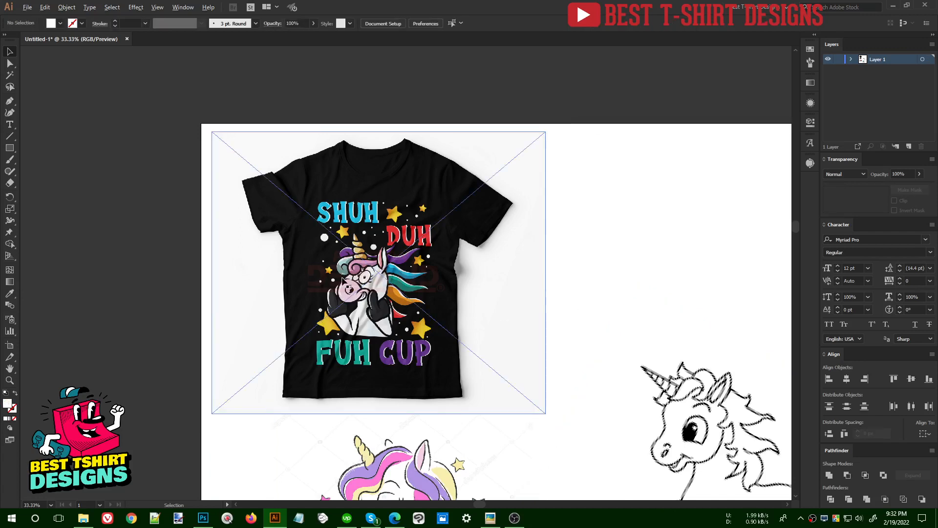
Move the Love Music unicorn image down about 432 px, away from the outlined running unicorn.
key("ctrl+=")
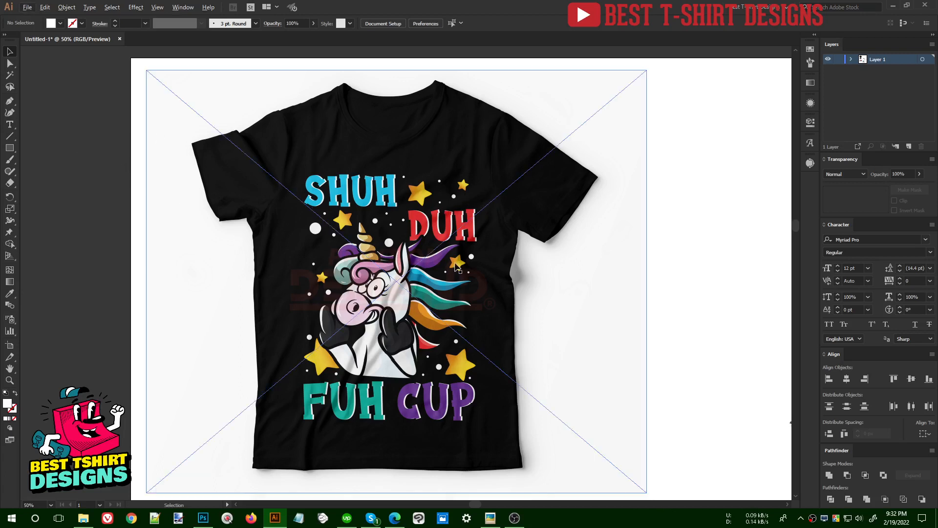
scroll(317, 193, "down", 3)
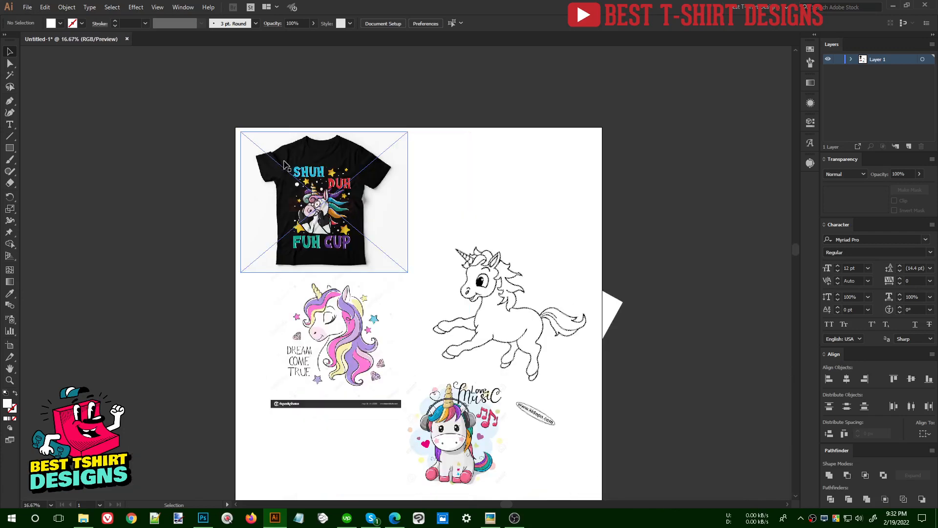
scroll(408, 253, "right", 3)
scroll(349, 167, "down", 2)
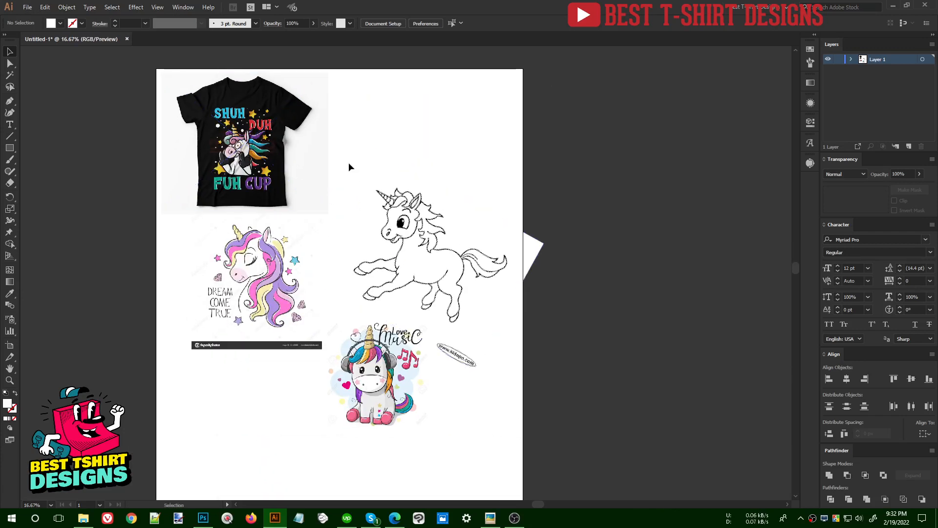
left_click(433, 379)
left_click_drag(432, 379, 427, 416)
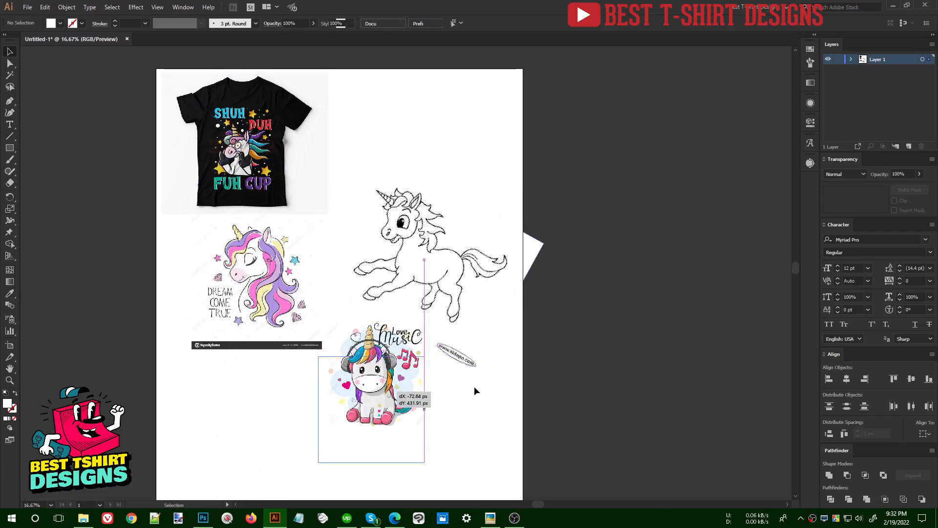
left_click(486, 388)
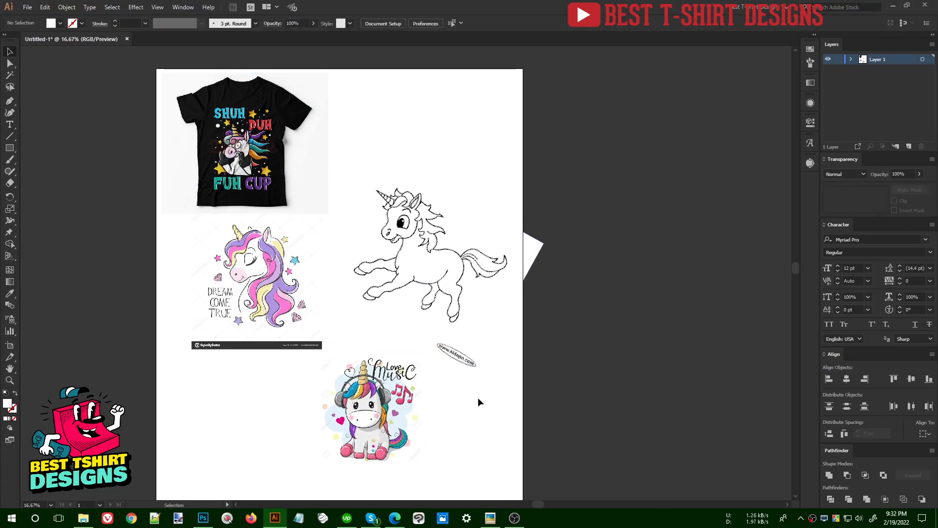
Examine the T-shirt mockup, the Dream Come True unicorn and the outlined running unicorn as design references.
left_click(226, 164)
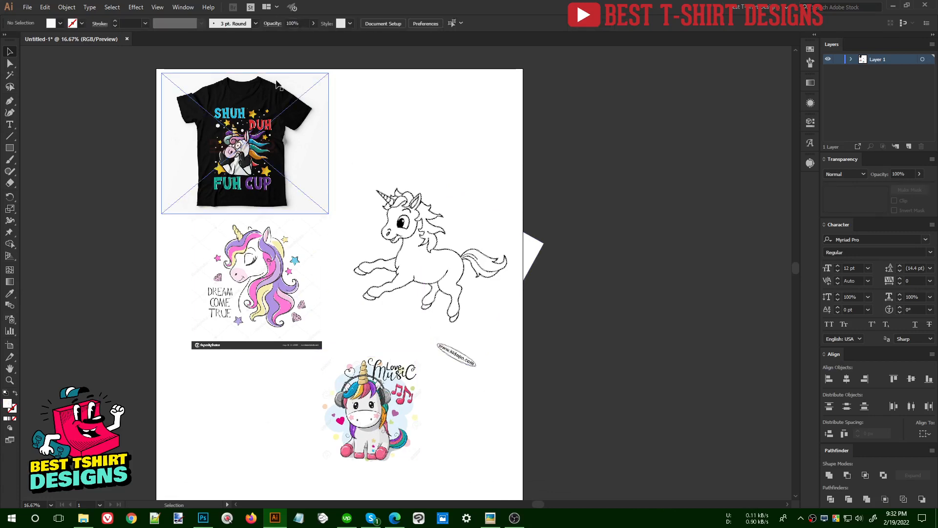
scroll(226, 165, "up", 3)
scroll(226, 164, "up", 3)
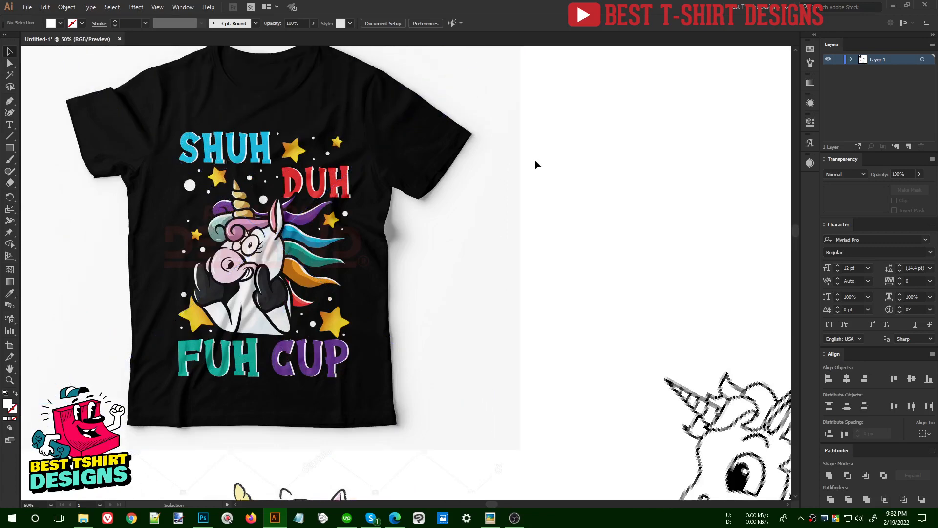
scroll(246, 176, "down", 3)
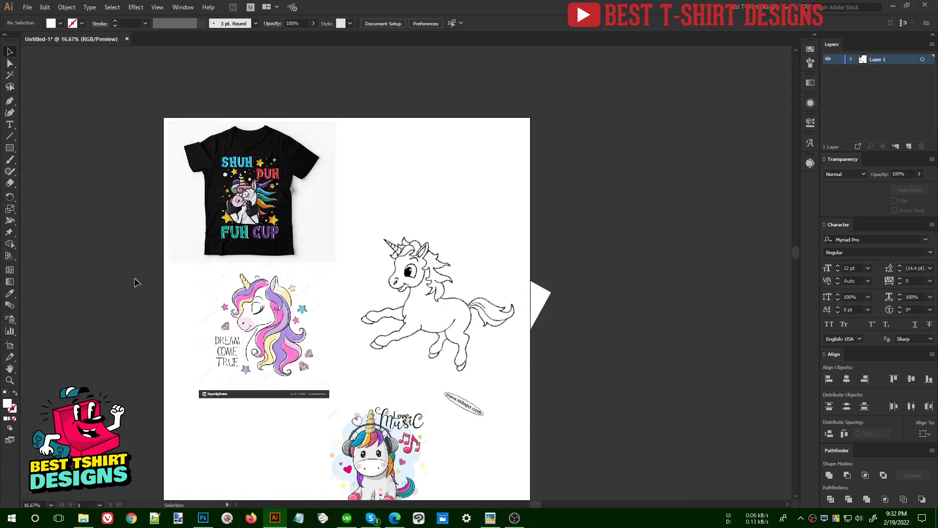
scroll(286, 333, "up", 2)
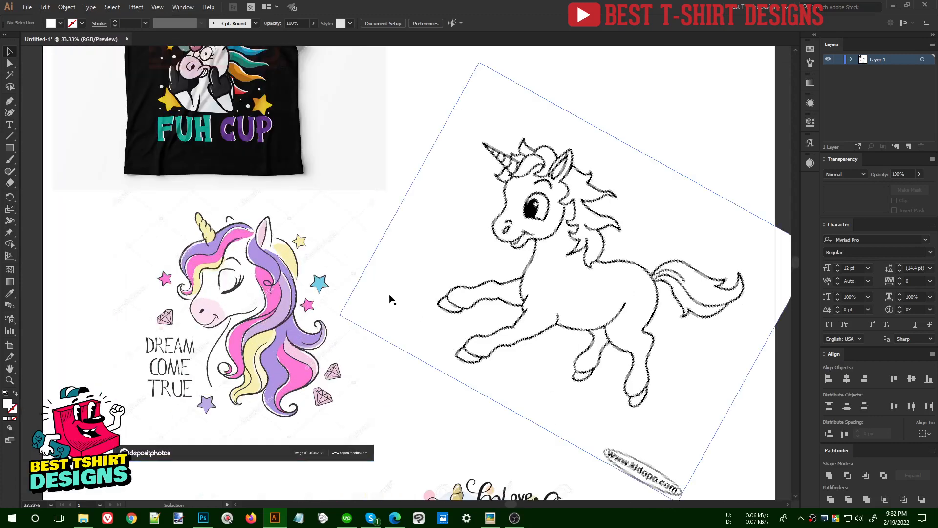
scroll(175, 352, "up", 1)
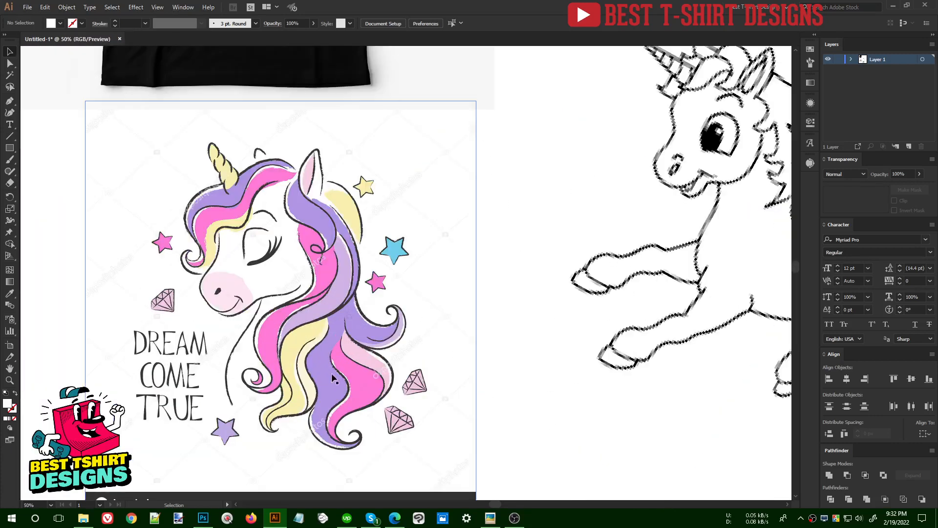
scroll(505, 360, "up", 1)
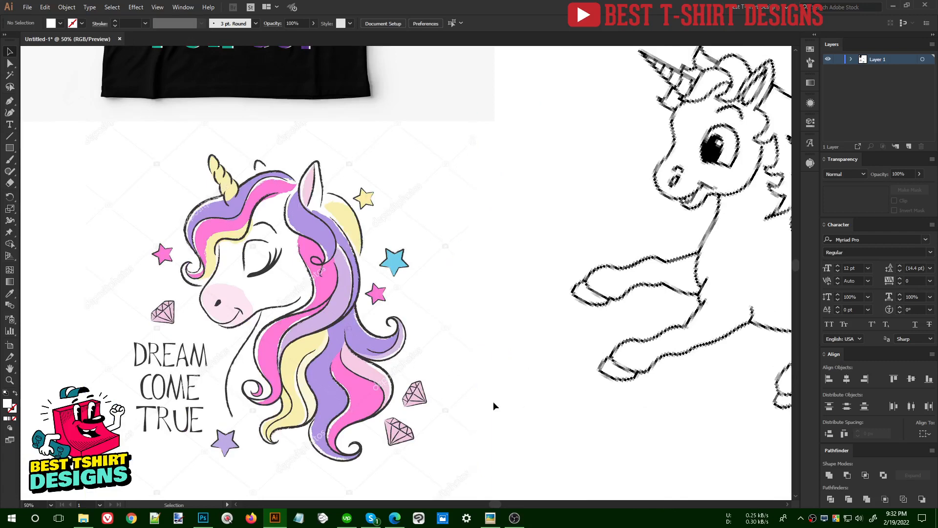
scroll(487, 377, "down", 1)
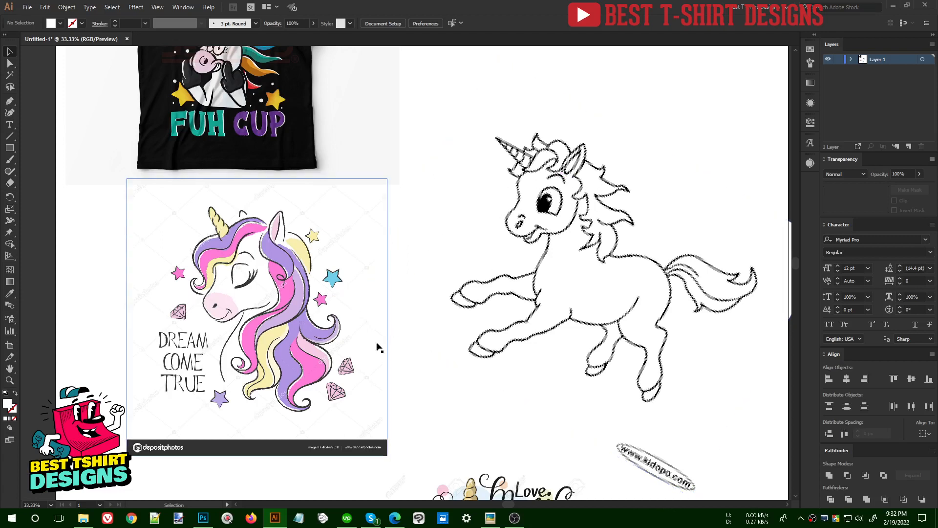
scroll(393, 350, "up", 1)
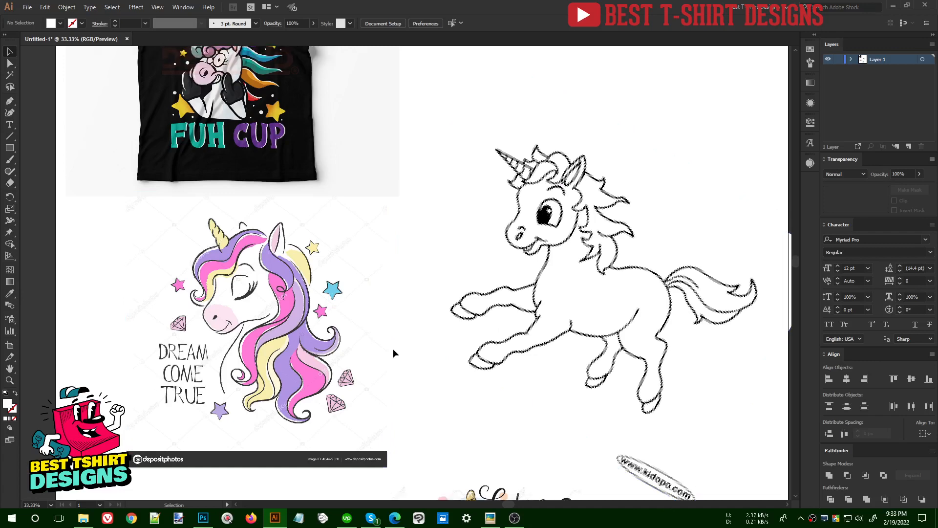
scroll(385, 359, "down", 1)
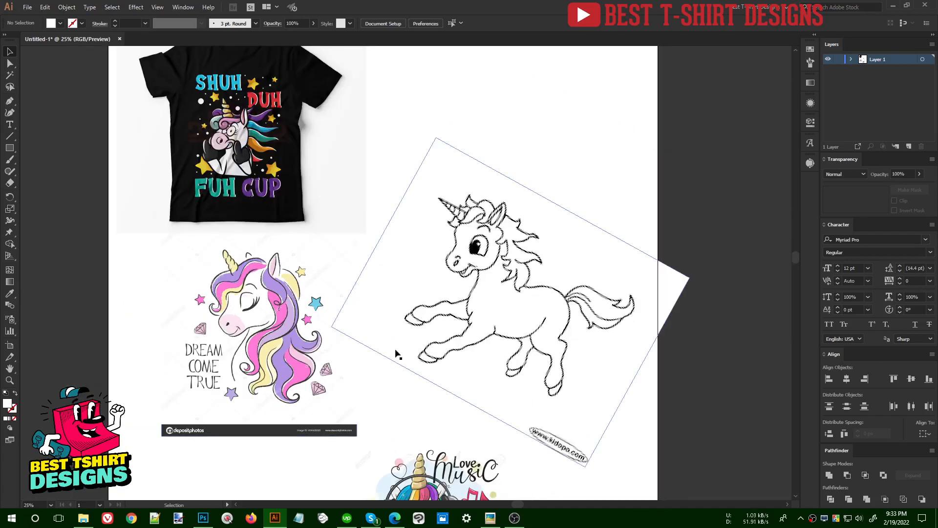
left_click(198, 342)
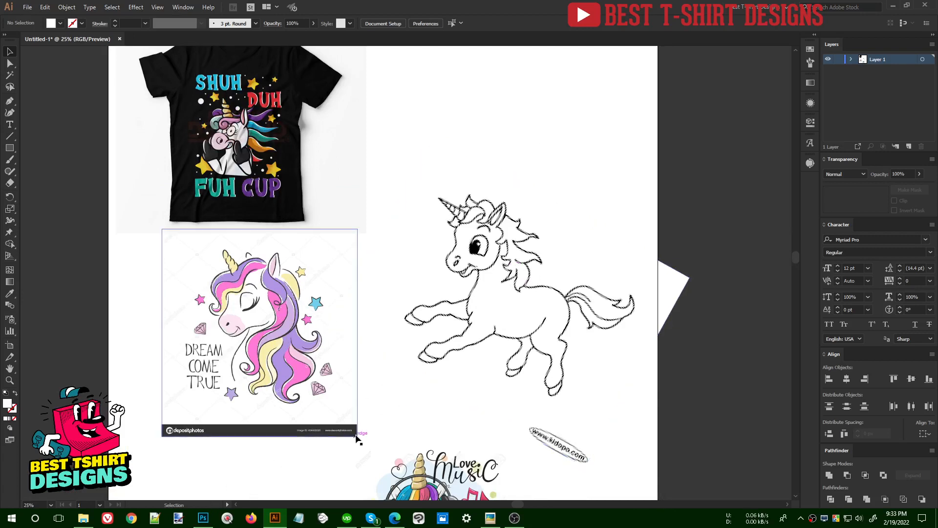
scroll(352, 445, "down", 1)
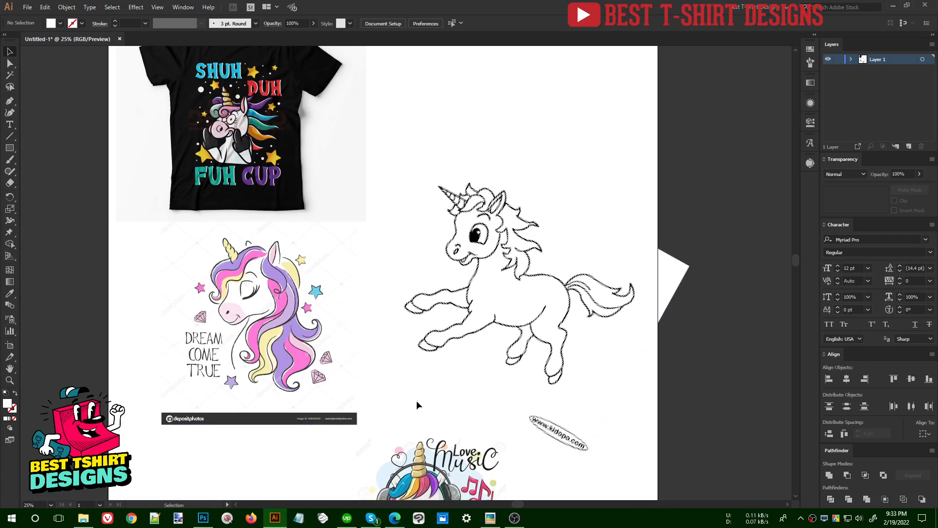
Switch to Photoshop and create a 1500 x 1500 px document at 150 ppi with a white background.
left_click(202, 517)
left_click(54, 163)
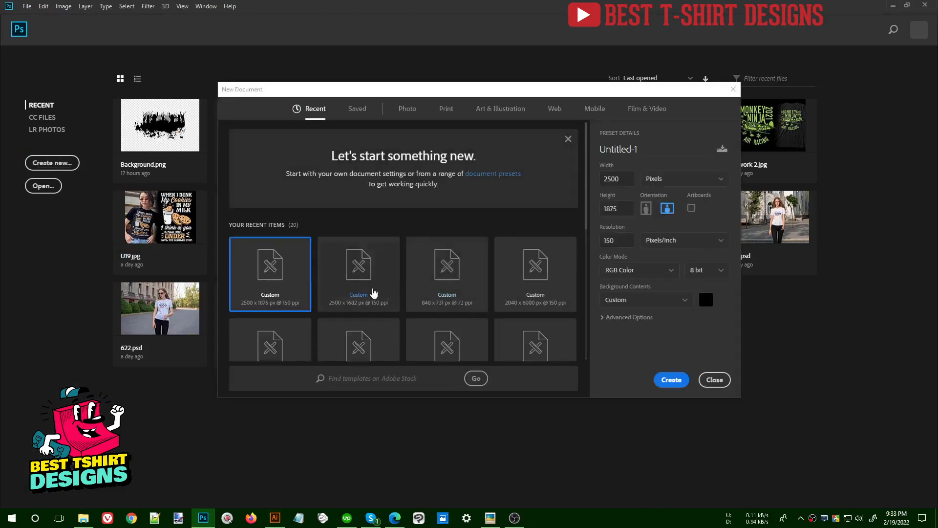
scroll(450, 289, "down", 1)
scroll(450, 289, "down", 2)
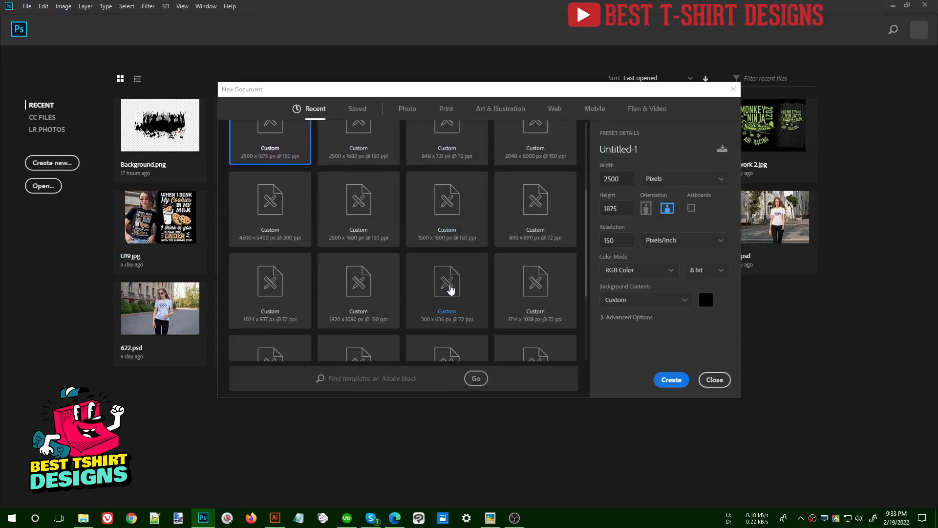
left_click(428, 217)
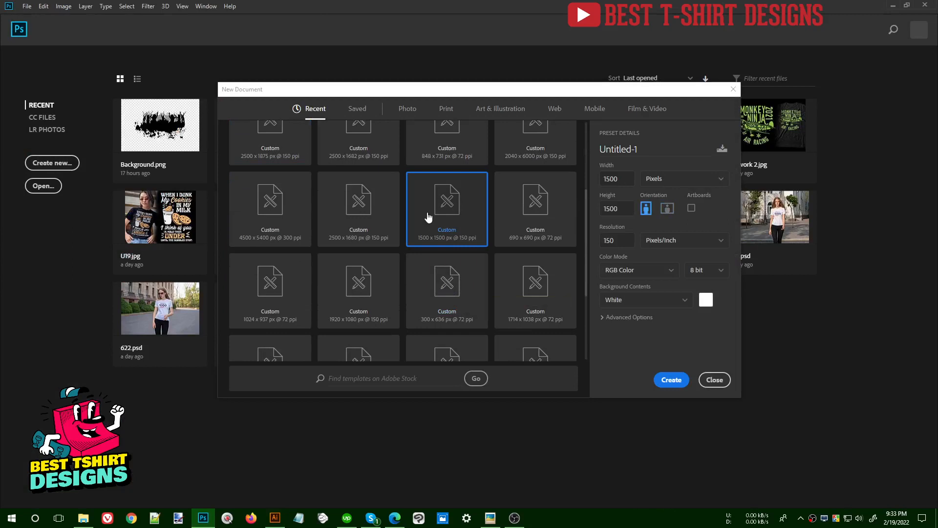
double_click(428, 217)
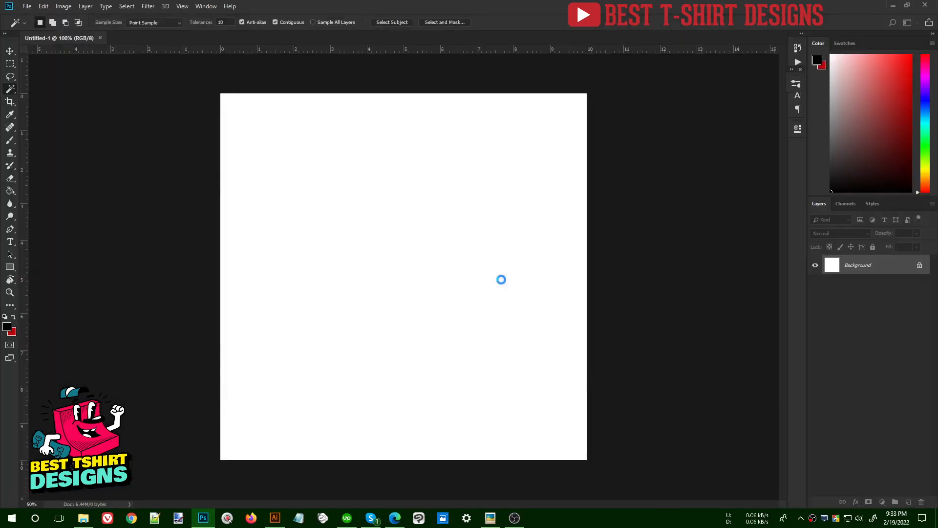
Place the Screenshot_1078 image from the 8. Unicorn folder in 170 Basic To Advance as a linked file.
scroll(486, 253, "up", 2)
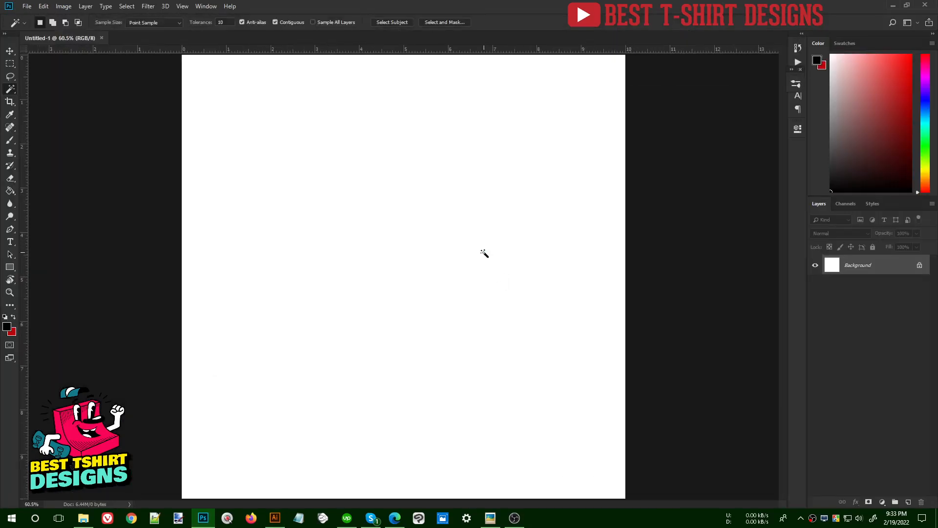
key("v")
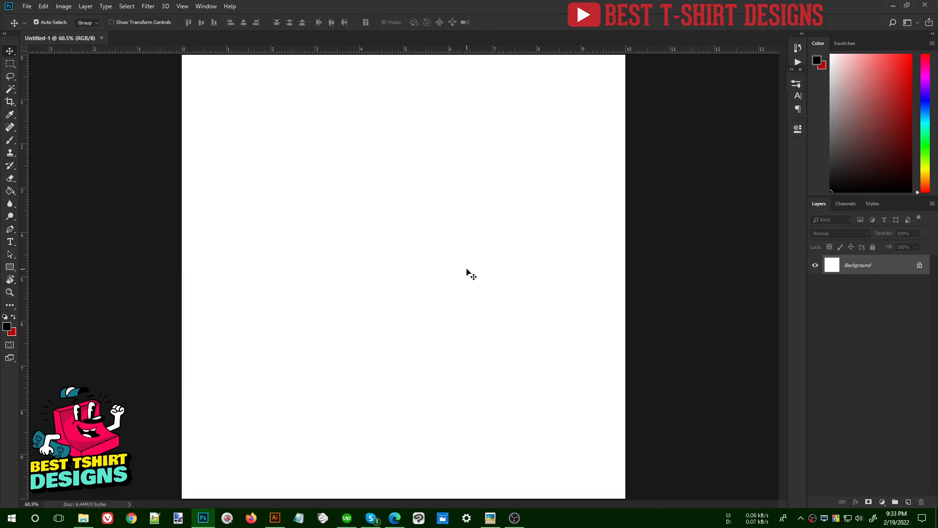
left_click(27, 7)
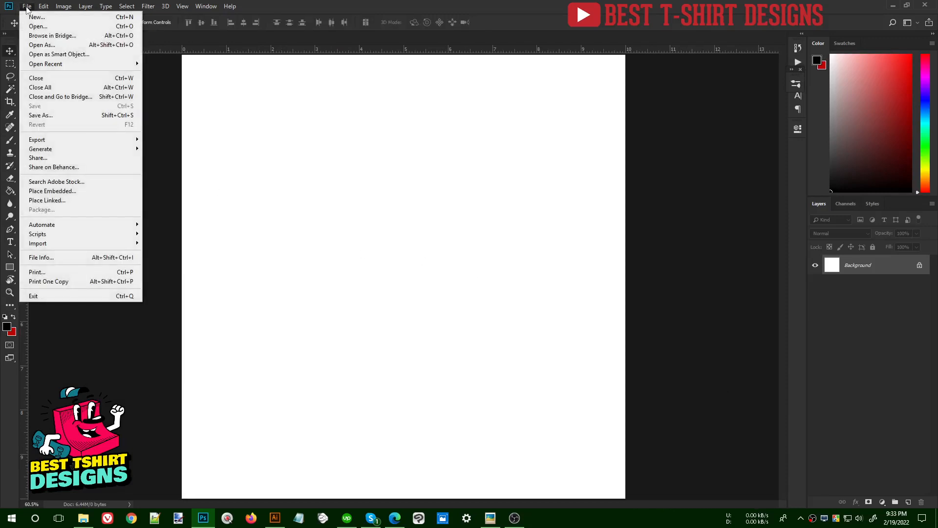
left_click(65, 201)
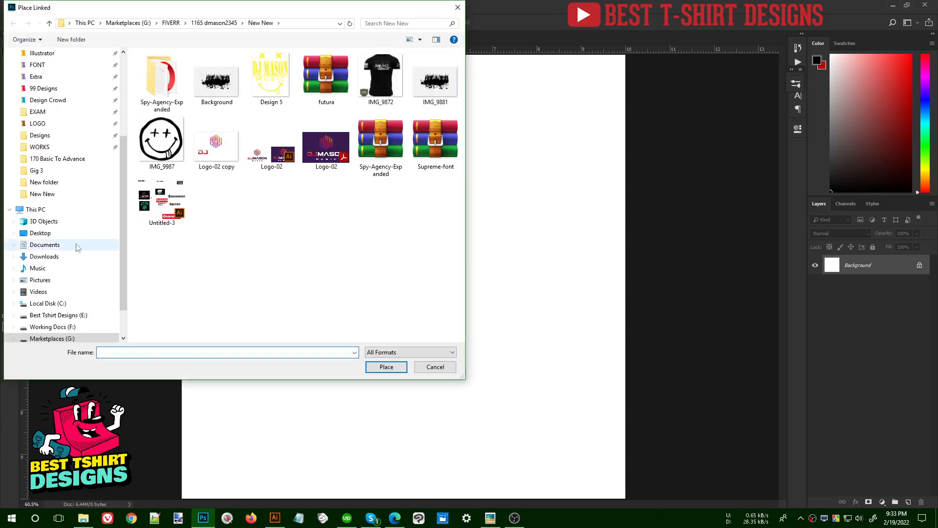
scroll(63, 192, "up", 2)
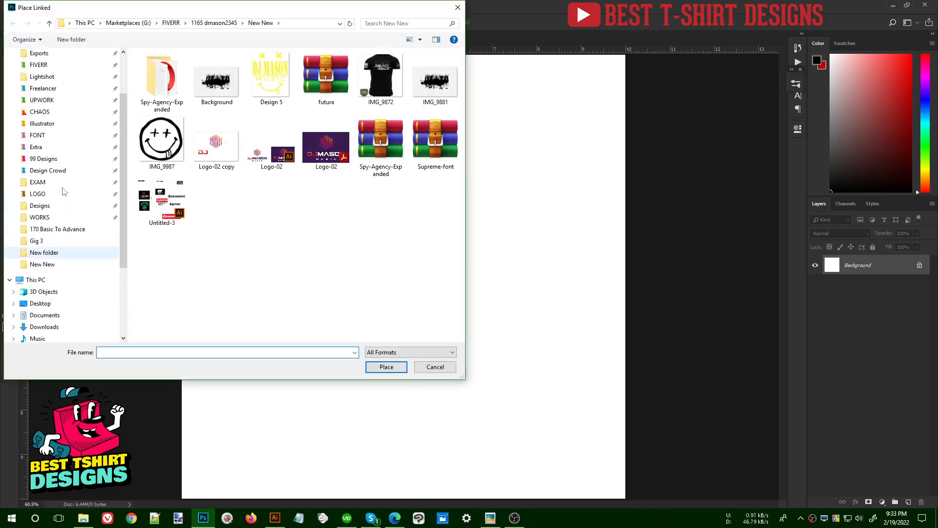
left_click(58, 128)
double_click(193, 143)
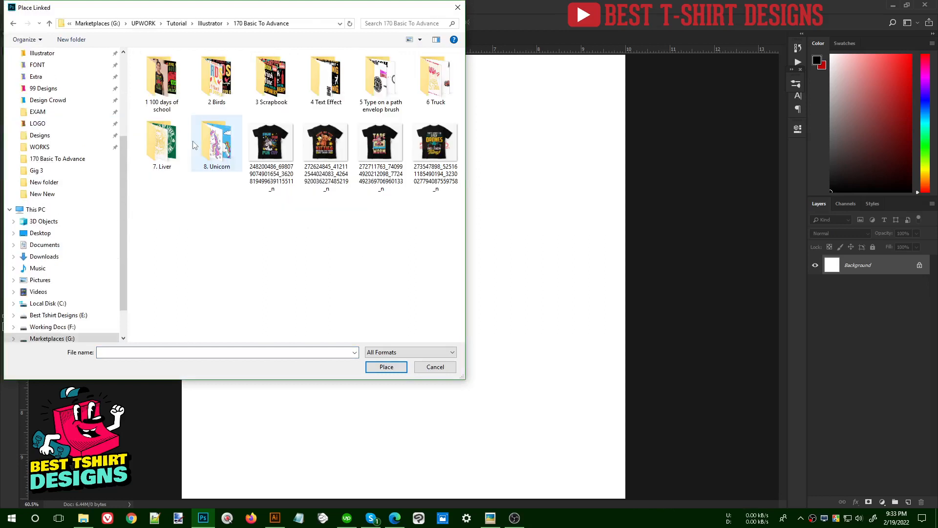
double_click(219, 139)
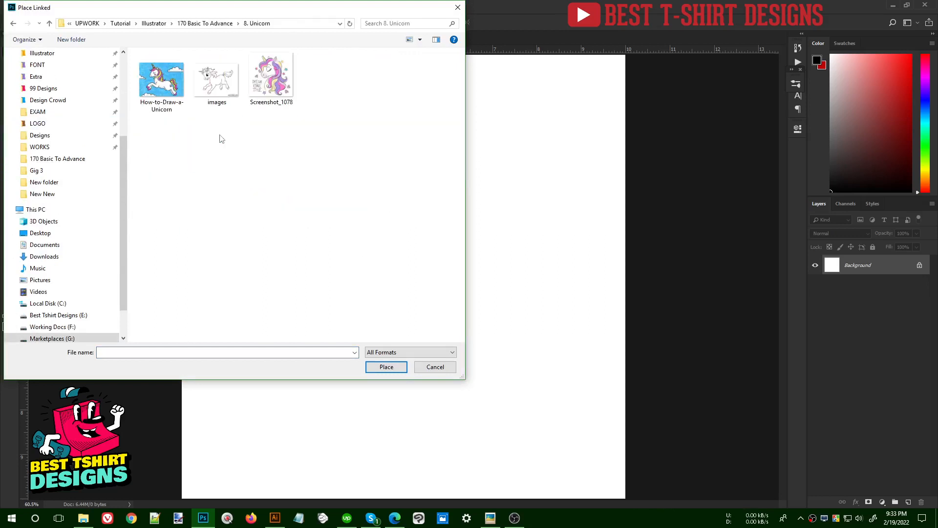
double_click(283, 83)
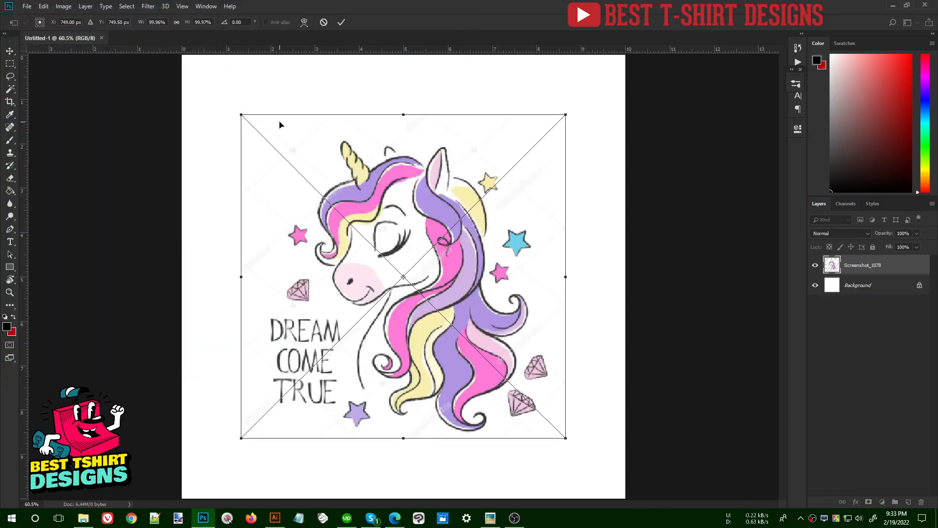
key("Return")
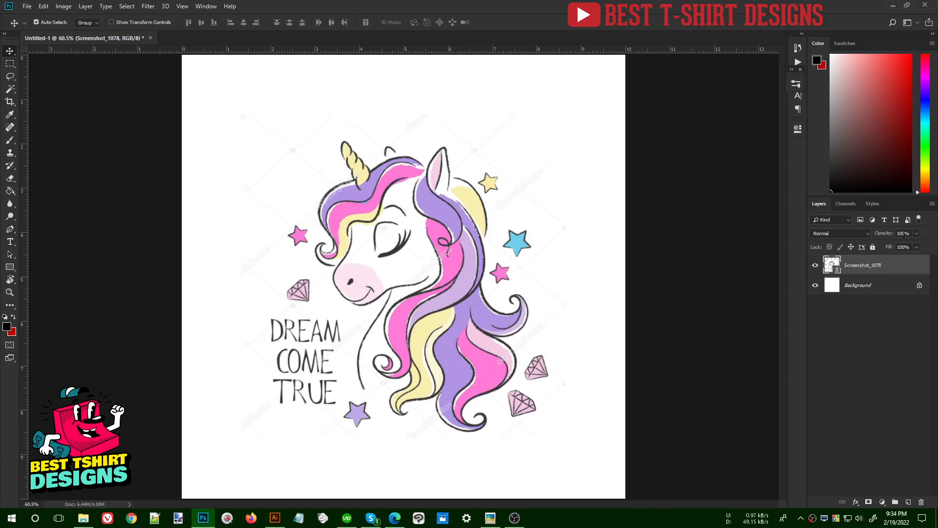
Lower the opacity of the placed unicorn image layer to 40%.
key("shift+Down")
key("shift+Down")
key("shift+Down")
key("shift+Down")
key("shift+Down")
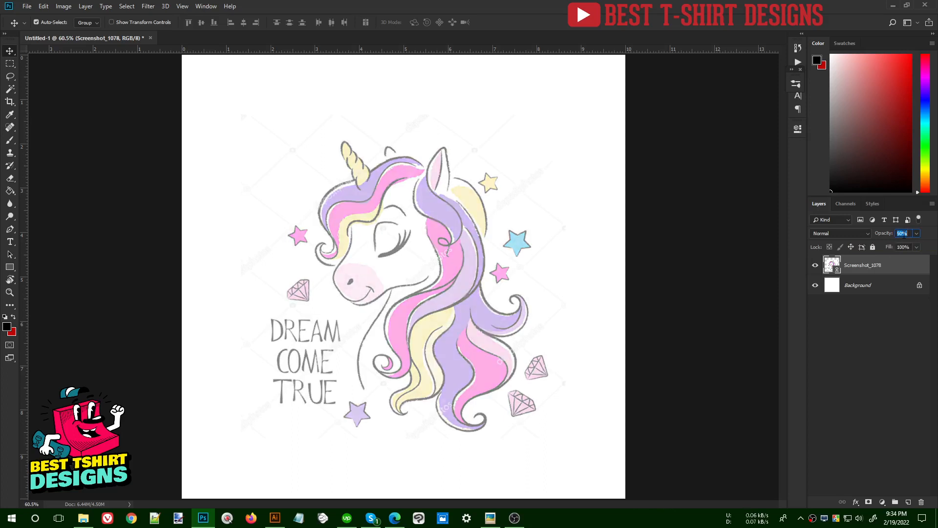
key("shift+Down")
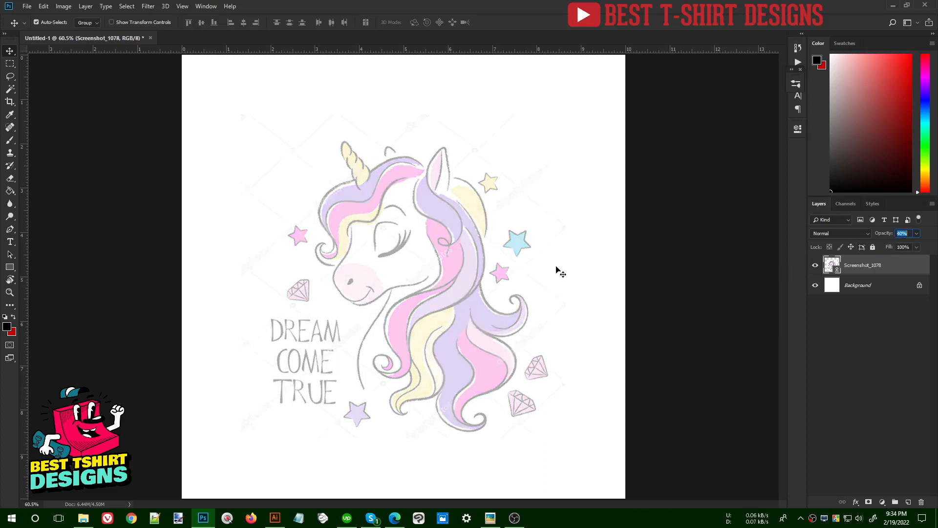
left_click(885, 303)
Add a new empty layer above the faded unicorn image and activate the Brush tool.
left_click(889, 264)
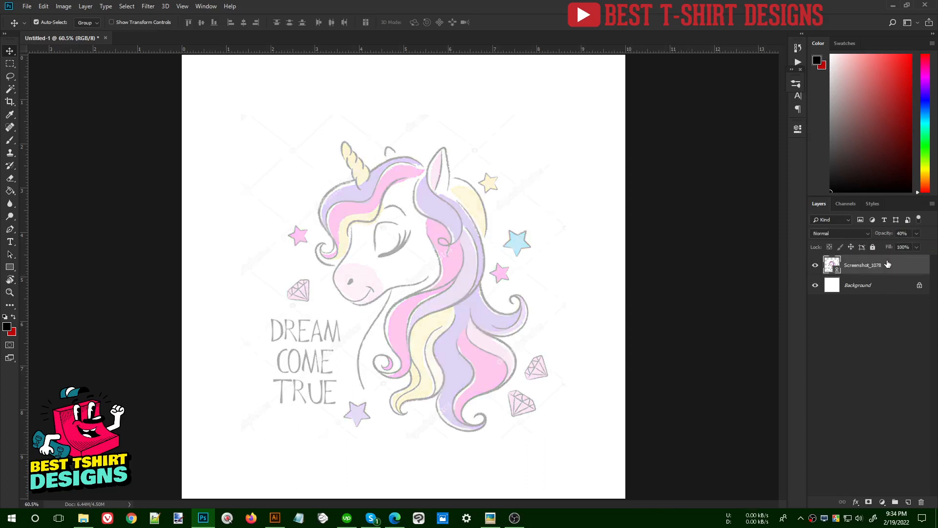
left_click(907, 501)
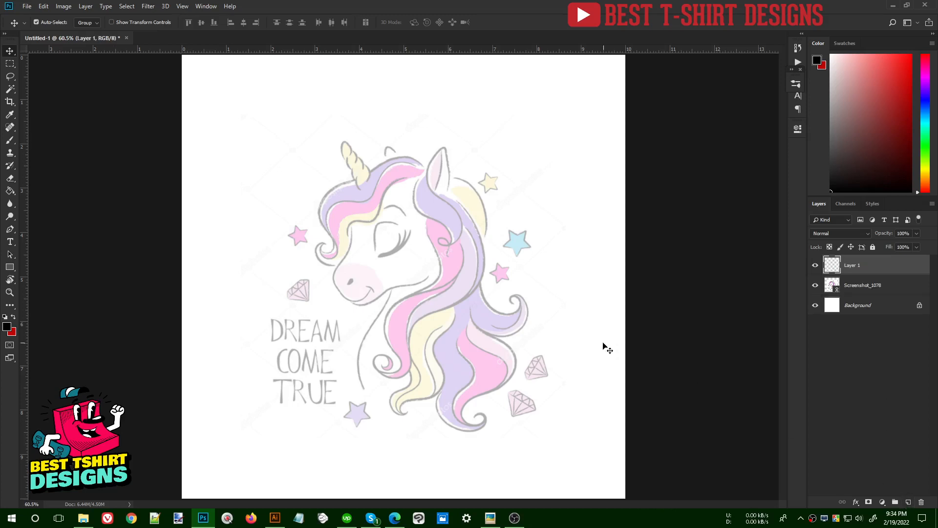
scroll(437, 138, "up", 2)
scroll(339, 176, "up", 1)
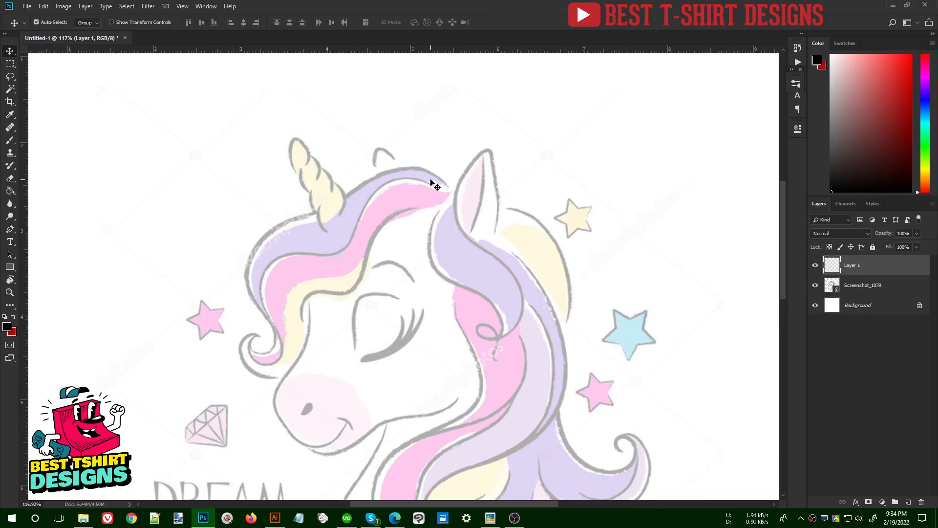
key("b")
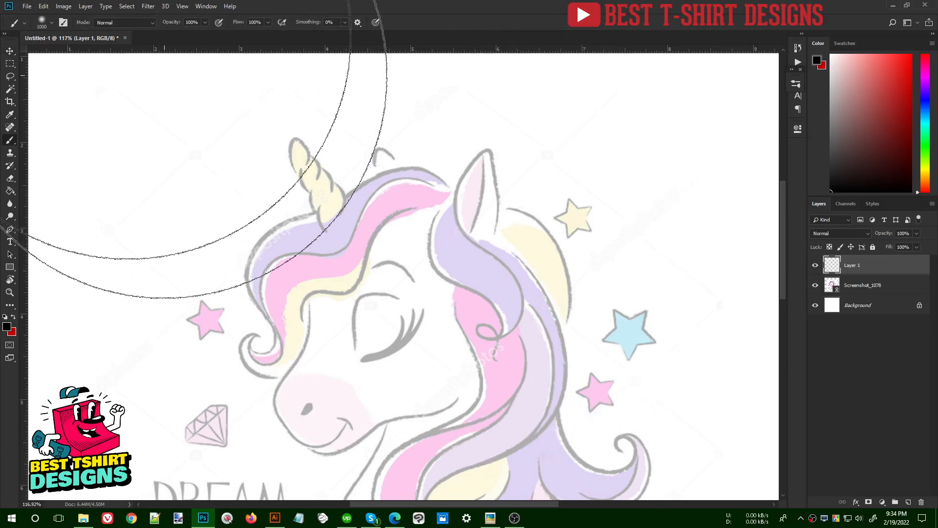
Set the brush size to 21 px for tracing on the empty layer.
left_click(51, 22)
left_click_drag(117, 55, 60, 58)
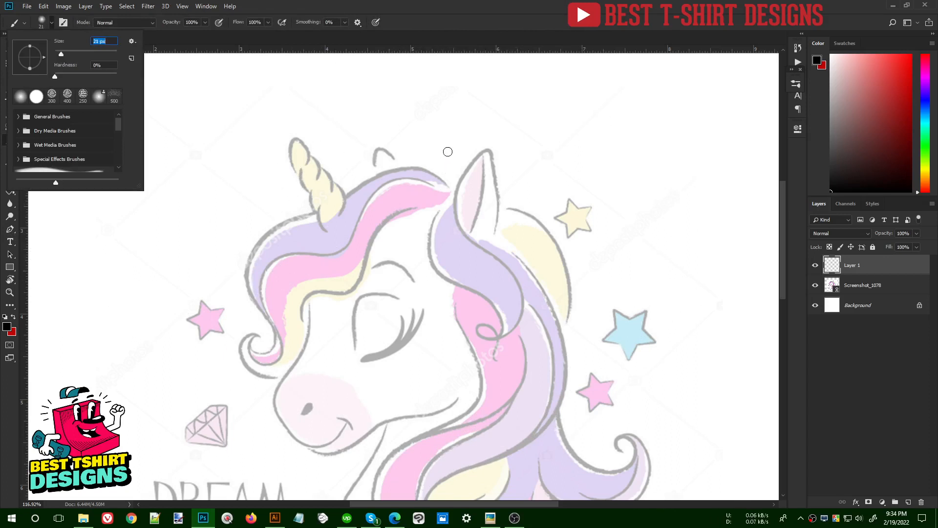
left_click(454, 120)
Paint a short black test stroke above the unicorn's ear and undo it.
left_click_drag(447, 118, 462, 108)
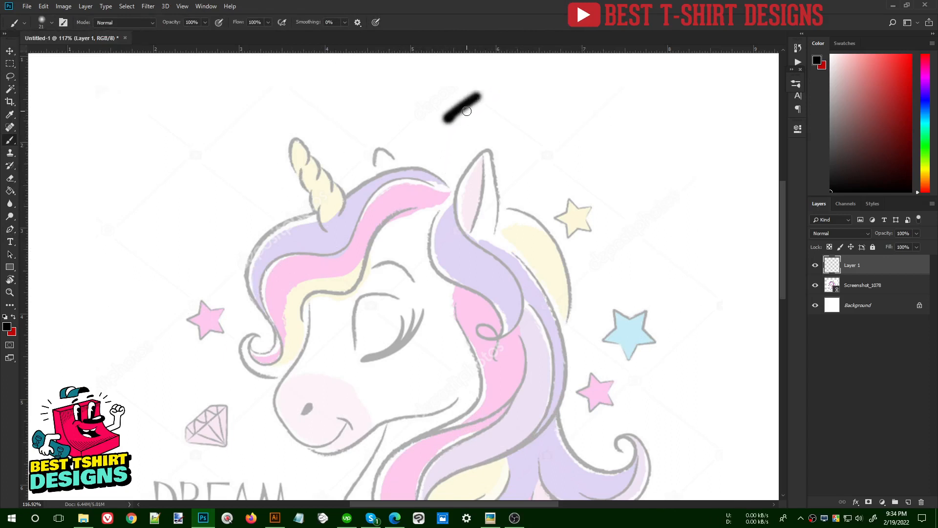
key("v")
key("ctrl+z")
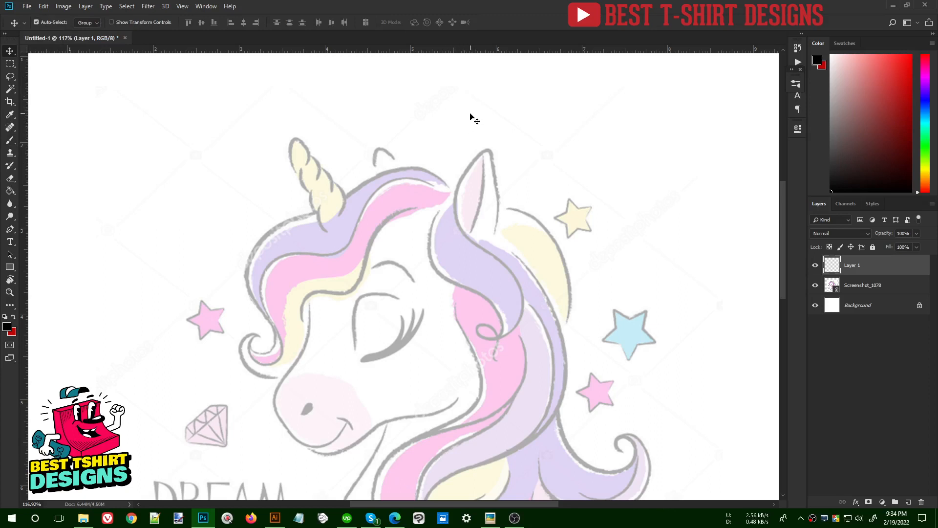
Turn on pen pressure control for the brush size, try it with several strokes above the unicorn's head, and undo those strokes.
key("b")
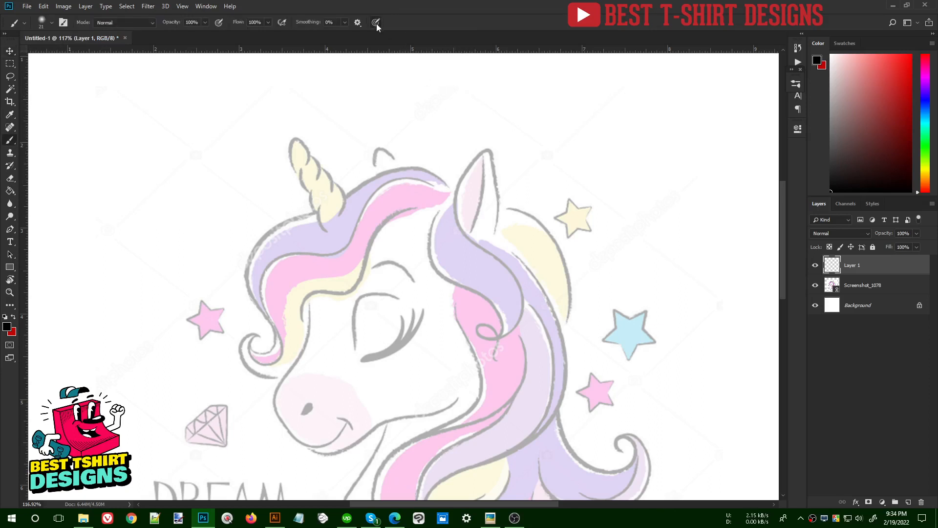
left_click_drag(473, 102, 439, 137)
mouse_move(553, 91)
left_mouse_down()
mouse_move(440, 152)
mouse_move(565, 88)
left_mouse_up()
left_click_drag(439, 152, 566, 89)
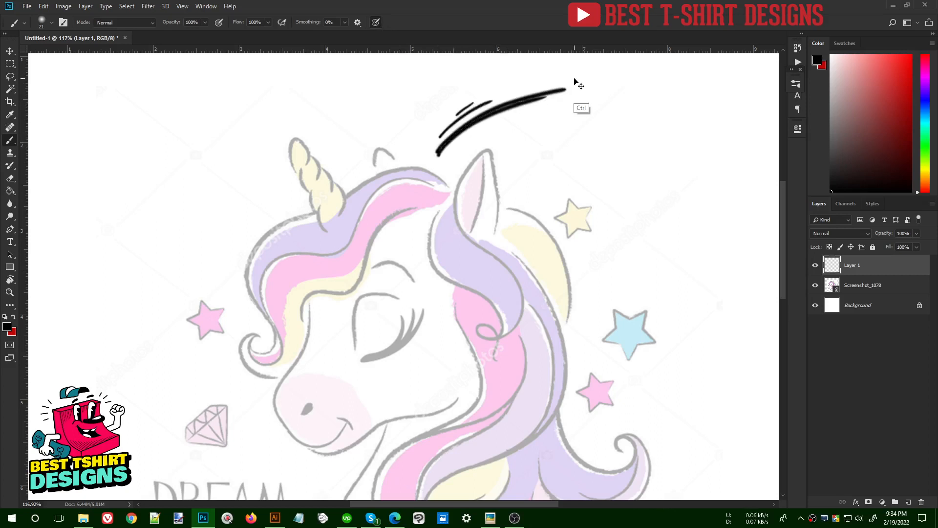
key("ctrl+alt+z")
key("ctrl+alt+z")
key("ctrl+alt+z")
key("ctrl+alt+z")
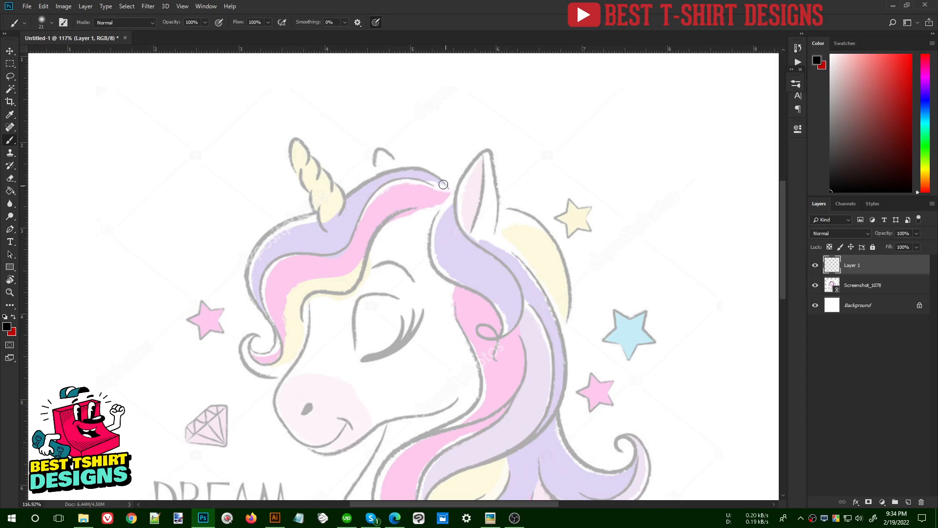
Trace the strands and curled tip of the unicorn's forelock and the purple lock below the ear in black.
mouse_move(443, 184)
left_mouse_down()
mouse_move(421, 173)
mouse_move(364, 176)
mouse_move(265, 235)
mouse_move(245, 266)
mouse_move(275, 345)
mouse_move(249, 352)
left_mouse_up()
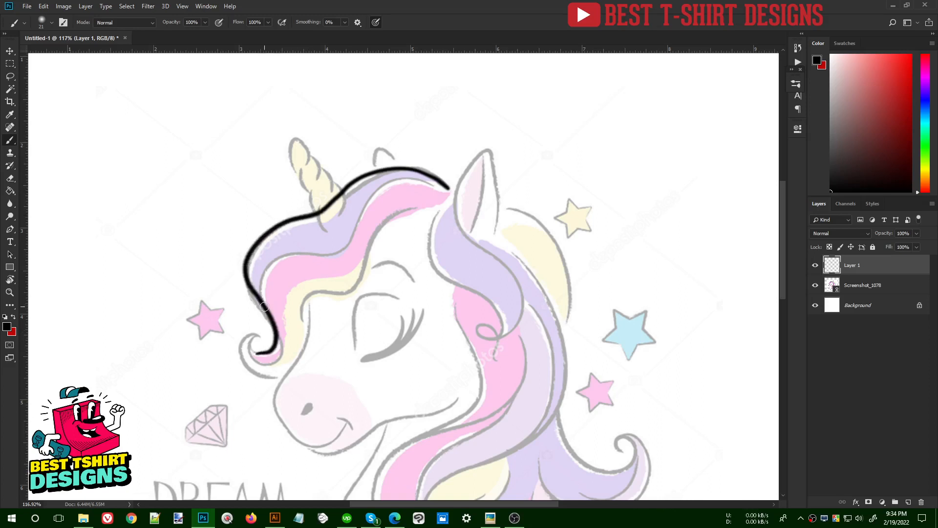
mouse_move(264, 307)
left_mouse_down()
mouse_move(275, 255)
mouse_move(303, 248)
mouse_move(333, 259)
mouse_move(358, 248)
mouse_move(378, 208)
mouse_move(407, 185)
mouse_move(471, 187)
mouse_move(447, 201)
mouse_move(447, 187)
mouse_move(383, 226)
mouse_move(360, 279)
mouse_move(308, 300)
mouse_move(282, 367)
mouse_move(252, 370)
mouse_move(244, 344)
mouse_move(264, 334)
mouse_move(258, 355)
mouse_move(279, 353)
mouse_move(305, 268)
mouse_move(343, 250)
left_mouse_up()
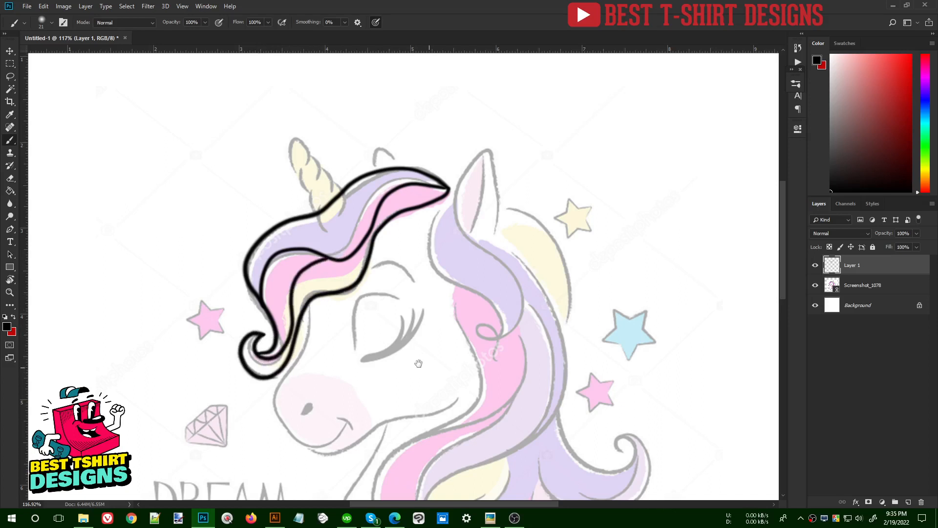
left_click_drag(424, 365, 306, 273)
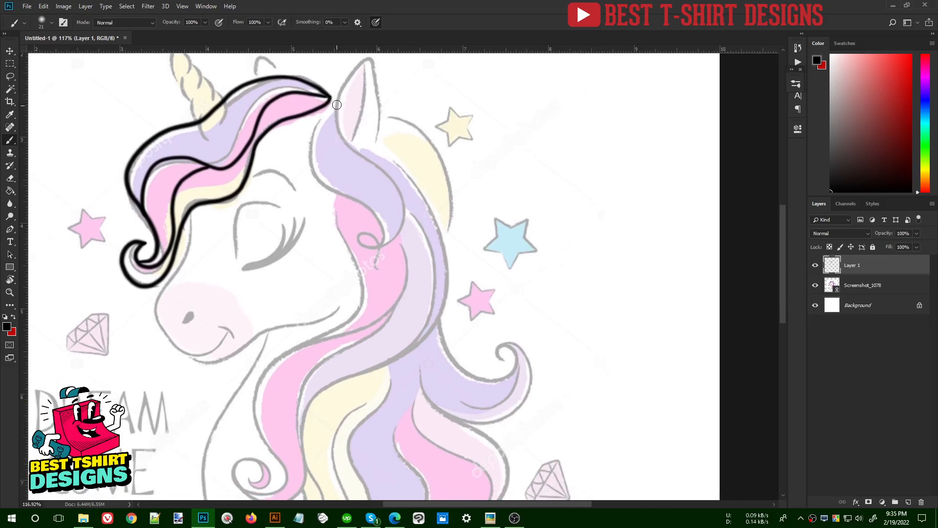
mouse_move(338, 101)
left_mouse_down()
mouse_move(358, 152)
mouse_move(403, 189)
mouse_move(403, 213)
mouse_move(379, 244)
mouse_move(383, 228)
mouse_move(321, 180)
mouse_move(315, 131)
mouse_move(342, 96)
left_mouse_up()
Trace the yellow lock behind the ear and the long pink and lilac locks flowing down the neck.
left_click_drag(448, 259, 438, 250)
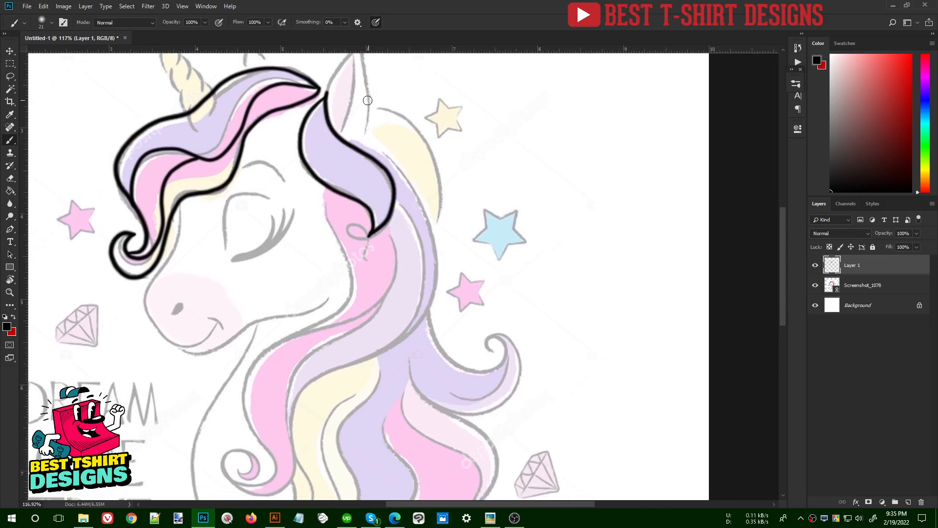
mouse_move(366, 102)
left_mouse_down()
mouse_move(420, 125)
mouse_move(446, 167)
mouse_move(434, 225)
left_mouse_up()
mouse_move(367, 135)
left_mouse_down()
mouse_move(422, 193)
mouse_move(435, 241)
mouse_move(428, 287)
mouse_move(395, 337)
mouse_move(326, 372)
mouse_move(300, 396)
mouse_move(288, 481)
mouse_move(254, 493)
mouse_move(233, 482)
mouse_move(232, 469)
mouse_move(246, 482)
mouse_move(274, 467)
mouse_move(247, 420)
mouse_move(244, 383)
mouse_move(259, 352)
mouse_move(328, 314)
mouse_move(357, 283)
mouse_move(328, 211)
mouse_move(330, 180)
left_mouse_up()
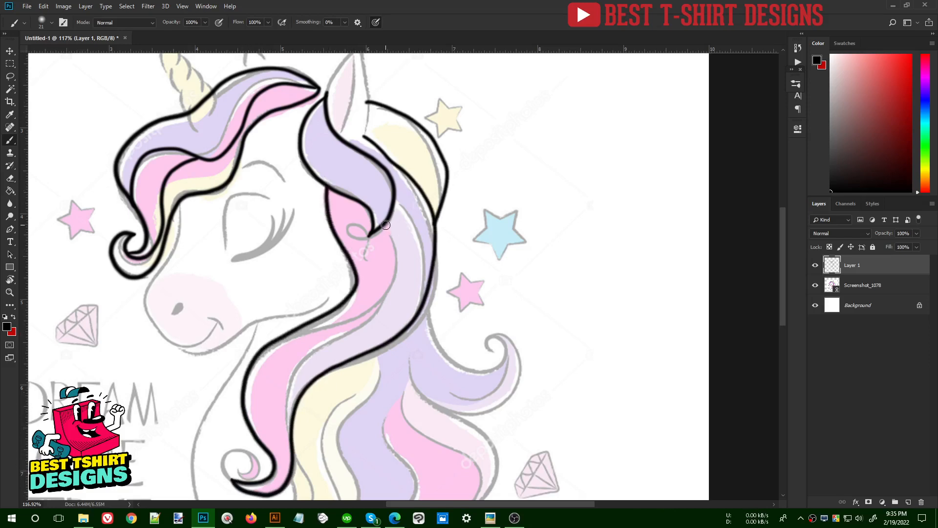
mouse_move(386, 225)
left_mouse_down()
mouse_move(394, 240)
mouse_move(385, 297)
mouse_move(294, 330)
mouse_move(262, 356)
left_mouse_up()
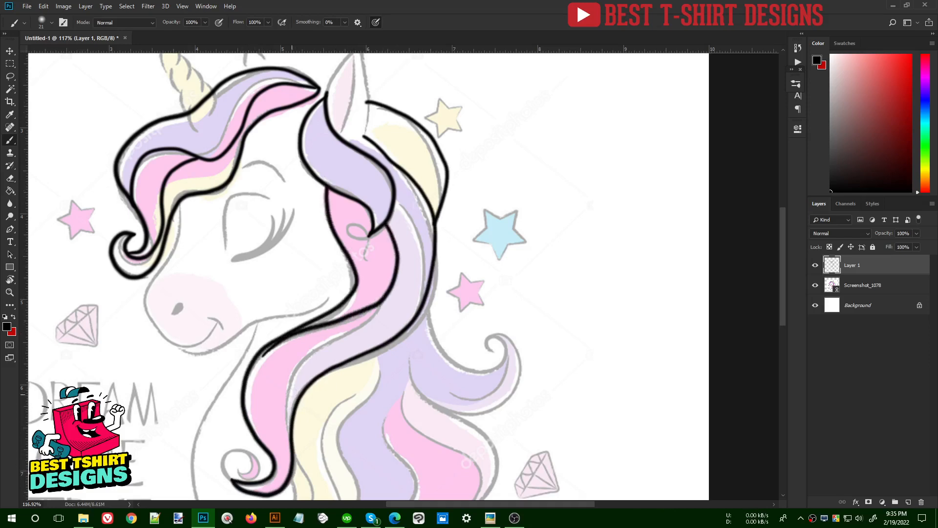
mouse_move(383, 298)
left_mouse_down()
mouse_move(291, 385)
mouse_move(291, 443)
left_mouse_up()
Trace the upturned purple curl at the back of the mane and the wavy pink and purple lock ends below it.
left_click_drag(418, 377, 369, 234)
mouse_move(376, 151)
left_mouse_down()
mouse_move(405, 216)
mouse_move(427, 224)
mouse_move(440, 217)
mouse_move(440, 189)
mouse_move(466, 205)
mouse_move(463, 232)
mouse_move(419, 254)
left_mouse_up()
mouse_move(363, 216)
left_mouse_down()
mouse_move(374, 251)
mouse_move(403, 273)
mouse_move(443, 265)
mouse_move(468, 241)
mouse_move(464, 188)
left_mouse_up()
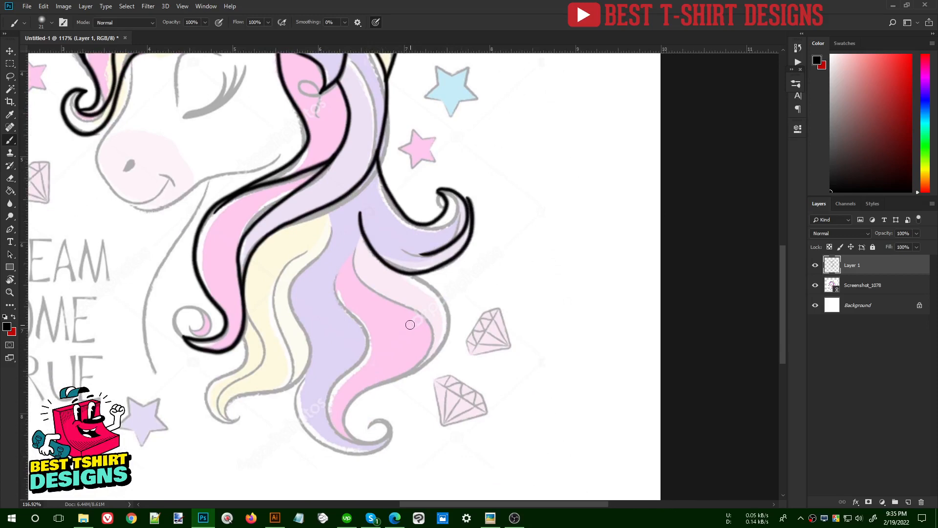
mouse_move(400, 270)
left_mouse_down()
mouse_move(437, 296)
mouse_move(449, 325)
mouse_move(424, 359)
mouse_move(355, 400)
mouse_move(350, 418)
mouse_move(362, 440)
mouse_move(390, 434)
left_mouse_up()
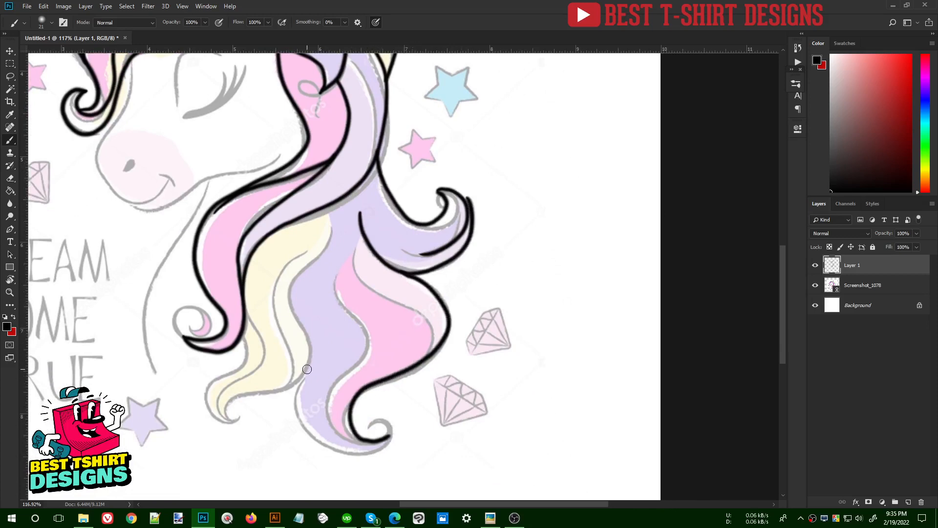
mouse_move(307, 369)
left_mouse_down()
mouse_move(302, 420)
mouse_move(323, 445)
mouse_move(383, 443)
mouse_move(388, 419)
mouse_move(388, 438)
mouse_move(341, 435)
mouse_move(326, 394)
mouse_move(365, 341)
mouse_move(339, 259)
mouse_move(420, 321)
mouse_move(427, 341)
mouse_move(384, 382)
left_mouse_up()
Outline the lower yellow lock and add inner strand lines throughout the mane, including the yellow lock behind the ear.
mouse_move(240, 418)
left_mouse_down()
mouse_move(237, 395)
mouse_move(290, 384)
mouse_move(310, 367)
mouse_move(291, 303)
mouse_move(325, 232)
mouse_move(334, 188)
left_mouse_up()
mouse_move(243, 332)
left_mouse_down()
mouse_move(236, 365)
mouse_move(217, 377)
mouse_move(209, 398)
mouse_move(221, 417)
mouse_move(234, 419)
mouse_move(223, 402)
mouse_move(259, 365)
mouse_move(261, 272)
left_mouse_up()
mouse_move(314, 240)
left_mouse_down()
mouse_move(277, 283)
mouse_move(287, 323)
mouse_move(280, 383)
left_mouse_up()
left_click_drag(424, 247, 492, 319)
left_click_drag(424, 195, 401, 365)
mouse_move(400, 246)
left_mouse_down()
mouse_move(421, 323)
mouse_move(410, 367)
left_mouse_up()
left_click_drag(442, 325, 494, 281)
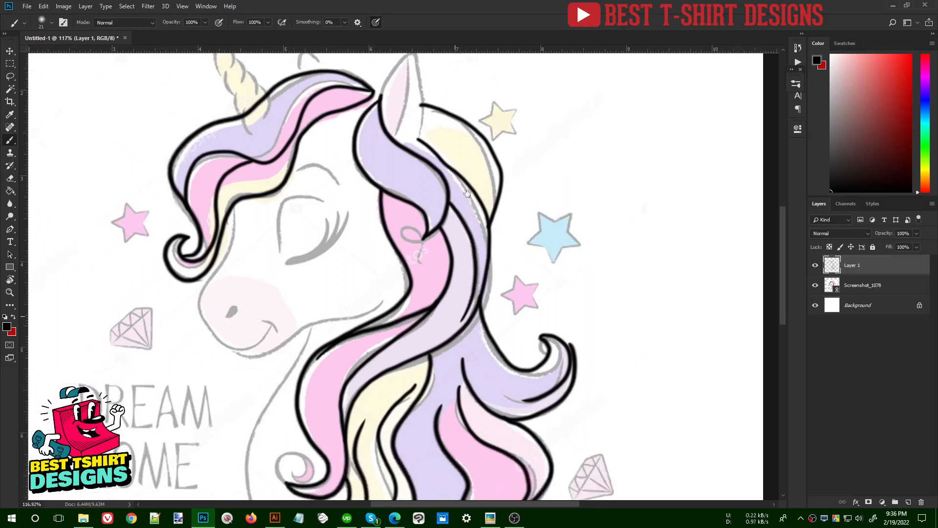
left_click_drag(423, 117, 482, 171)
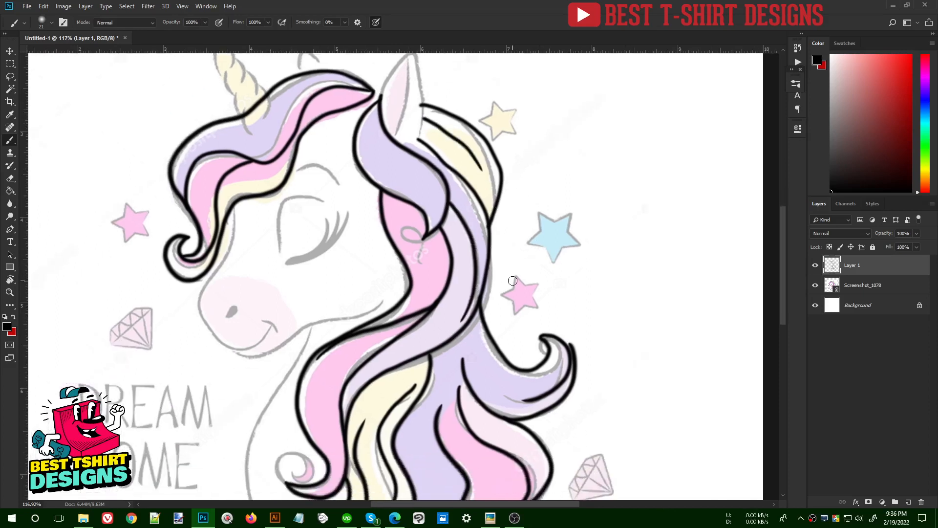
Hide the Screenshot_1078 reference layer to inspect the traced mane alone, and show it again.
scroll(400, 282, "down", 5)
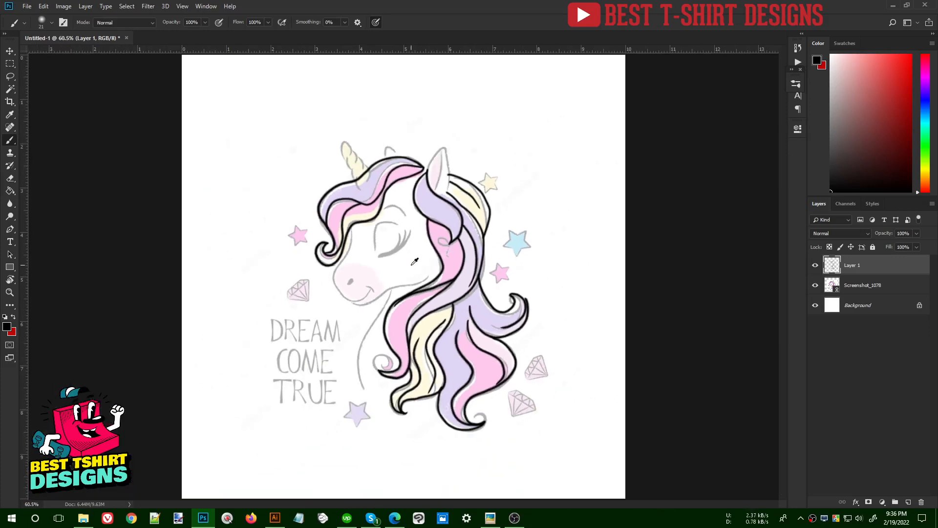
key("v")
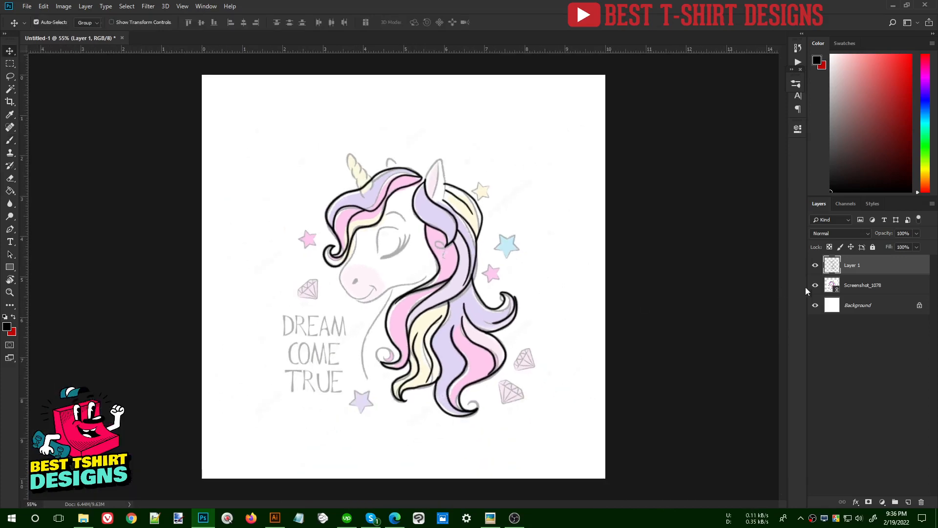
left_click(815, 286)
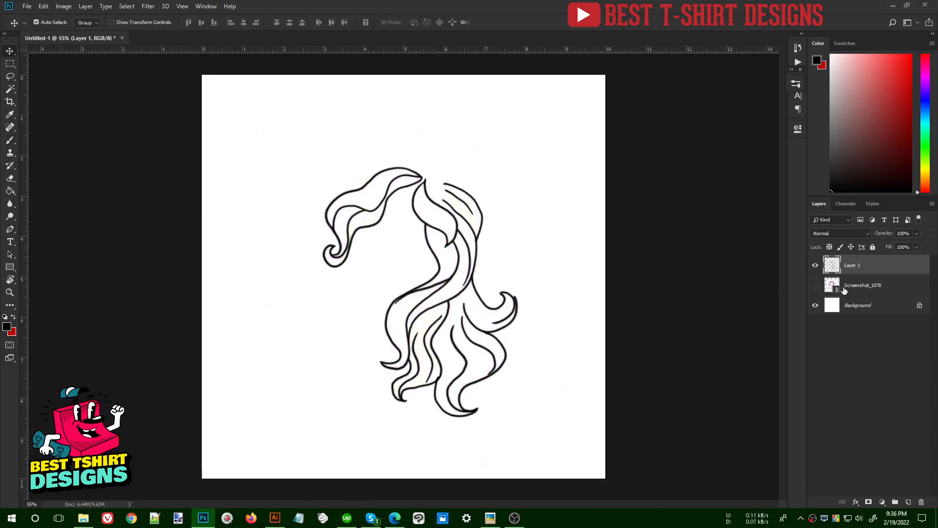
left_click(815, 285)
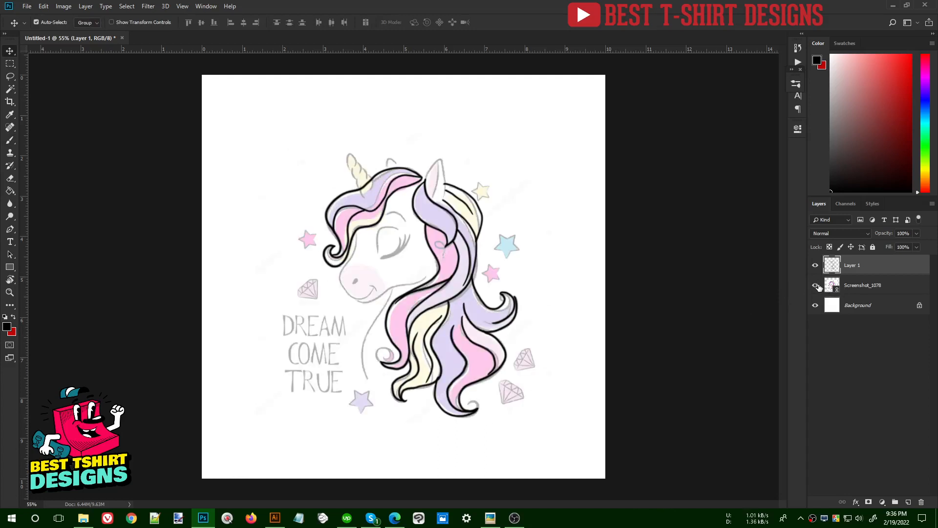
Replace the contents of the Screenshot_1078 layer with the unicorn line drawing file named images.
left_click(846, 287)
right_click(847, 288)
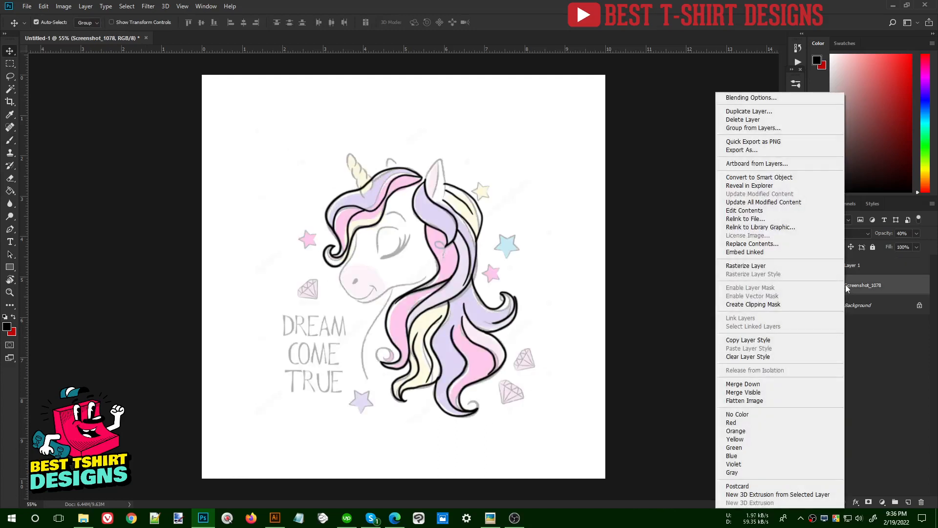
left_click(753, 243)
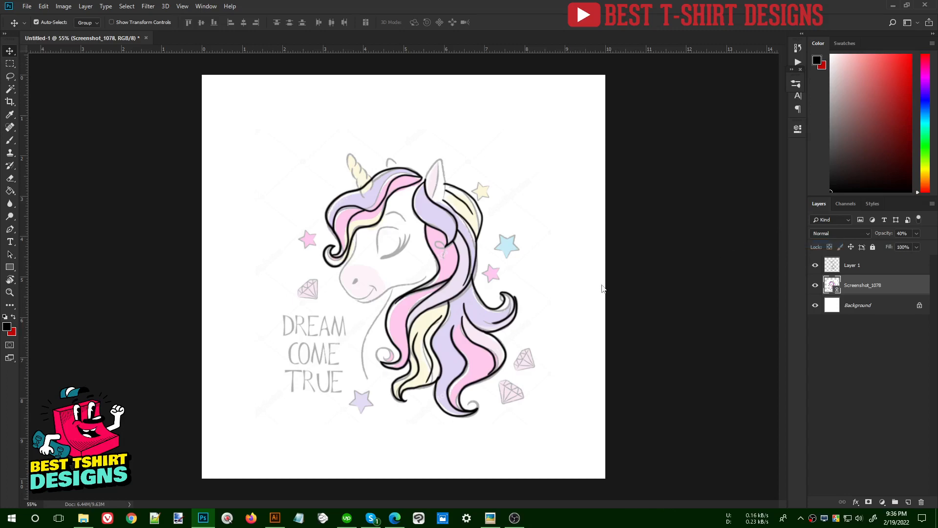
double_click(232, 92)
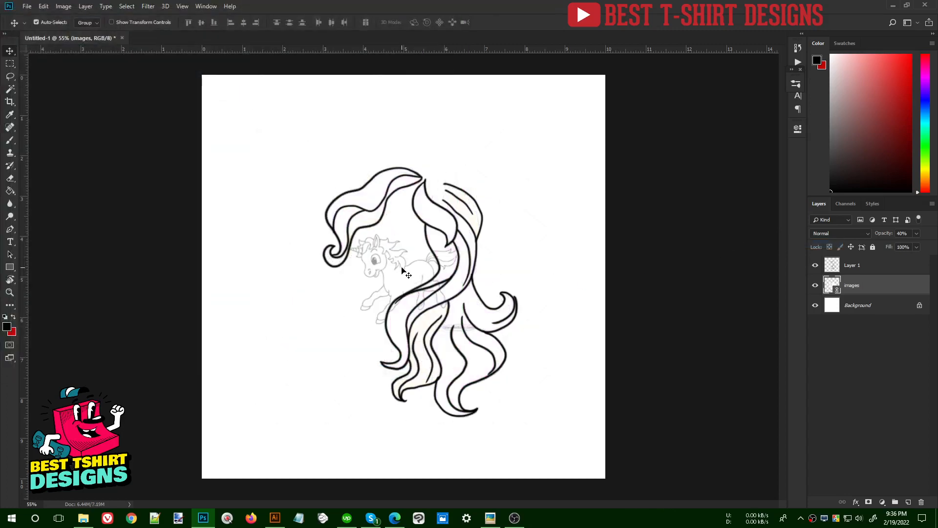
Enlarge, rotate and move the new unicorn drawing with Free Transform so its head fits beneath the traced mane.
key("ctrl")
key("ctrl+t")
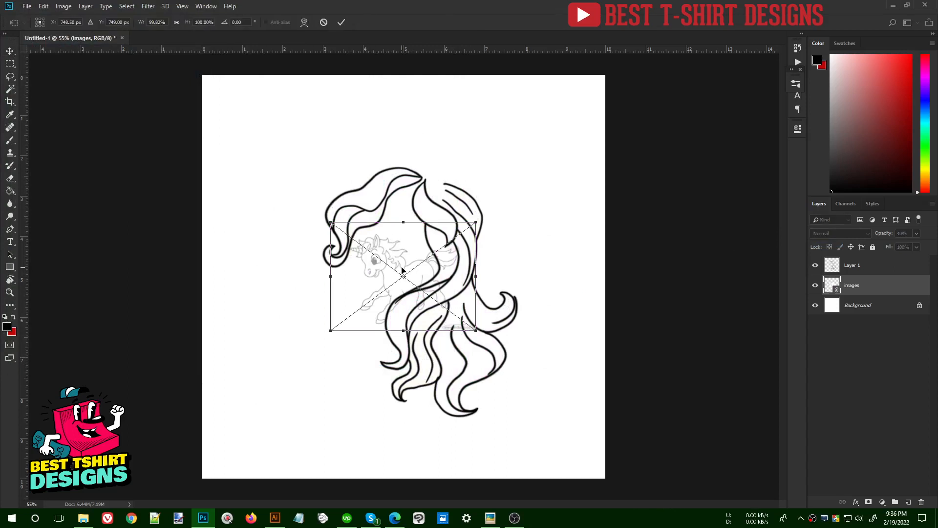
left_click_drag(475, 332, 589, 415)
left_click_drag(612, 286, 570, 350)
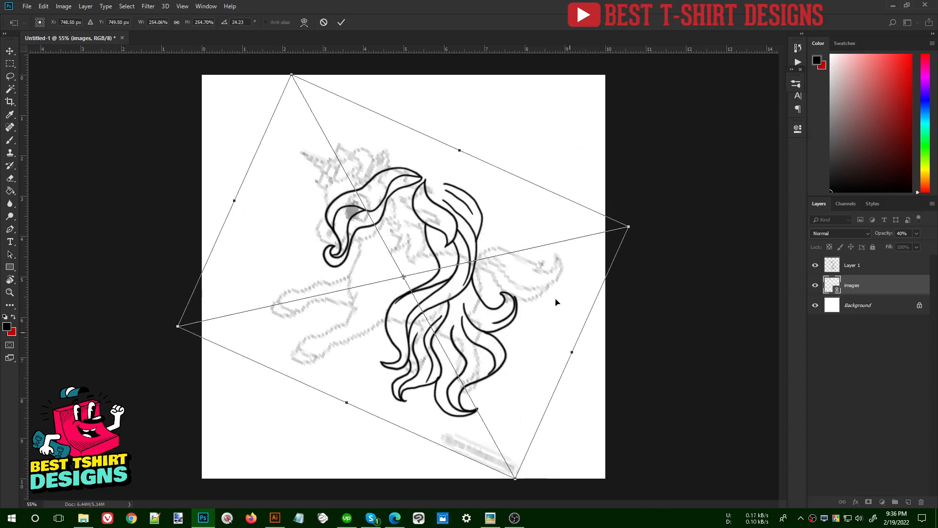
left_click_drag(552, 287, 588, 324)
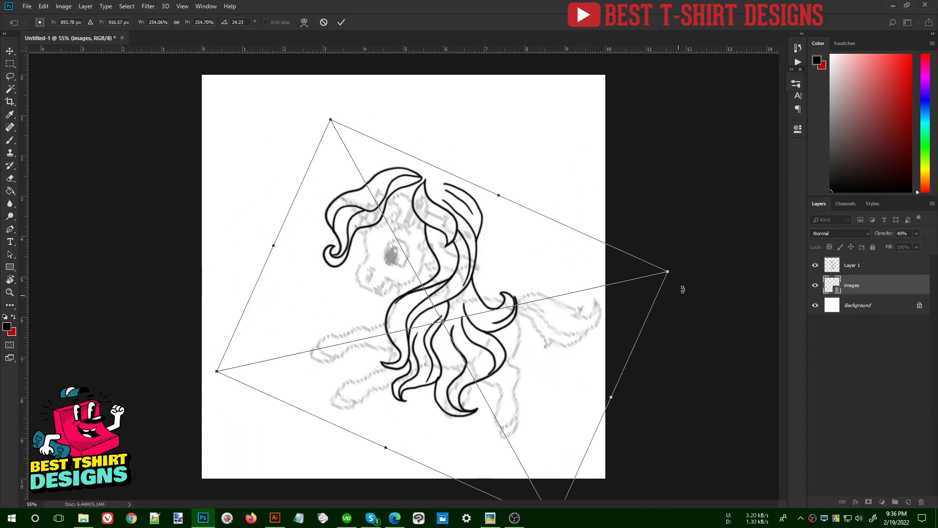
left_click_drag(668, 272, 737, 256)
left_click_drag(564, 244, 575, 257)
key("Return")
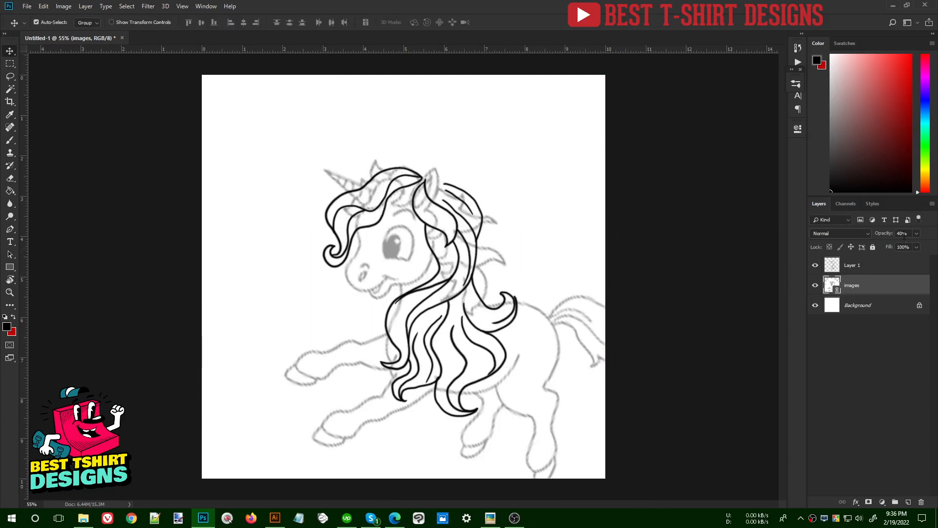
Raise the images layer's opacity to 100% and reduce it to 80%.
type("100")
key("Return")
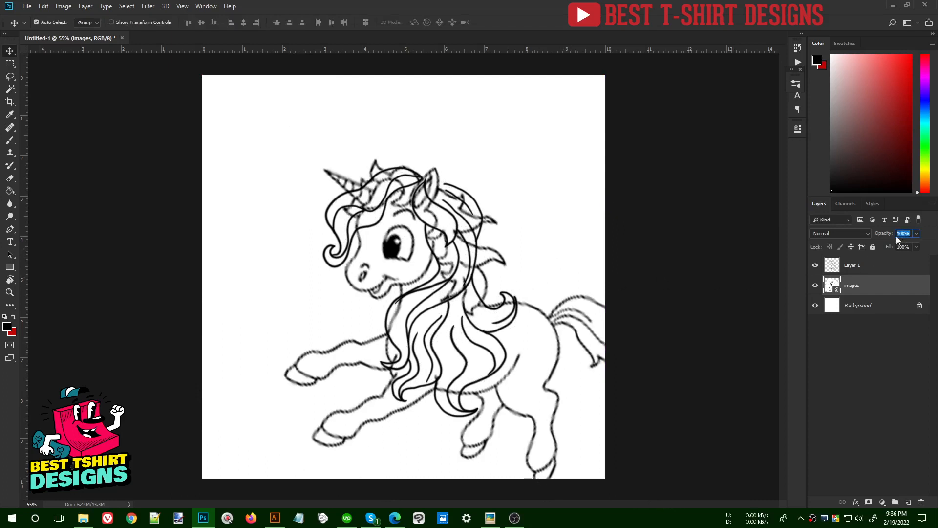
type("80")
key("Return")
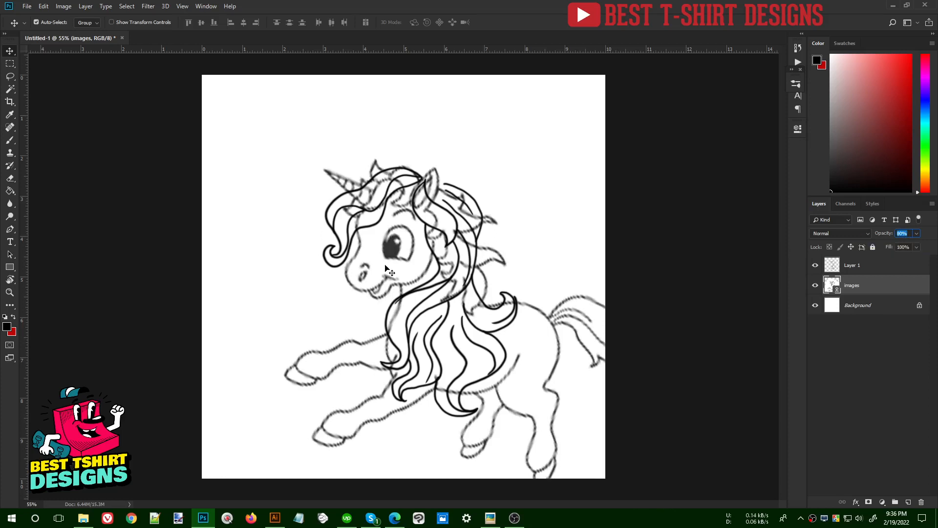
Shift the unicorn drawing slightly downward beneath the mane and deselect its layer.
left_click_drag(409, 240, 406, 247)
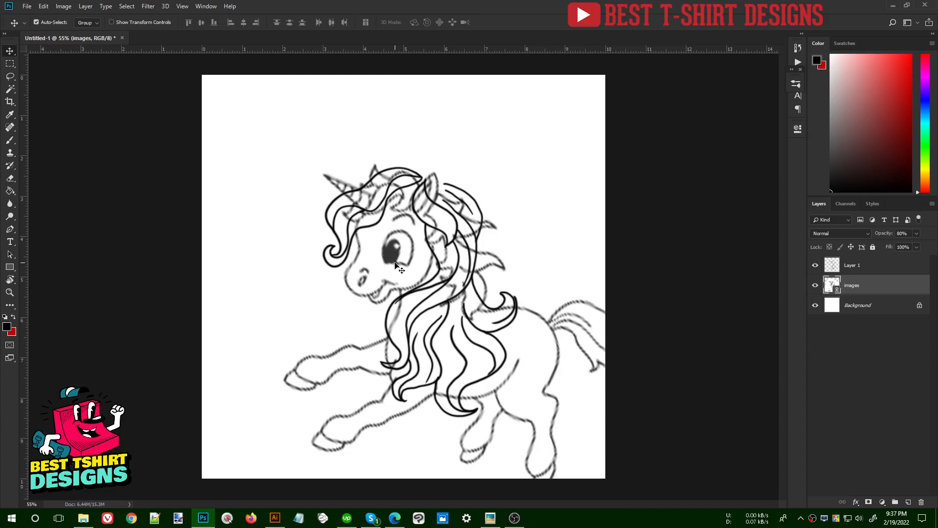
left_click(629, 197)
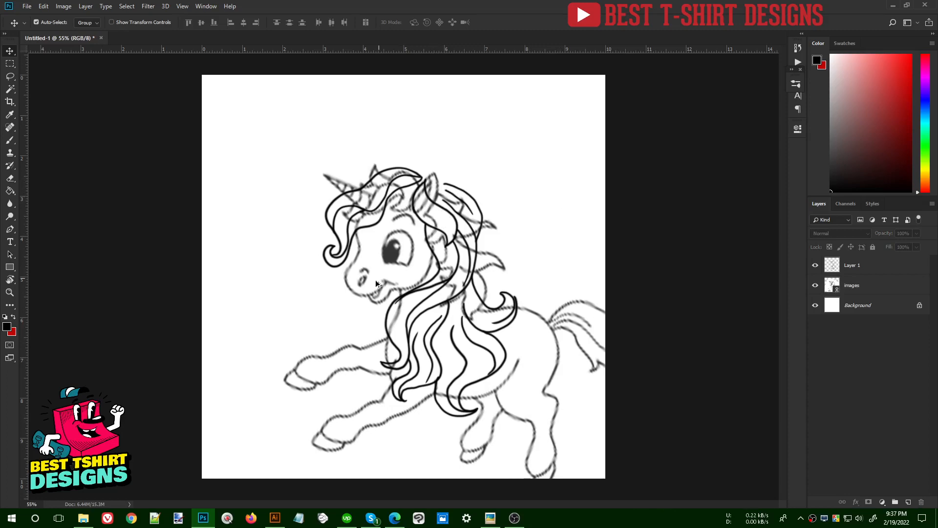
Set the images layer's opacity to 40% and select Layer 1 for further tracing.
scroll(379, 285, "up", 5)
scroll(379, 247, "up", 1)
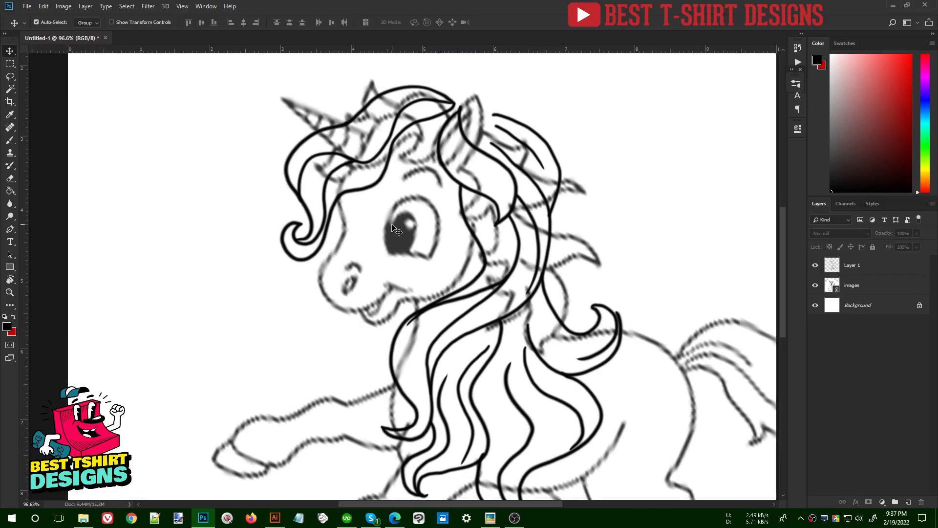
left_click(868, 291)
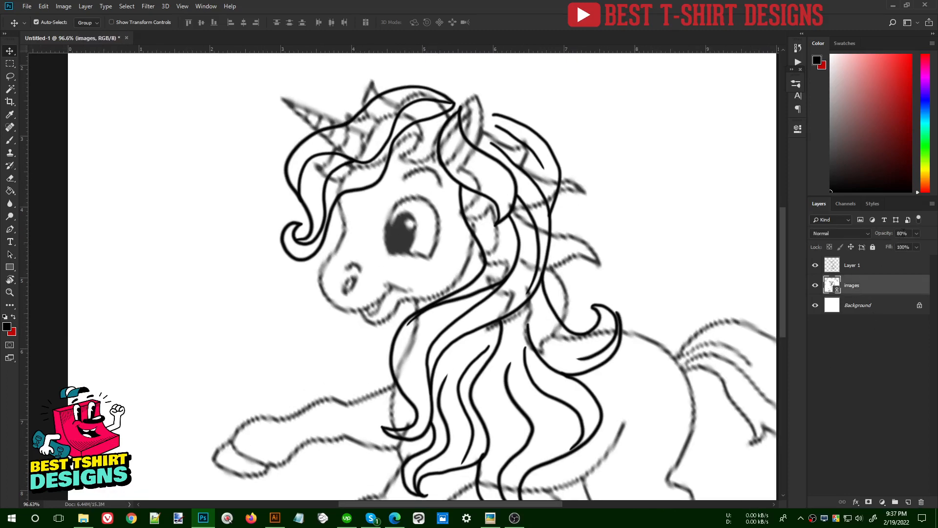
key("shift+Down")
key("shift+Down")
key("shift+Down")
key("shift+Down")
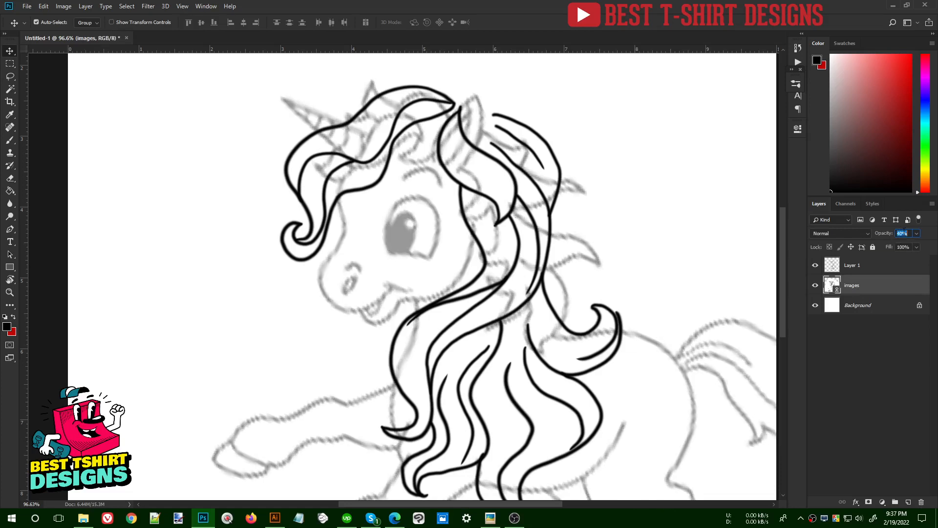
left_click(861, 269)
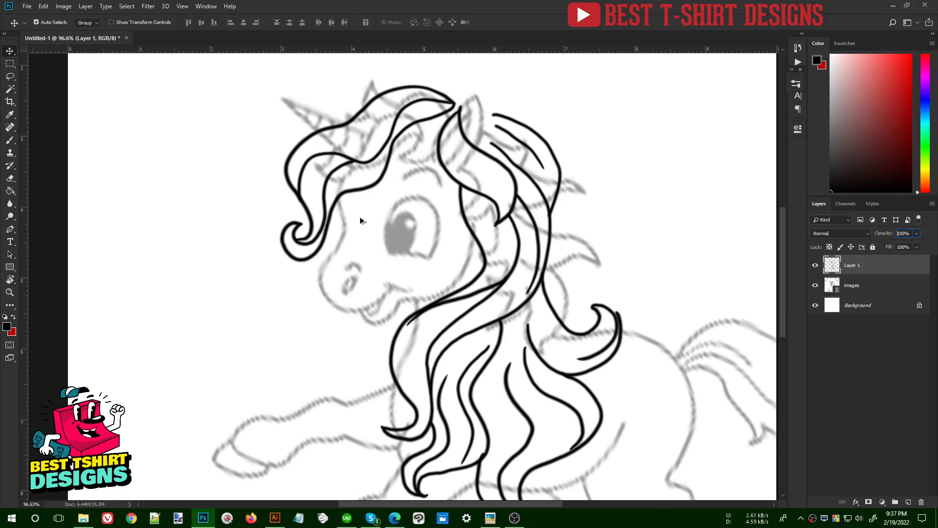
Trace the snout, open mouth, chin and cheek line of the reference face on Layer 1 with the Brush.
key("alt+bracketleft")
scroll(362, 220, "up", 5)
key("b")
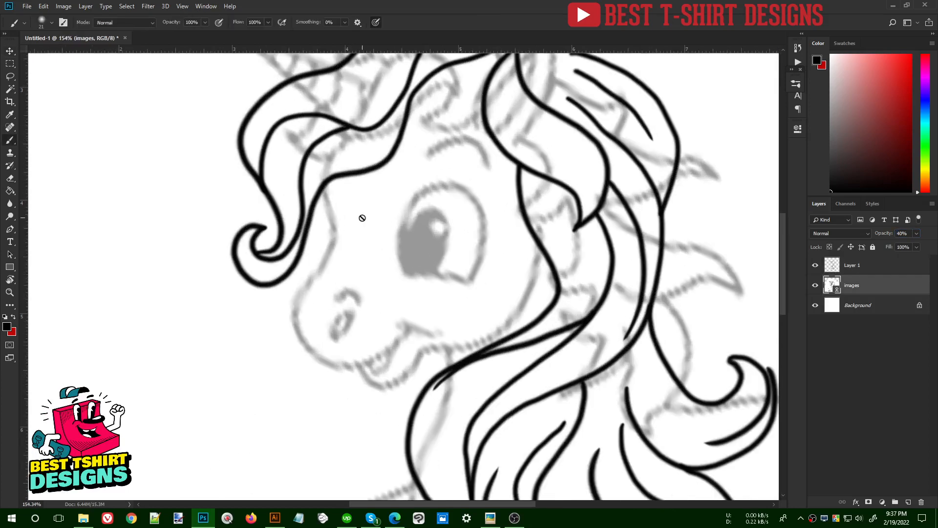
left_click(858, 270)
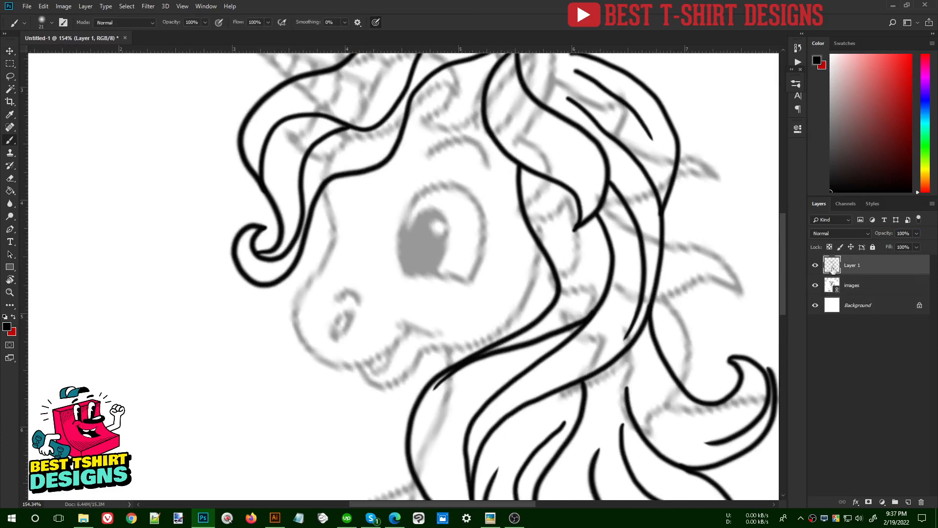
left_click(816, 265)
left_click(816, 266)
mouse_move(331, 201)
left_mouse_down()
mouse_move(338, 227)
mouse_move(301, 290)
mouse_move(306, 340)
mouse_move(344, 366)
mouse_move(387, 350)
mouse_move(405, 315)
left_mouse_up()
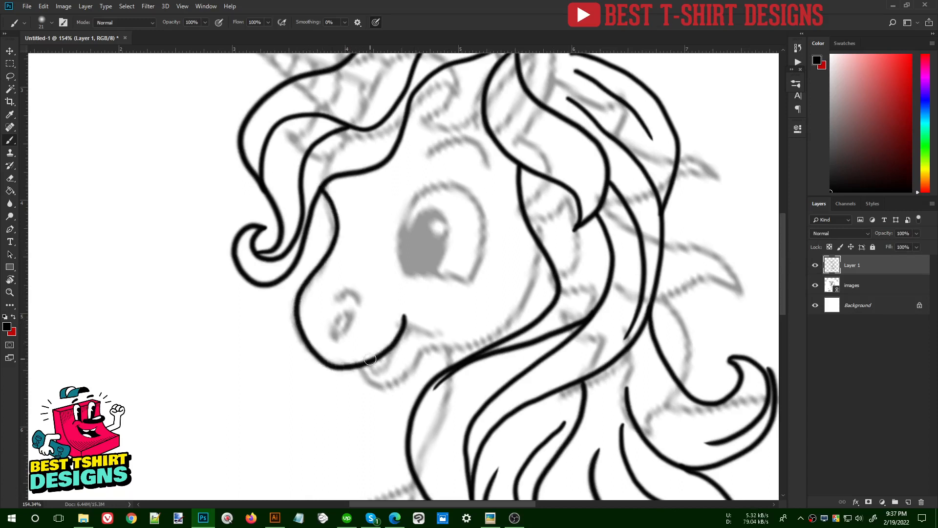
mouse_move(369, 364)
left_mouse_down()
mouse_move(389, 361)
mouse_move(392, 342)
mouse_move(374, 381)
mouse_move(390, 385)
mouse_move(438, 347)
mouse_move(491, 335)
mouse_move(516, 316)
mouse_move(536, 251)
left_mouse_up()
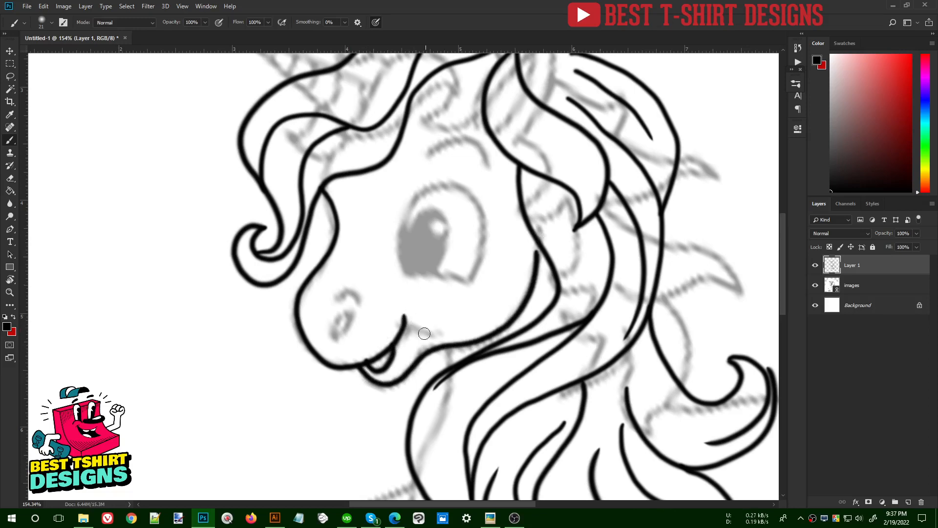
Trace the nostril with its curved upper line and the eye with its pupil outline and highlight.
mouse_move(333, 324)
left_mouse_down()
mouse_move(351, 309)
mouse_move(336, 326)
left_mouse_up()
mouse_move(333, 301)
left_mouse_down()
mouse_move(345, 292)
mouse_move(360, 307)
left_mouse_up()
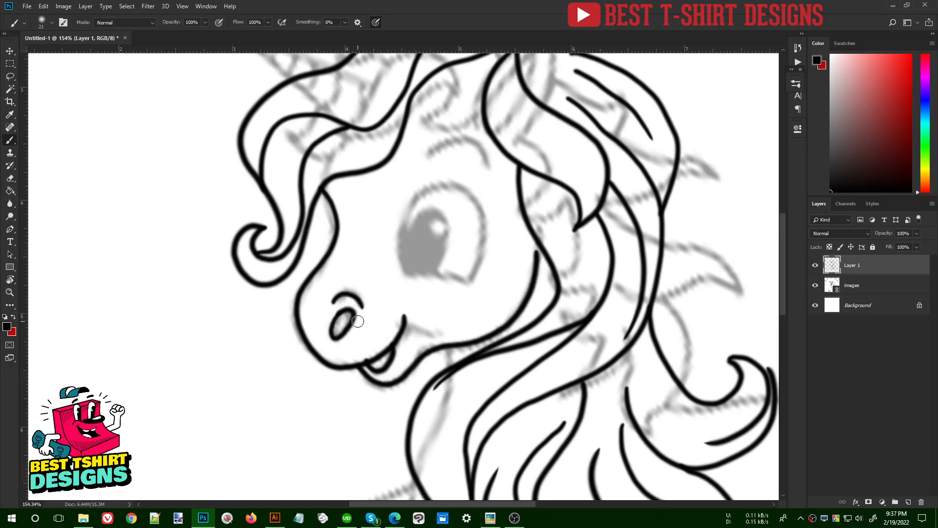
mouse_move(399, 234)
left_mouse_down()
mouse_move(440, 183)
mouse_move(463, 184)
mouse_move(482, 206)
mouse_move(487, 240)
mouse_move(465, 282)
left_mouse_up()
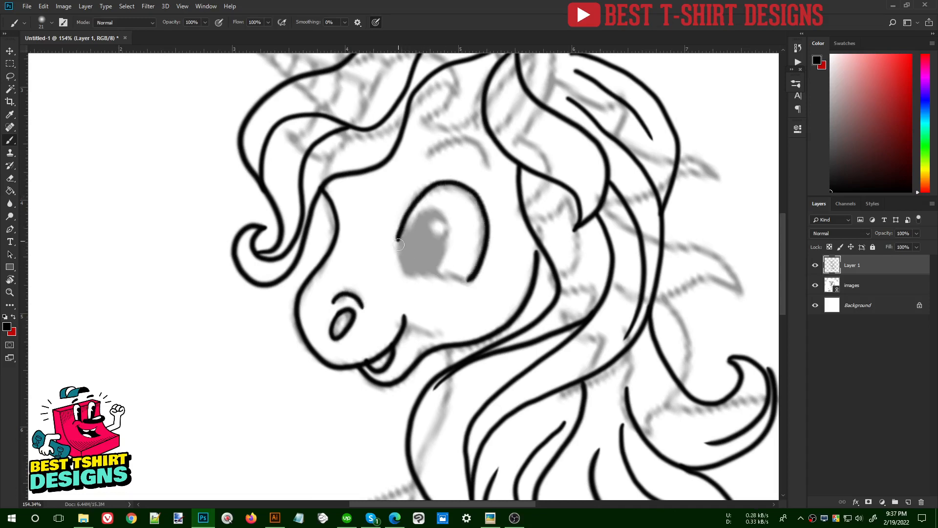
mouse_move(398, 243)
left_mouse_down()
mouse_move(417, 274)
mouse_move(470, 278)
mouse_move(440, 216)
mouse_move(412, 218)
mouse_move(403, 241)
mouse_move(431, 222)
mouse_move(424, 226)
mouse_move(440, 238)
mouse_move(448, 228)
mouse_move(438, 212)
mouse_move(425, 235)
left_mouse_up()
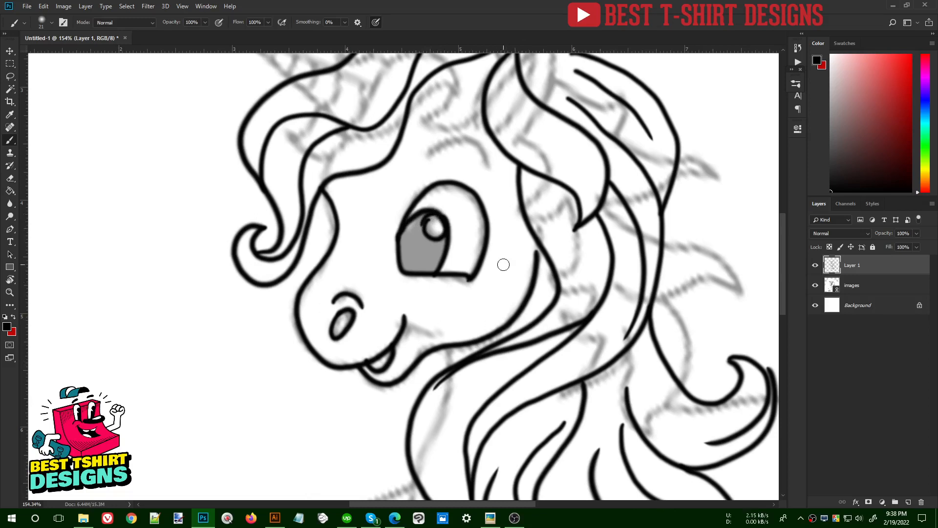
Undo the stray strokes across the cheek and trace the curved eyebrow above the eye.
left_click_drag(494, 273, 479, 366)
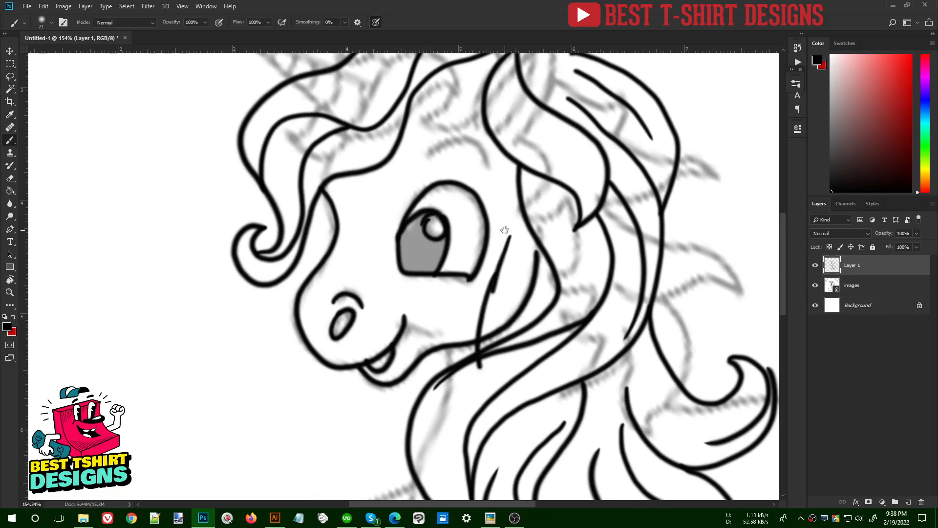
mouse_move(504, 230)
left_mouse_down()
mouse_move(467, 290)
mouse_move(457, 279)
left_mouse_up()
key("ctrl+z")
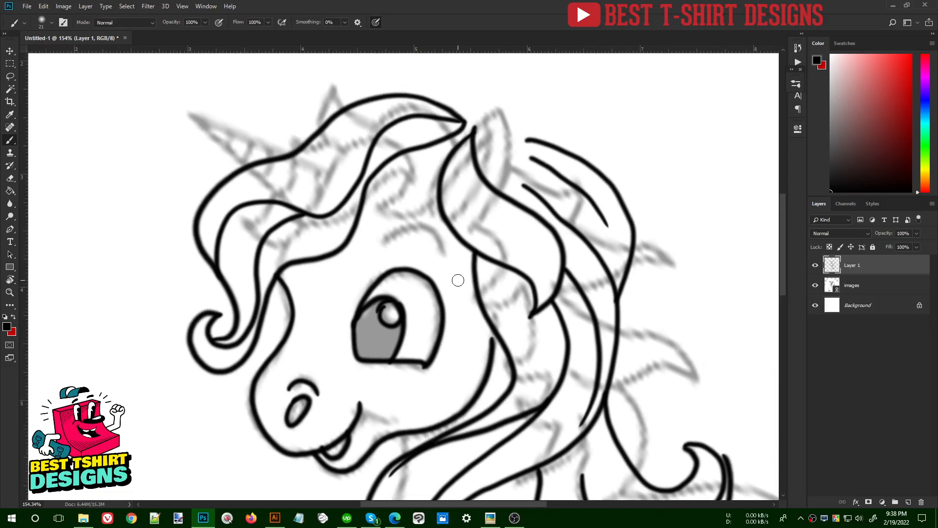
mouse_move(382, 241)
left_mouse_down()
mouse_move(403, 229)
mouse_move(429, 231)
mouse_move(447, 257)
left_mouse_up()
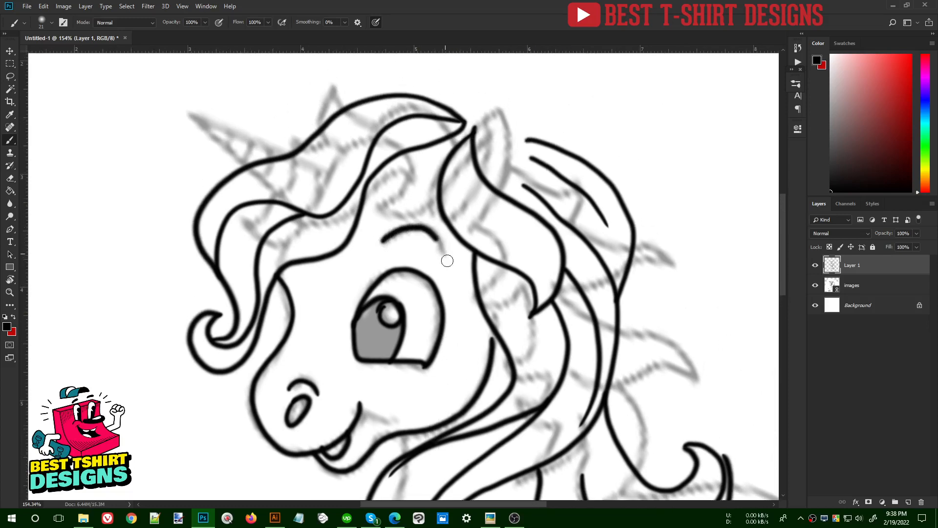
Move the images reference up and to the right so its ear meets the parting of the traced mane.
key("v")
scroll(463, 364, "down", 4)
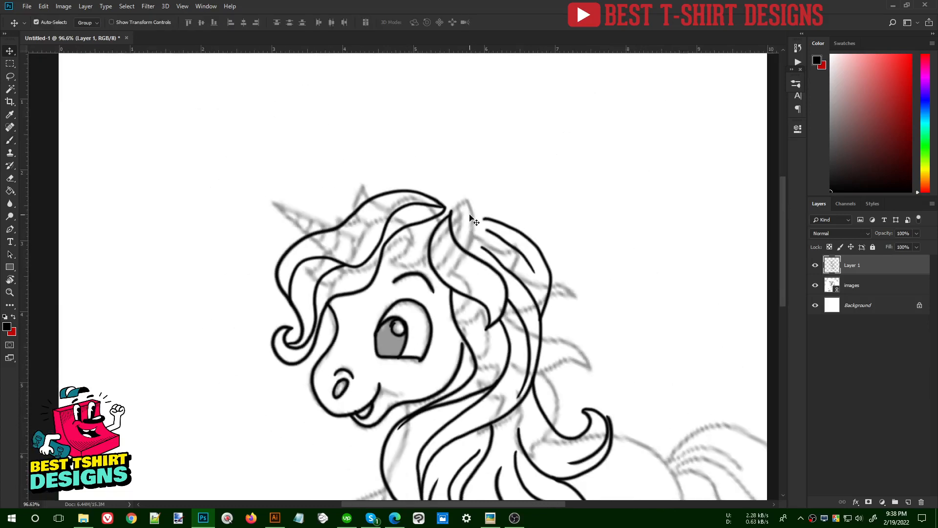
left_click_drag(469, 215, 493, 173)
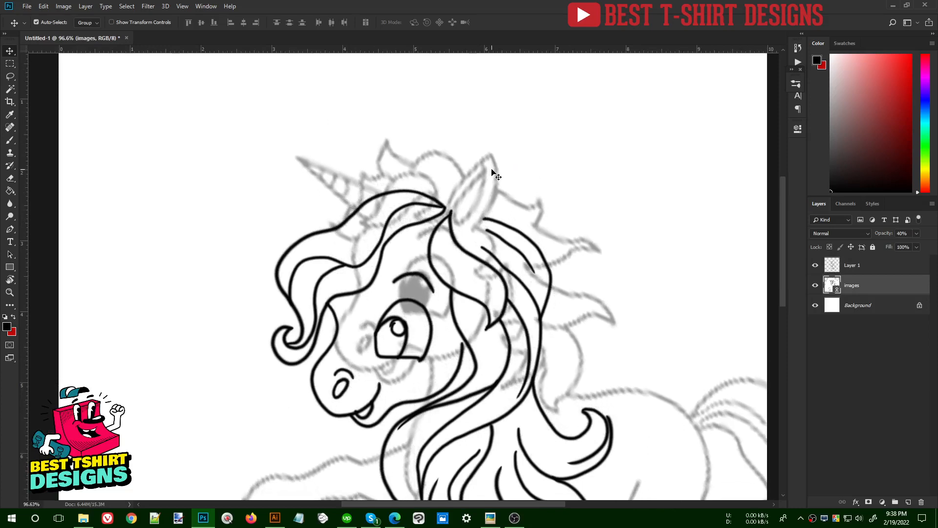
Enlarge the images reference to about 383% with Free Transform and shift it slightly down and right beneath the line art.
scroll(295, 283, "down", 4)
key("ctrl+t")
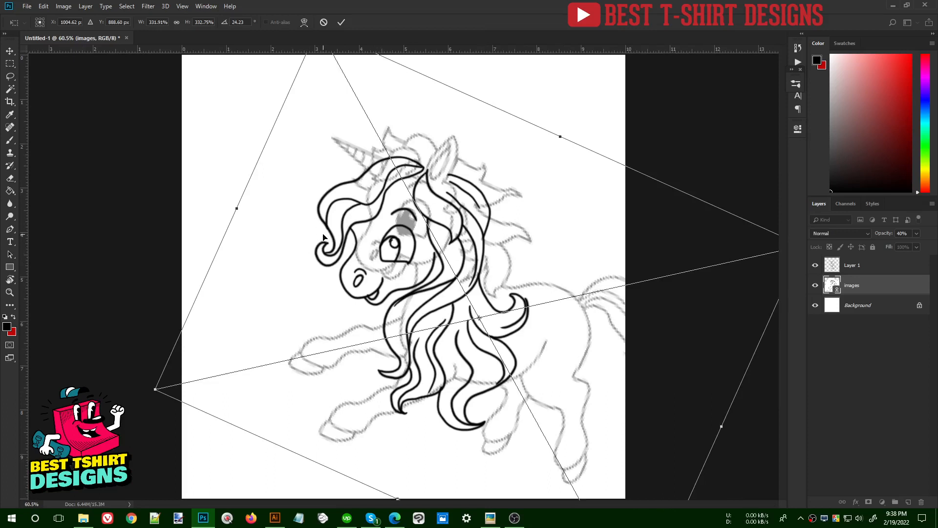
scroll(323, 238, "down", 2)
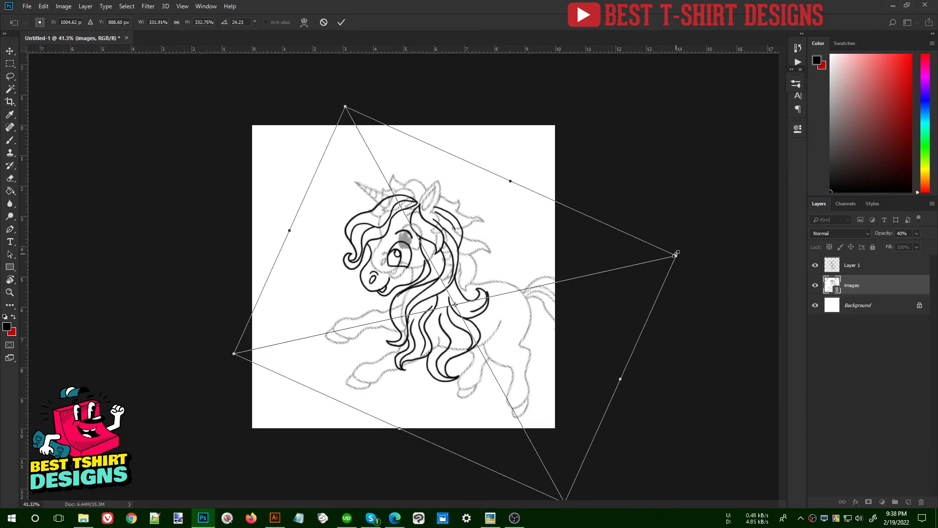
left_click_drag(678, 253, 710, 248)
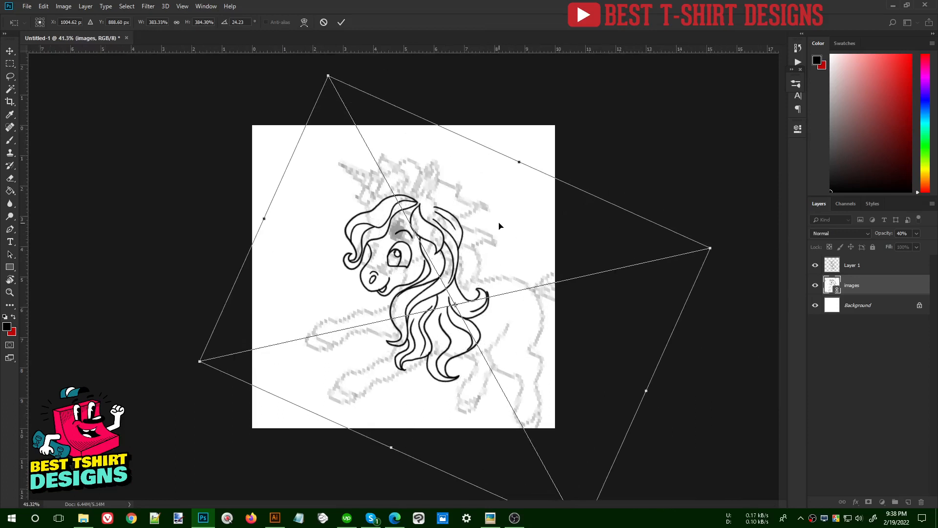
left_click_drag(499, 226, 504, 240)
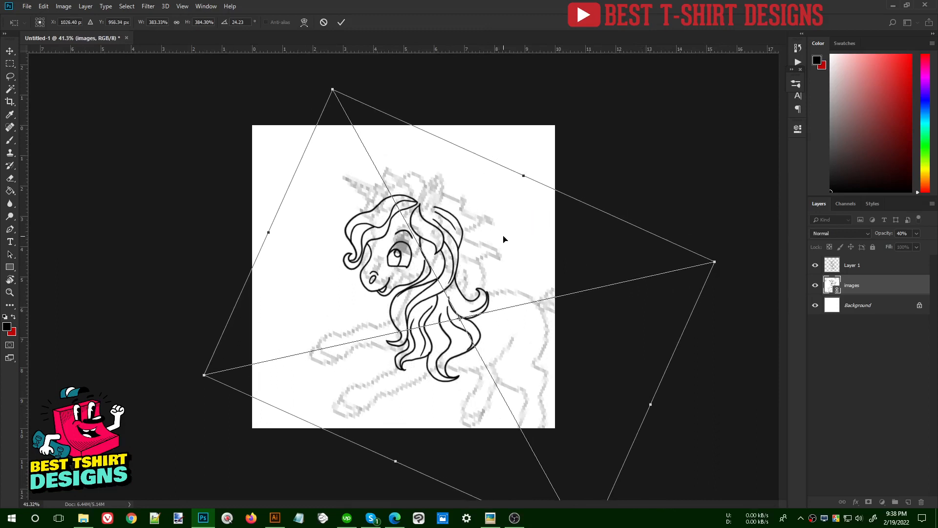
key("Return")
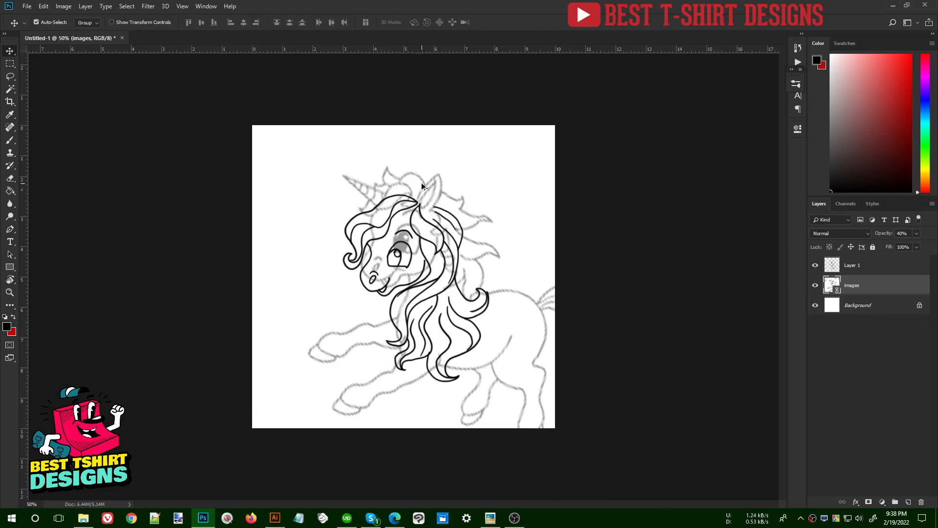
Nudge the images reference about 0.06 in to the right to align its ear with the mane.
scroll(421, 182, "up", 2, "alt")
scroll(421, 183, "up", 1, "alt")
scroll(427, 186, "up", 3)
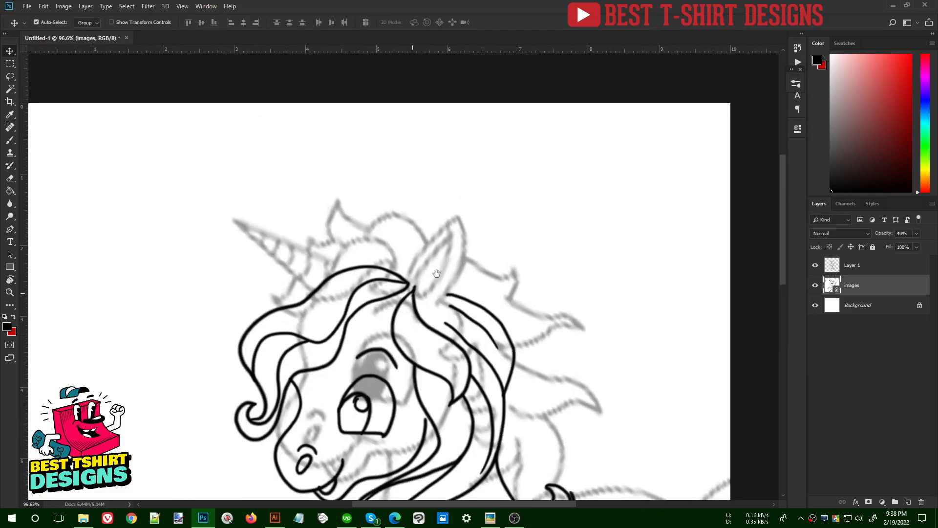
key("Right")
key("Right")
key("Right")
key("Right")
key("Right")
key("Right")
key("Right")
key("Right")
key("Right")
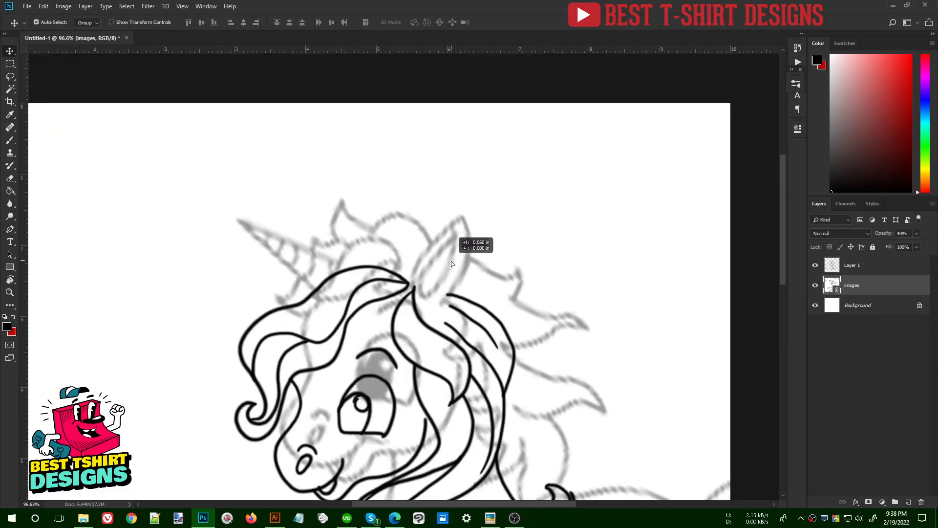
Trace the ear's outer outline and inner contour on Layer 1 with the Brush.
scroll(458, 261, "up", 1, "alt")
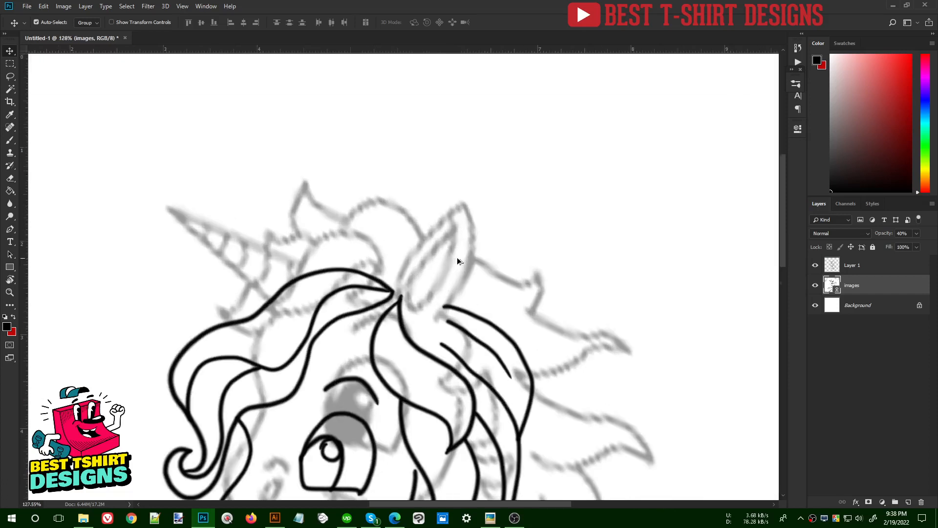
left_click(867, 270)
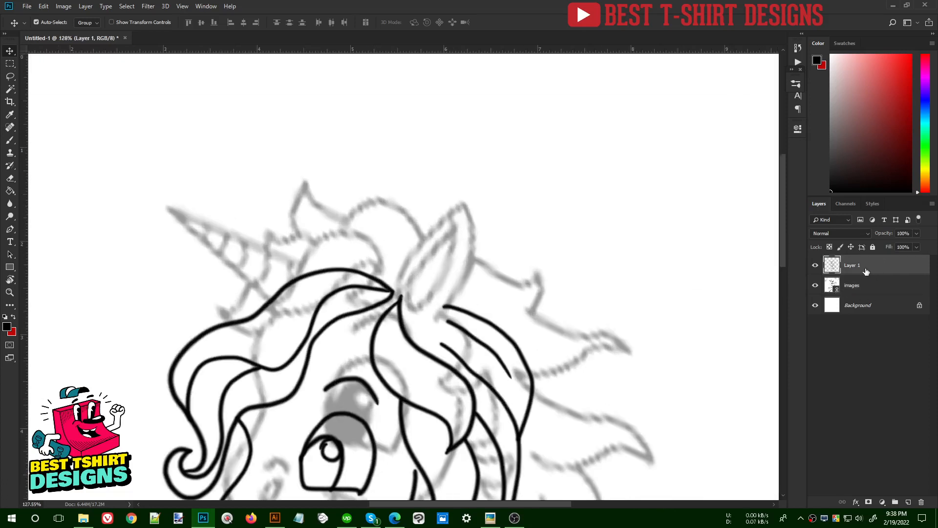
key("b")
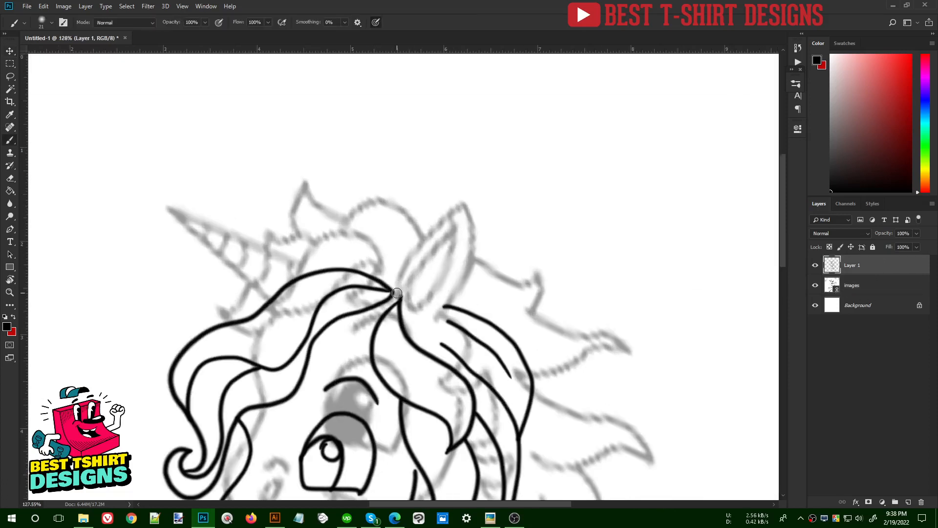
mouse_move(399, 281)
left_mouse_down()
mouse_move(458, 201)
mouse_move(472, 223)
mouse_move(470, 284)
mouse_move(424, 318)
mouse_move(439, 248)
left_mouse_up()
left_click_drag(456, 253, 415, 313)
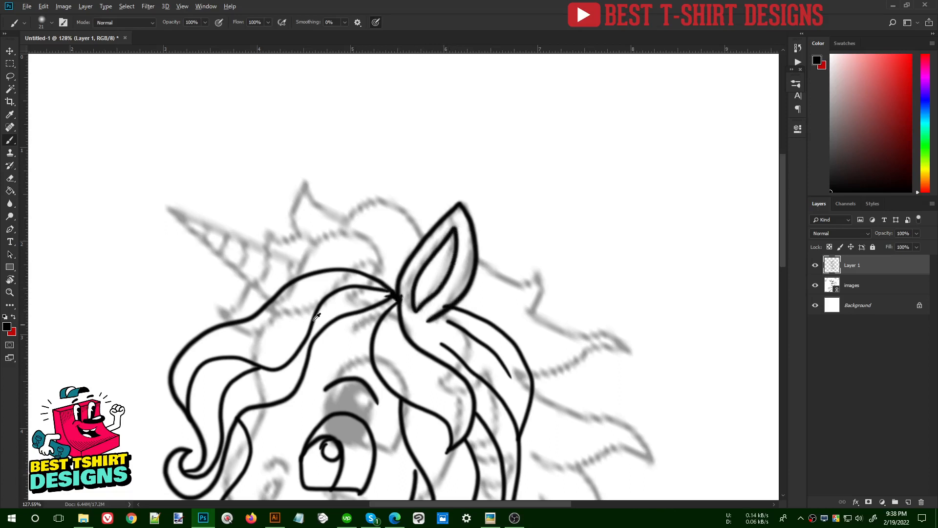
scroll(437, 256, "down", 2)
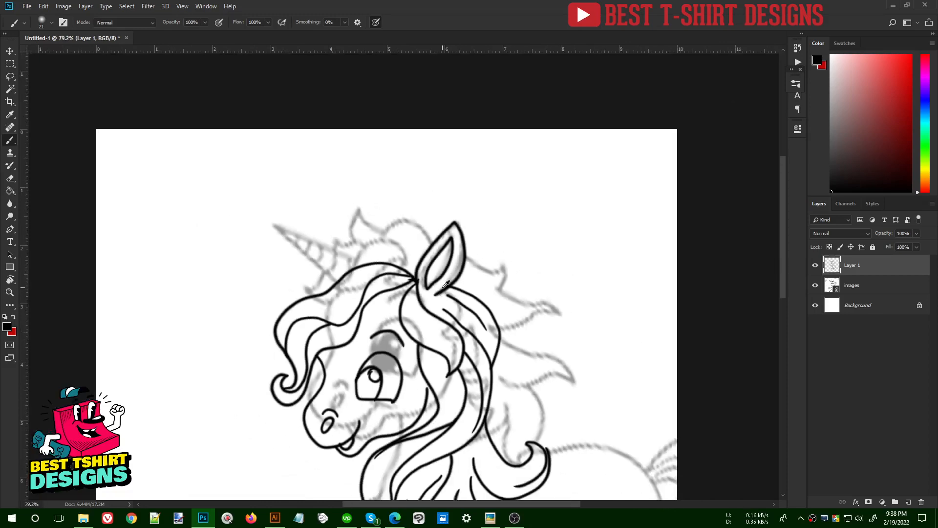
scroll(446, 285, "up", 4)
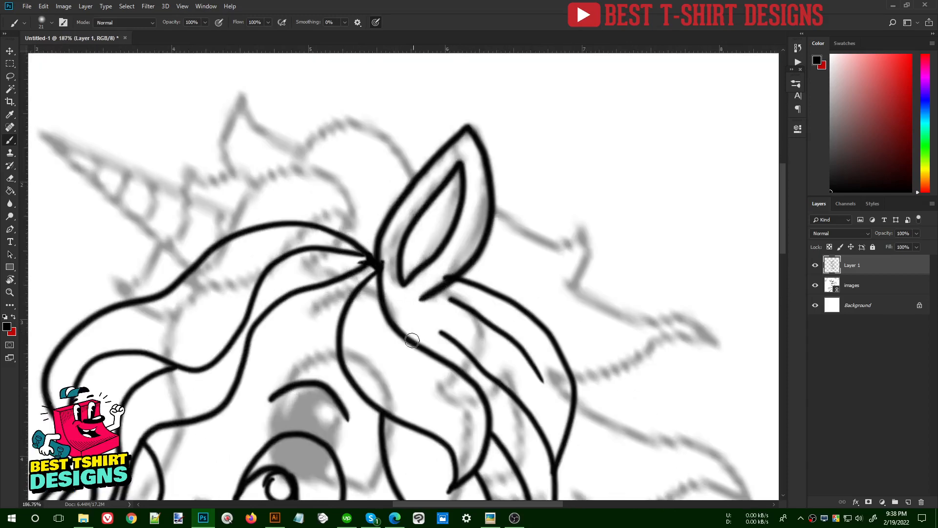
mouse_move(380, 267)
left_mouse_down()
mouse_move(400, 293)
mouse_move(484, 324)
left_mouse_up()
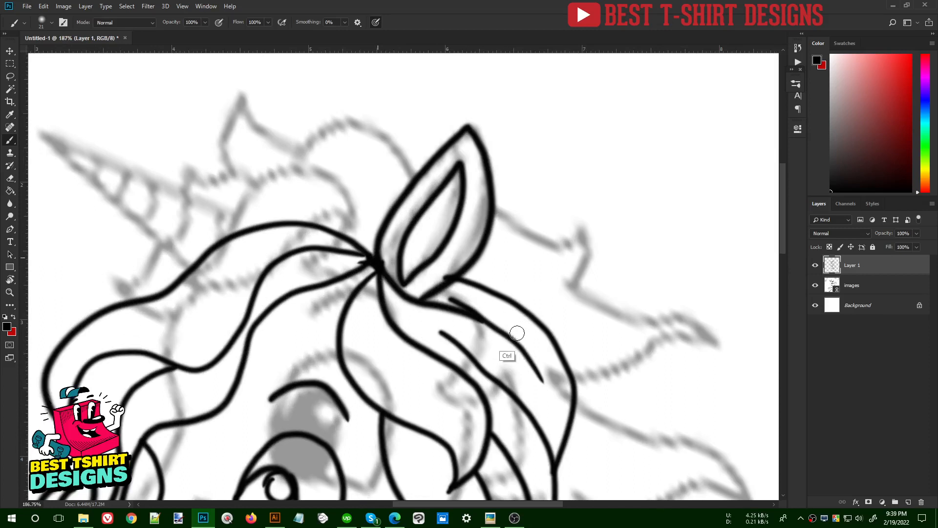
left_click(376, 259)
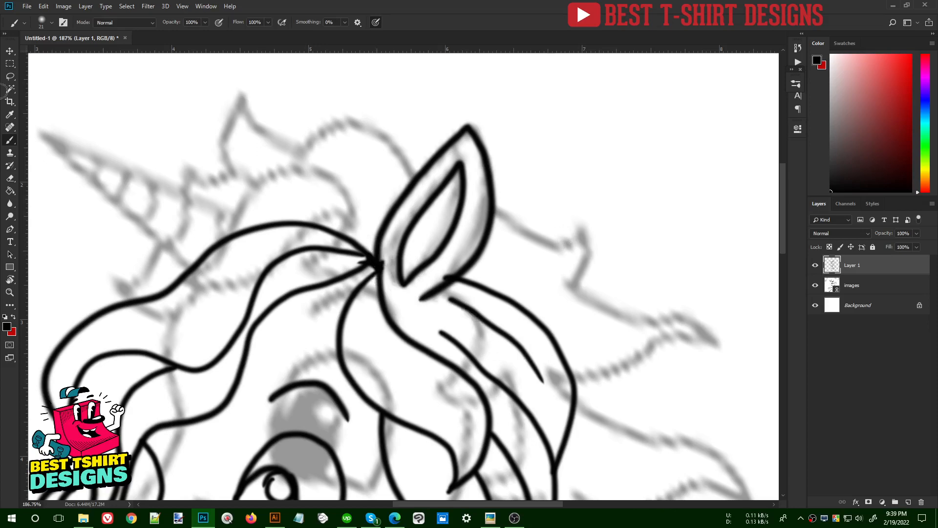
key("z")
left_click(12, 51)
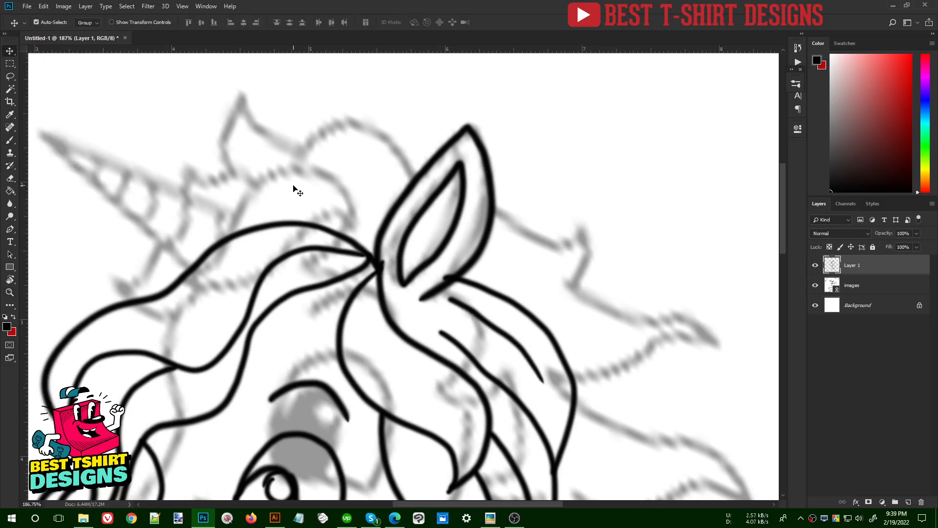
Draw a brush line from the mane's parting along the ear's base to the nearest strand behind the ear.
key("b")
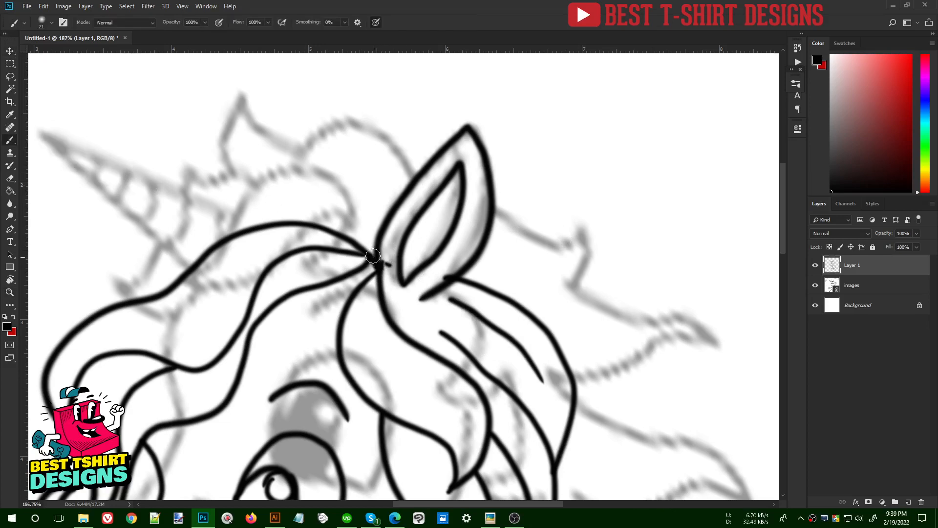
mouse_move(375, 257)
left_mouse_down()
mouse_move(406, 293)
mouse_move(452, 299)
mouse_move(469, 310)
left_mouse_up()
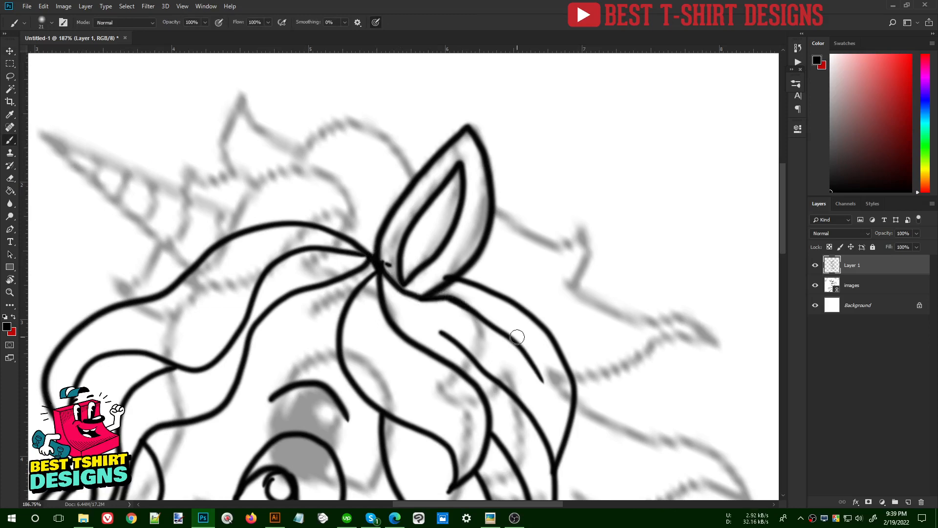
Hide the images reference layer and review the traced head, ear and mane by themselves.
scroll(447, 291, "down", 5, "alt")
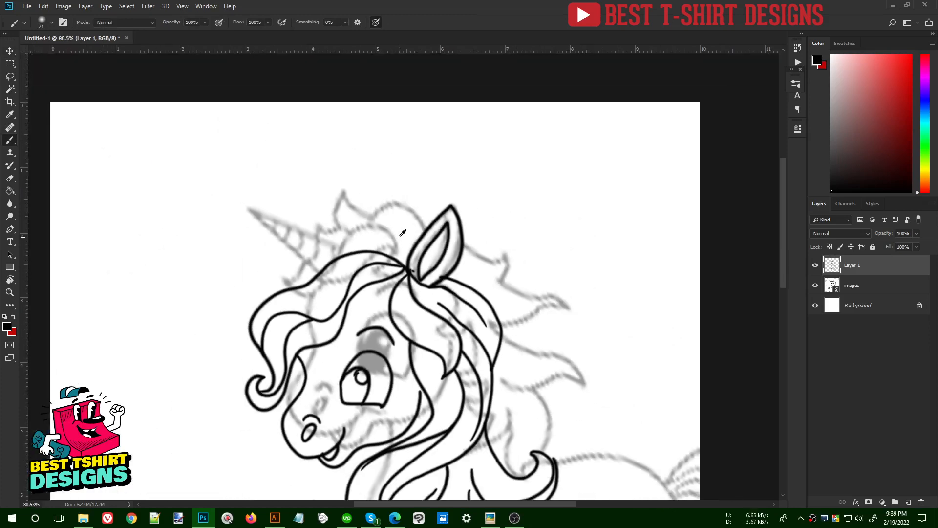
scroll(403, 232, "down", 2, "alt")
key("v")
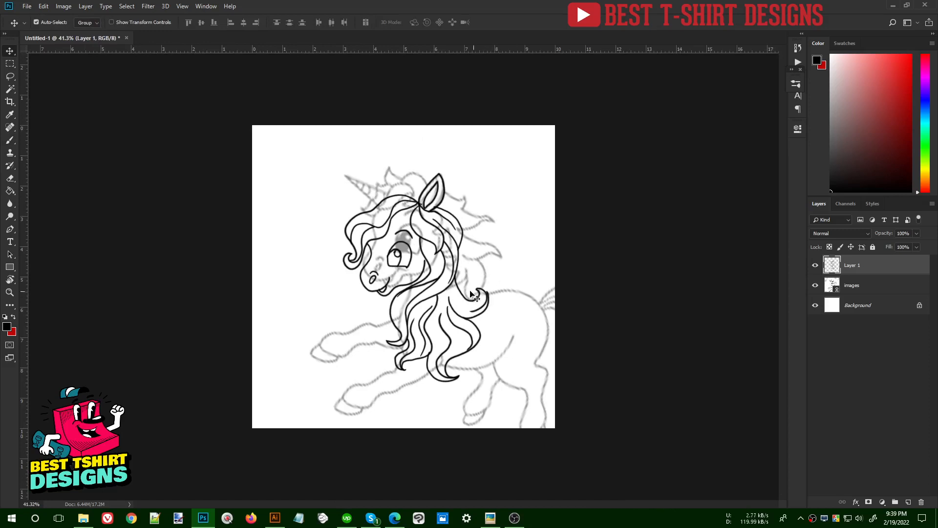
left_click(815, 285)
scroll(416, 251, "up", 2, "alt")
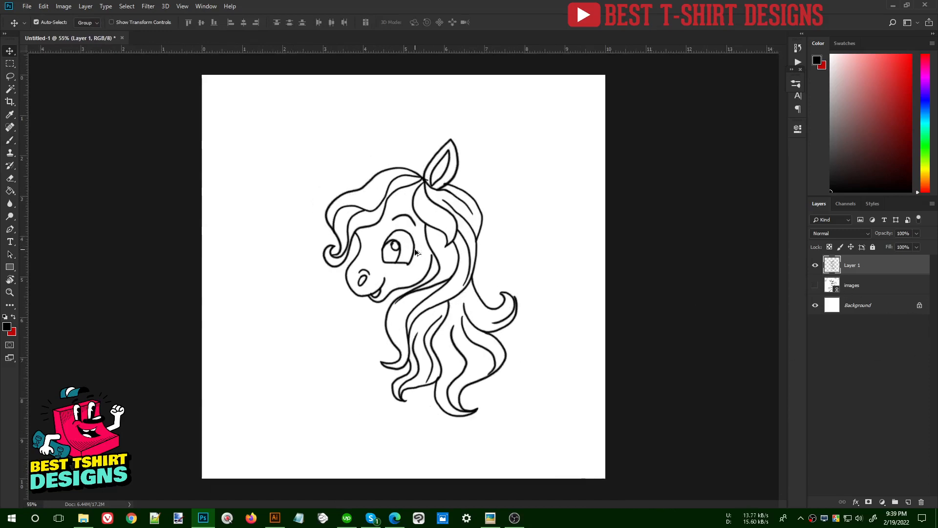
scroll(417, 252, "up", 1, "alt")
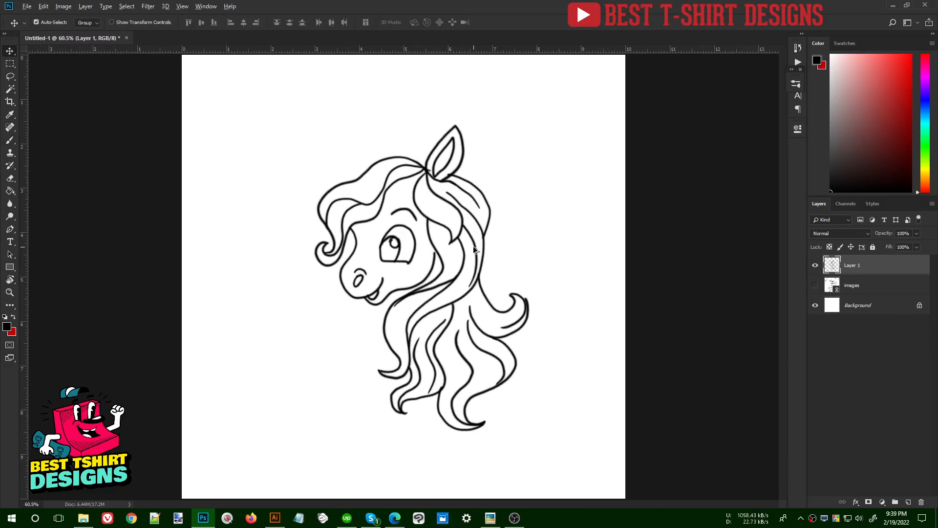
scroll(474, 250, "up", 2)
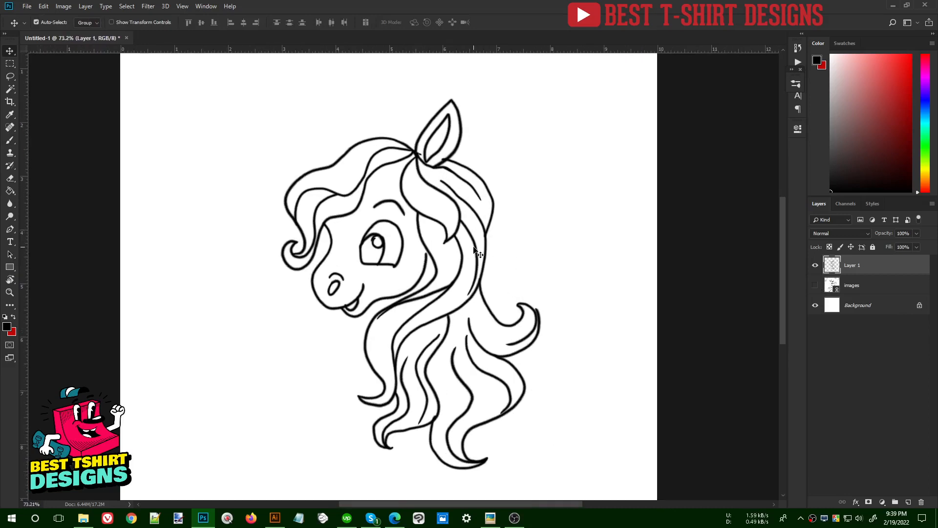
scroll(419, 279, "down", 1)
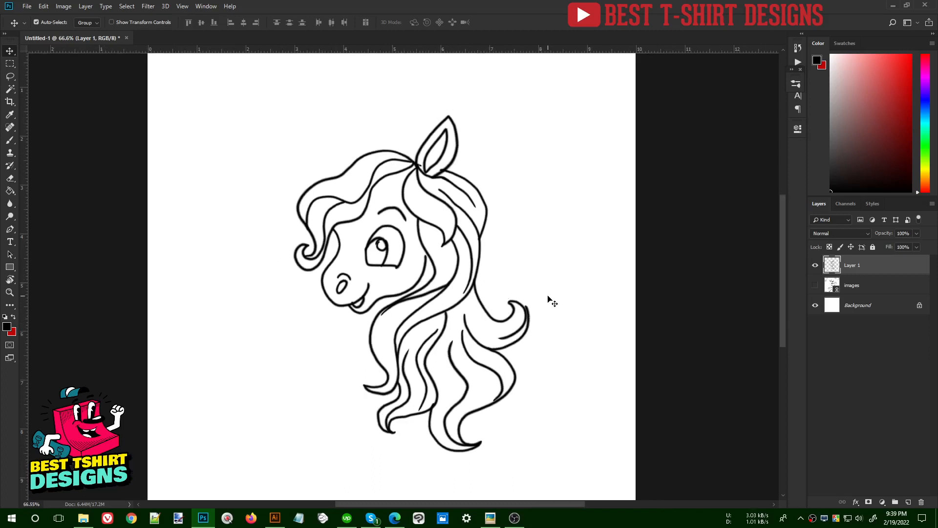
scroll(548, 299, "down", 1)
key("Print")
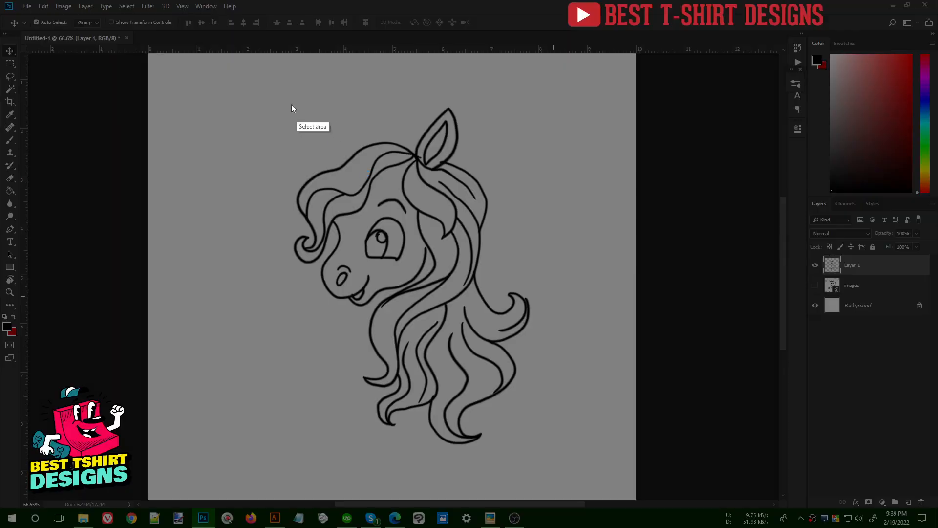
mouse_move(248, 93)
left_mouse_down()
mouse_move(523, 452)
mouse_move(584, 470)
left_mouse_up()
left_click(577, 479)
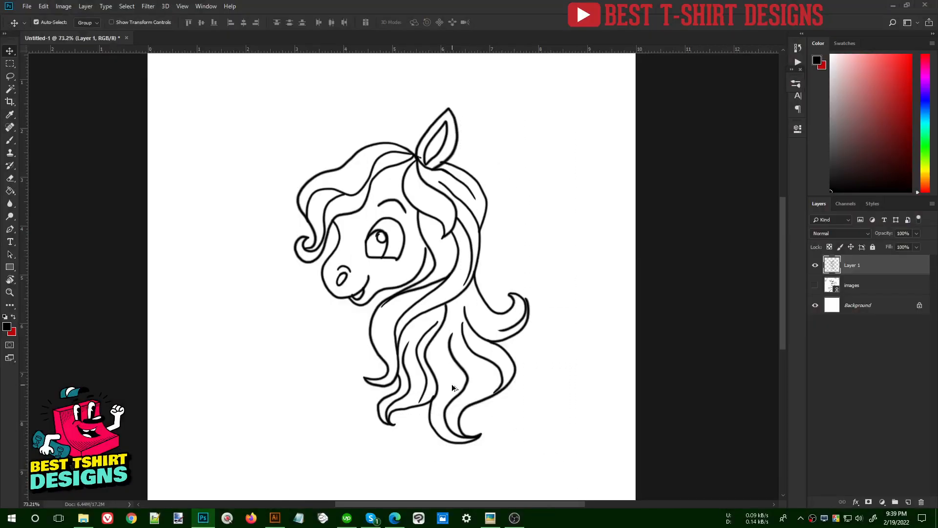
scroll(454, 389, "up", 1)
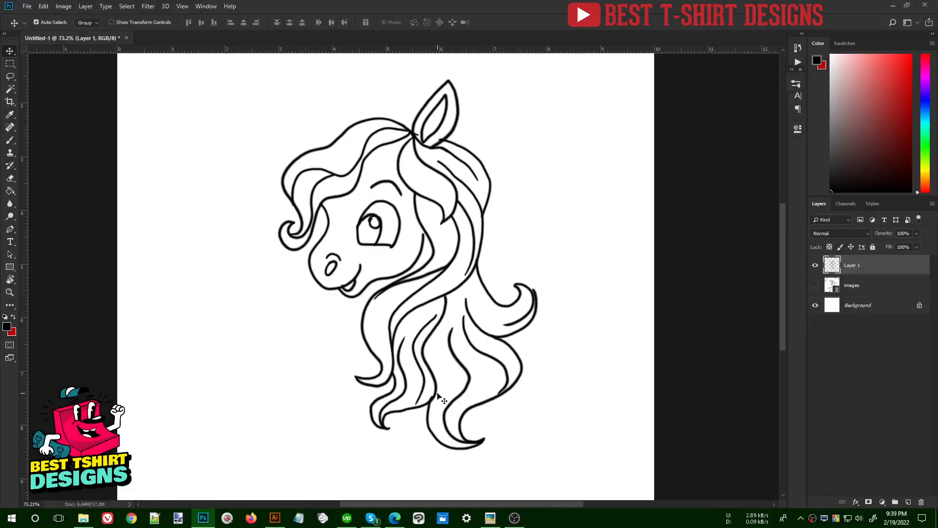
Switch to Illustrator and copy a screen capture of the unicorn's raised hand from the T-shirt reference.
left_click(275, 517)
scroll(179, 130, "up", 2)
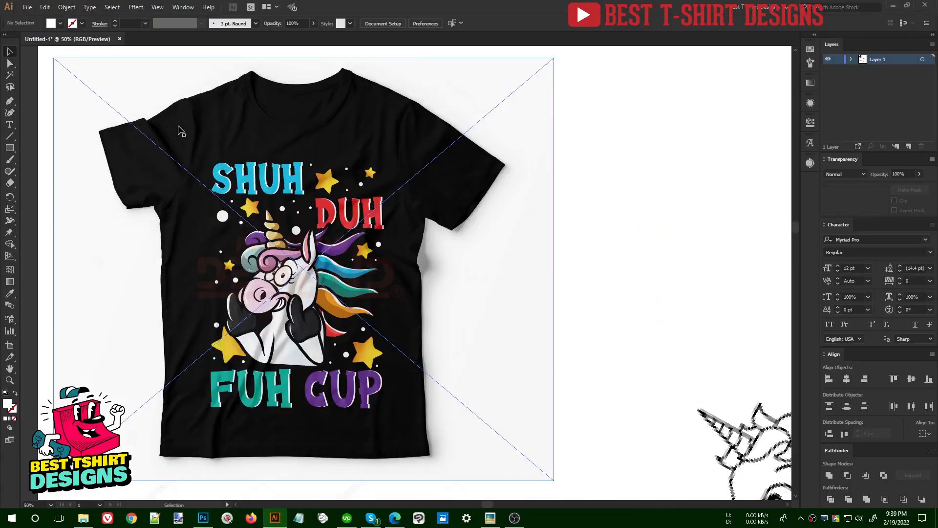
scroll(215, 264, "up", 1)
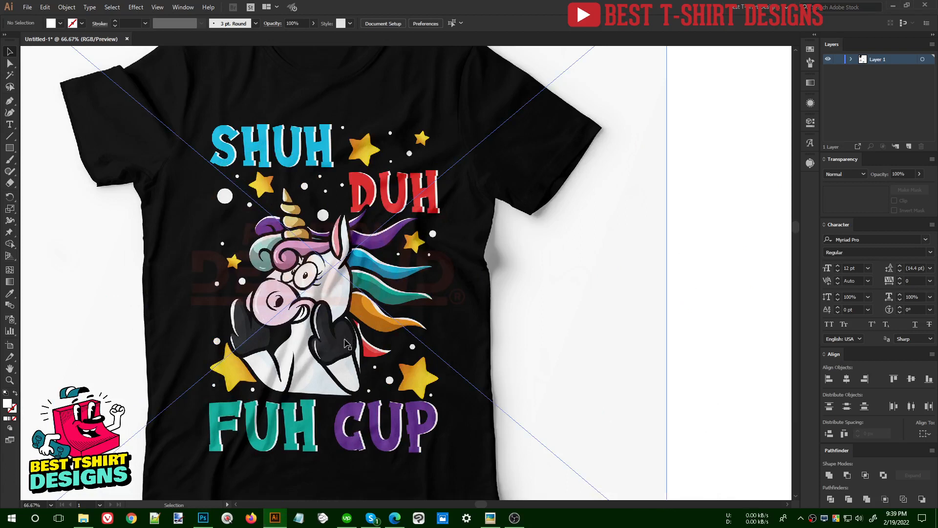
key("Print")
left_click_drag(288, 271, 389, 419)
key("ctrl+c")
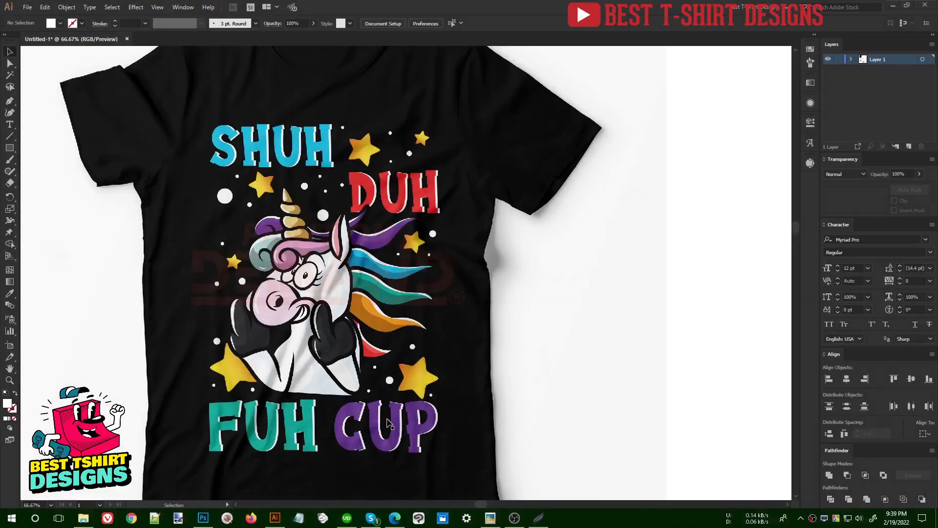
Switch to Photoshop, paste the hand capture as a new layer and move it into the blank area in front of the muzzle.
left_click(202, 517)
key("ctrl+v")
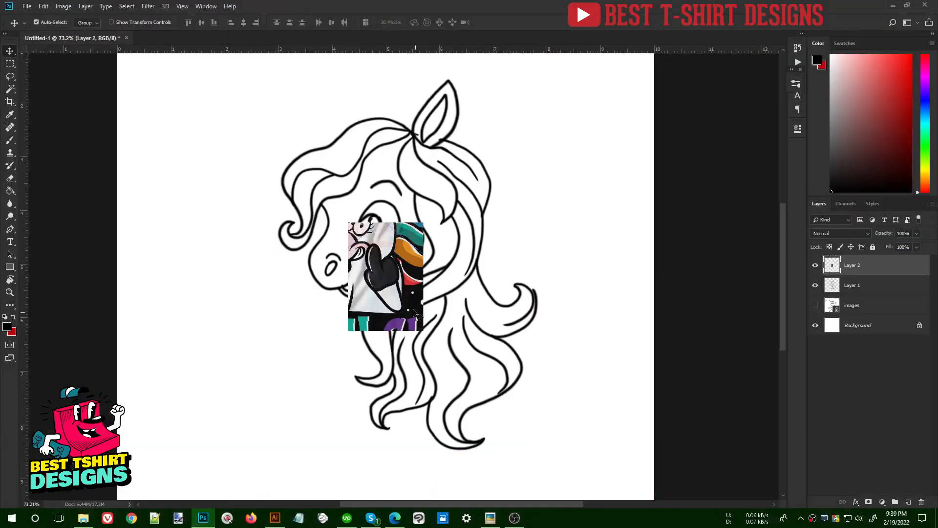
left_click_drag(414, 313, 214, 313)
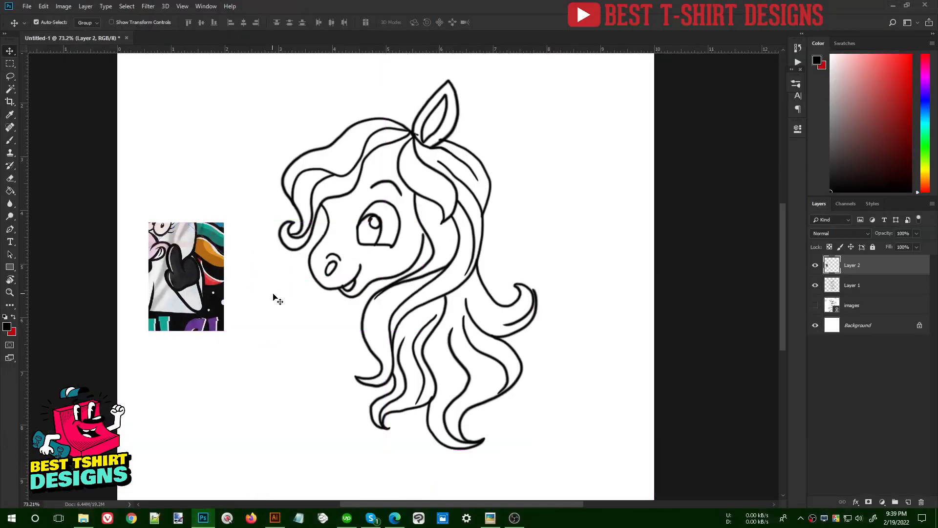
left_click(283, 302)
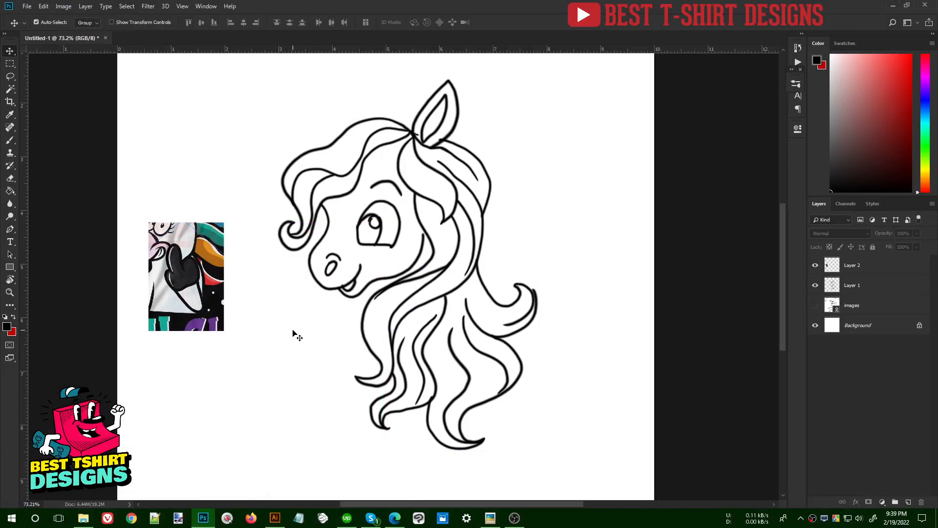
Add a new layer directly above Layer 1 and set the Brush to a dark red colour.
scroll(349, 356, "up", 2)
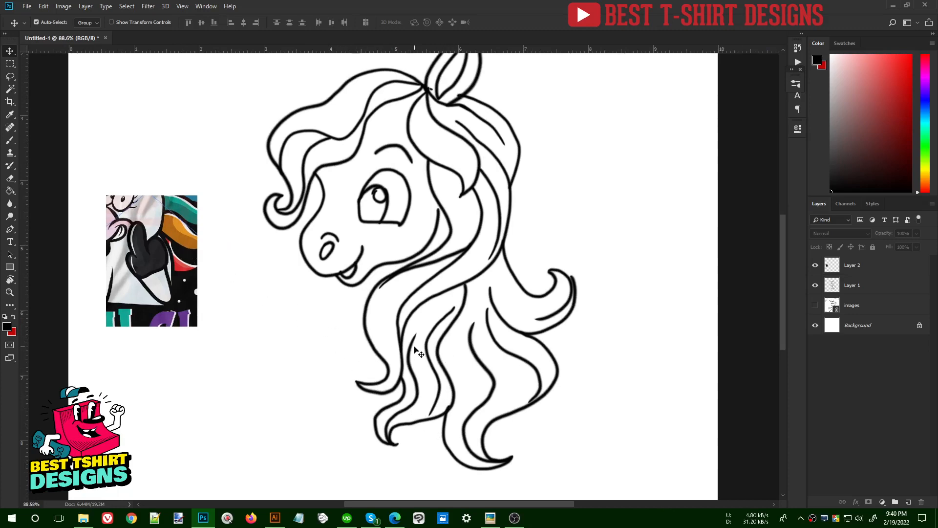
scroll(365, 338, "up", 3)
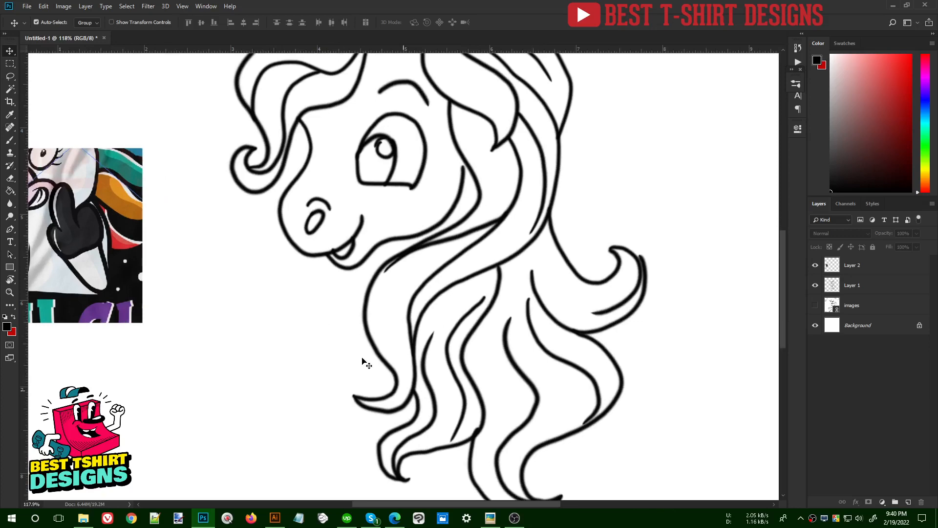
left_click(855, 287)
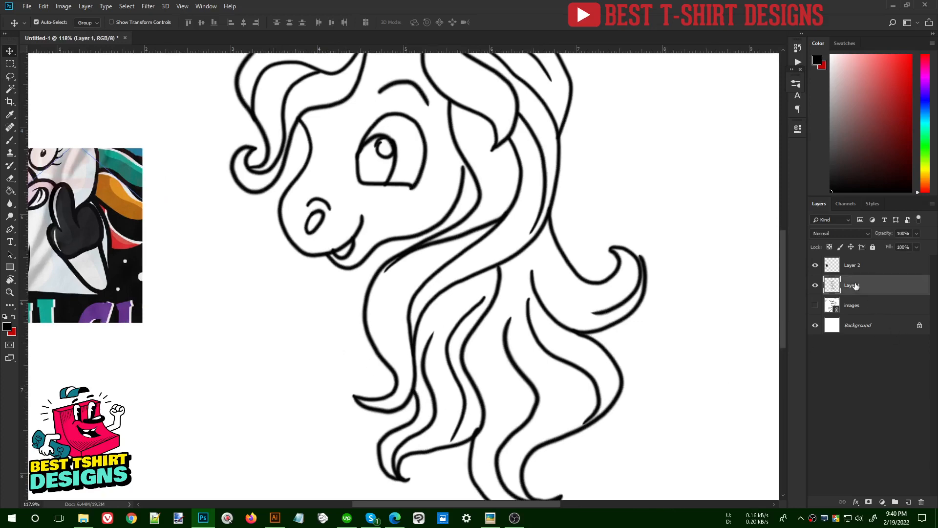
left_click(908, 501)
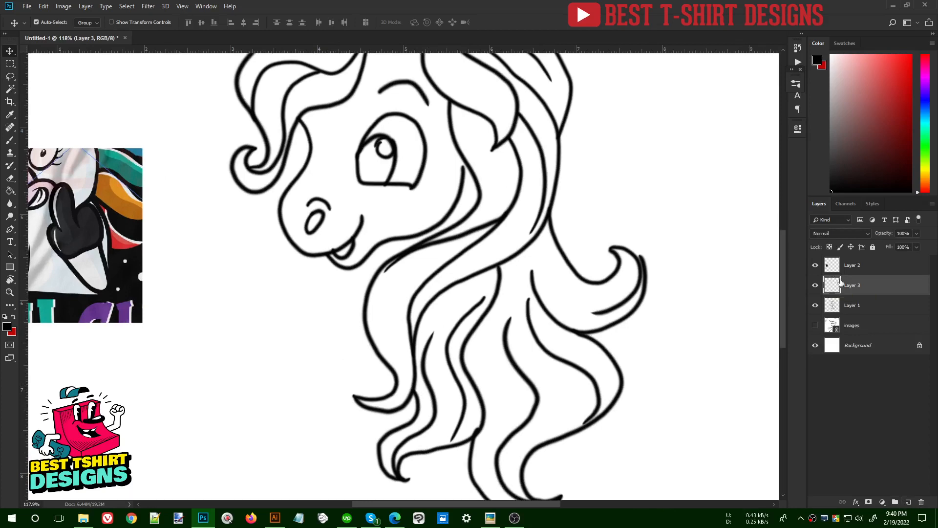
key("b")
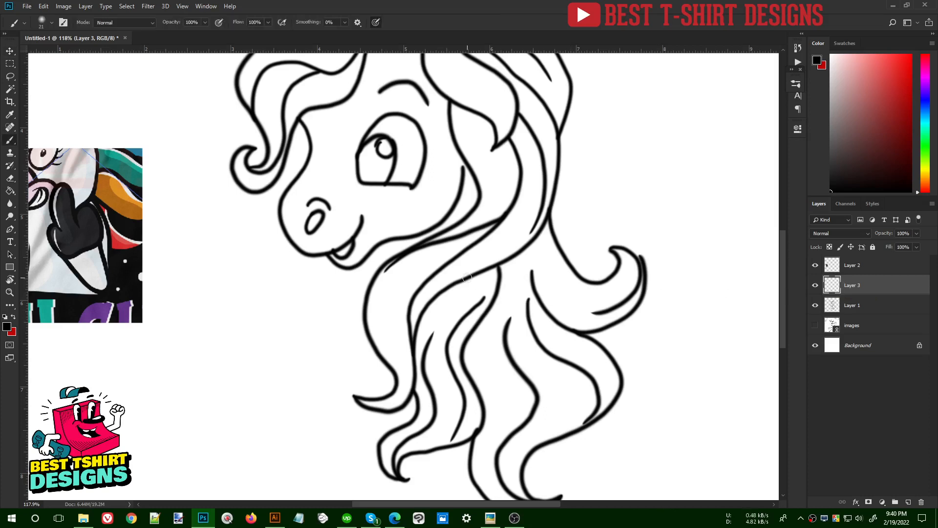
left_click(881, 105)
Try to sketch the hand's first curves below the muzzle with the red brush, undoing each attempt.
left_click_drag(307, 340, 309, 335)
mouse_move(309, 336)
left_mouse_down()
mouse_move(320, 371)
mouse_move(357, 406)
left_mouse_up()
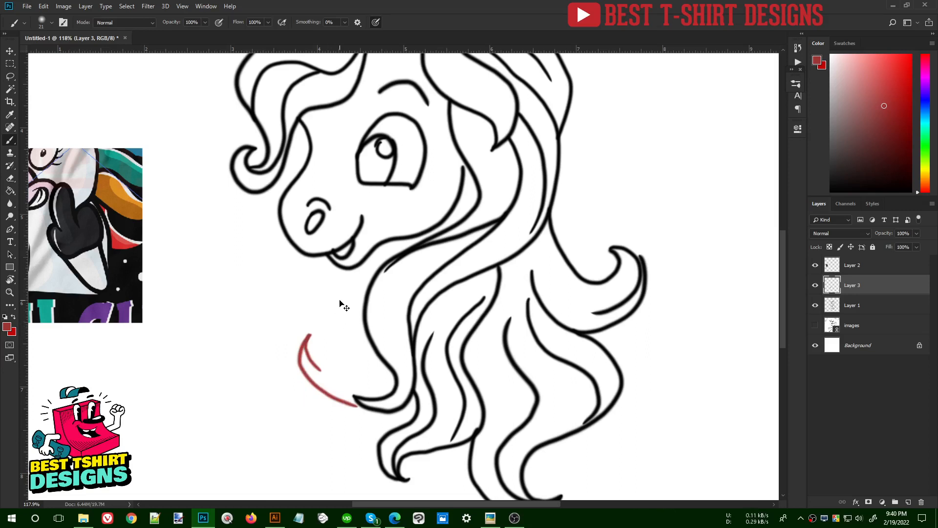
key("ctrl+z")
key("ctrl+z")
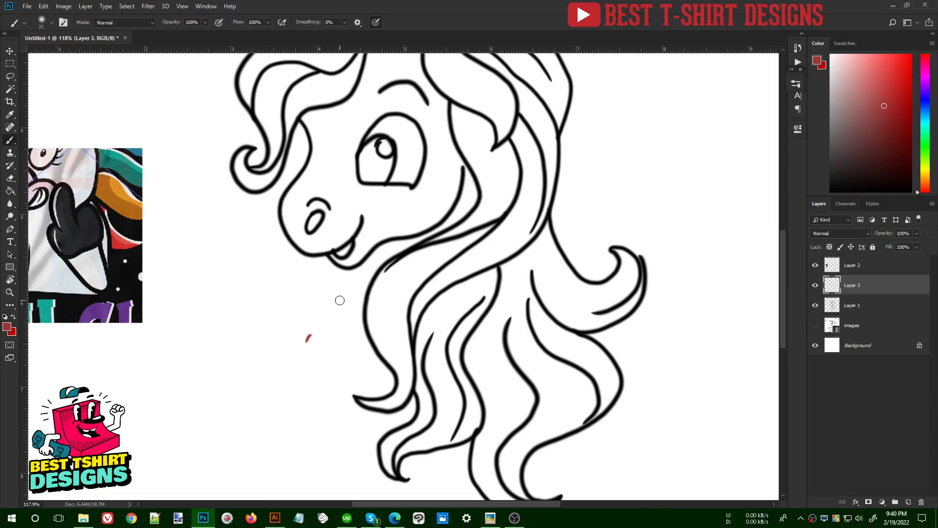
key("ctrl+z")
mouse_move(282, 331)
left_mouse_down()
mouse_move(305, 383)
mouse_move(349, 386)
left_mouse_up()
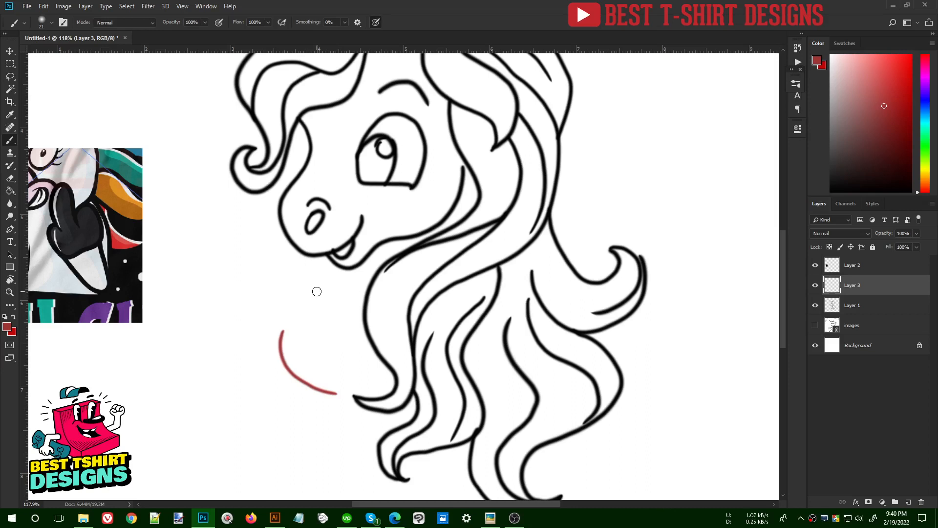
key("ctrl+z")
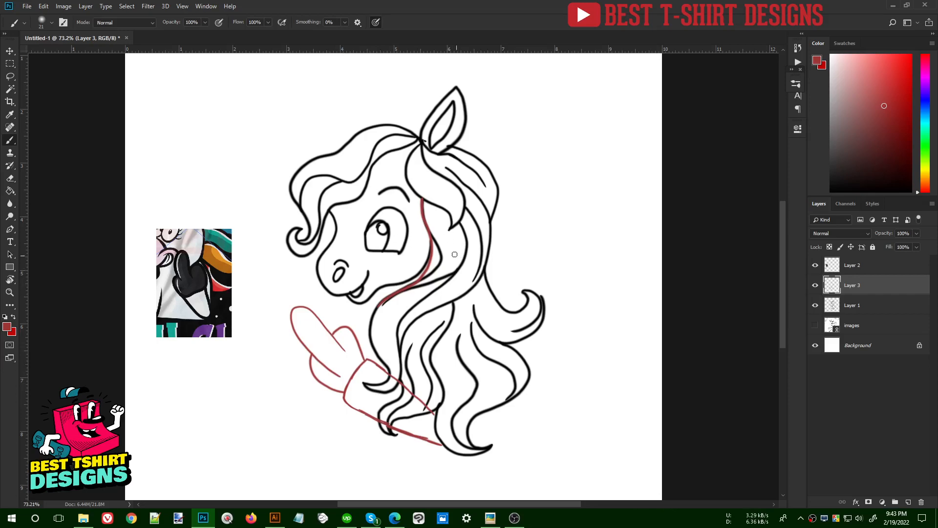
Copy a screen capture of the complete horse drawing with the red hand and arm sketch.
key("Print")
mouse_move(244, 72)
left_mouse_down()
mouse_move(541, 410)
mouse_move(585, 473)
left_mouse_up()
left_click_drag(487, 372, 483, 374)
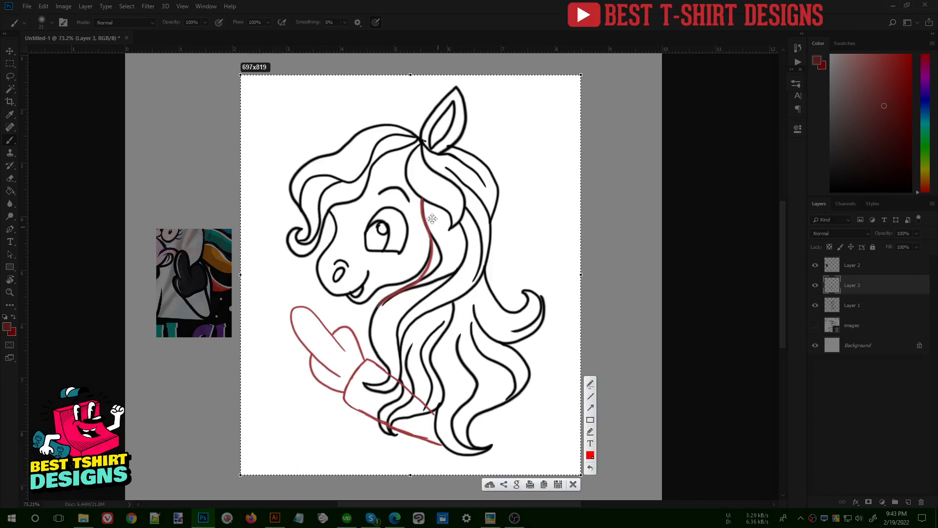
key("ctrl+c")
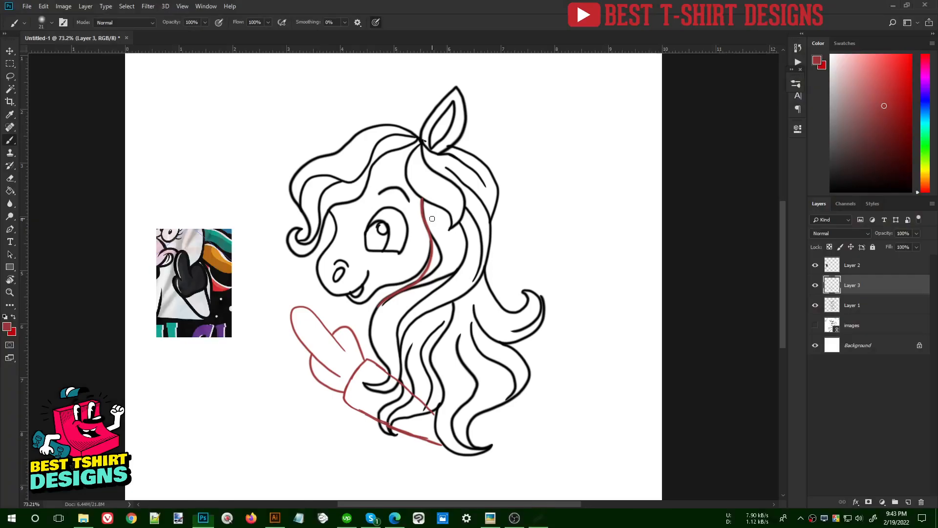
Switch to Illustrator and move the three unicorn references below and beside the T-shirt off the artboard together.
left_click(275, 517)
scroll(260, 294, "down", 2)
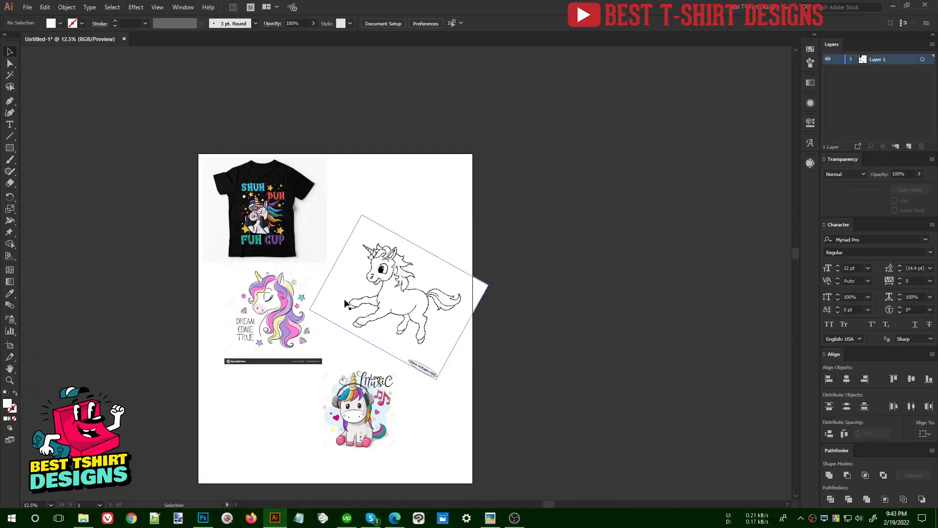
left_click_drag(189, 279, 458, 480)
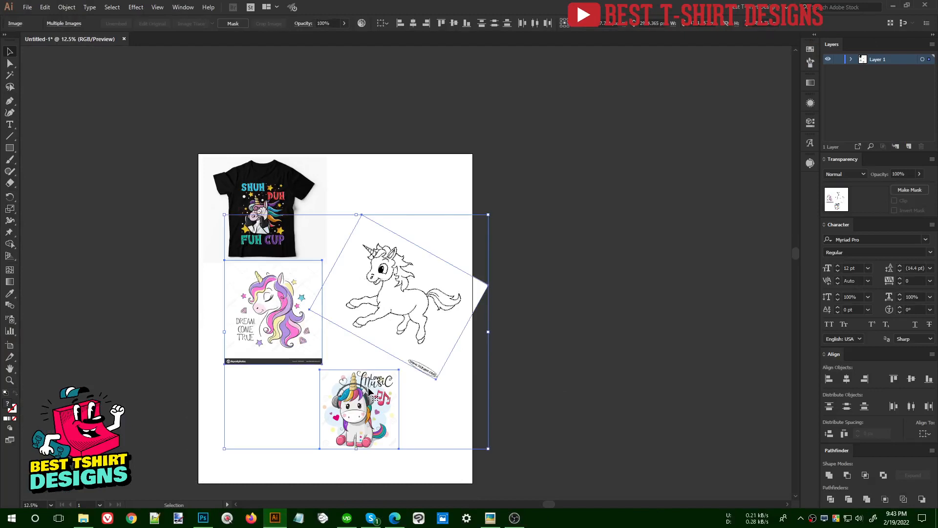
left_click_drag(391, 392, 679, 349)
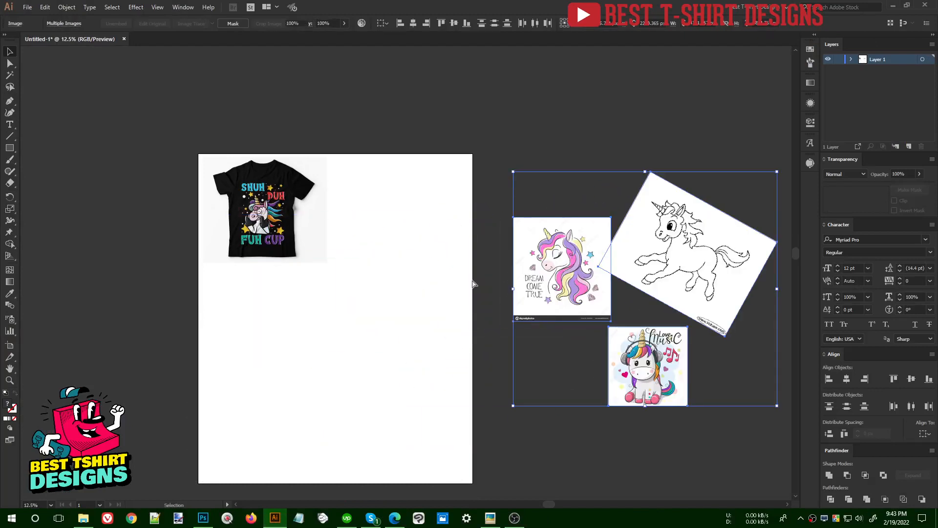
Paste the captured sketch onto the artboard, place it below the T-shirt and scale it proportionally to about 2163 px wide.
key("ctrl+v")
left_click_drag(407, 299, 342, 390)
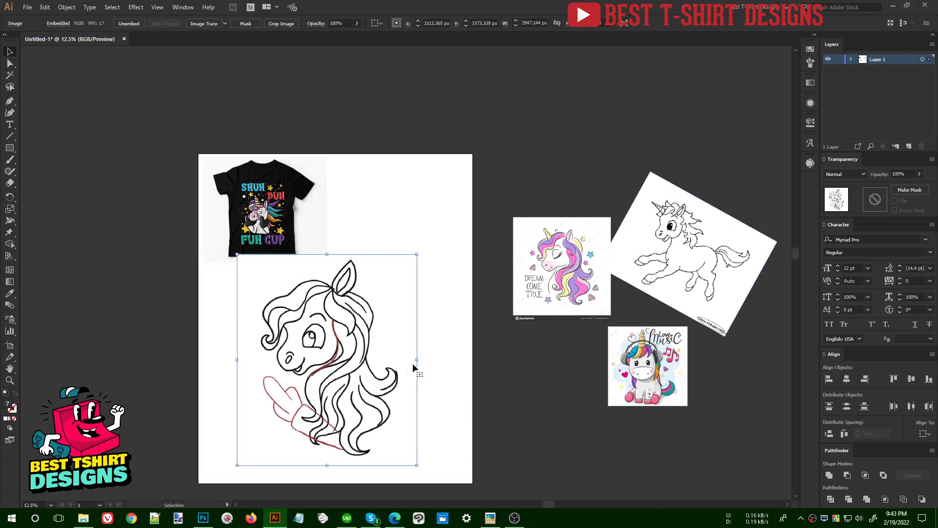
left_click_drag(417, 359, 393, 359)
scroll(342, 387, "up", 2)
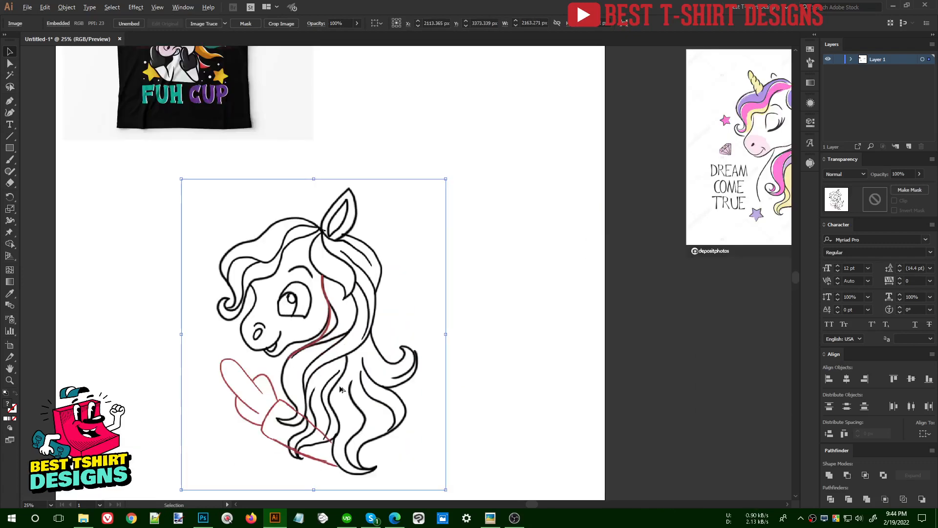
left_click(506, 264)
scroll(493, 265, "down", 1)
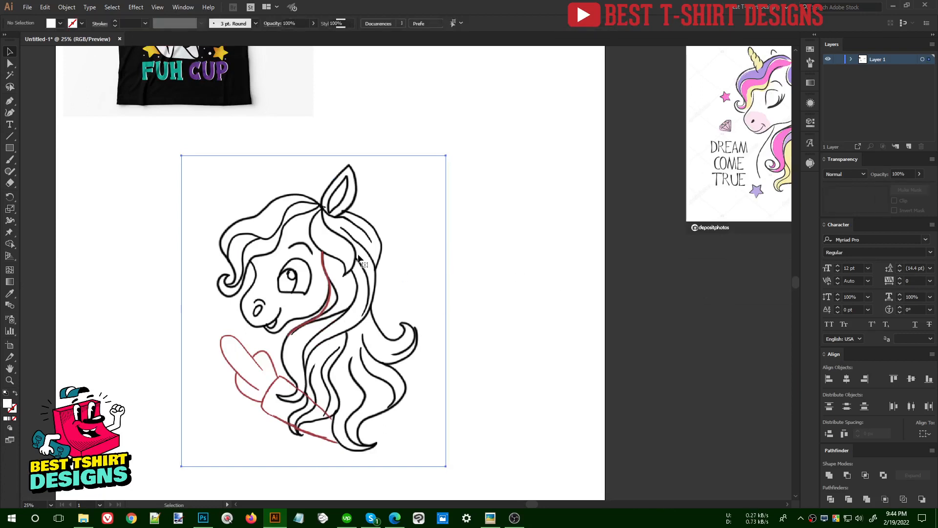
left_click(377, 260)
left_click_drag(481, 241, 206, 297)
left_click_drag(143, 249, 142, 249)
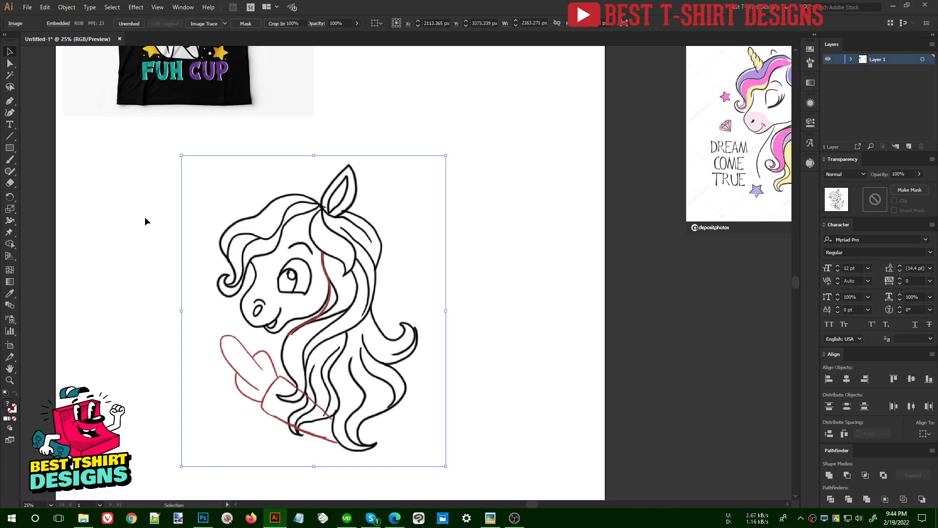
left_click_drag(145, 215, 394, 280)
left_click(466, 256)
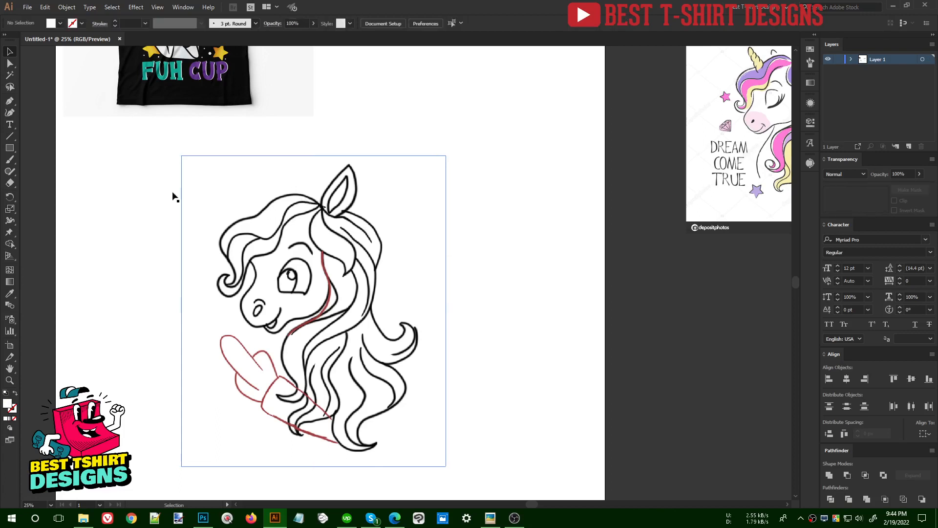
Draw a thin flat ellipse of about 332 by 24 px beside the sketch and fill it with black.
left_click(13, 148)
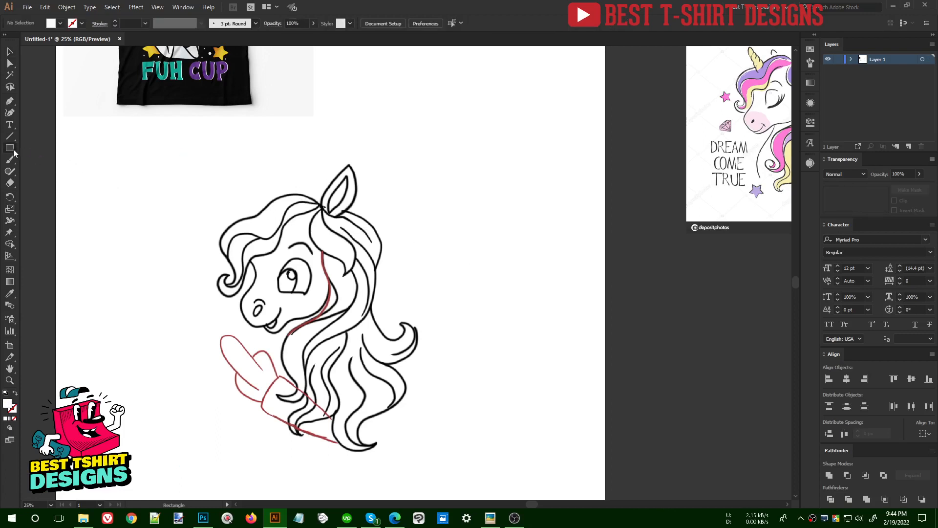
left_click_drag(13, 149, 43, 173)
left_click_drag(117, 191, 158, 192)
key("v")
left_click(59, 26)
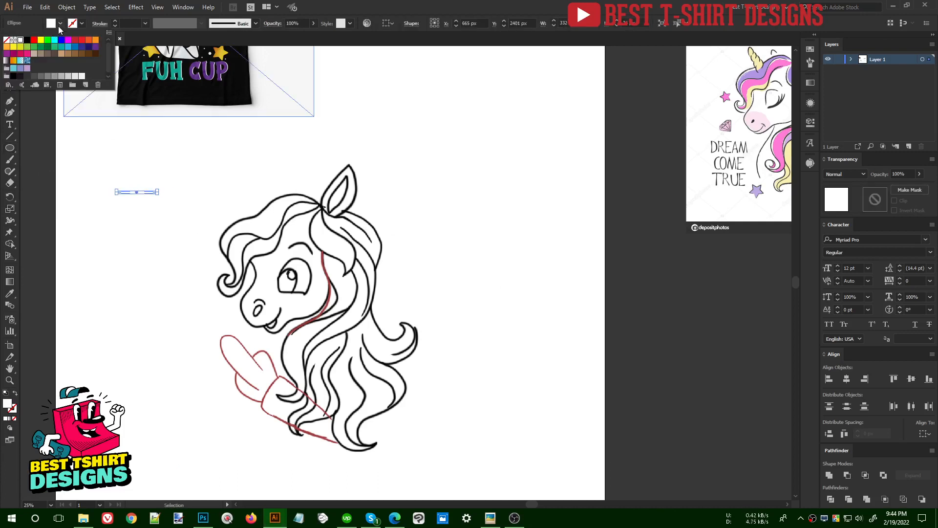
left_click(27, 39)
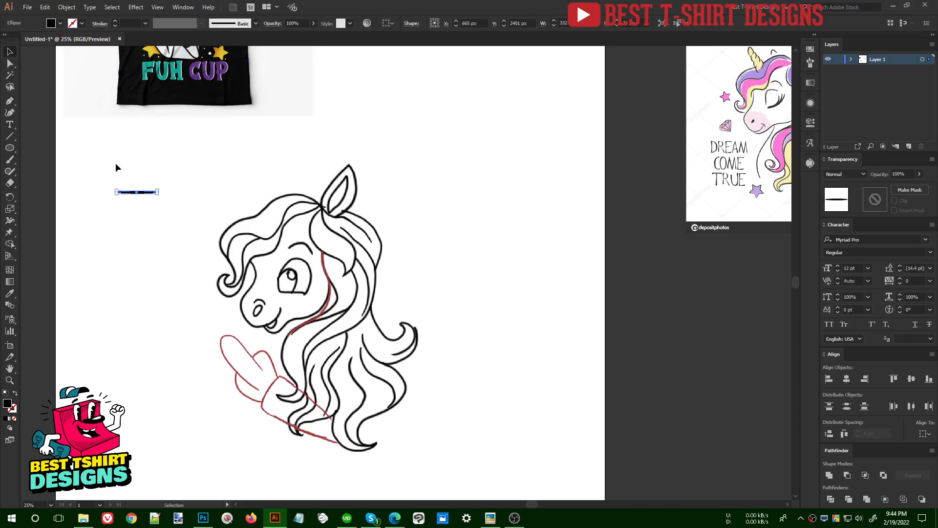
Create a new art brush from the black ellipse, keeping the default Stretch to Fit Stroke Length and Fixed width options.
left_click_drag(96, 164, 157, 227)
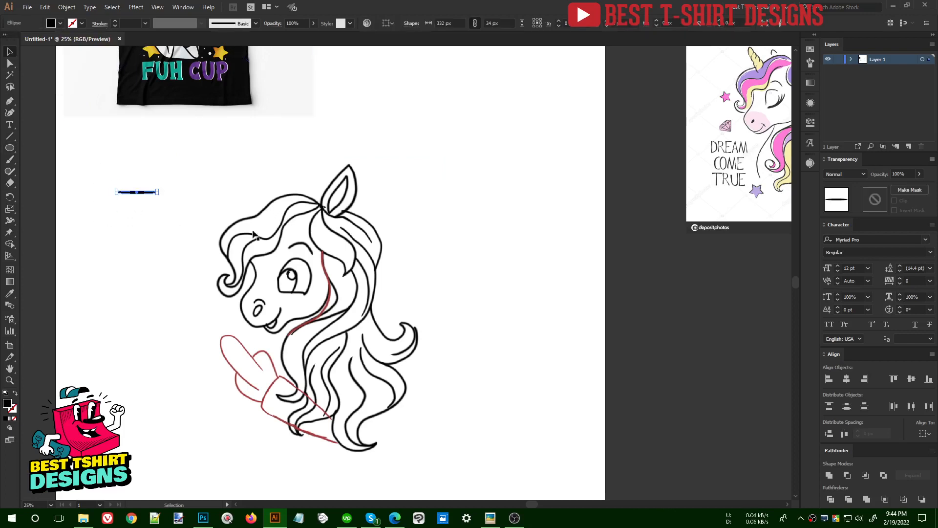
left_click(807, 65)
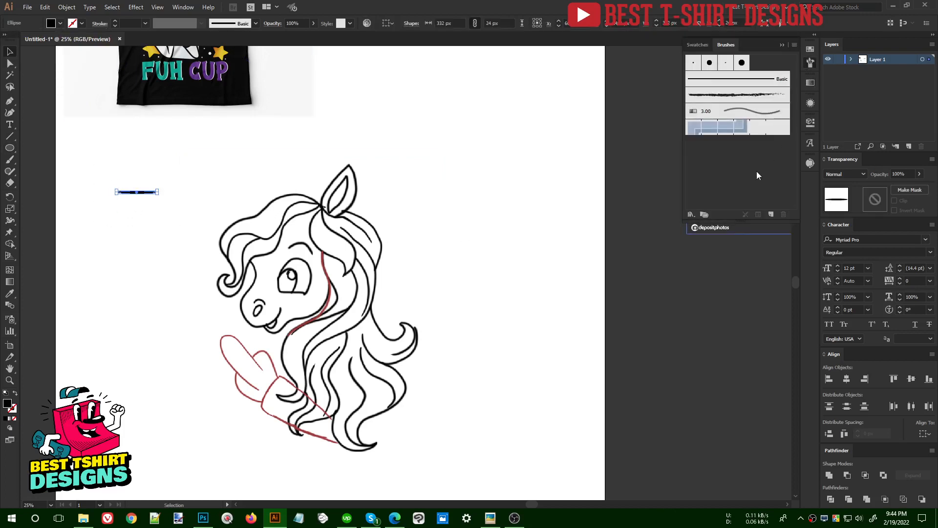
left_click(769, 214)
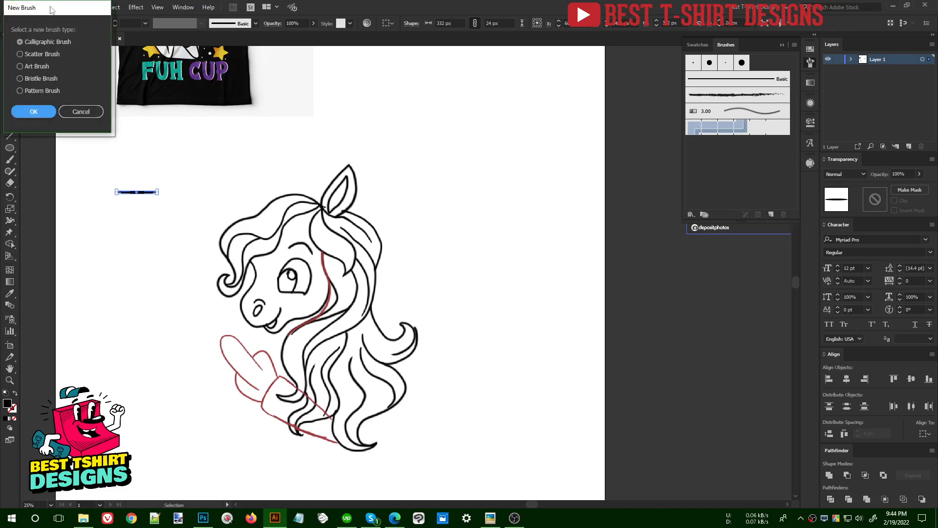
mouse_move(52, 10)
left_mouse_down()
mouse_move(391, 122)
mouse_move(425, 116)
left_mouse_up()
left_click(406, 172)
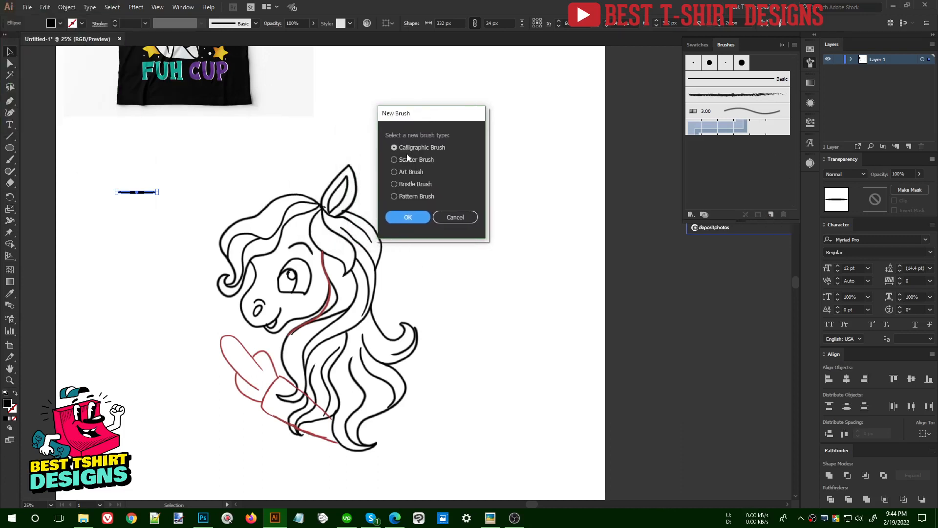
left_click(407, 217)
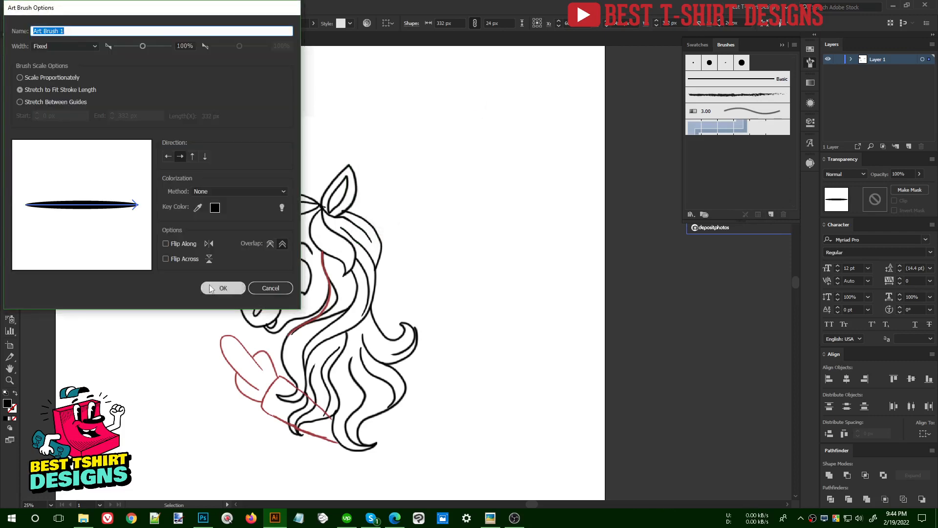
left_click(209, 288)
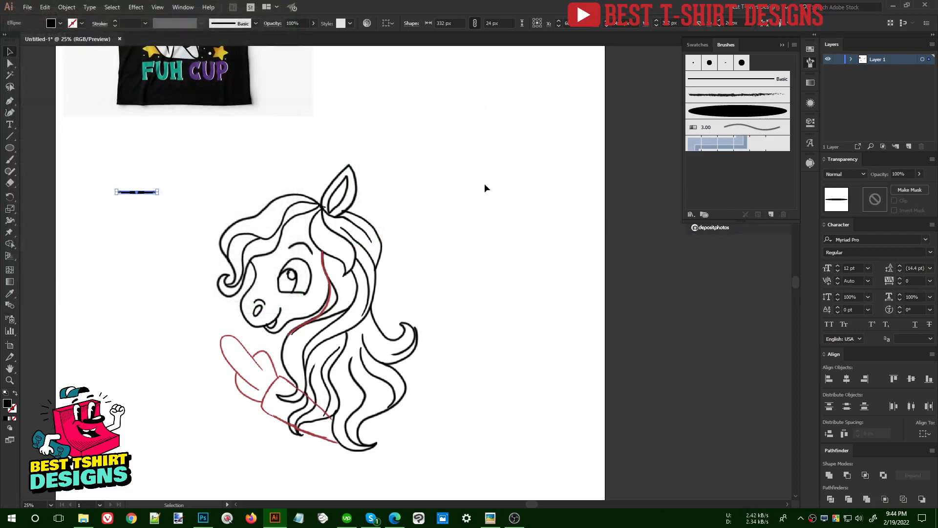
Reduce the opacity of the placed horse sketch to 30%.
key("ctrl+shift+a")
left_click(330, 212)
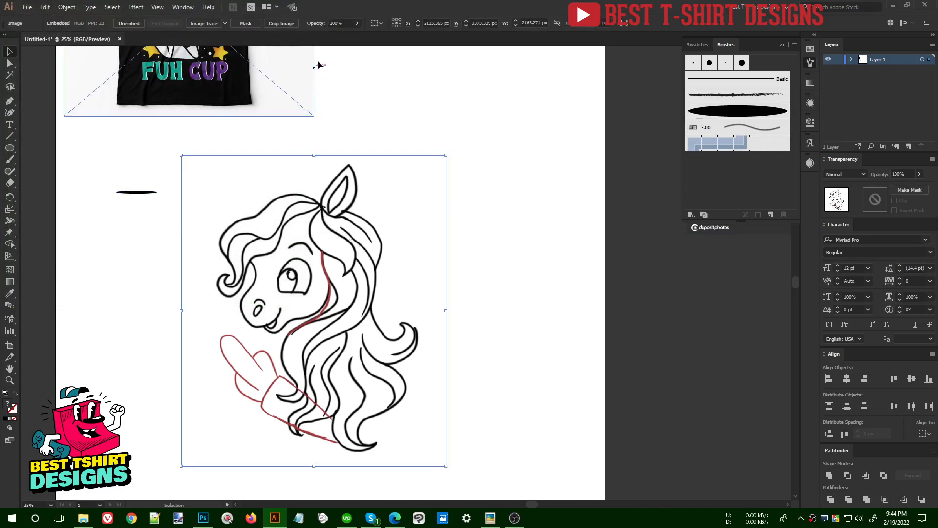
left_click(340, 24)
type("60")
key("Return")
type("40")
key("Return")
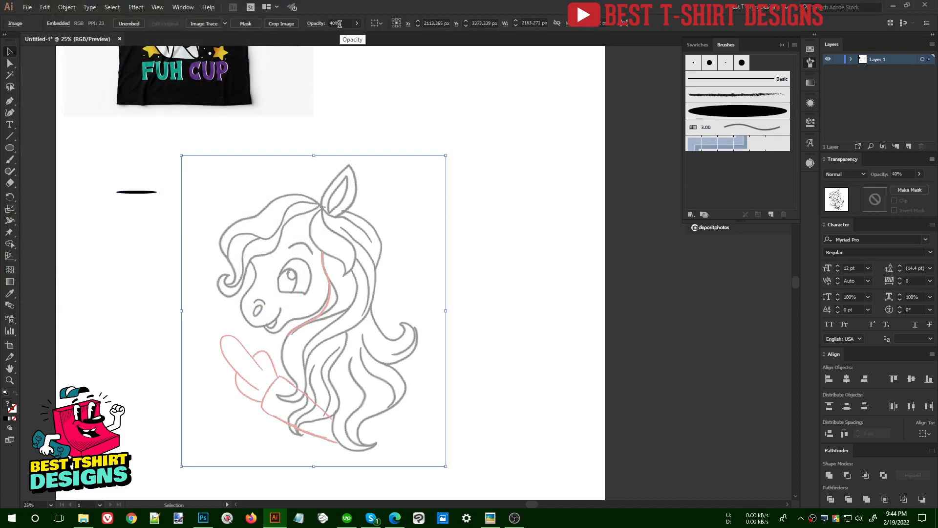
type("30")
key("Return")
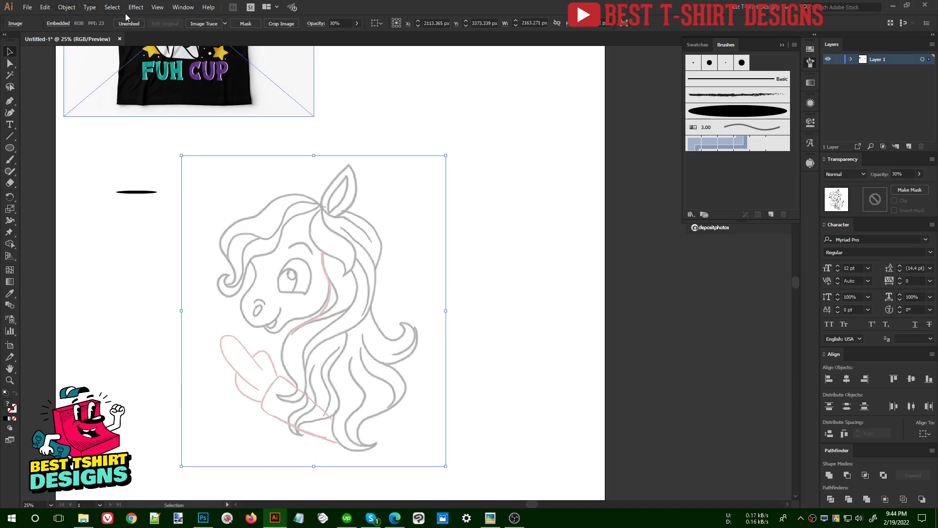
Lock the faded horse sketch on the artboard and check that it cannot be selected.
left_click(67, 8)
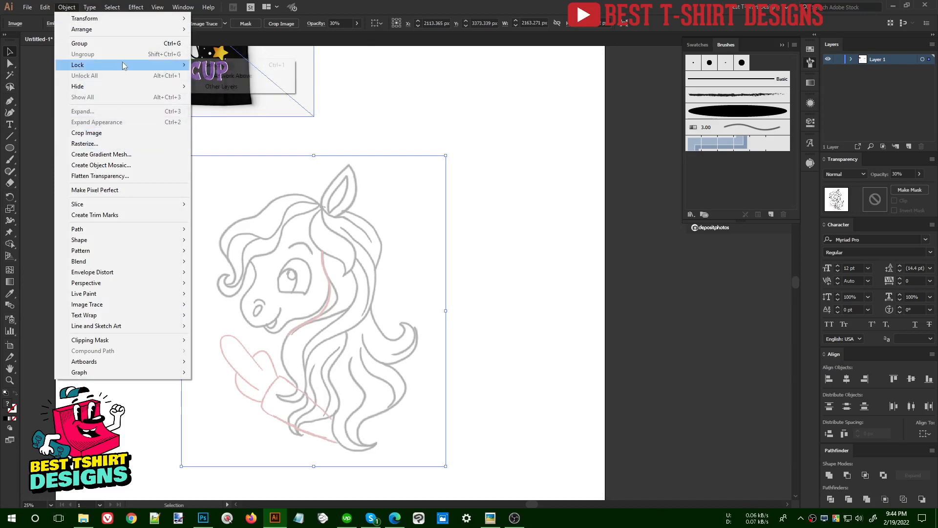
mouse_move(98, 65)
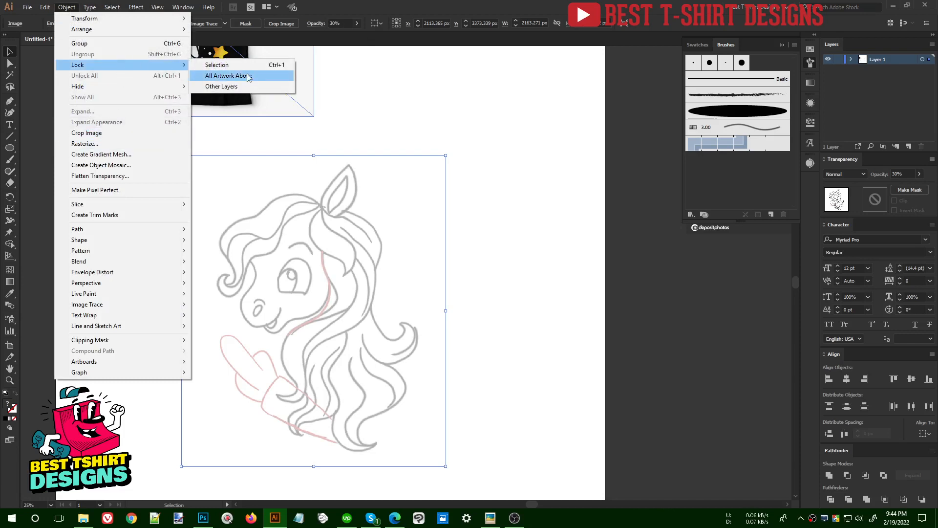
left_click(284, 68)
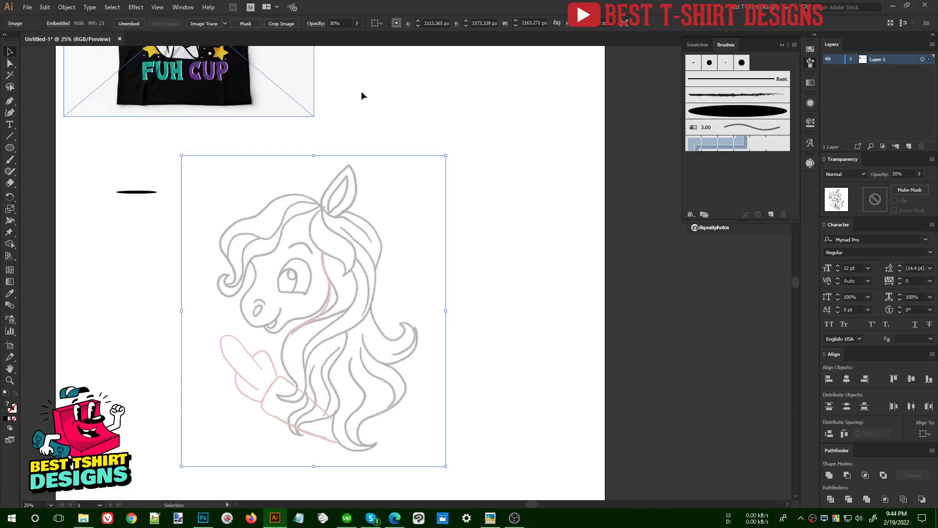
left_click(343, 209)
left_click(311, 154)
left_click_drag(311, 154, 386, 301)
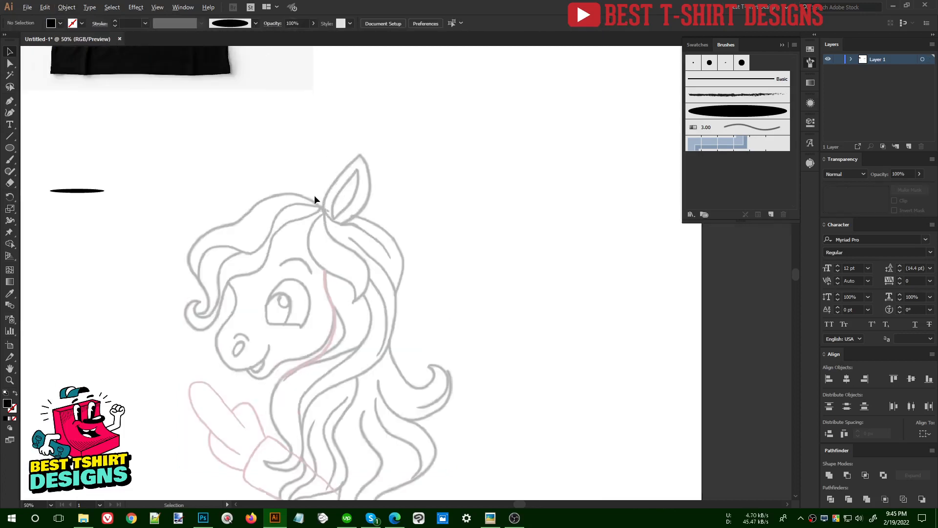
Trace the outer and inner contours of the horse's ear with the Paintbrush, using the new ellipse art brush.
scroll(314, 195, "up", 2)
left_click(711, 113)
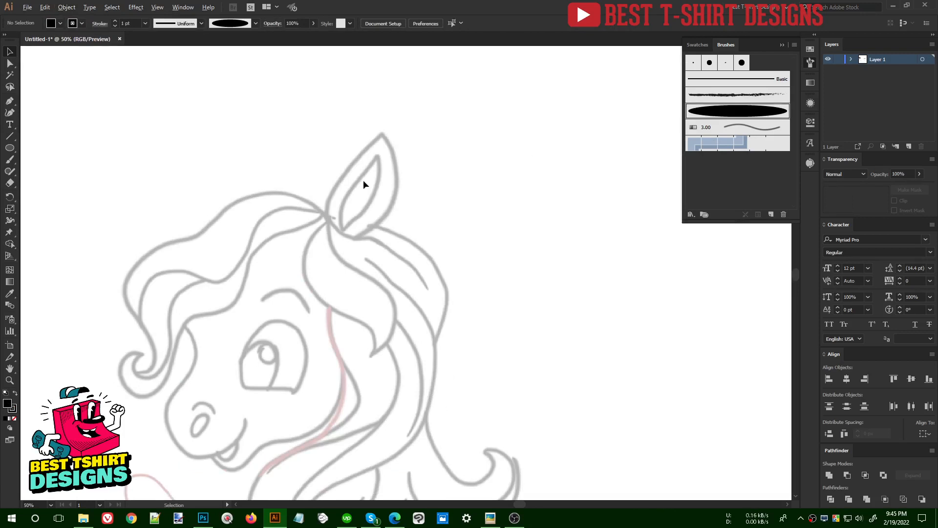
scroll(363, 179, "up", 1)
key("b")
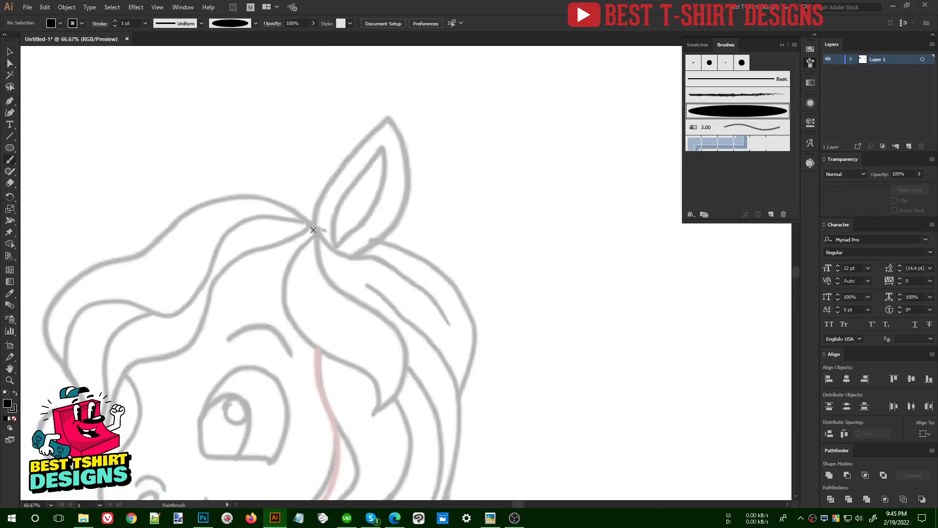
mouse_move(383, 127)
left_mouse_down()
mouse_move(315, 208)
mouse_move(390, 116)
left_mouse_up()
key("ctrl+z")
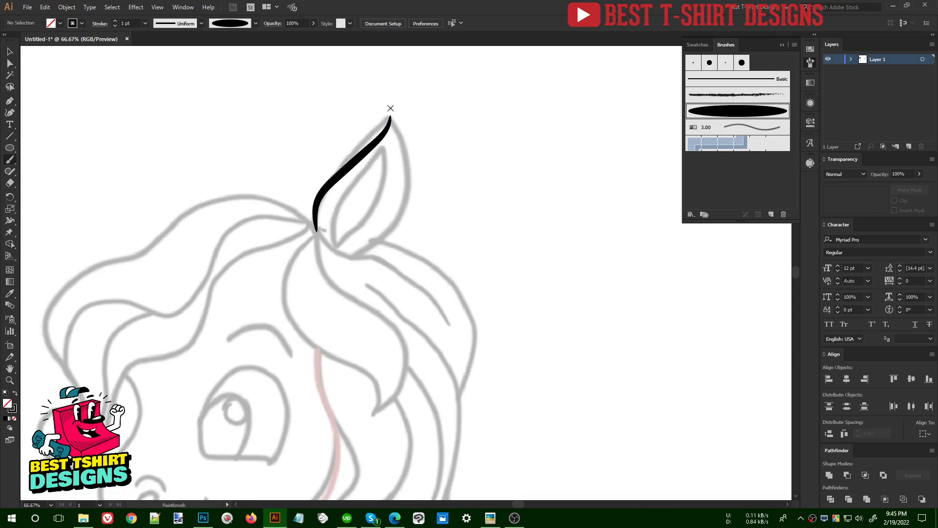
mouse_move(376, 234)
left_mouse_down()
mouse_move(327, 252)
mouse_move(382, 203)
mouse_move(388, 151)
mouse_move(351, 187)
mouse_move(342, 251)
mouse_move(369, 229)
left_mouse_up()
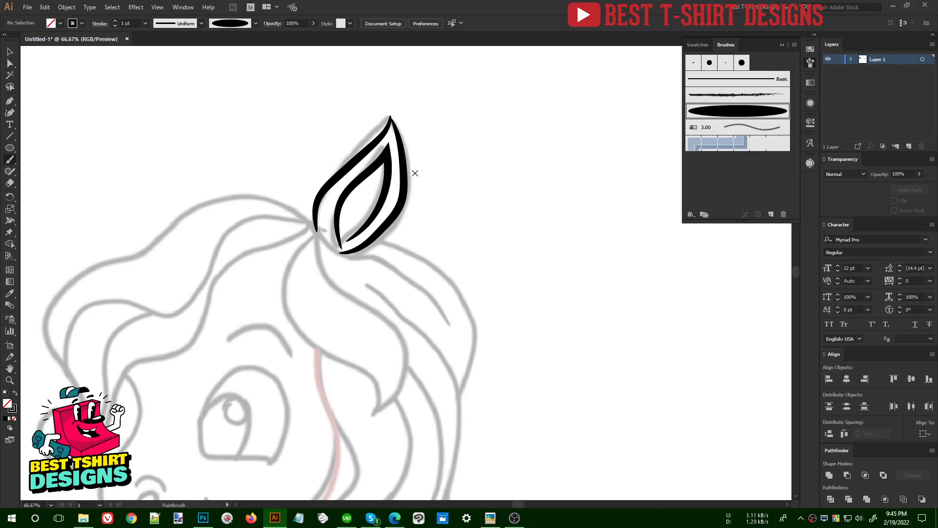
key("v")
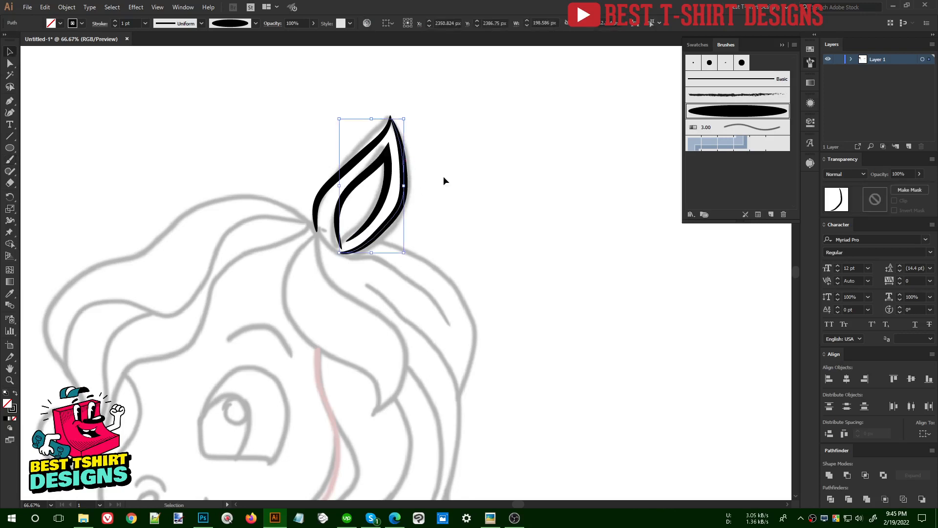
left_click(443, 177)
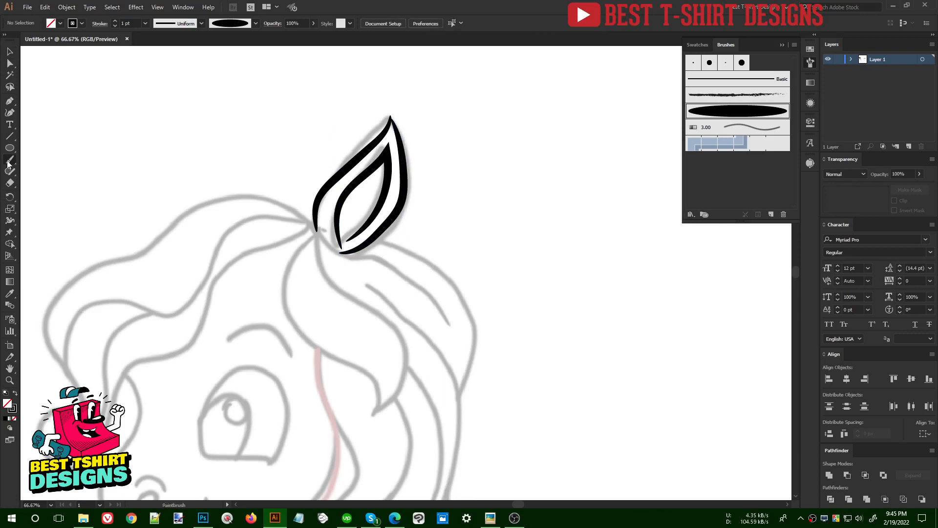
Set the Paintbrush tool's fidelity fully to Smooth, keeping Edit Selected Paths within 12 pixels.
double_click(8, 161)
left_click_drag(99, 15, 304, 114)
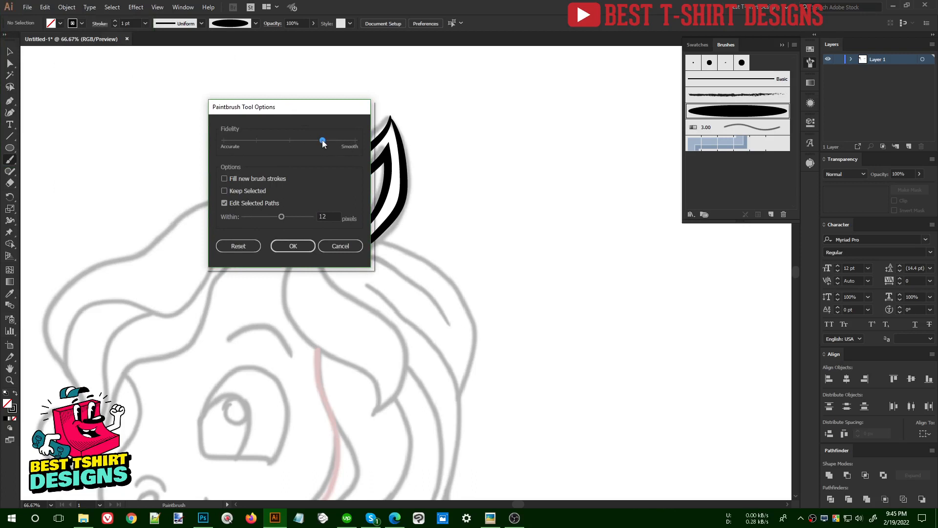
left_click_drag(322, 142, 364, 149)
left_click(293, 247)
Delete all the ellipse-brush strokes traced over the ear.
key("v")
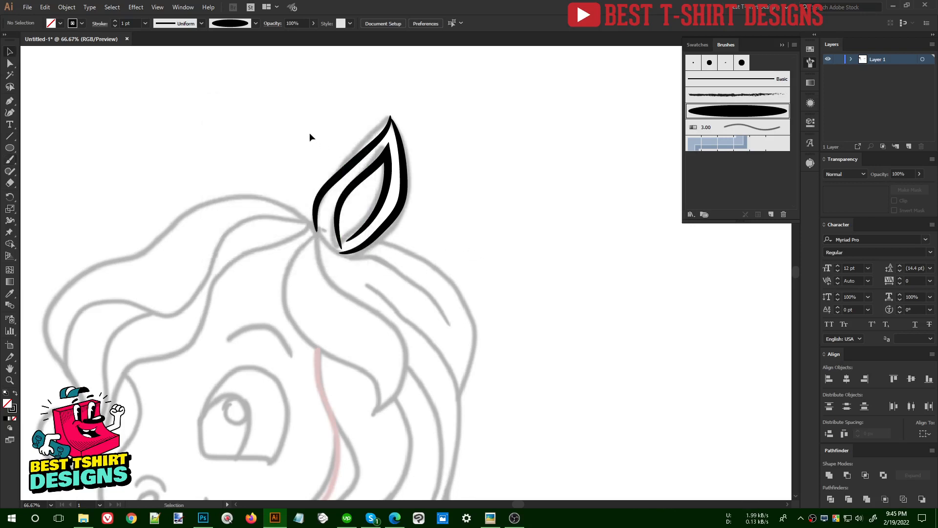
mouse_move(305, 130)
left_mouse_down()
mouse_move(490, 317)
mouse_move(464, 298)
left_mouse_up()
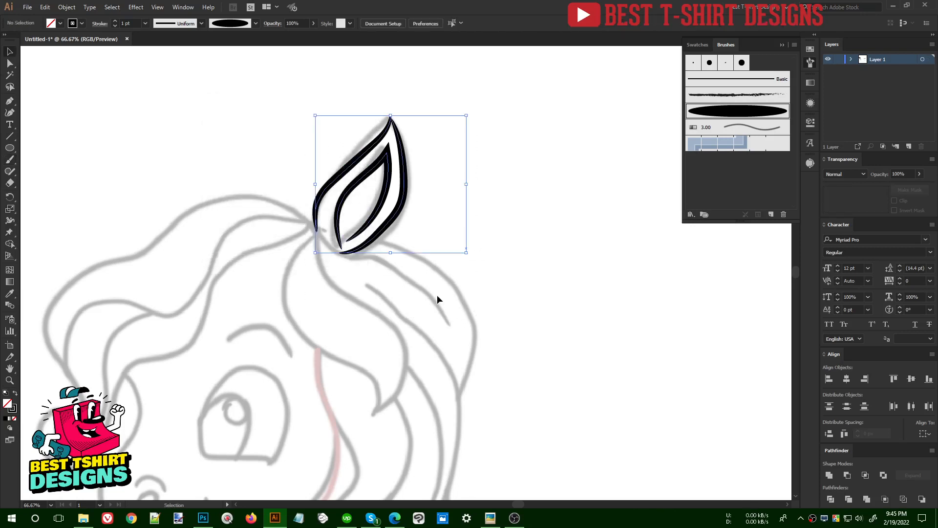
key("Delete")
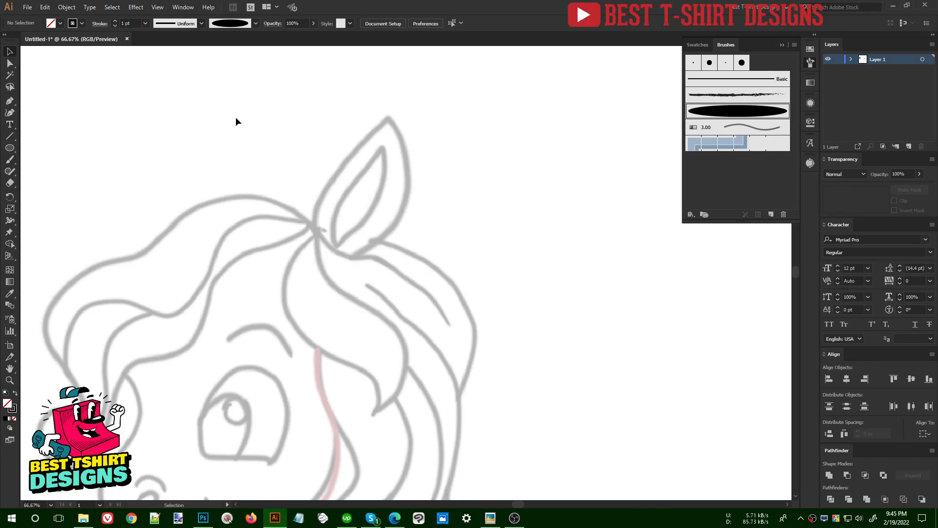
Choose the 3 pt. Round calligraphic brush and make its size vary with Pressure, with a 3 pt variation.
left_click(232, 26)
scroll(204, 62, "up", 1)
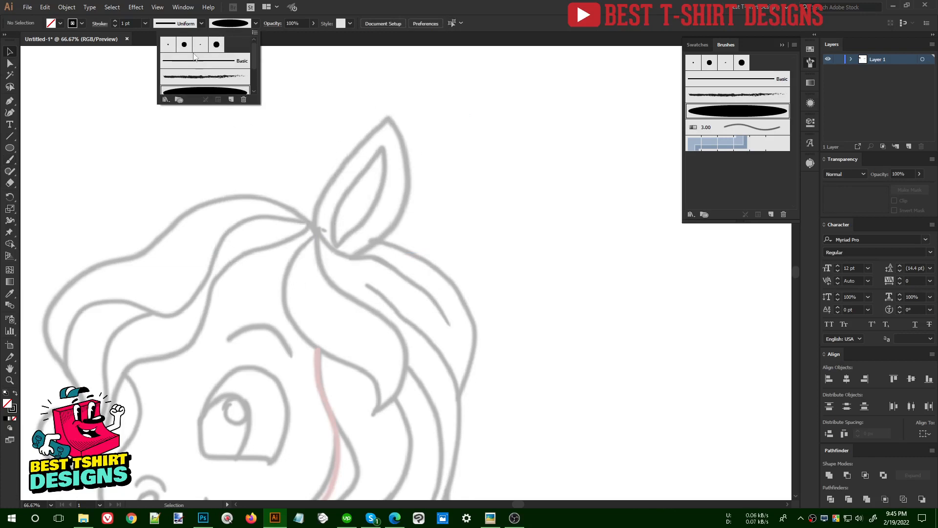
left_click(169, 45)
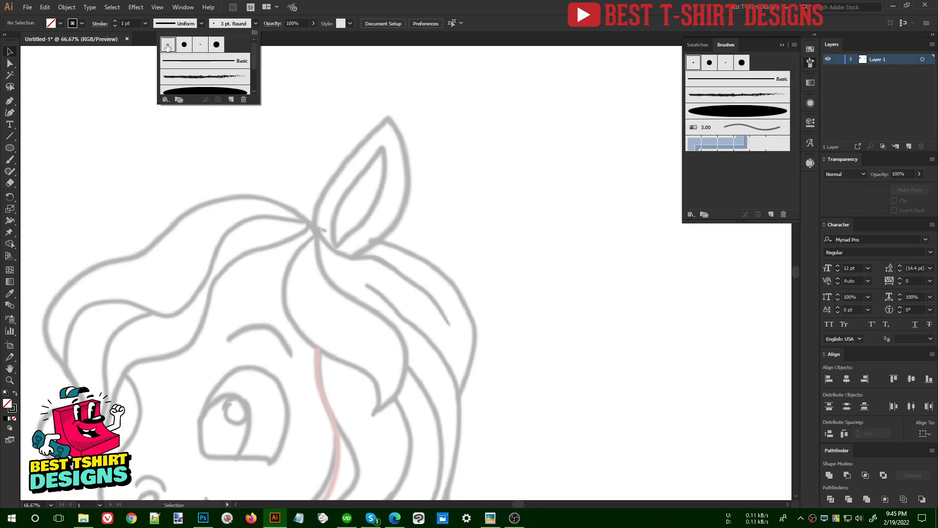
double_click(167, 46)
left_click_drag(126, 14, 388, 128)
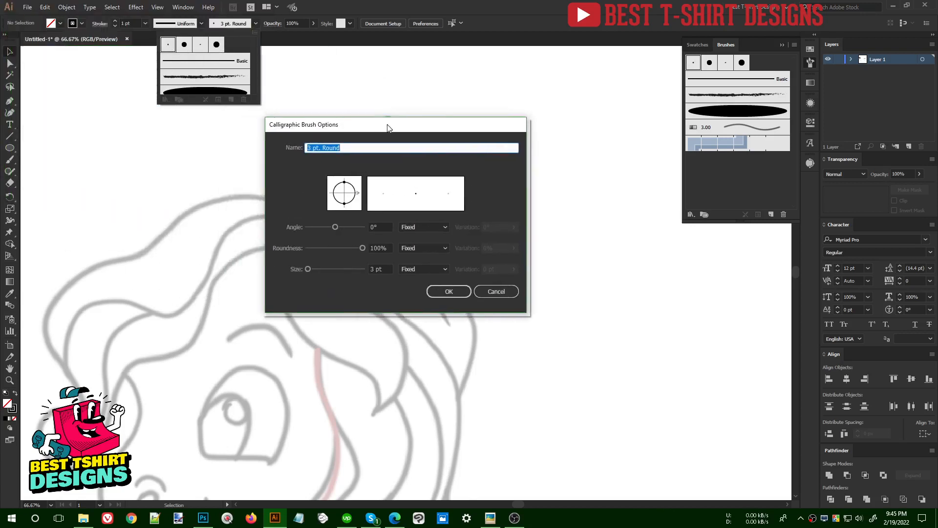
left_click(423, 267)
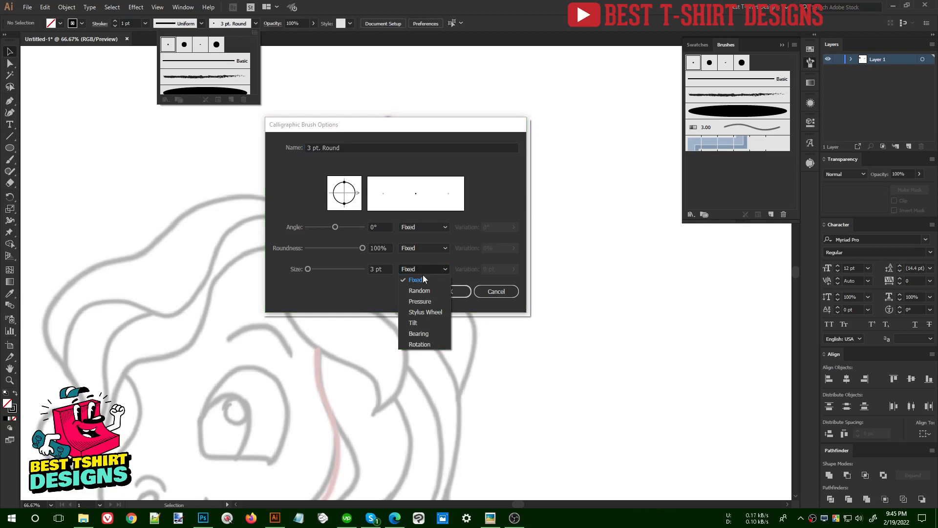
left_click(414, 300)
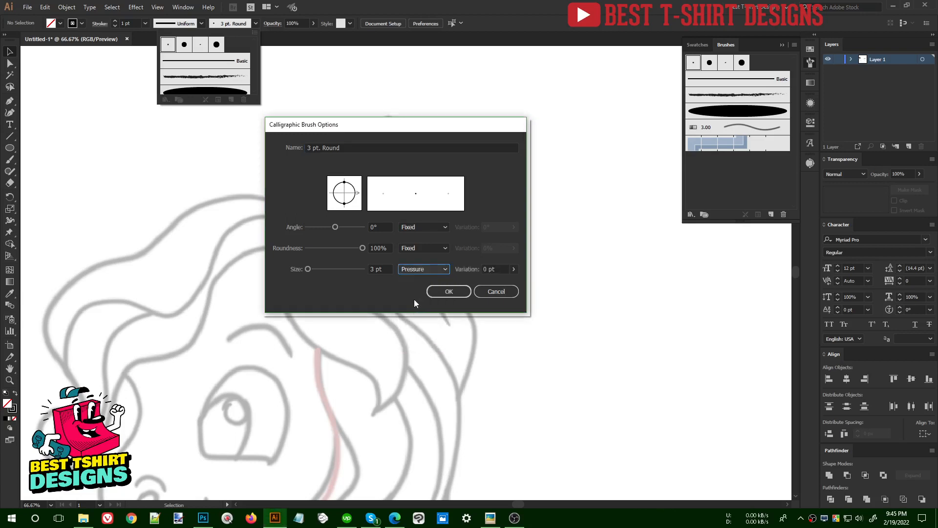
double_click(485, 268)
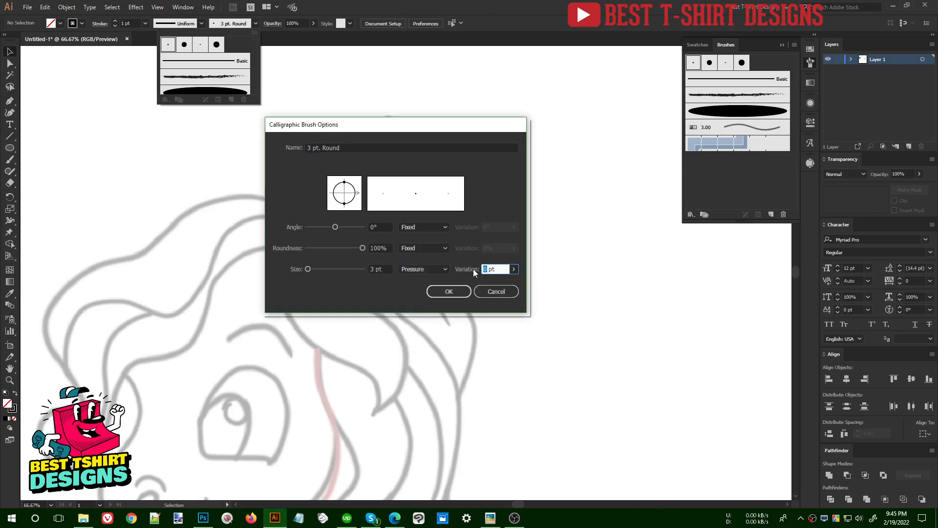
left_click(448, 291)
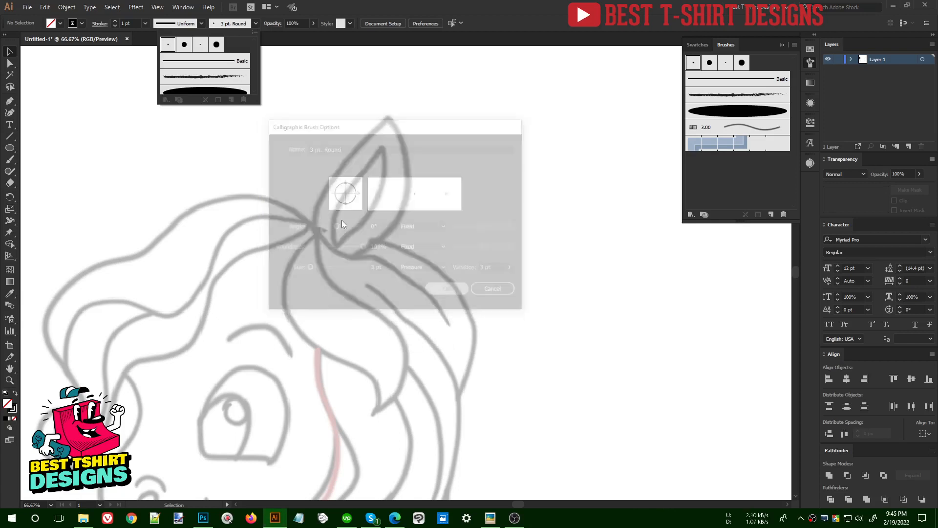
left_click(337, 220)
Trace the ear's outer left edge from base to tip with the Paintbrush and set the stroke weight to 6 pt.
key("b")
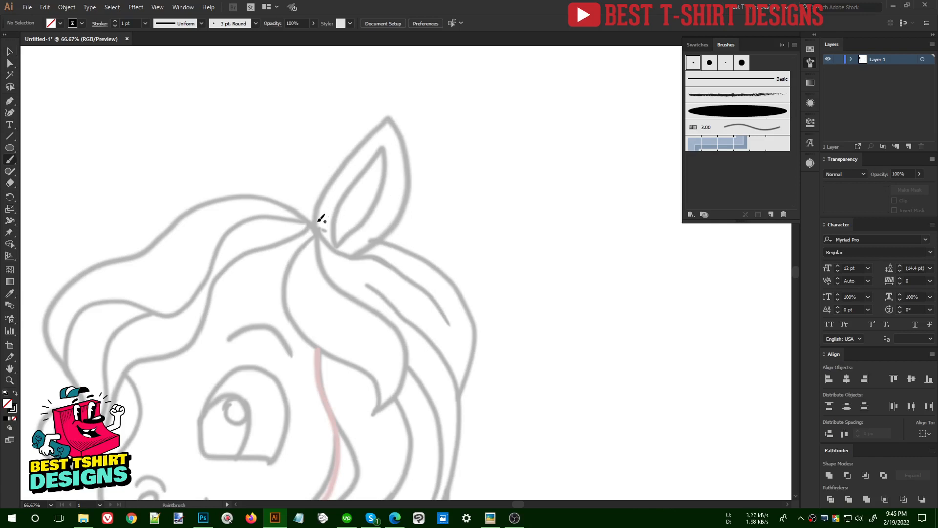
left_click_drag(389, 115, 389, 114)
scroll(387, 112, "up", 2)
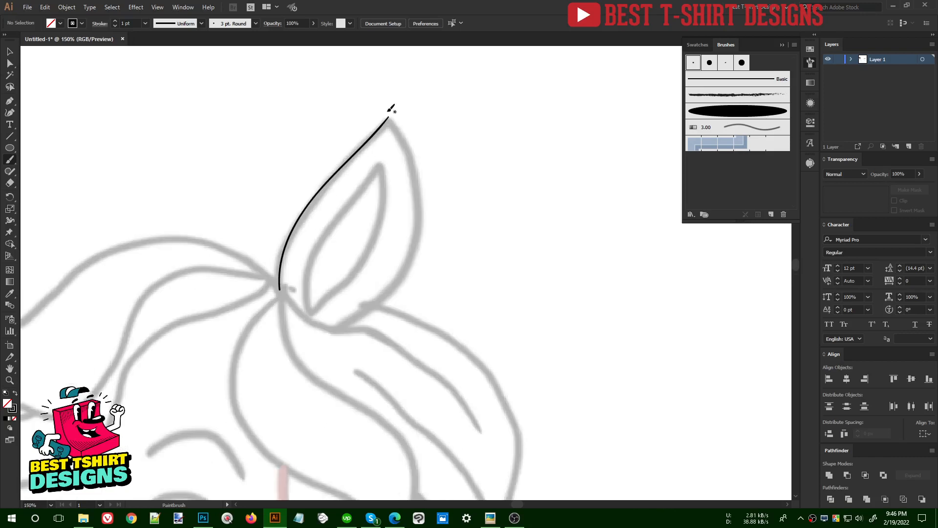
left_click_drag(408, 168, 416, 168)
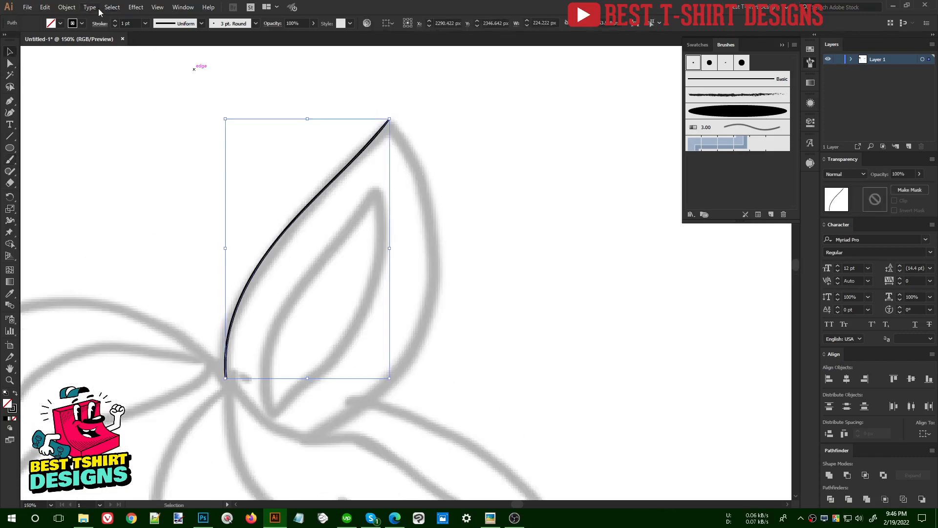
scroll(129, 23, "up", 3)
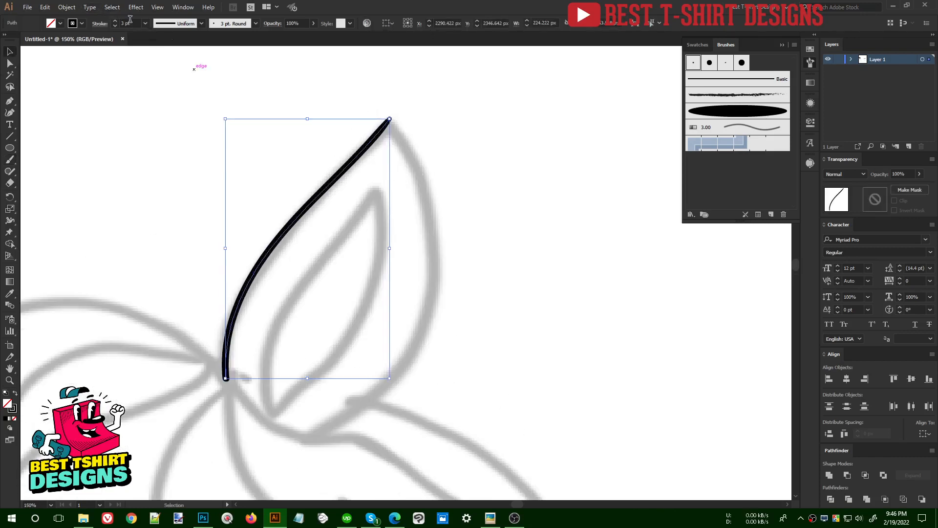
scroll(132, 23, "up", 2)
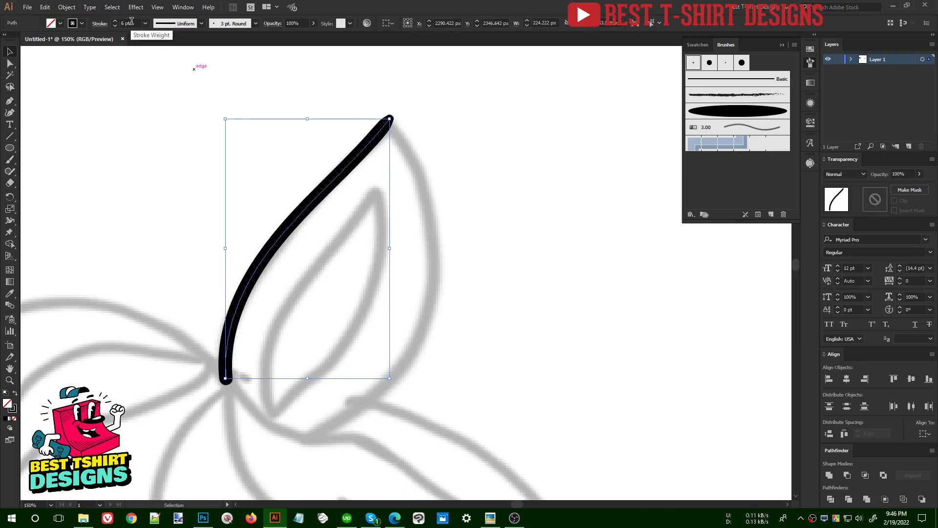
Increase the weight of the stroke on the ear's outer left edge to 10 pt.
scroll(131, 22, "up", 2)
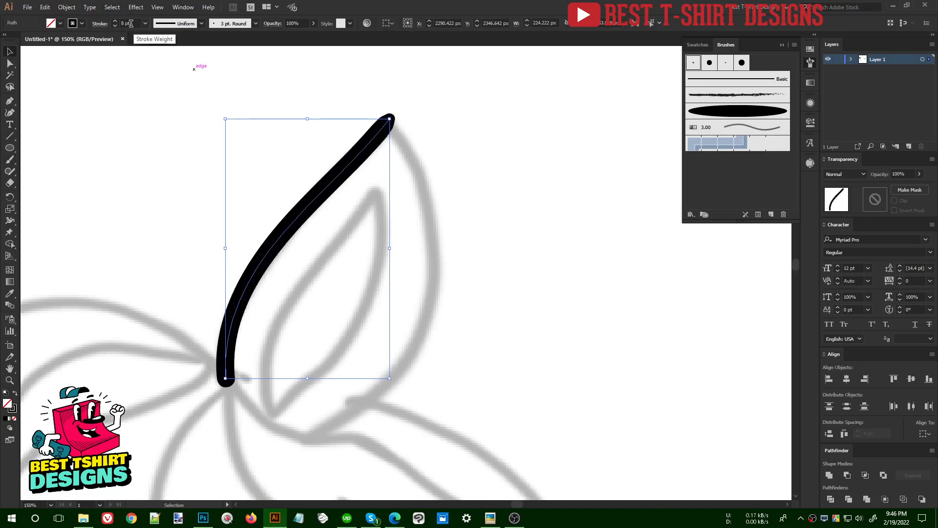
scroll(131, 23, "up", 2)
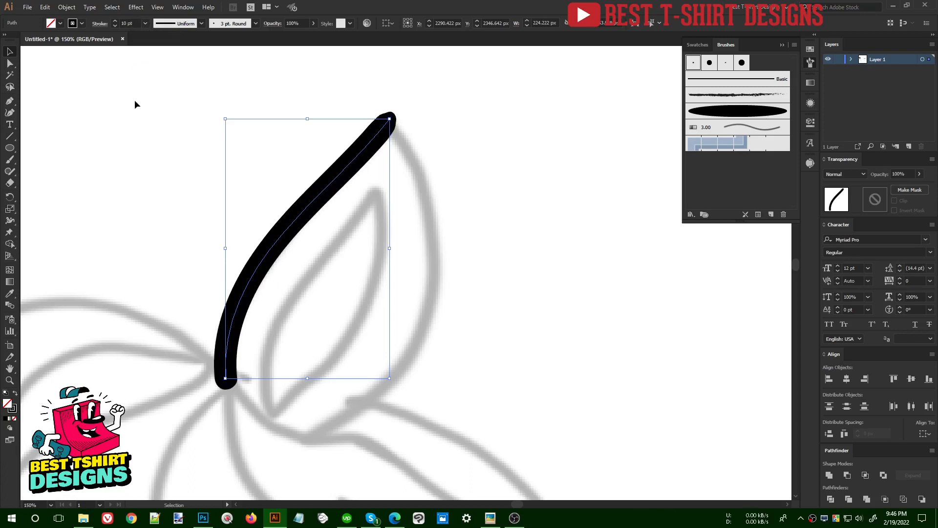
left_click(342, 132)
scroll(342, 133, "down", 4)
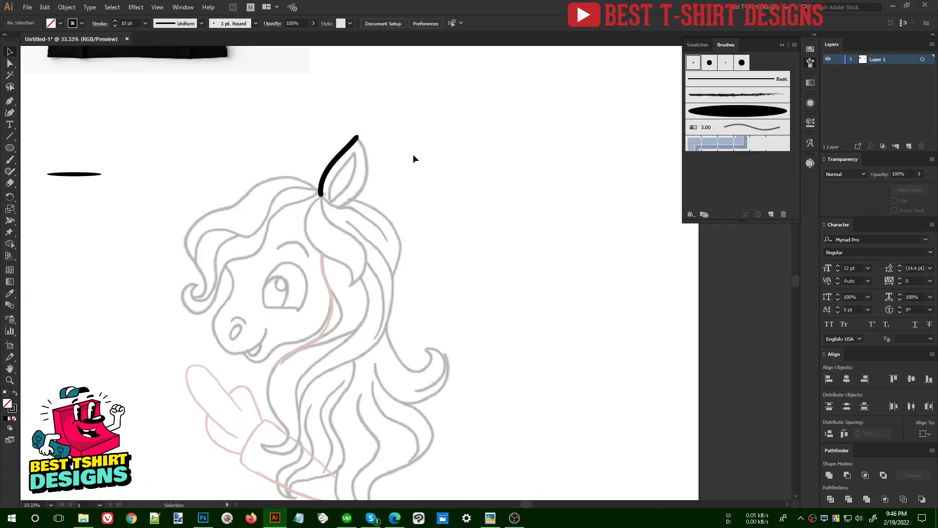
scroll(353, 165, "up", 2)
left_click_drag(303, 110, 370, 190)
scroll(344, 98, "up", 1)
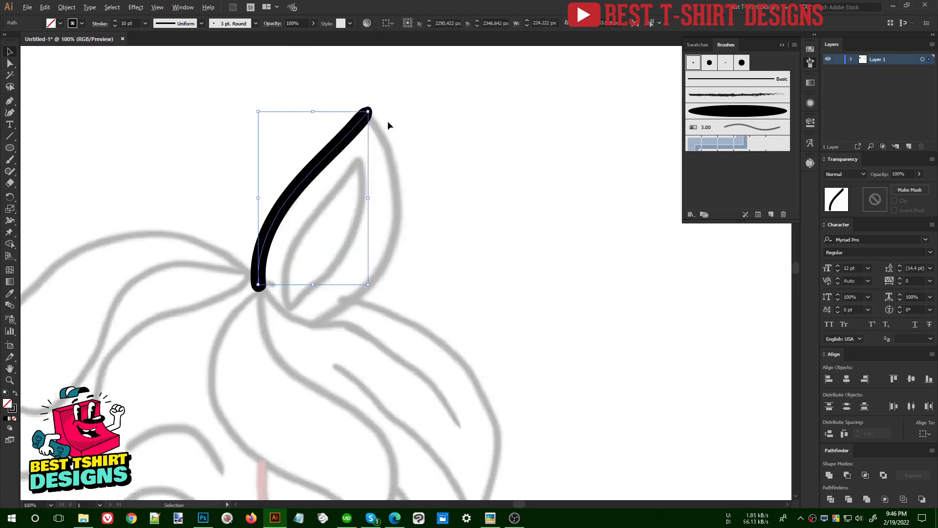
Trace the ear's outer right edge and the pointed inner-ear outline with the Paintbrush.
left_click(450, 150)
key("b")
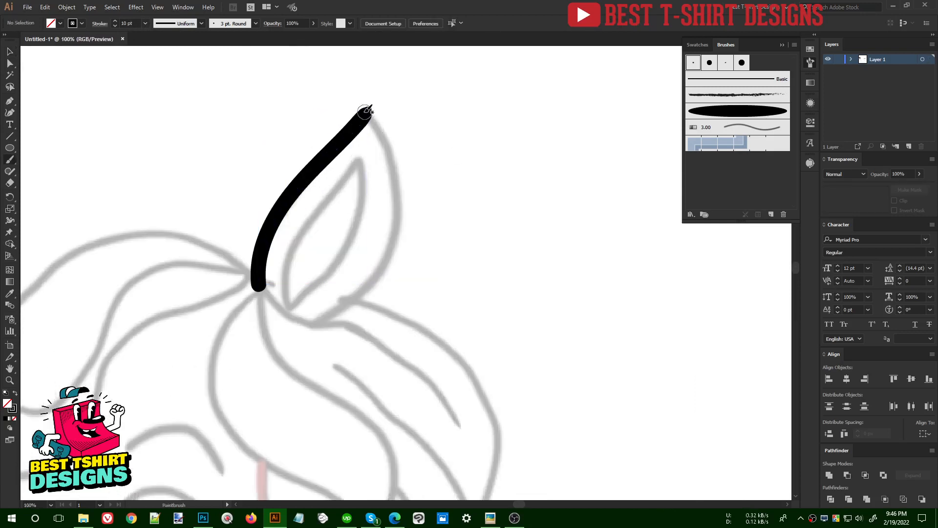
mouse_move(368, 108)
left_mouse_down()
mouse_move(396, 184)
mouse_move(387, 251)
mouse_move(362, 290)
mouse_move(316, 325)
mouse_move(289, 272)
mouse_move(310, 222)
mouse_move(363, 151)
mouse_move(368, 191)
mouse_move(352, 249)
mouse_move(291, 304)
left_mouse_up()
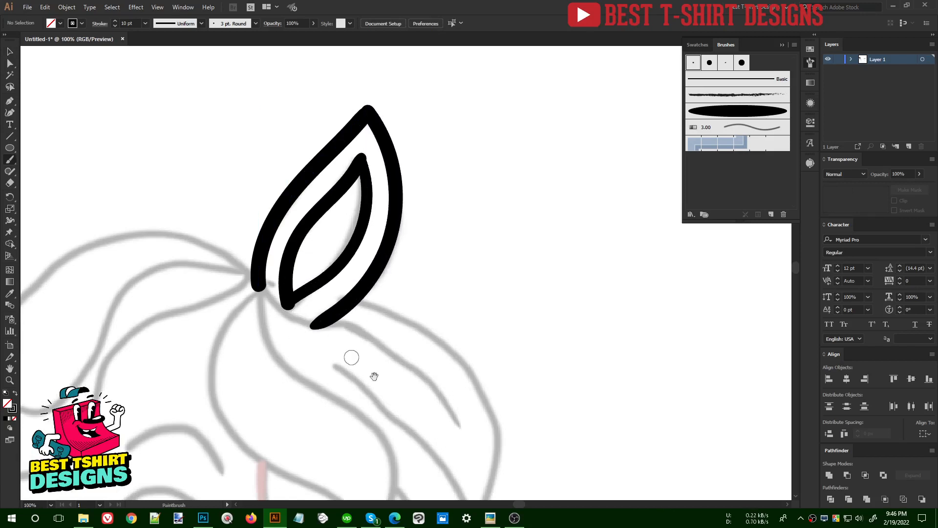
Trace the wavy forelock strands from the ear's base to the curled tip, including the inner hair lines.
mouse_move(460, 341)
left_mouse_down()
mouse_move(503, 248)
mouse_move(583, 141)
left_mouse_up()
left_click_drag(539, 205, 650, 279)
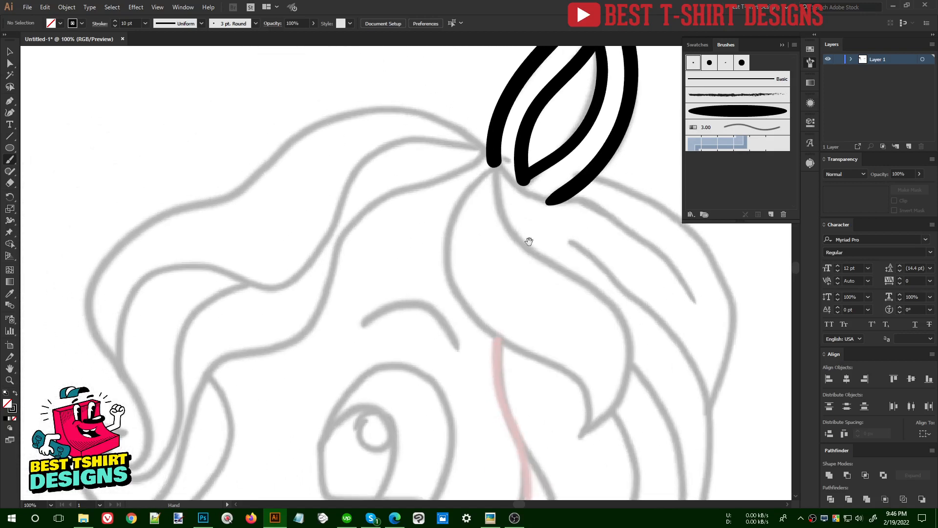
left_click_drag(519, 226, 534, 203)
left_click_drag(484, 236, 493, 217)
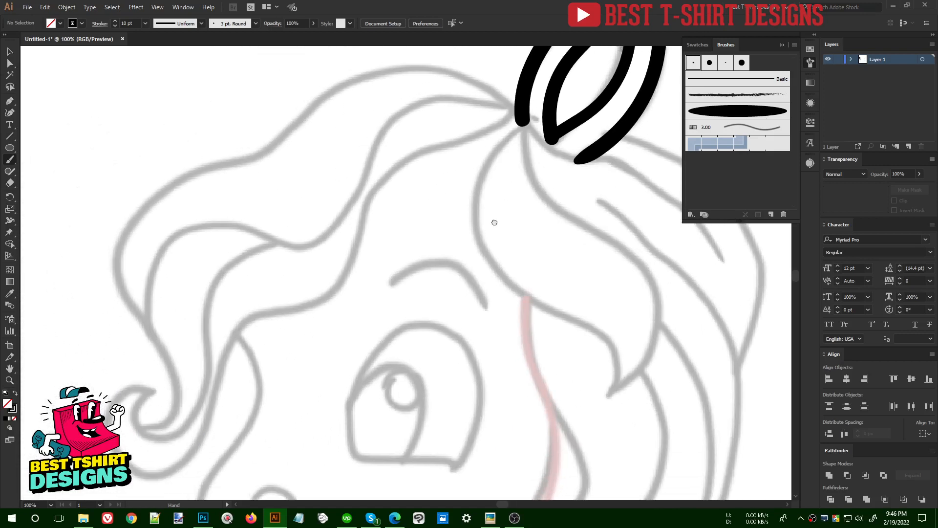
mouse_move(151, 390)
left_mouse_down()
mouse_move(121, 398)
mouse_move(144, 470)
mouse_move(166, 470)
mouse_move(191, 454)
mouse_move(211, 421)
mouse_move(246, 323)
mouse_move(318, 299)
mouse_move(350, 270)
mouse_move(384, 183)
mouse_move(427, 151)
mouse_move(551, 122)
left_mouse_up()
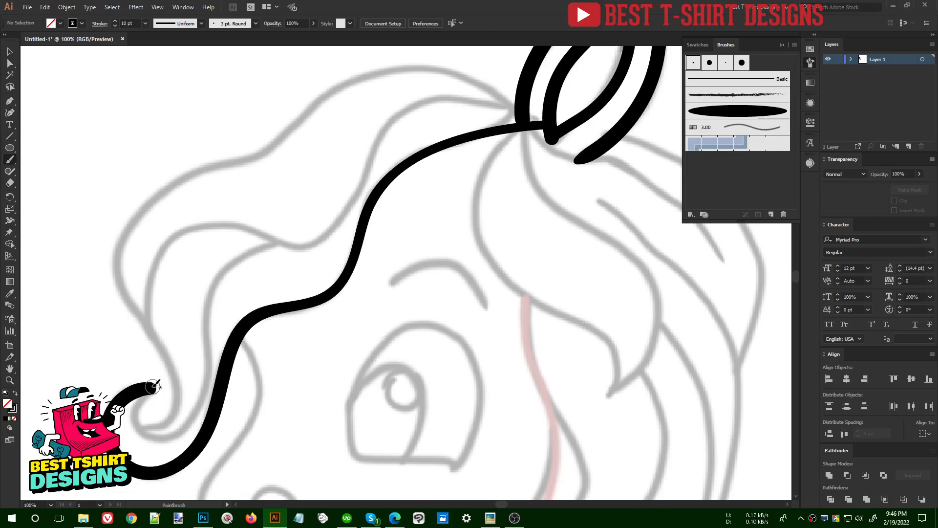
mouse_move(149, 386)
left_mouse_down()
mouse_move(134, 414)
mouse_move(140, 435)
mouse_move(157, 440)
mouse_move(179, 428)
mouse_move(204, 385)
mouse_move(226, 267)
mouse_move(284, 240)
left_mouse_up()
mouse_move(142, 417)
left_mouse_down()
mouse_move(131, 420)
mouse_move(166, 420)
mouse_move(180, 349)
mouse_move(126, 253)
mouse_move(213, 165)
mouse_move(428, 60)
mouse_move(493, 80)
mouse_move(518, 118)
mouse_move(455, 94)
mouse_move(364, 156)
mouse_move(317, 244)
mouse_move(244, 229)
mouse_move(164, 255)
mouse_move(155, 313)
mouse_move(184, 351)
left_mouse_up()
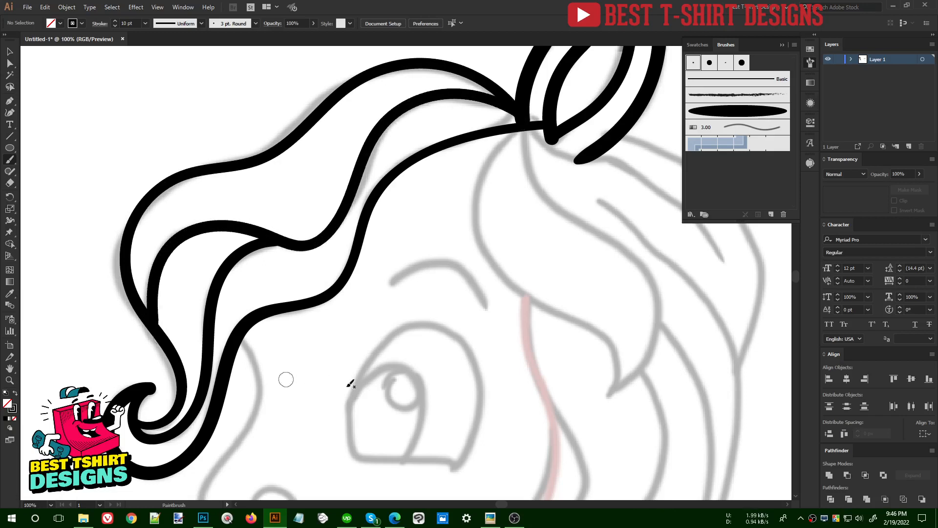
Trace the pointed hair lock hanging from the ear's base, undoing the extra short line inside it.
mouse_move(470, 418)
left_mouse_down()
mouse_move(381, 398)
mouse_move(274, 345)
left_mouse_up()
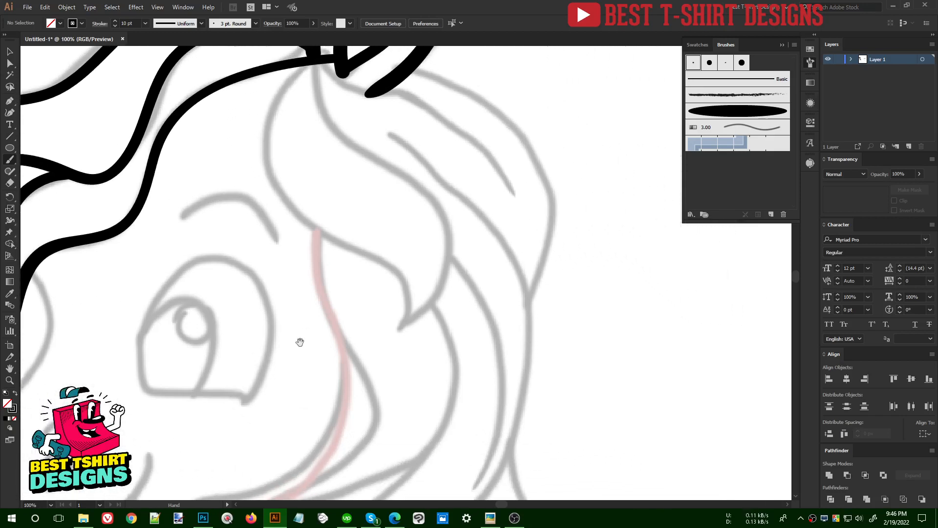
left_click_drag(342, 115, 309, 177)
left_click_drag(396, 257, 388, 263)
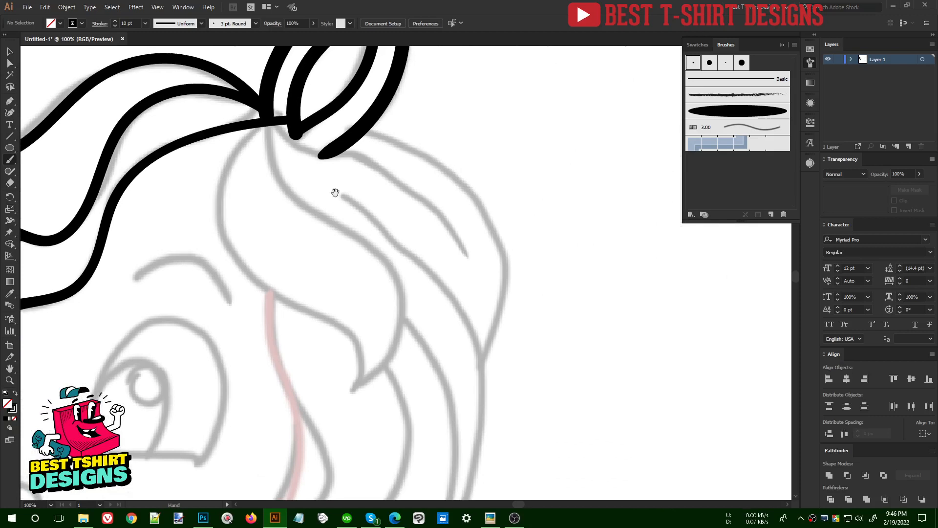
mouse_move(271, 118)
left_mouse_down()
mouse_move(221, 174)
mouse_move(246, 266)
mouse_move(339, 329)
mouse_move(353, 390)
mouse_move(368, 376)
mouse_move(398, 268)
mouse_move(308, 198)
mouse_move(295, 111)
mouse_move(262, 184)
mouse_move(291, 242)
left_mouse_up()
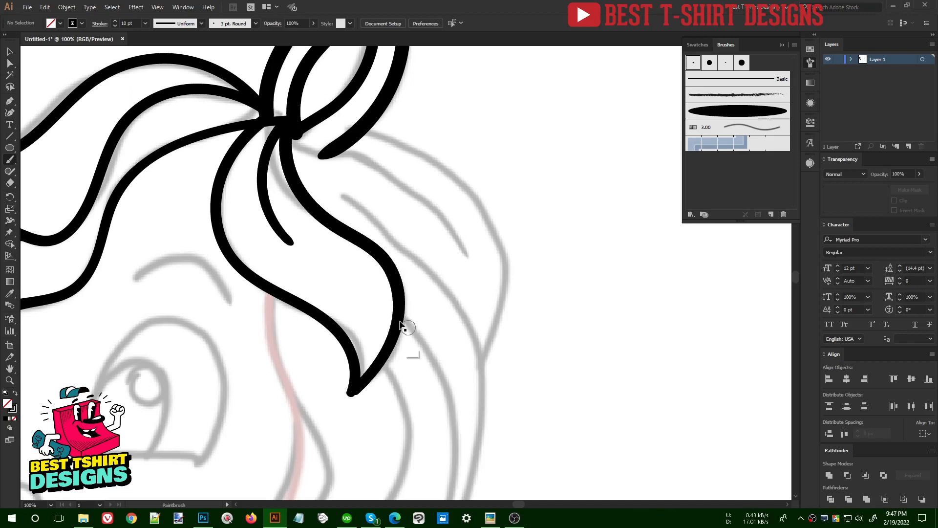
key("ctrl+z")
Trace the ear's lower edge and continue the line into the upper hair strand behind it.
left_click_drag(381, 249, 320, 207)
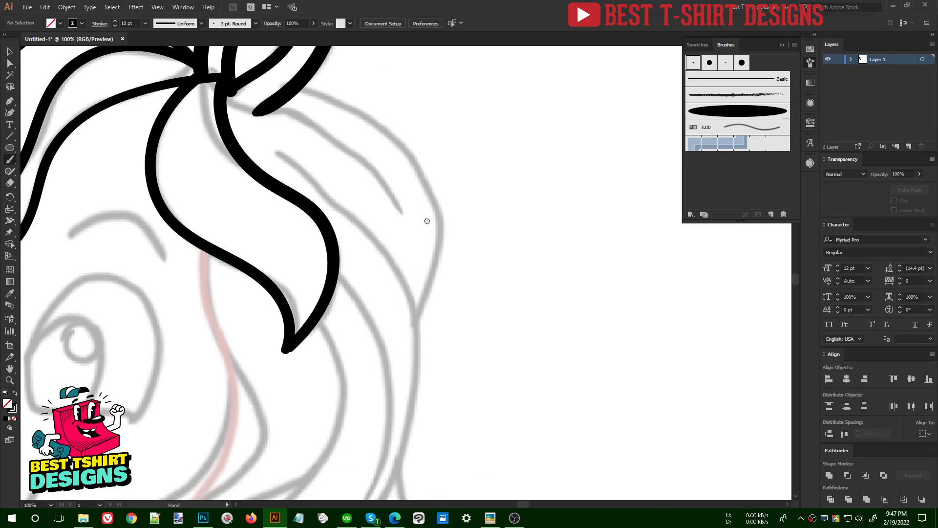
left_click_drag(427, 221, 434, 242)
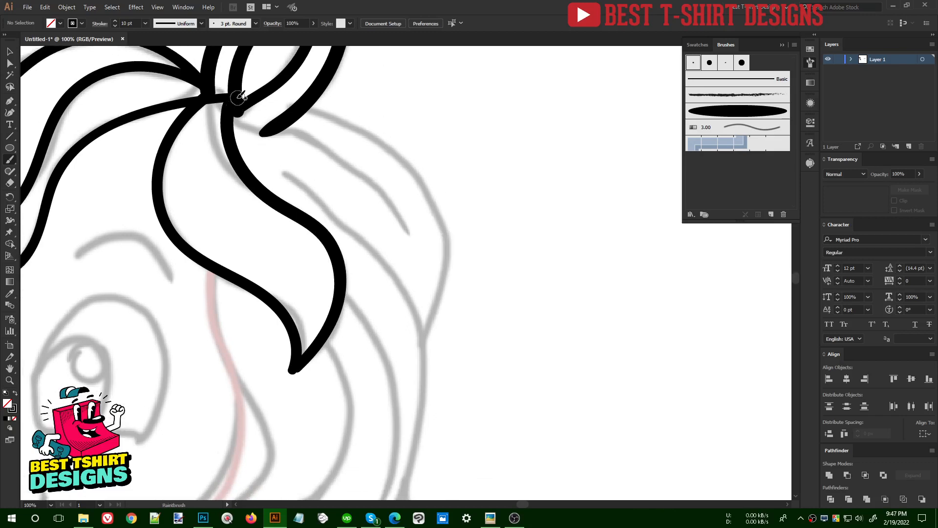
mouse_move(242, 105)
left_mouse_down()
mouse_move(264, 131)
mouse_move(268, 185)
mouse_move(360, 215)
mouse_move(419, 306)
left_mouse_up()
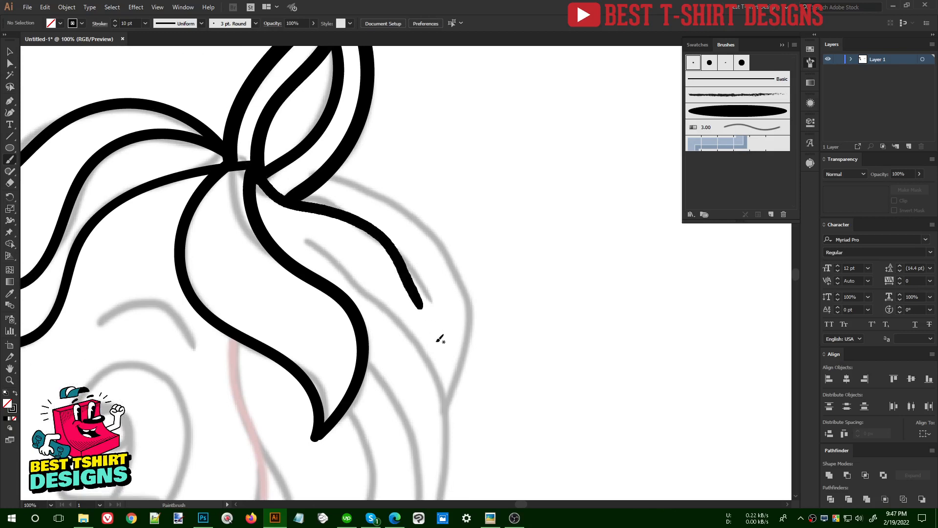
Trace the outer hair contour curving from behind the ear down the back of the head, undoing the surplus last stroke.
left_click_drag(445, 342, 485, 383)
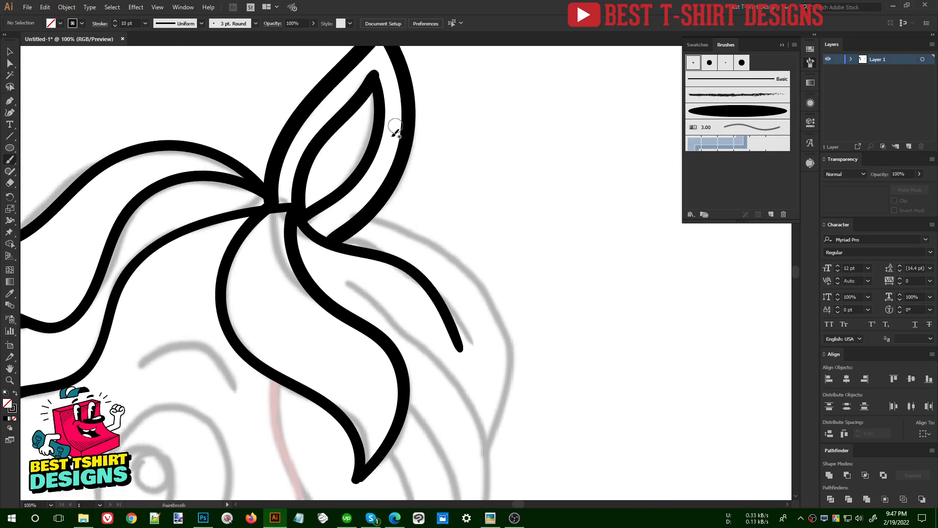
mouse_move(427, 287)
left_mouse_down()
mouse_move(333, 194)
mouse_move(318, 155)
left_mouse_up()
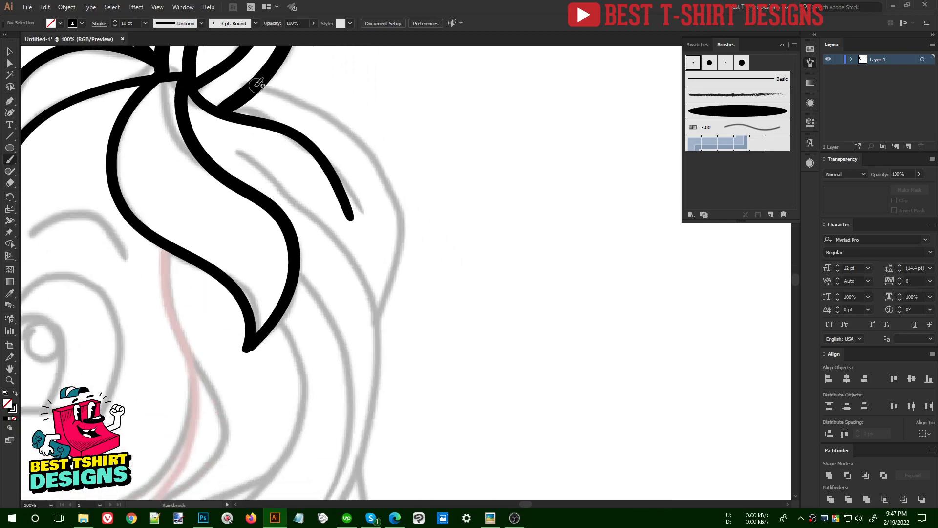
mouse_move(273, 92)
left_mouse_down()
mouse_move(383, 161)
mouse_move(403, 208)
mouse_move(401, 264)
mouse_move(371, 316)
left_mouse_up()
left_click_drag(436, 299, 467, 213)
mouse_move(268, 59)
left_mouse_down()
mouse_move(371, 159)
mouse_move(414, 276)
mouse_move(444, 255)
mouse_move(455, 219)
left_mouse_up()
key("ctrl+z")
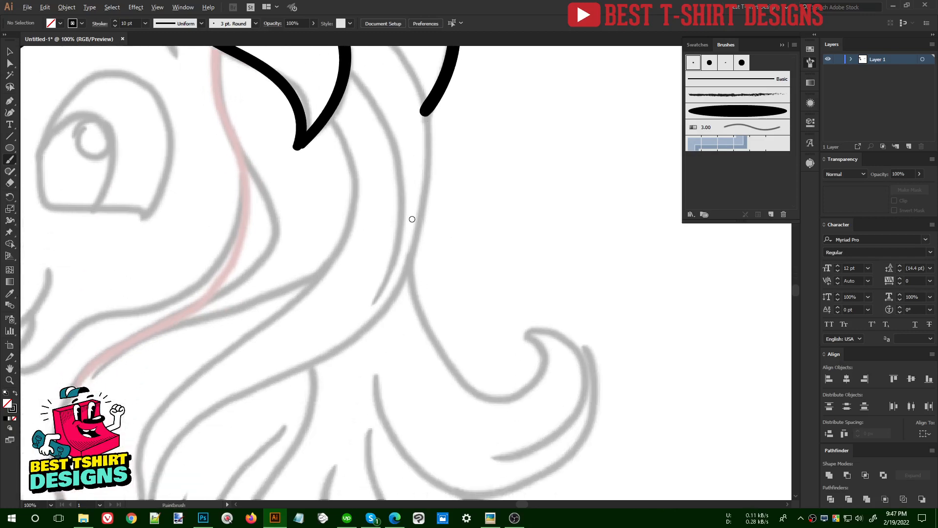
Trace the long wavy mane lock from below the pointed lock, along the cheek, around its curled tip and back up.
scroll(412, 219, "down", 1)
key("space")
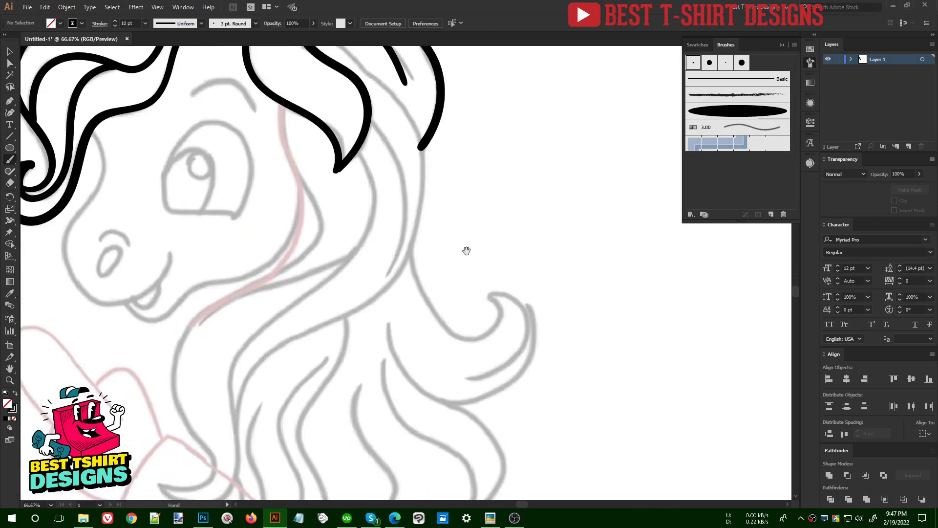
left_click_drag(446, 228, 456, 216)
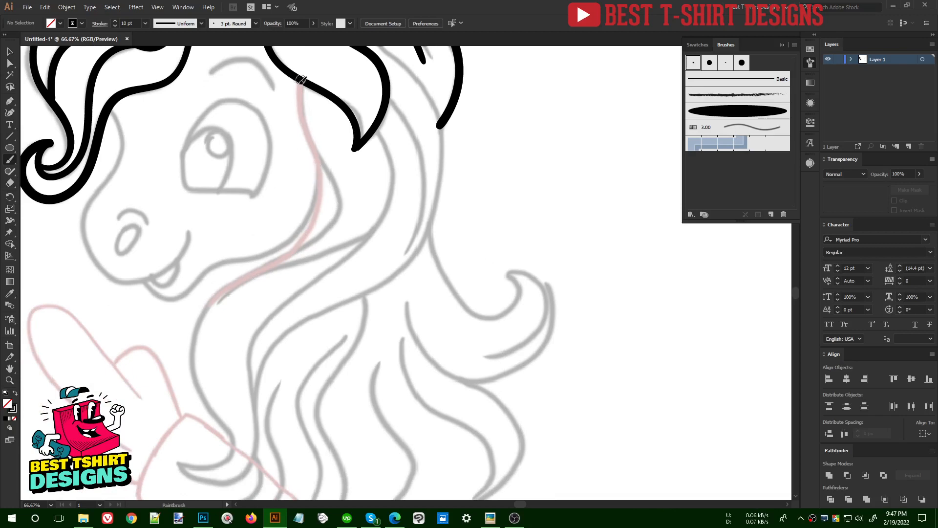
mouse_move(301, 80)
left_mouse_down()
mouse_move(319, 172)
mouse_move(314, 219)
mouse_move(290, 253)
mouse_move(216, 296)
mouse_move(192, 333)
mouse_move(195, 375)
mouse_move(231, 440)
mouse_move(224, 462)
mouse_move(183, 467)
mouse_move(204, 480)
mouse_move(227, 484)
mouse_move(248, 469)
mouse_move(256, 331)
mouse_move(344, 258)
mouse_move(391, 199)
mouse_move(379, 110)
left_mouse_up()
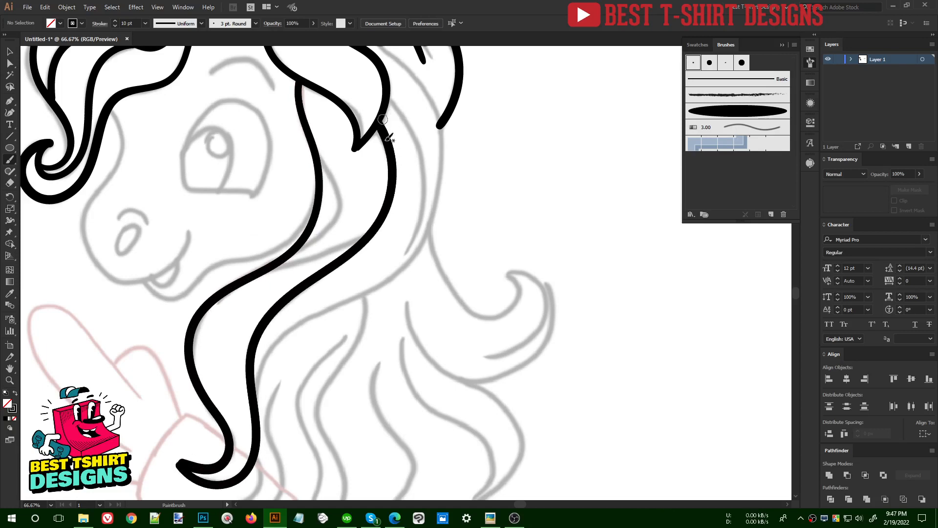
Trace the lower mane lock behind the long one, with its curled tip, inner strand and outer edge.
left_click_drag(410, 360, 380, 217)
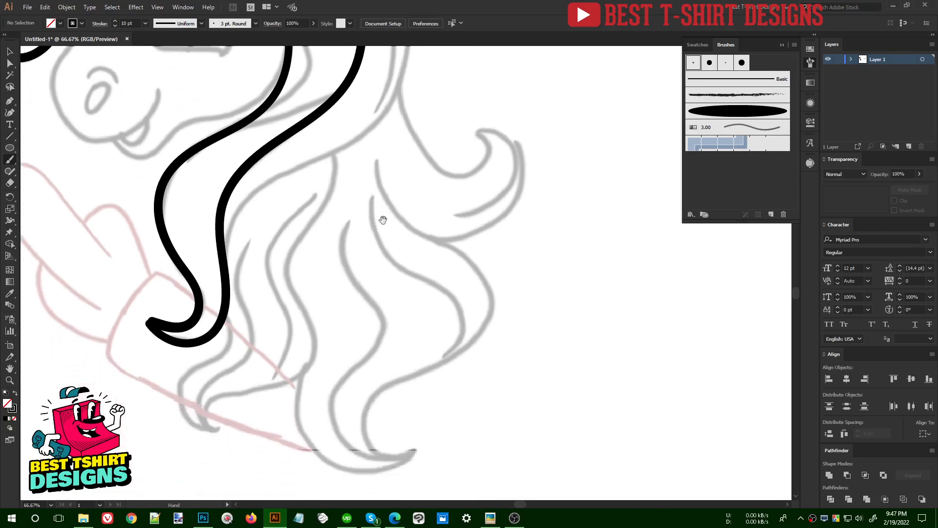
mouse_move(230, 318)
left_mouse_down()
mouse_move(198, 364)
mouse_move(181, 420)
mouse_move(224, 425)
mouse_move(217, 430)
mouse_move(208, 386)
mouse_move(246, 348)
mouse_move(246, 269)
mouse_move(257, 234)
left_mouse_up()
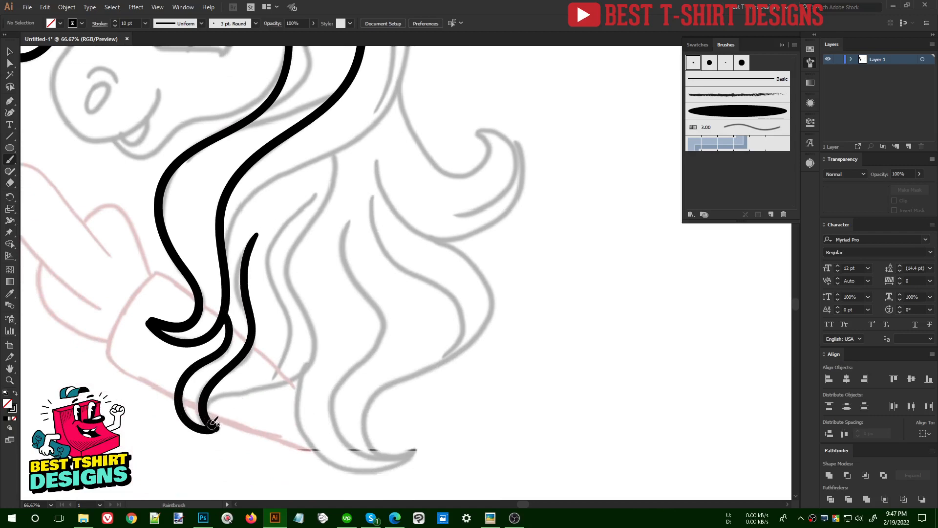
mouse_move(219, 428)
left_mouse_down()
mouse_move(213, 397)
mouse_move(289, 382)
mouse_move(323, 353)
mouse_move(293, 260)
mouse_move(335, 151)
left_mouse_up()
Trace the mane's long back contour from the lower locks up past the neck to the strand behind the ear.
scroll(392, 394, "up", 5)
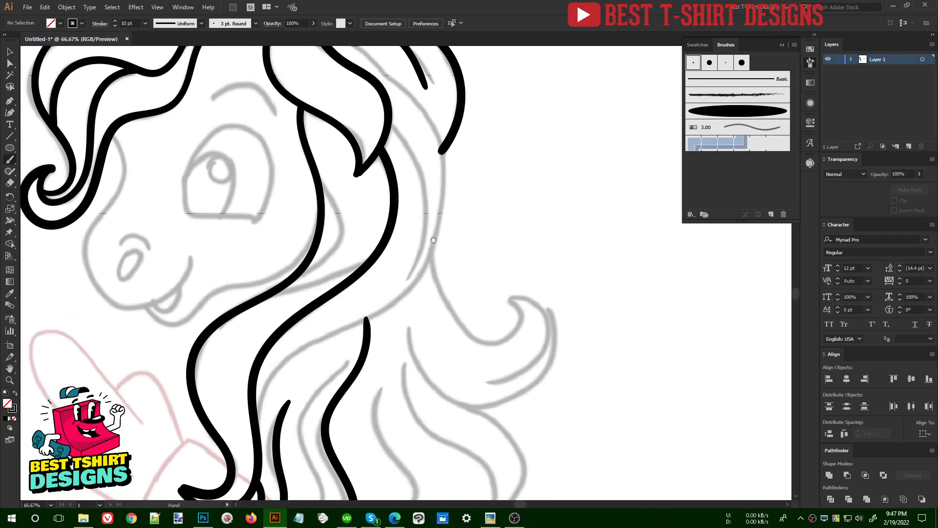
left_click_drag(367, 317, 370, 335)
mouse_move(255, 454)
left_mouse_down()
mouse_move(274, 385)
mouse_move(386, 333)
mouse_move(437, 236)
mouse_move(419, 131)
mouse_move(352, 68)
left_mouse_up()
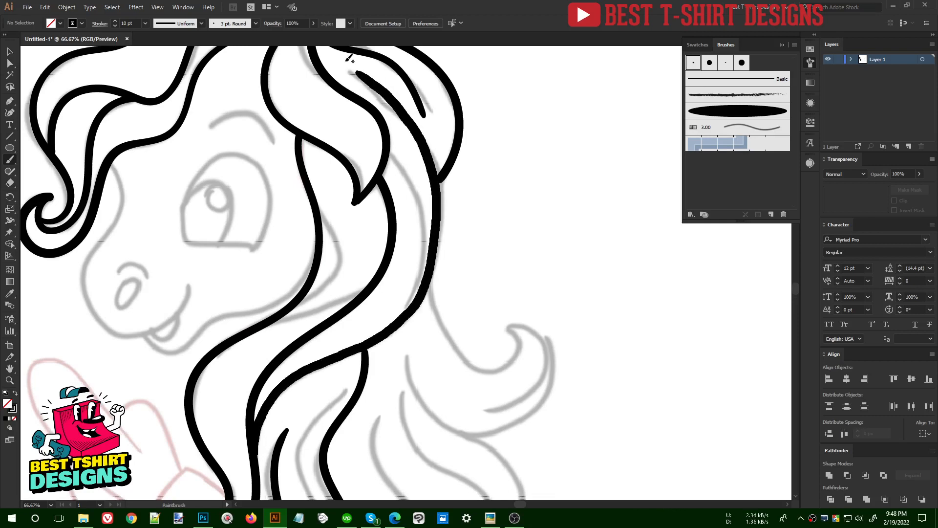
Move the lower end point of the mane's back contour onto the neighbouring long lock's line.
mouse_move(464, 318)
left_mouse_down()
mouse_move(406, 323)
mouse_move(396, 341)
left_mouse_up()
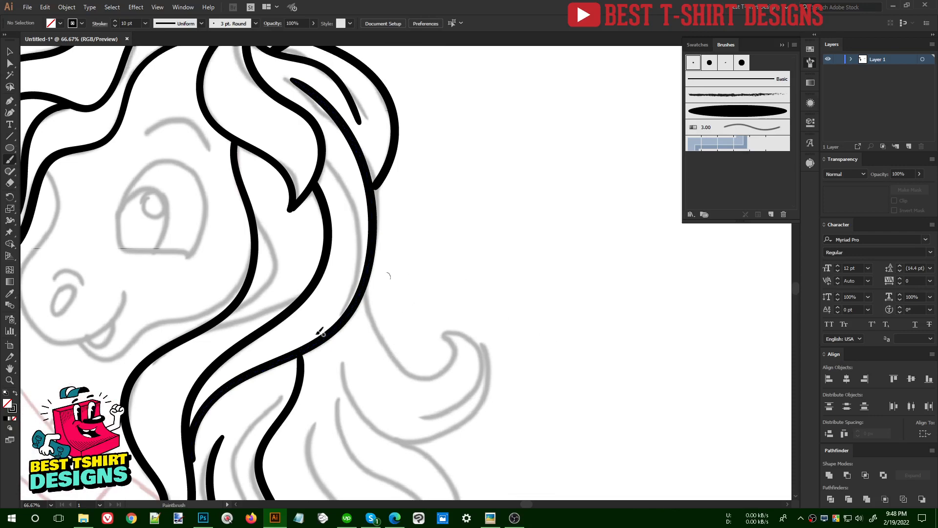
scroll(242, 376, "down", 3)
scroll(194, 401, "up", 2)
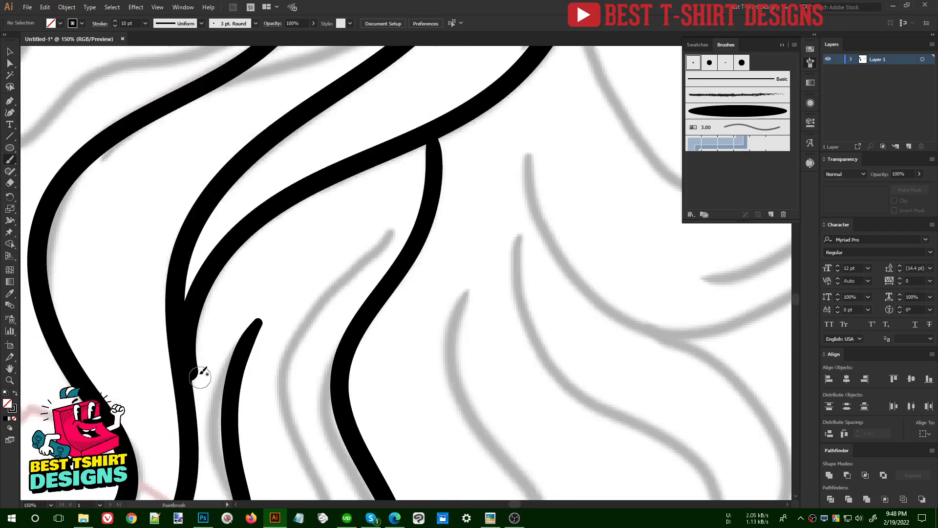
key("a")
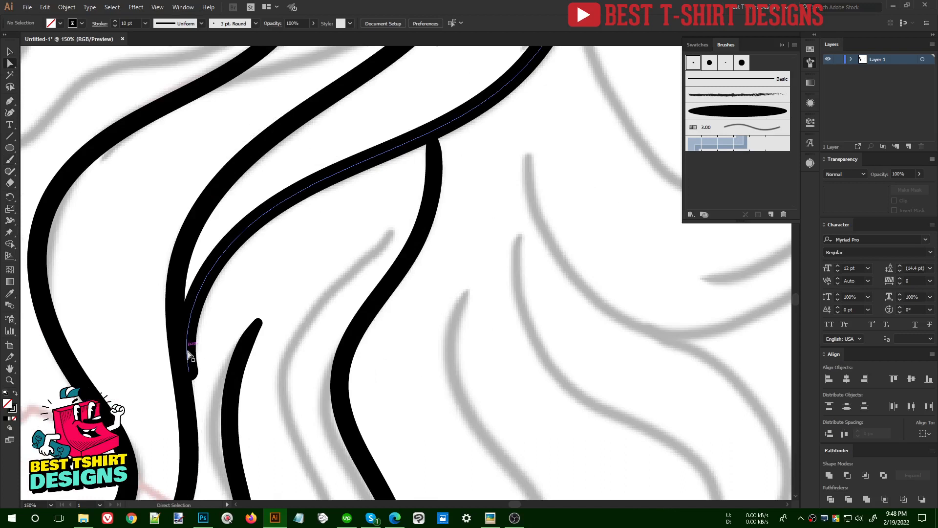
mouse_move(191, 374)
left_mouse_down()
mouse_move(179, 377)
mouse_move(198, 366)
left_mouse_up()
left_click(313, 330)
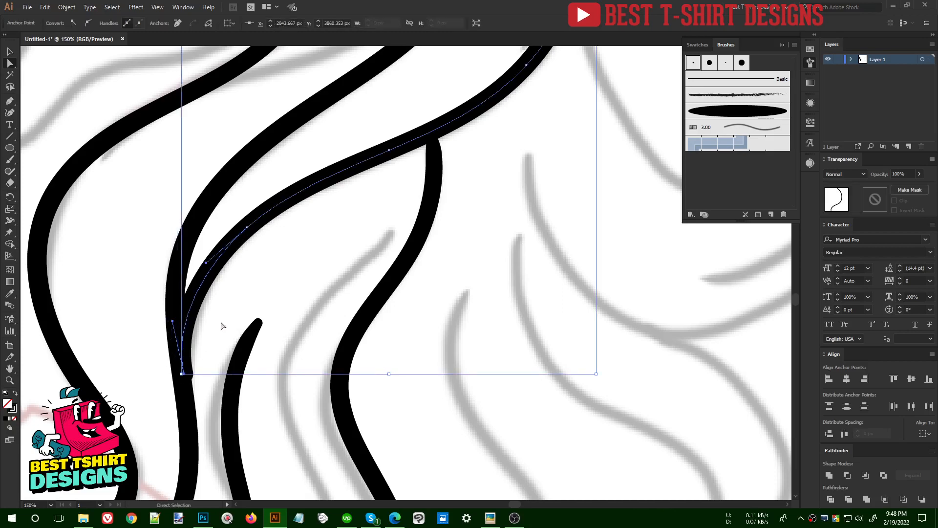
left_click(201, 367)
Fine-tune the curve handle and position of that lower end point so the contour merges smoothly into the long lock.
scroll(251, 368, "down", 4)
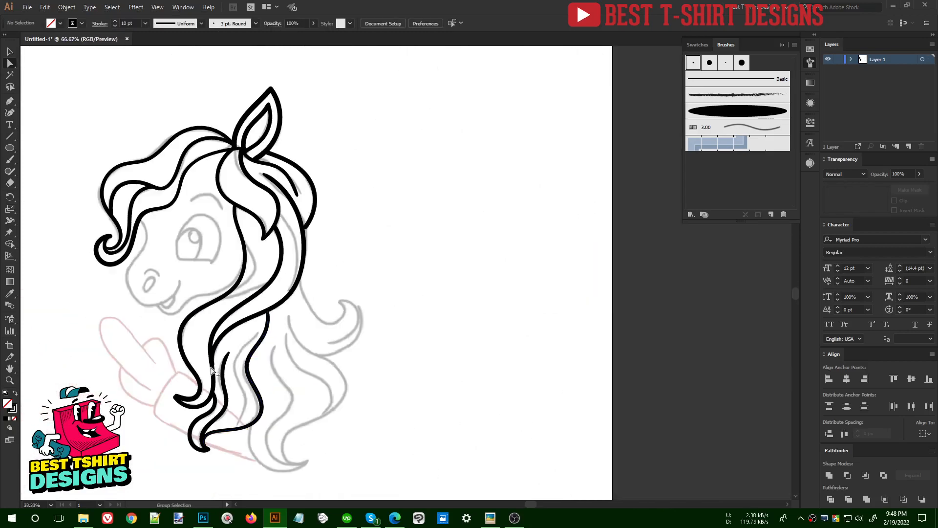
scroll(248, 364, "up", 4)
left_click(212, 355)
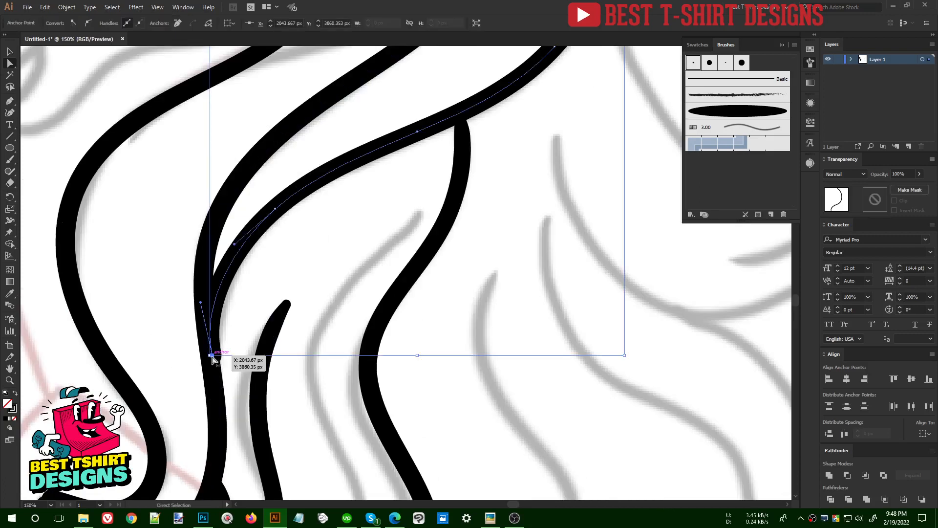
left_click_drag(203, 302, 206, 303)
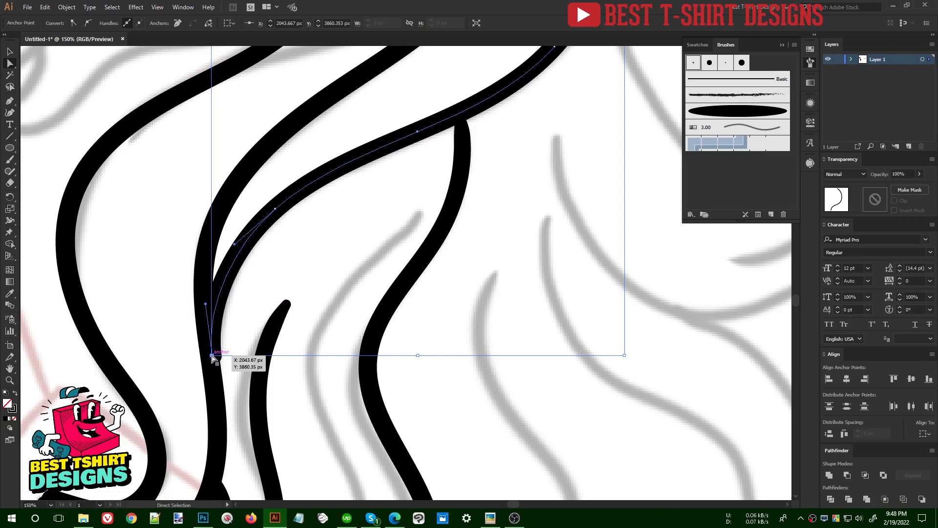
left_click_drag(211, 355, 209, 355)
left_click(240, 314)
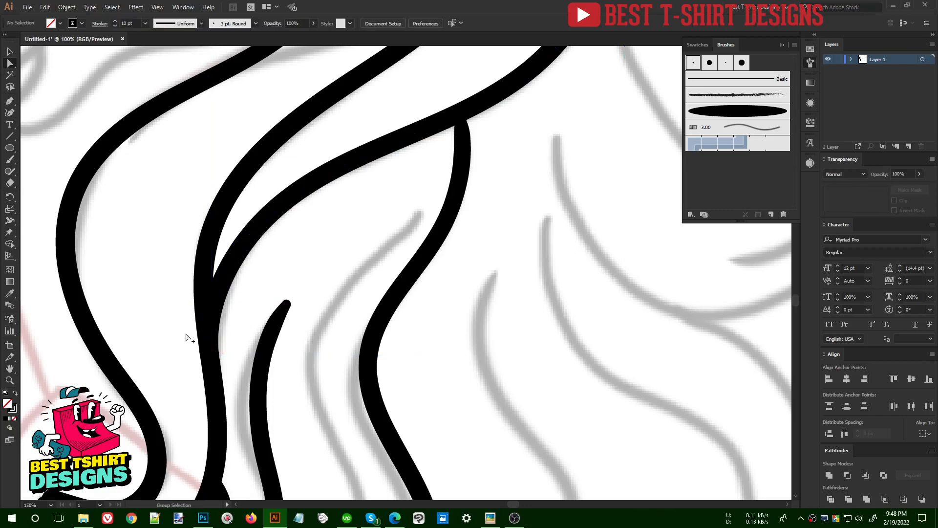
key("ctrl+minus")
key("ctrl+minus")
scroll(401, 282, "down", 5)
scroll(401, 282, "up", 3)
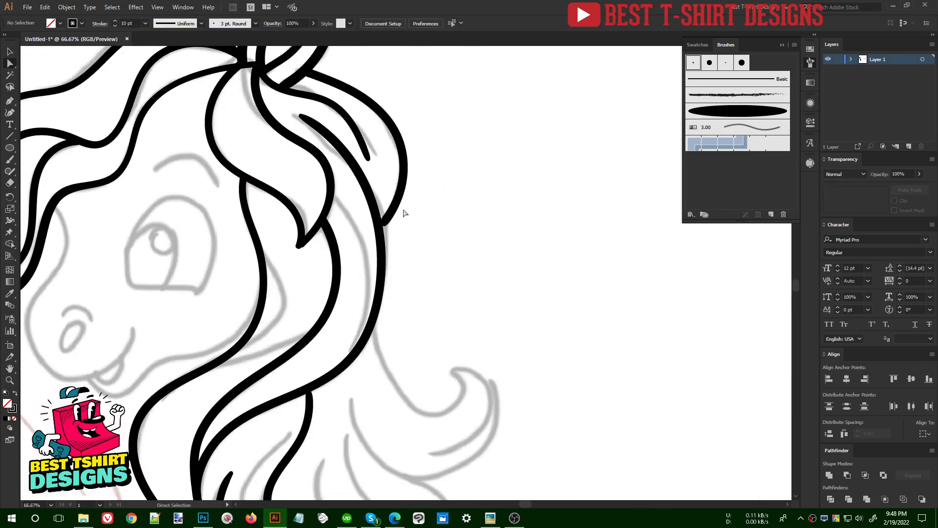
Move the lower end point of the outer mane lock behind the ear onto the mane's long back contour.
key("ctrl+plus")
left_click_drag(376, 233, 372, 241)
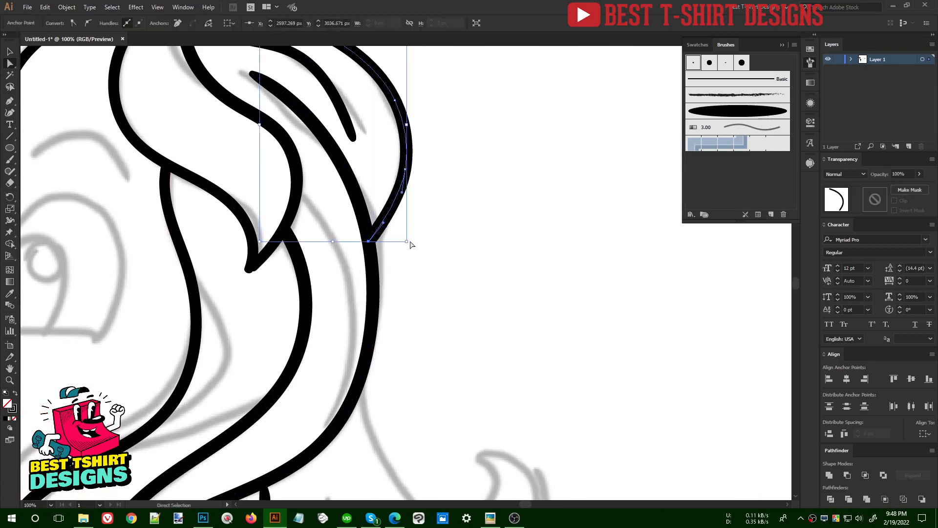
left_click(310, 215)
Trace the rearmost lower mane lock: its bottom edge to the pointed tip, the wavy outer edge and the inner contour.
key("ctrl+minus")
key("ctrl+minus")
scroll(389, 225, "down", 2)
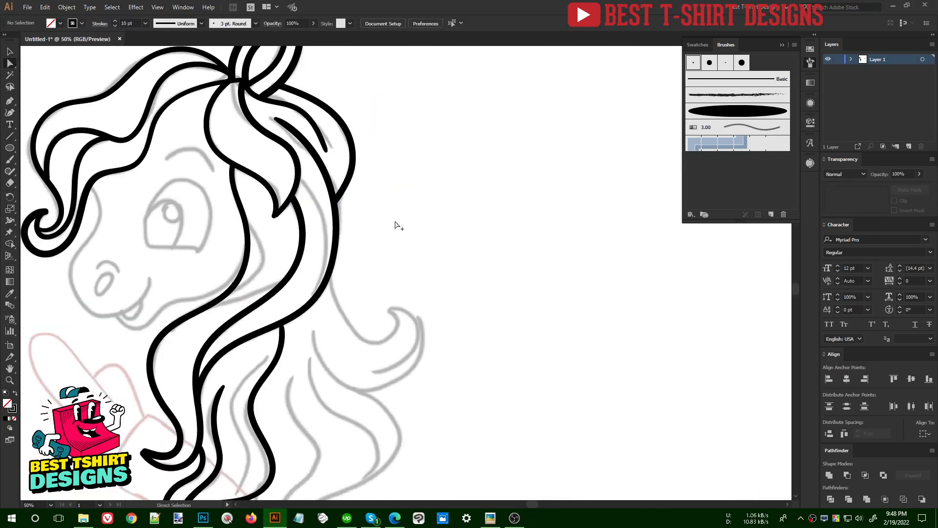
key("ctrl+minus")
key("ctrl+plus")
key("ctrl+plus")
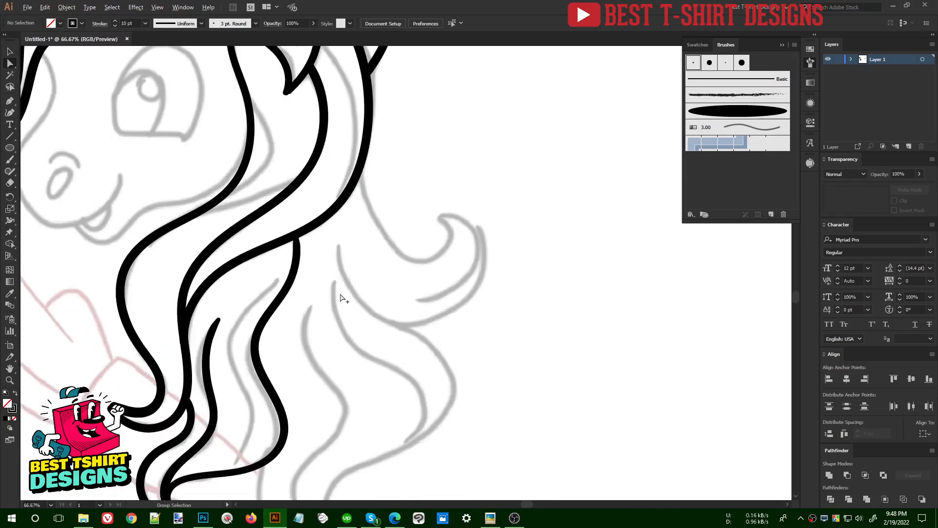
scroll(372, 251, "down", 4)
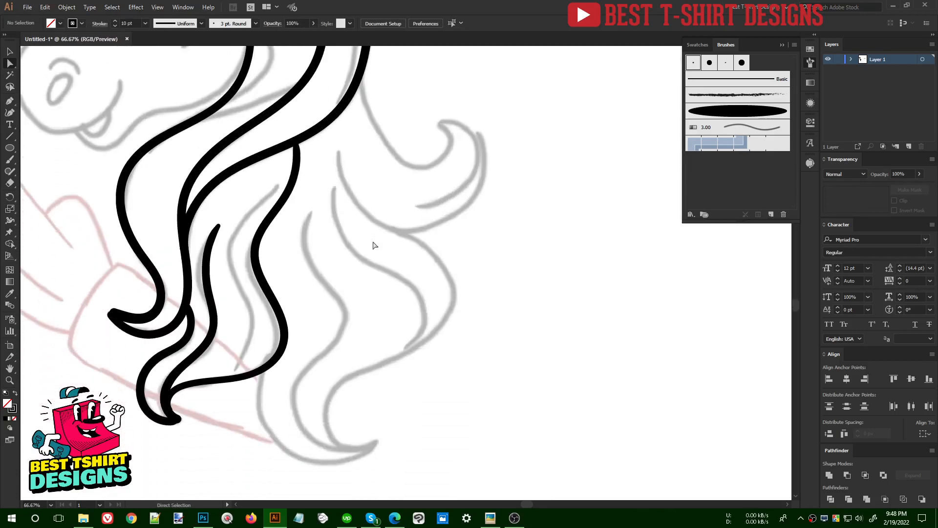
key("b")
left_click_drag(346, 364, 337, 325)
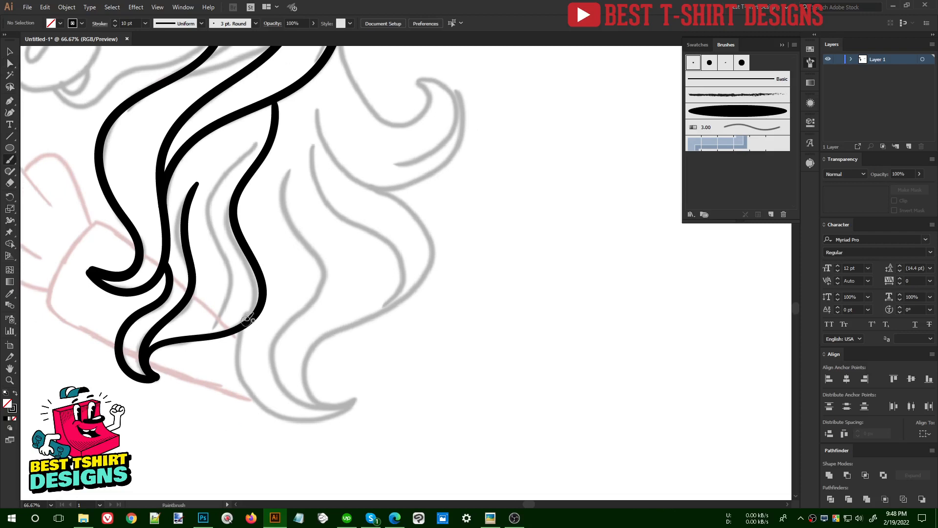
mouse_move(244, 323)
left_mouse_down()
mouse_move(249, 387)
mouse_move(275, 407)
mouse_move(313, 415)
mouse_move(355, 398)
left_mouse_up()
key("ctrl+z")
mouse_move(244, 323)
left_mouse_down()
mouse_move(238, 356)
mouse_move(287, 413)
mouse_move(353, 398)
mouse_move(301, 365)
mouse_move(368, 309)
mouse_move(432, 232)
mouse_move(334, 161)
mouse_move(313, 101)
left_mouse_up()
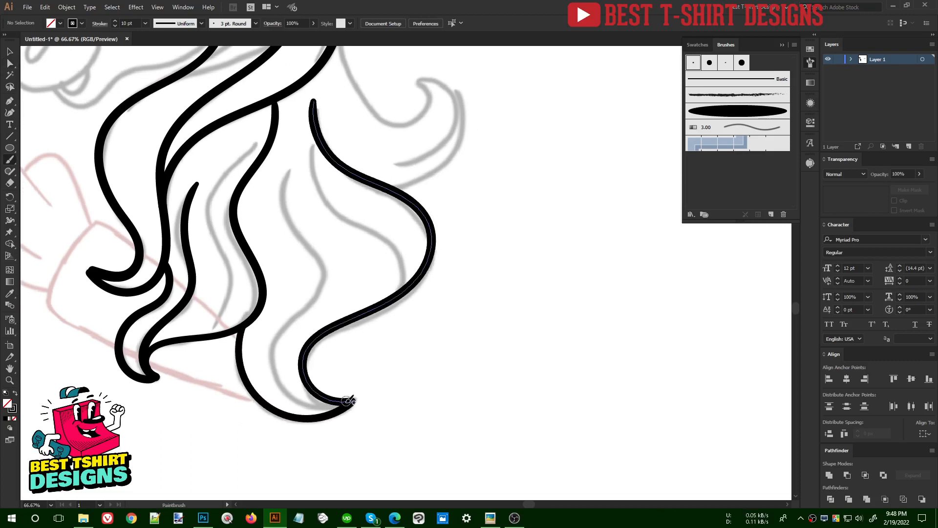
mouse_move(350, 400)
left_mouse_down()
mouse_move(299, 394)
mouse_move(317, 272)
mouse_move(287, 156)
left_mouse_up()
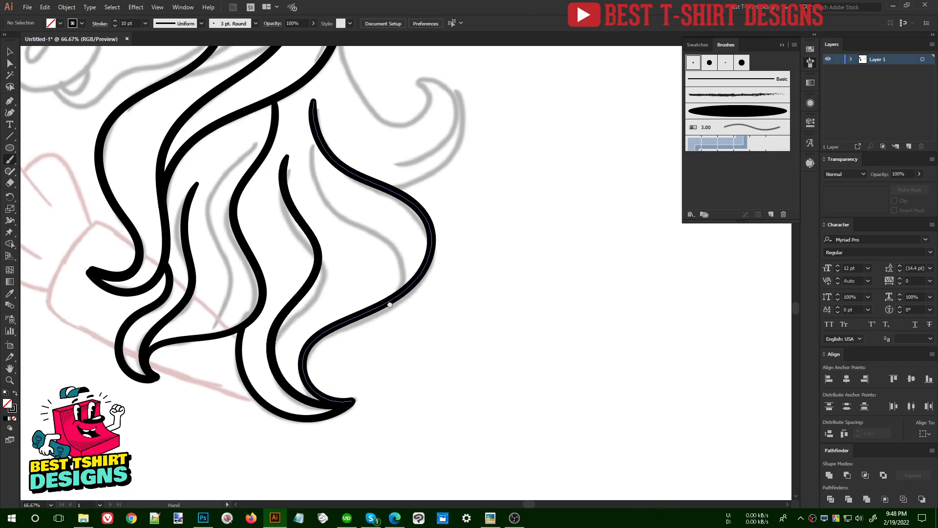
Trace the upturned lock at the back of the mane and add a thin inner strand along its curled tip.
mouse_move(390, 305)
left_mouse_down()
mouse_move(361, 459)
mouse_move(323, 423)
left_mouse_up()
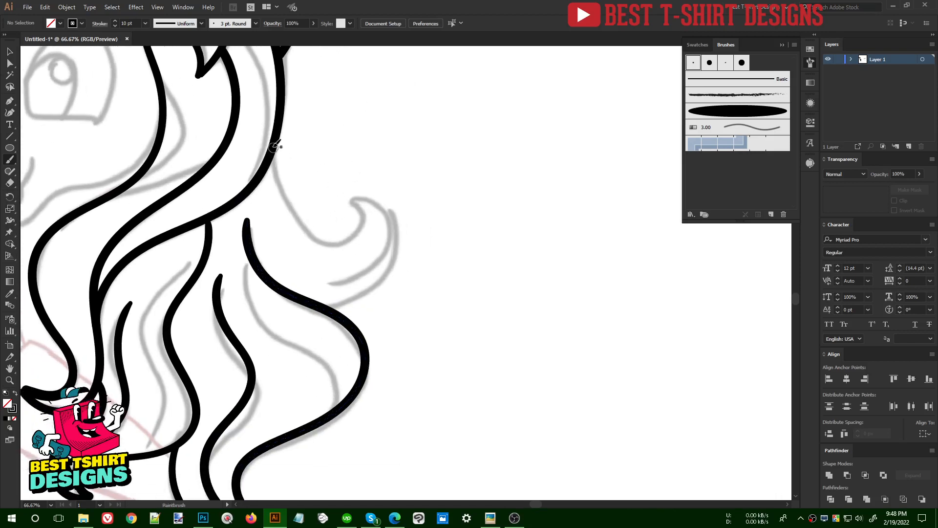
mouse_move(274, 147)
left_mouse_down()
mouse_move(286, 197)
mouse_move(311, 228)
mouse_move(341, 241)
mouse_move(357, 227)
mouse_move(357, 197)
mouse_move(370, 196)
mouse_move(394, 219)
mouse_move(392, 260)
mouse_move(359, 294)
mouse_move(306, 305)
left_mouse_up()
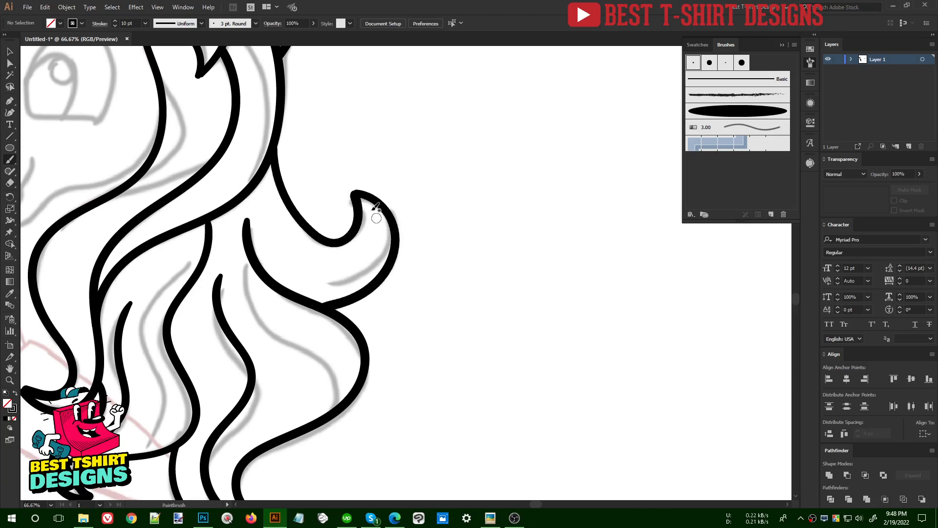
mouse_move(355, 192)
left_mouse_down()
mouse_move(376, 244)
mouse_move(346, 280)
left_mouse_up()
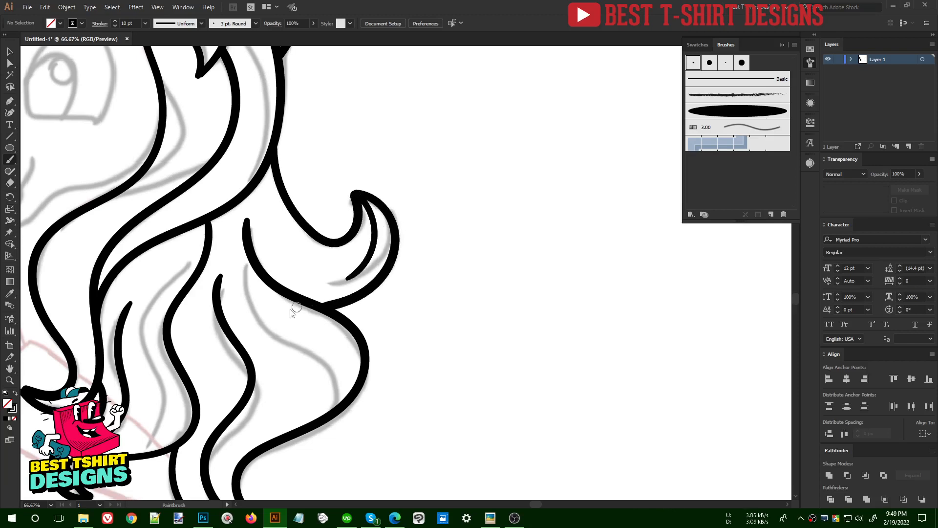
Draw two short strand lines inside the pointed lock beside the ear, one at its root and one at its tip.
scroll(380, 308, "down", 2)
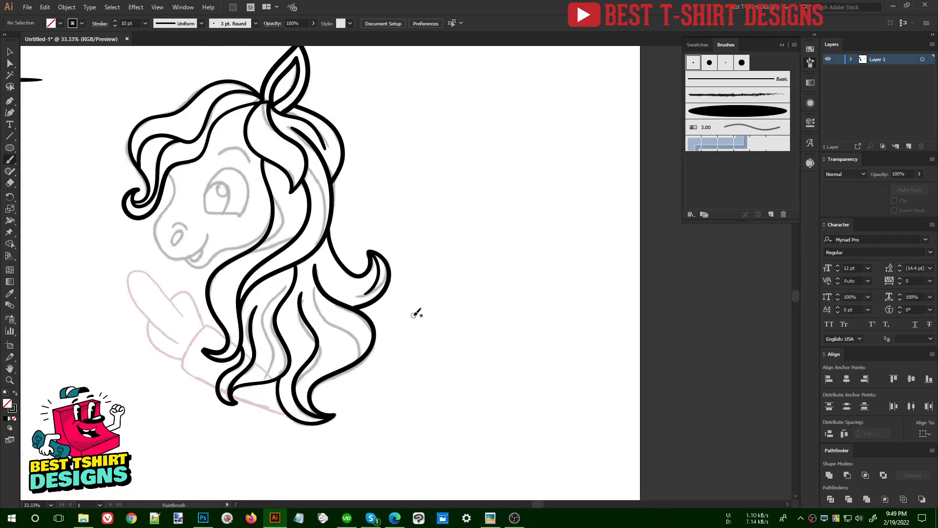
scroll(313, 183, "up", 1)
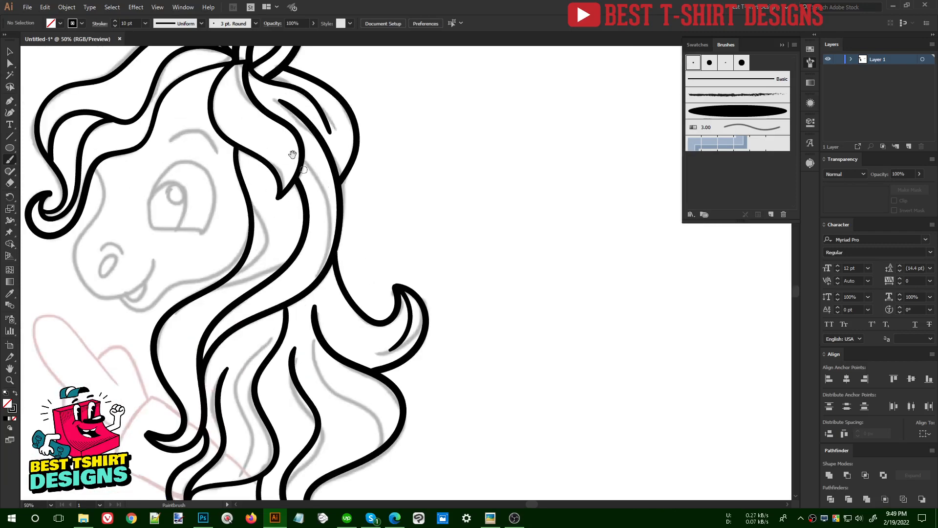
left_click_drag(315, 164, 429, 315)
scroll(222, 202, "up", 1)
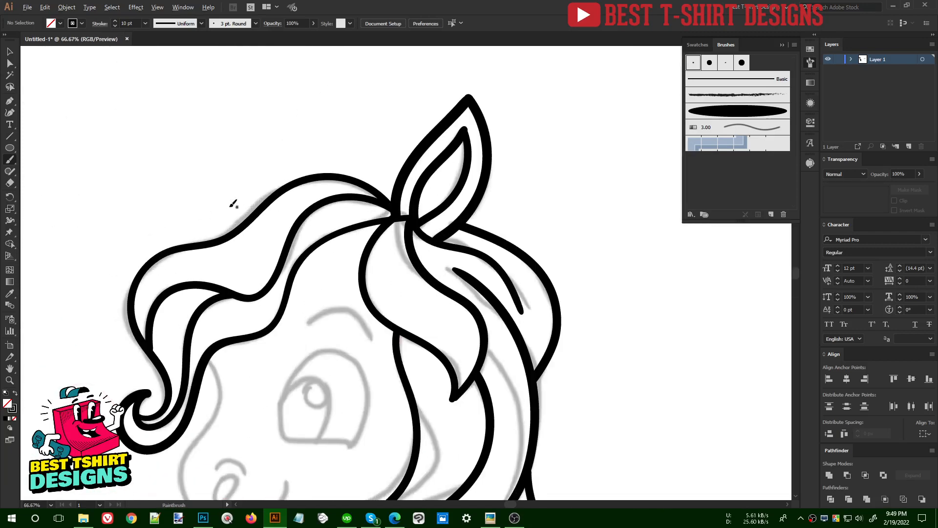
left_click_drag(379, 240, 288, 193)
scroll(336, 214, "up", 1)
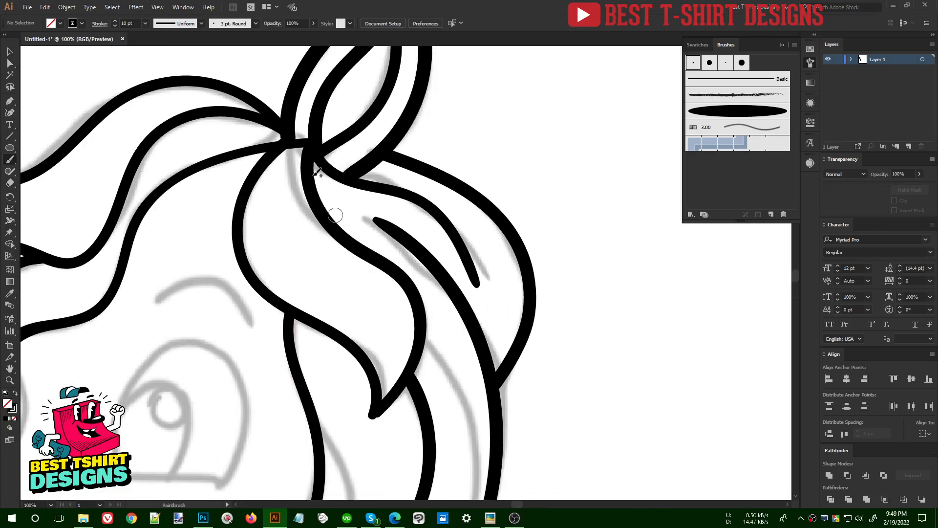
left_click_drag(304, 144, 278, 236)
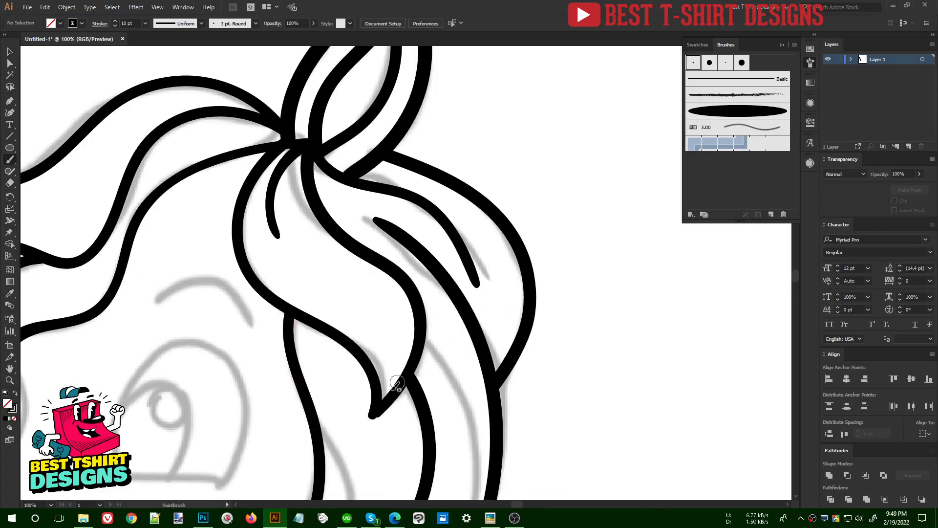
mouse_move(397, 385)
left_mouse_down()
mouse_move(377, 407)
mouse_move(379, 315)
mouse_move(357, 295)
left_mouse_up()
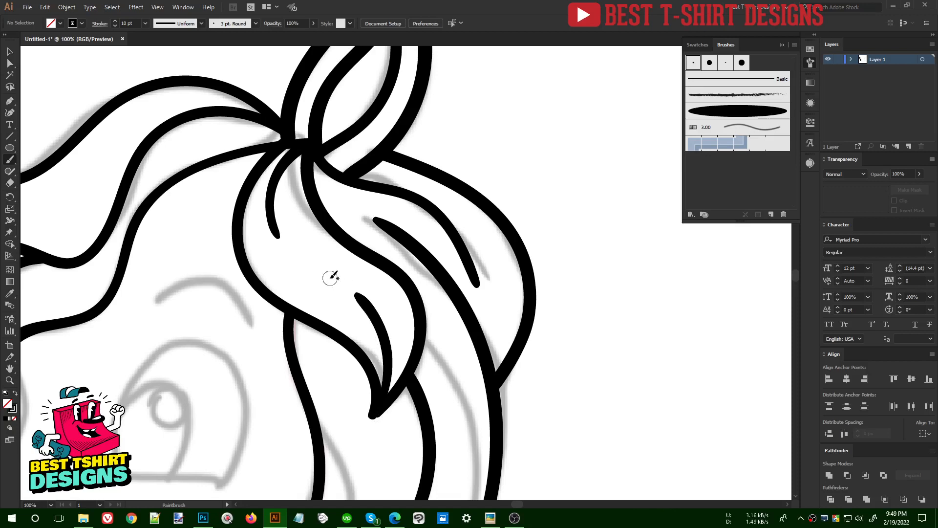
Draw a strand line inside the upper forelock wave and a short one in the wave beneath it.
mouse_move(483, 335)
left_mouse_down()
mouse_move(593, 330)
mouse_move(719, 368)
left_mouse_up()
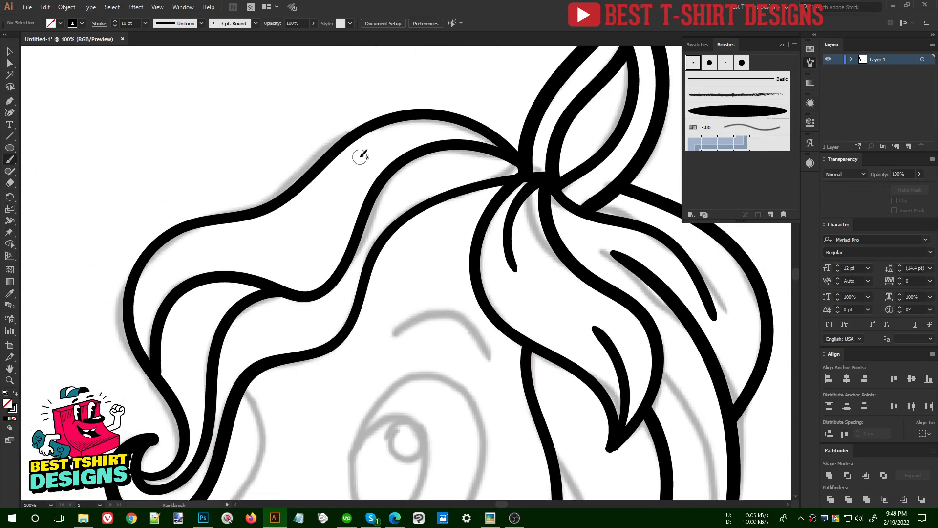
mouse_move(357, 157)
left_mouse_down()
mouse_move(315, 227)
mouse_move(260, 244)
left_mouse_up()
mouse_move(335, 350)
left_mouse_down()
mouse_move(292, 175)
mouse_move(305, 229)
left_mouse_up()
left_click_drag(216, 224, 277, 205)
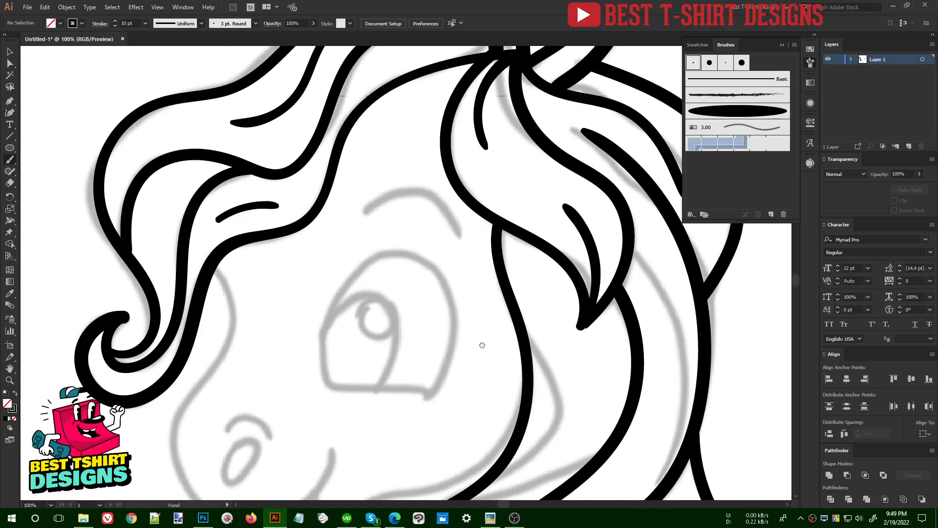
Draw two strand lines inside the long front mane lock, one beside the cheek and one in its lower bend.
left_click_drag(511, 366, 293, 184)
left_click_drag(427, 266, 463, 265)
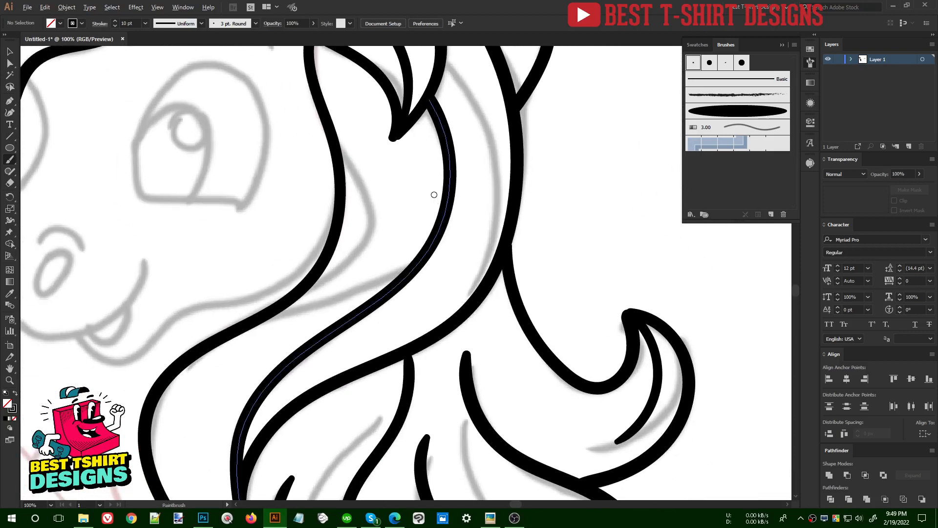
key("ctrl+minus")
key("ctrl+minus")
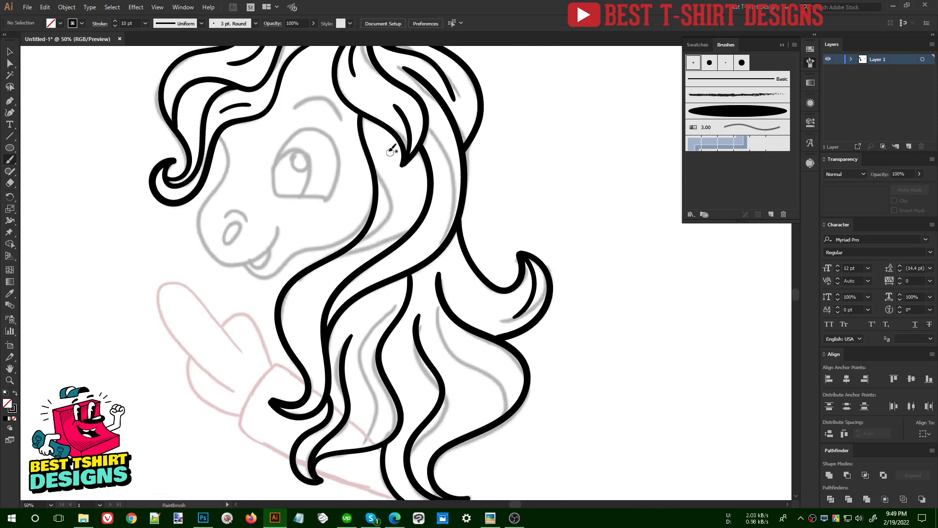
left_click_drag(406, 181, 379, 242)
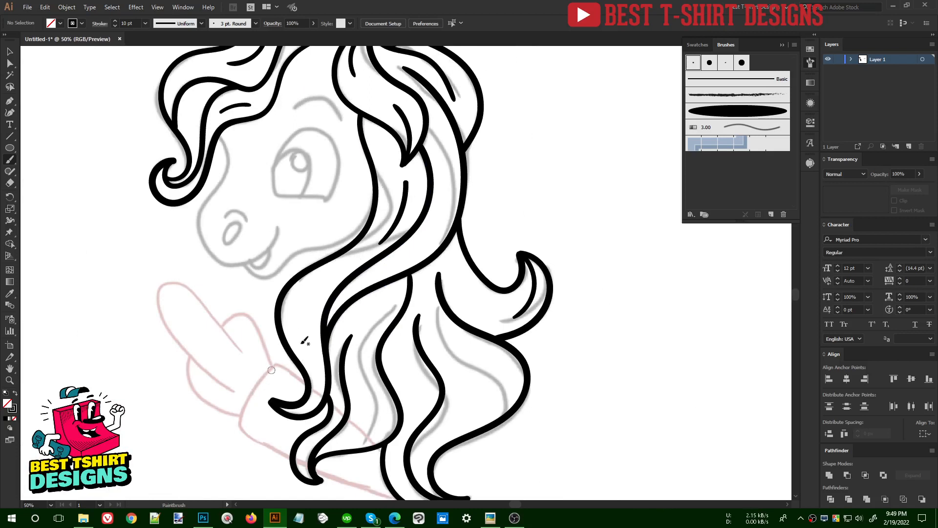
left_click_drag(296, 335, 326, 274)
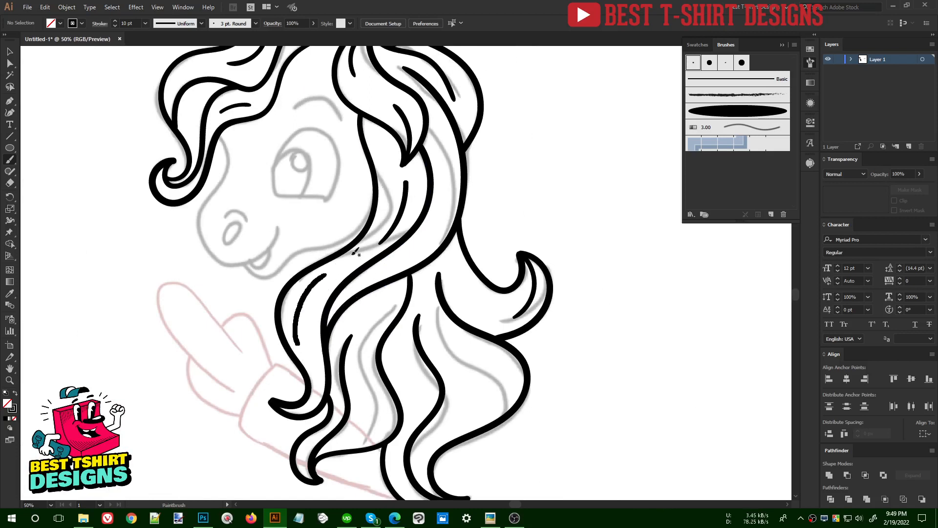
Trace the long wavy inner strand of the lower middle mane lock, redrawing the first stroke closer to the sketch.
mouse_move(396, 318)
left_mouse_down()
mouse_move(392, 283)
mouse_move(338, 290)
mouse_move(347, 375)
mouse_move(322, 398)
left_mouse_up()
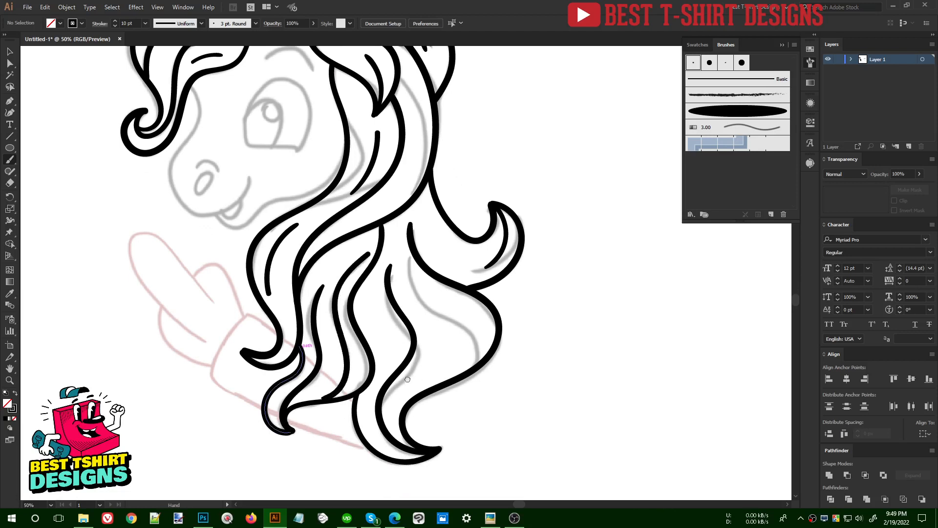
left_click_drag(407, 379, 357, 356)
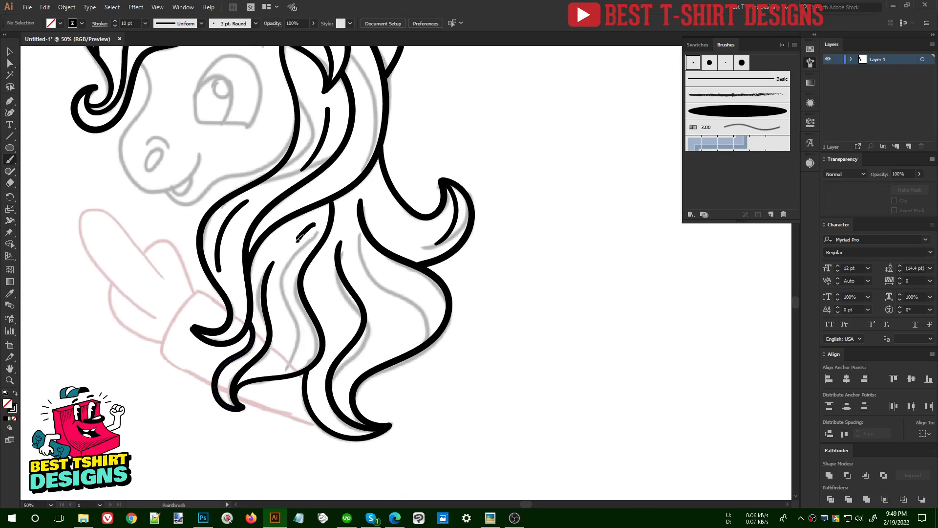
mouse_move(298, 239)
left_mouse_down()
mouse_move(283, 271)
mouse_move(295, 321)
mouse_move(286, 358)
left_mouse_up()
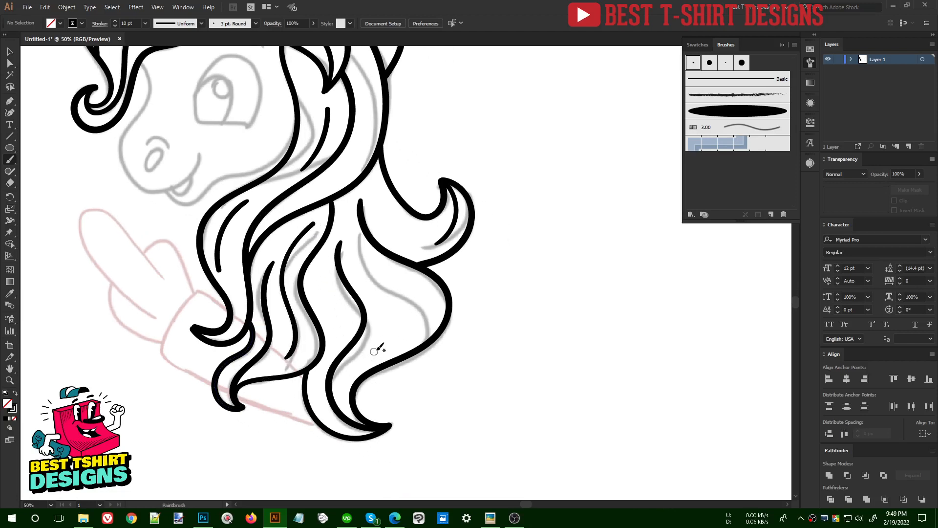
Trace the curved inner strand of the rear lower lock and draw a short strand rising from its bottom edge.
left_click_drag(413, 311, 385, 284)
key("ctrl+z")
mouse_move(420, 347)
left_mouse_down()
mouse_move(429, 323)
mouse_move(360, 246)
left_mouse_up()
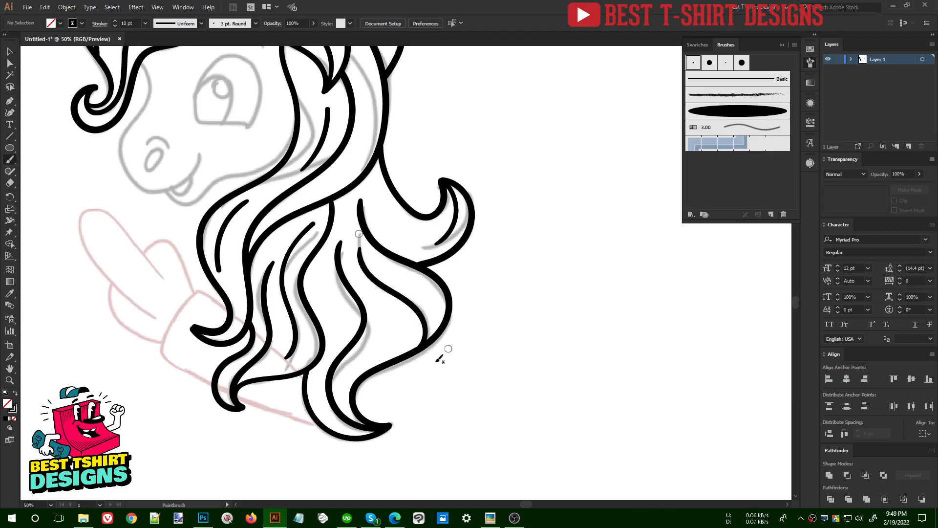
left_click_drag(367, 370, 387, 320)
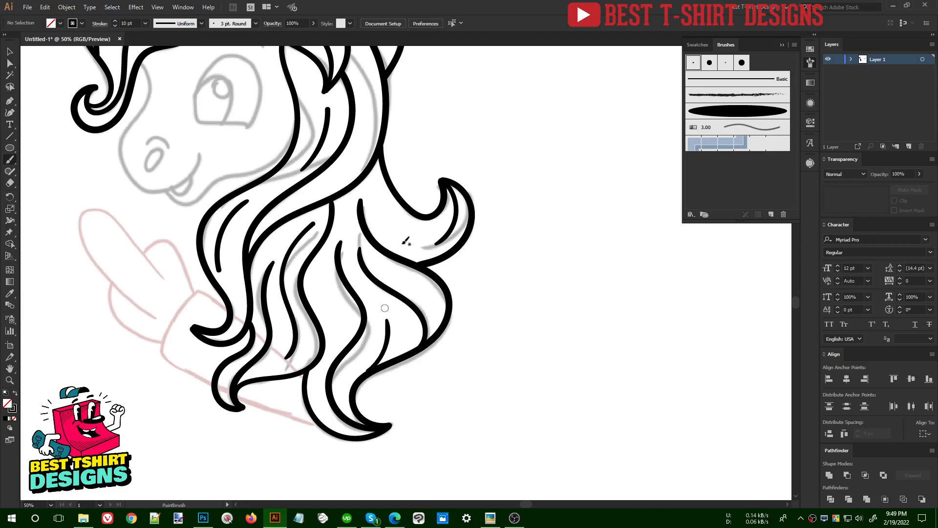
key("ctrl+z")
left_click_drag(369, 367, 384, 311)
Draw a short strand at the root of the upturned lock and a longer one inside the mane's back contour.
left_click_drag(424, 278, 410, 339)
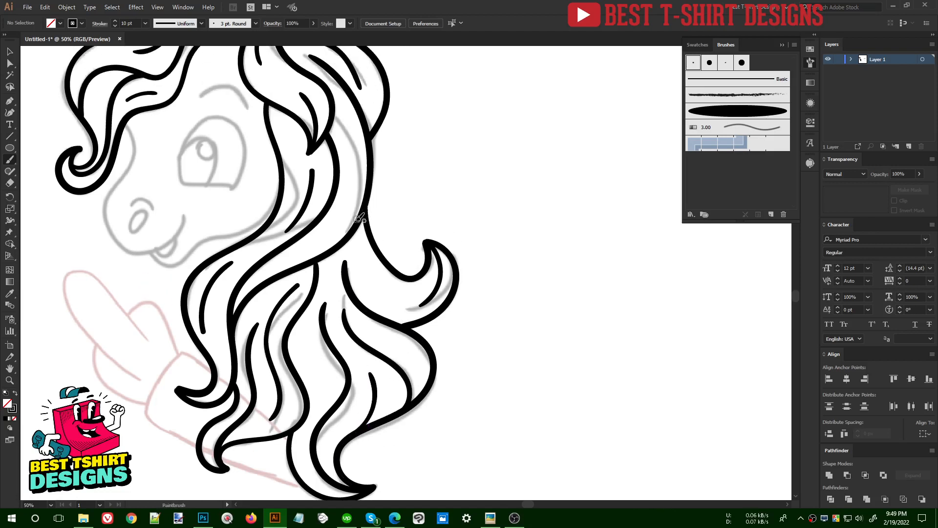
left_click_drag(357, 243, 377, 286)
left_click_drag(422, 243, 491, 335)
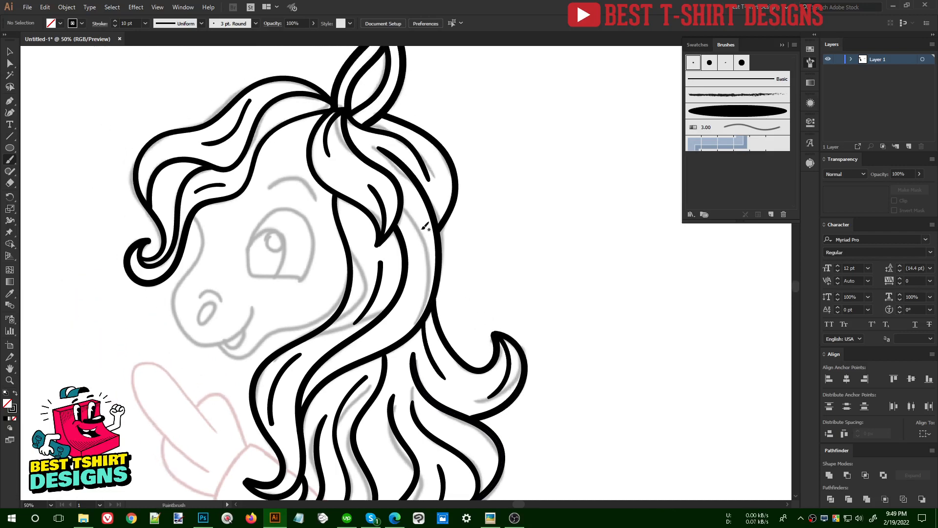
left_click_drag(415, 218, 415, 304)
Trace the hand's sleeve cuff from behind the front mane lock and continue the sleeve's lower edge between the lower locks.
left_click_drag(440, 364, 482, 280)
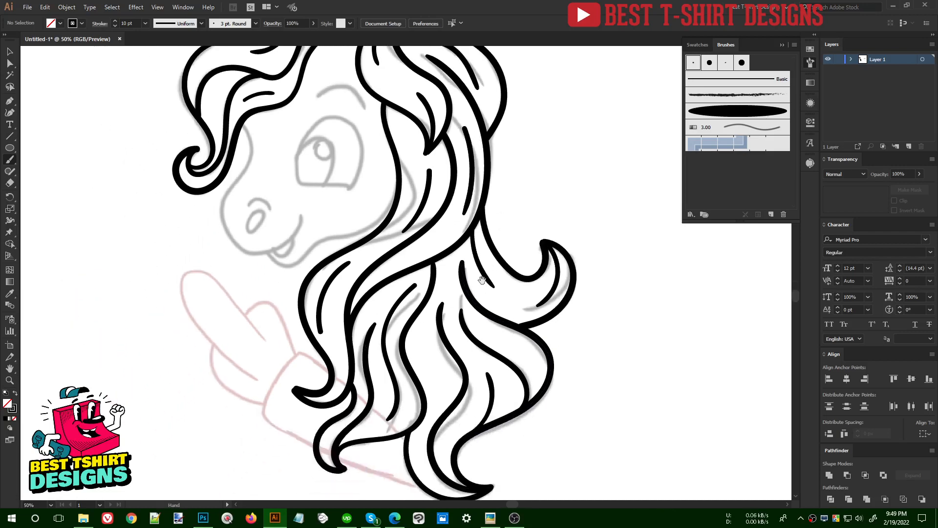
scroll(397, 280, "down", 1)
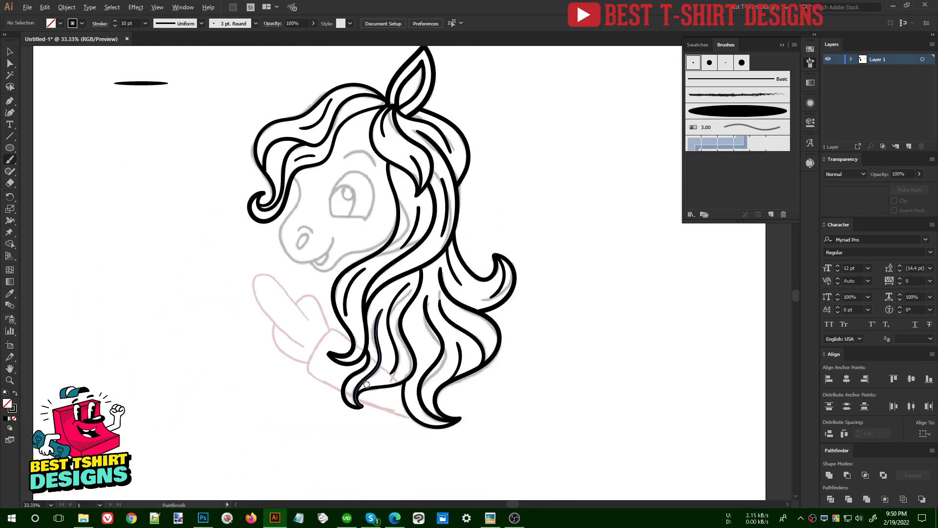
scroll(366, 384, "up", 3)
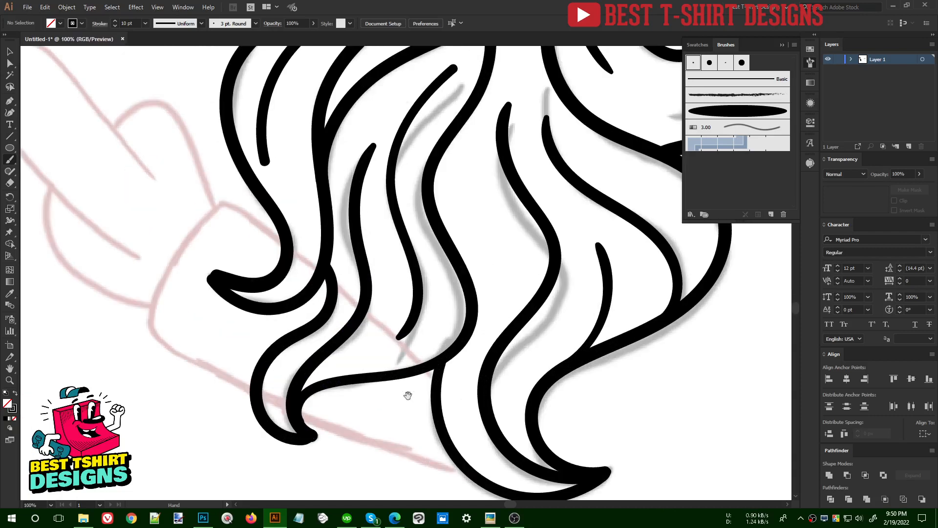
left_click_drag(413, 395, 435, 378)
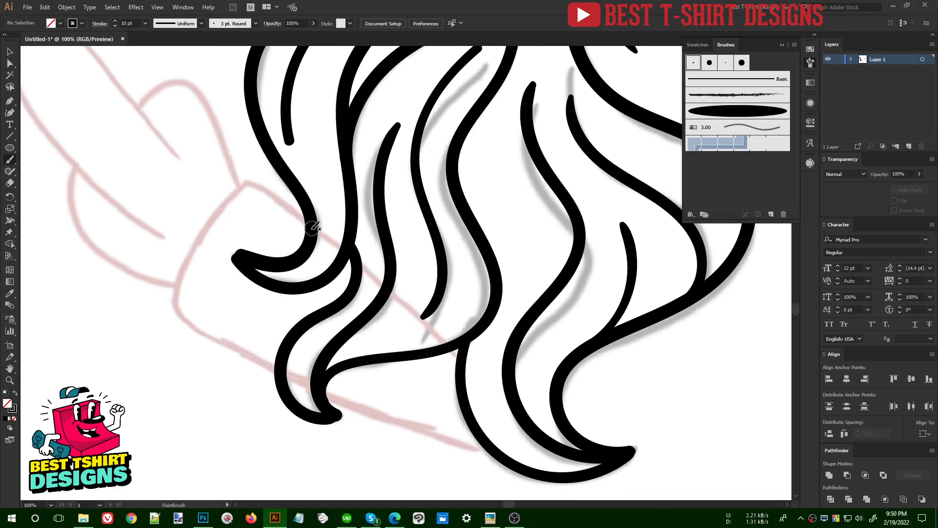
mouse_move(313, 227)
left_mouse_down()
mouse_move(249, 185)
mouse_move(201, 244)
mouse_move(175, 302)
mouse_move(191, 328)
mouse_move(276, 375)
left_mouse_up()
left_click_drag(383, 382, 303, 291)
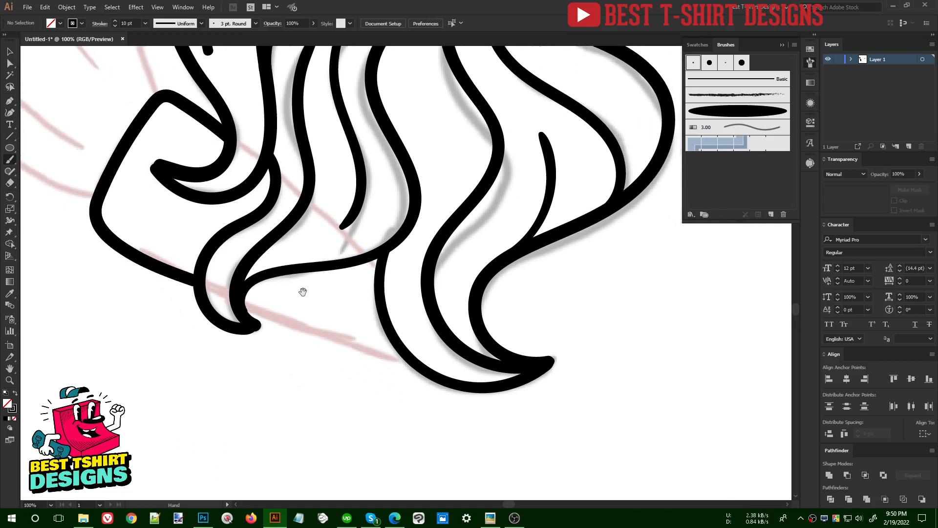
mouse_move(240, 299)
left_mouse_down()
mouse_move(364, 344)
mouse_move(412, 350)
left_mouse_up()
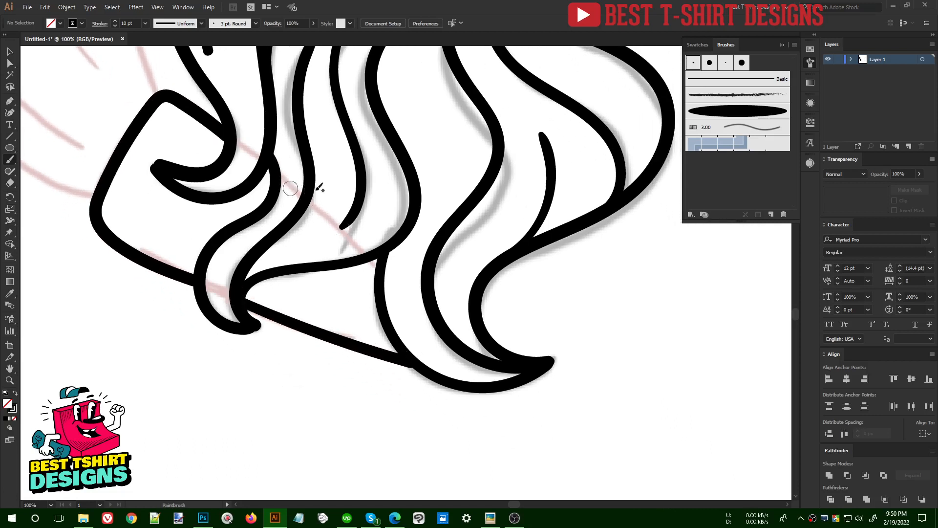
Extend the sleeve cuff's upper edge behind the front mane lock by moving its end anchor to the neighbouring lock's edge.
left_click_drag(365, 245, 393, 289)
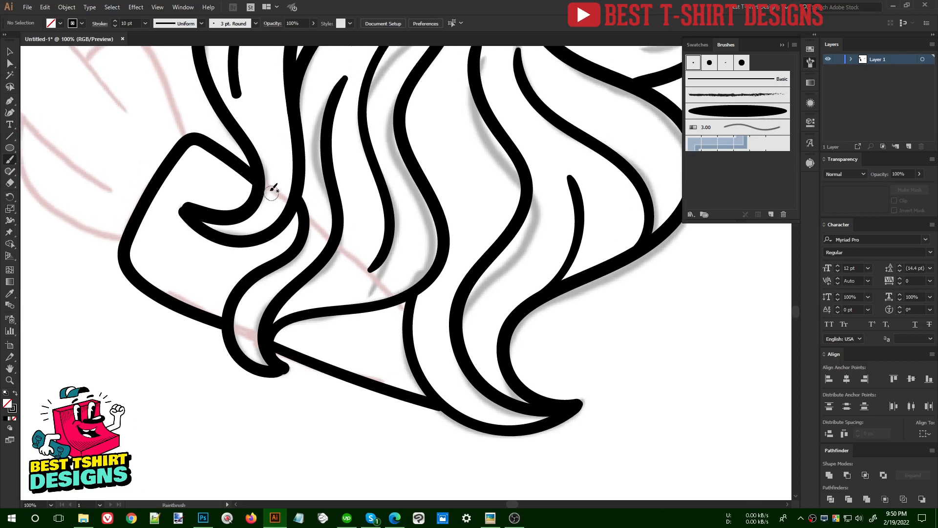
left_click_drag(255, 175, 292, 201)
key("ctrl+z")
key("a")
left_click(244, 176)
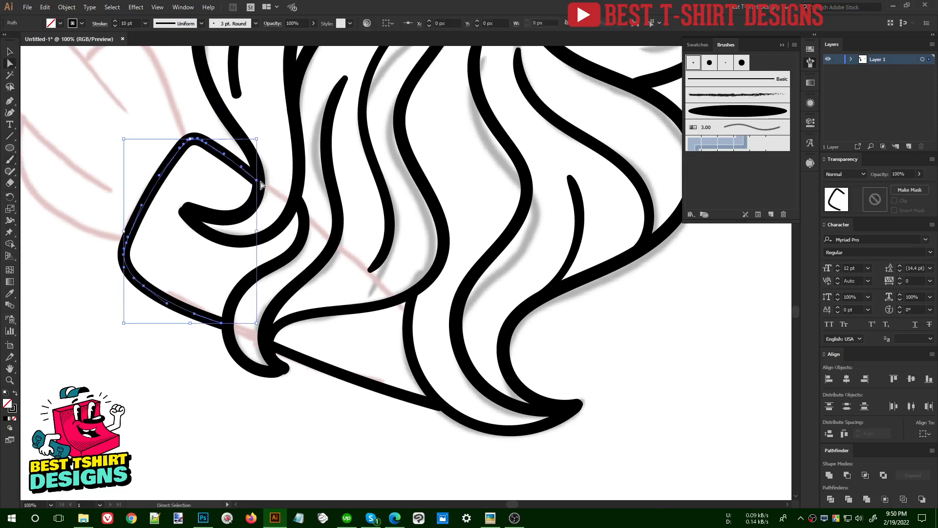
left_click(257, 181)
left_click_drag(258, 182, 295, 204)
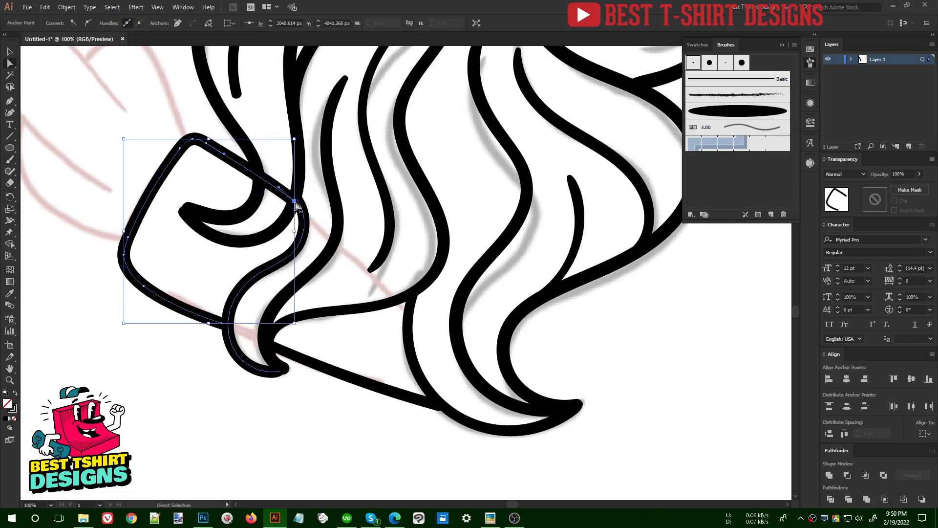
left_click(282, 175)
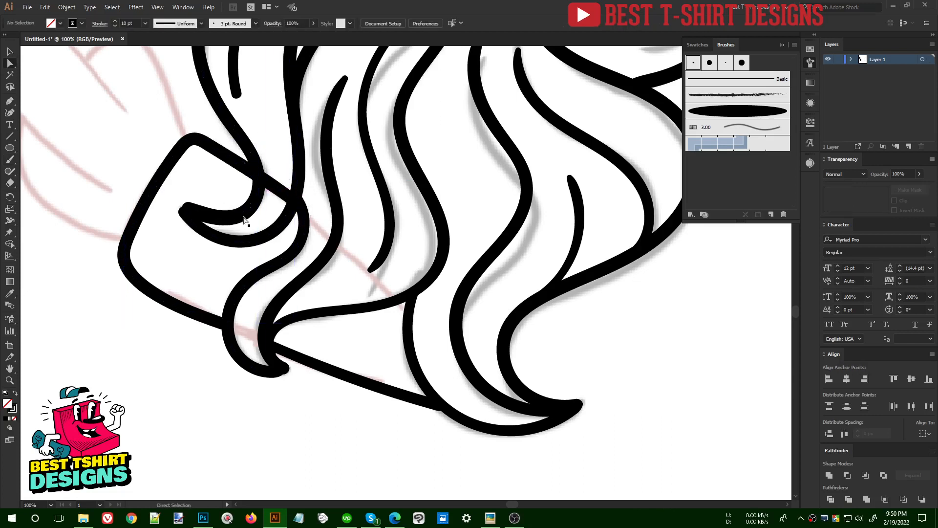
Trace the hand's long raised finger around its rounded tip, redrawing the first stroke closer to the sketch.
scroll(281, 249, "down", 2)
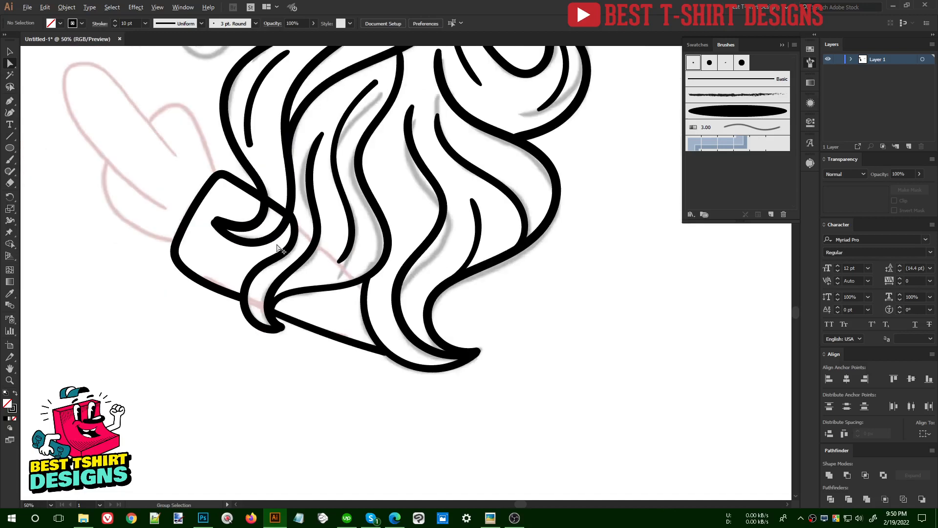
scroll(318, 259, "down", 1)
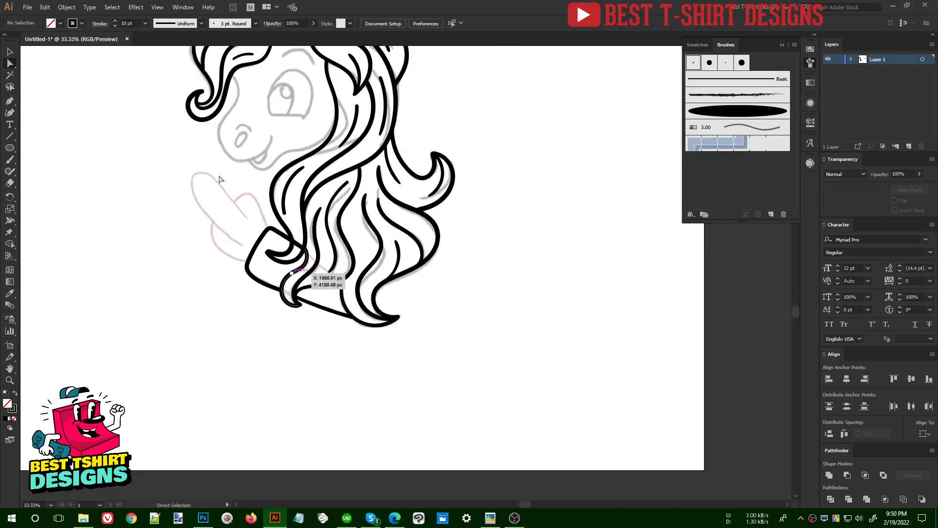
scroll(215, 180, "up", 3)
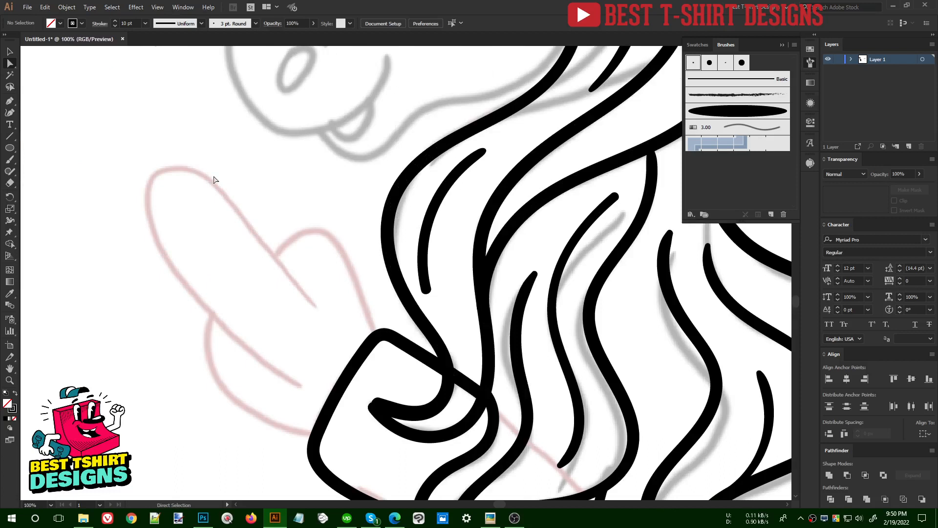
key("b")
mouse_move(299, 384)
left_mouse_down()
mouse_move(218, 313)
mouse_move(147, 184)
mouse_move(226, 196)
mouse_move(313, 308)
left_mouse_up()
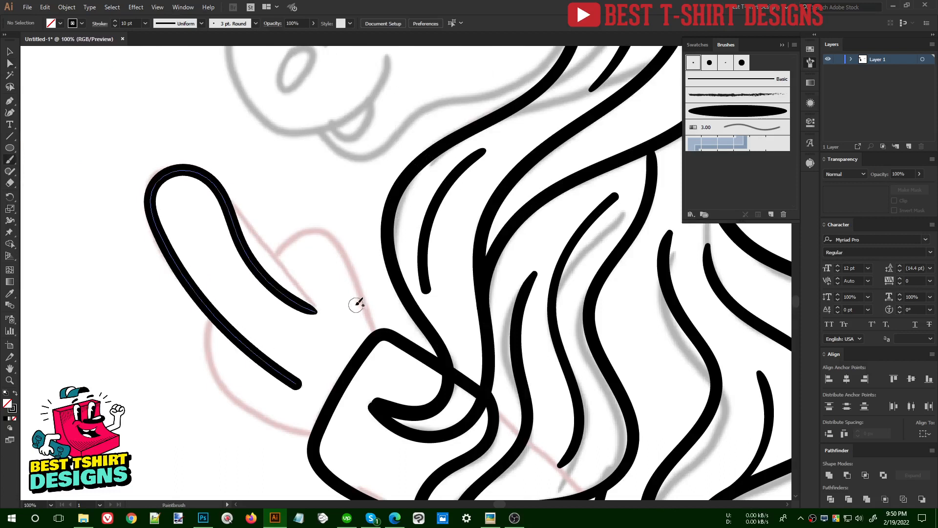
scroll(356, 300, "down", 2)
key("ctrl+z")
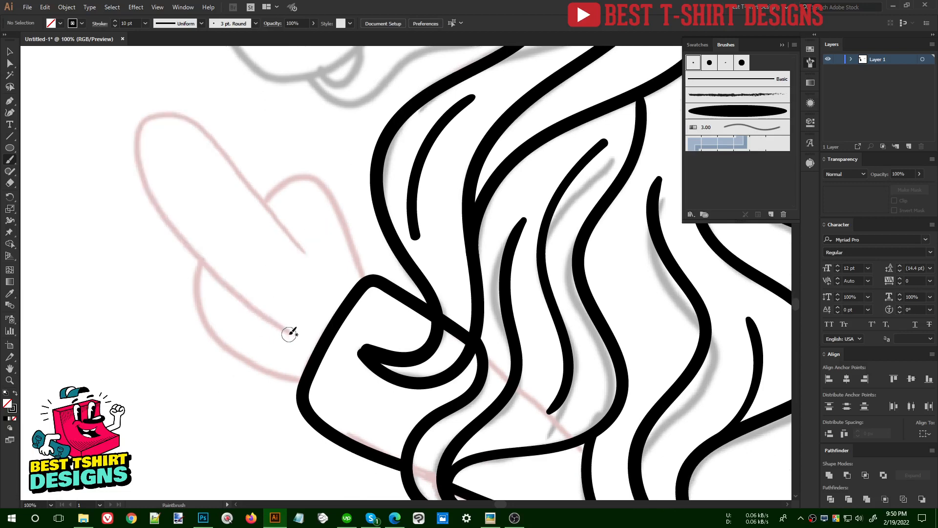
mouse_move(290, 334)
left_mouse_down()
mouse_move(180, 231)
mouse_move(139, 116)
mouse_move(228, 133)
mouse_move(310, 252)
left_mouse_up()
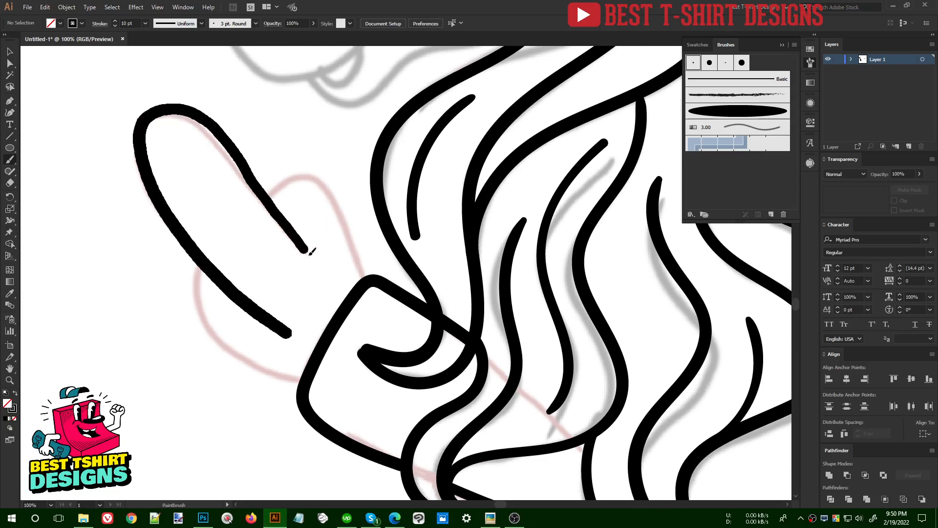
Trace the short rounded finger behind the long one and the curved underside of the hand, both ending at the cuff.
mouse_move(272, 204)
left_mouse_down()
mouse_move(307, 169)
mouse_move(362, 235)
mouse_move(363, 280)
left_mouse_up()
mouse_move(199, 265)
left_mouse_down()
mouse_move(198, 315)
mouse_move(286, 384)
mouse_move(302, 376)
left_mouse_up()
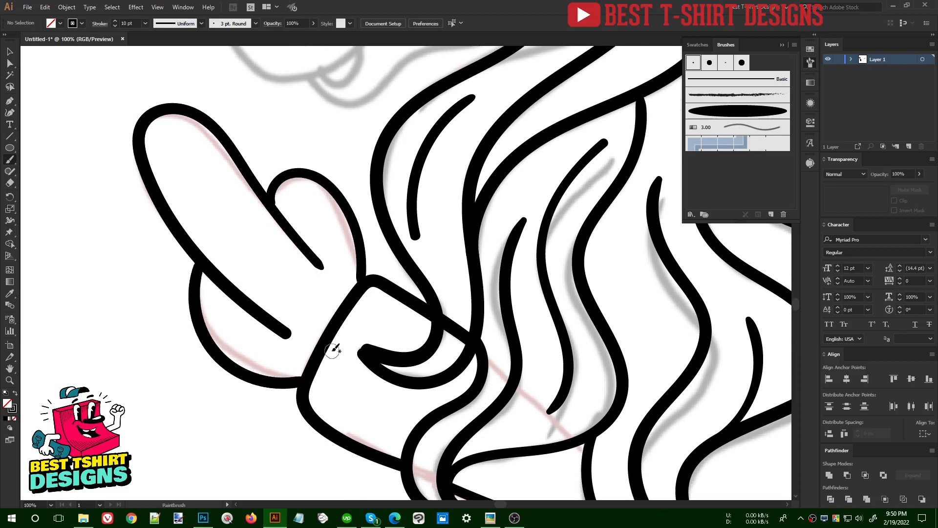
key("a")
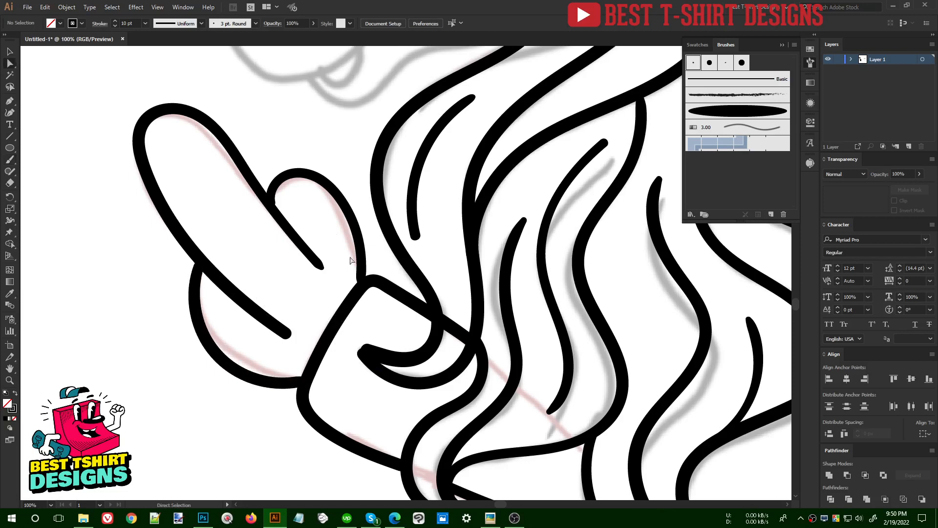
left_click_drag(272, 203, 315, 209)
left_click(251, 209)
Trace the face from the forelock around the muzzle into the smile, and ink a solid nostril with a small arc above it.
scroll(252, 210, "down", 2, "alt")
key("v")
scroll(248, 245, "down", 1, "alt")
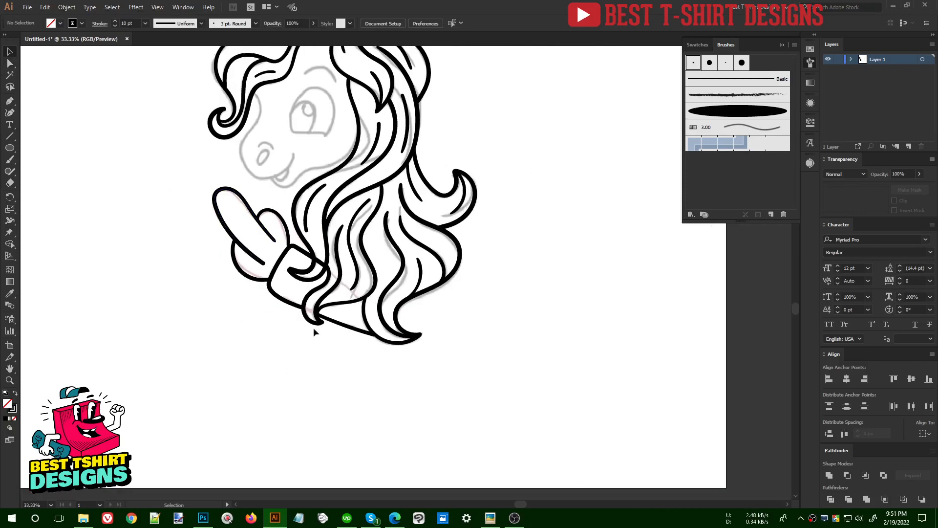
scroll(313, 328, "up", 1)
scroll(289, 115, "up", 1, "alt")
left_click_drag(289, 115, 323, 194)
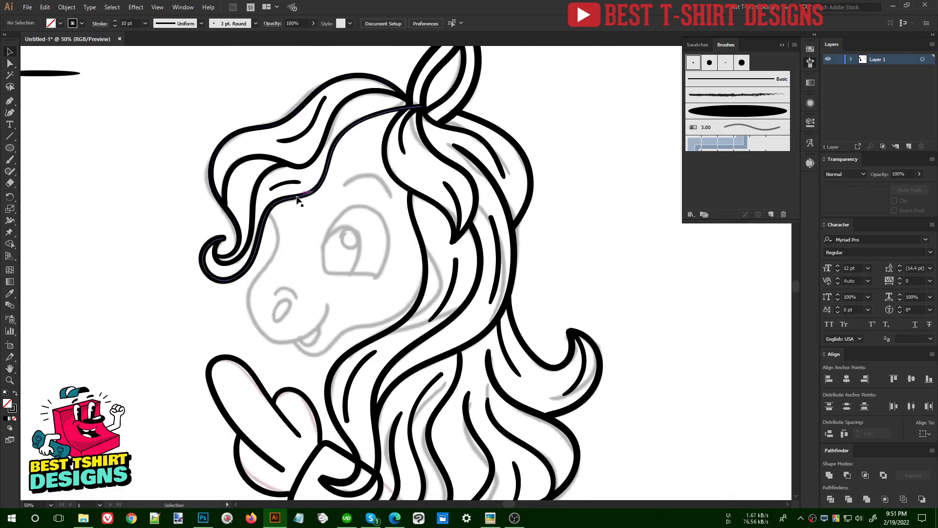
scroll(300, 201, "up", 1, "alt")
scroll(349, 243, "down", 1)
key("b")
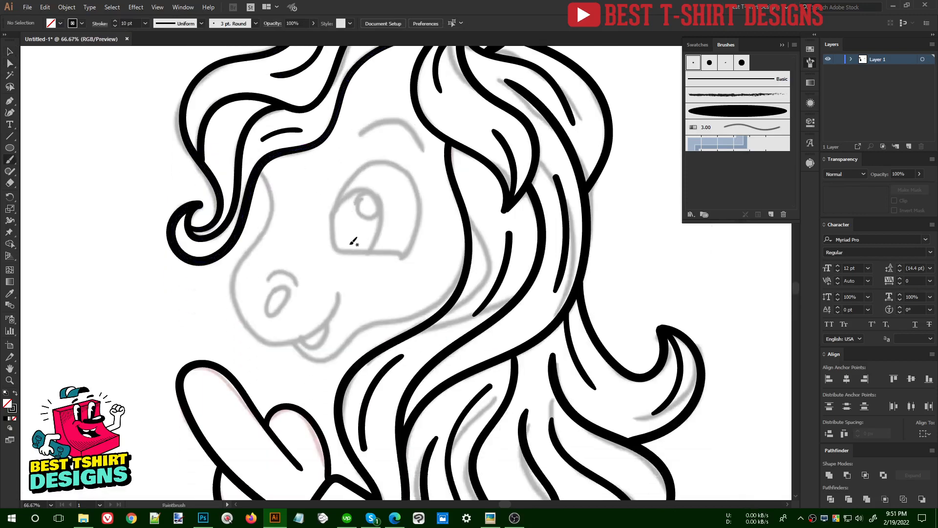
left_click_drag(353, 241, 355, 227)
mouse_move(258, 153)
left_mouse_down()
mouse_move(273, 190)
mouse_move(238, 251)
mouse_move(239, 311)
mouse_move(292, 322)
mouse_move(338, 272)
mouse_move(344, 279)
left_mouse_up()
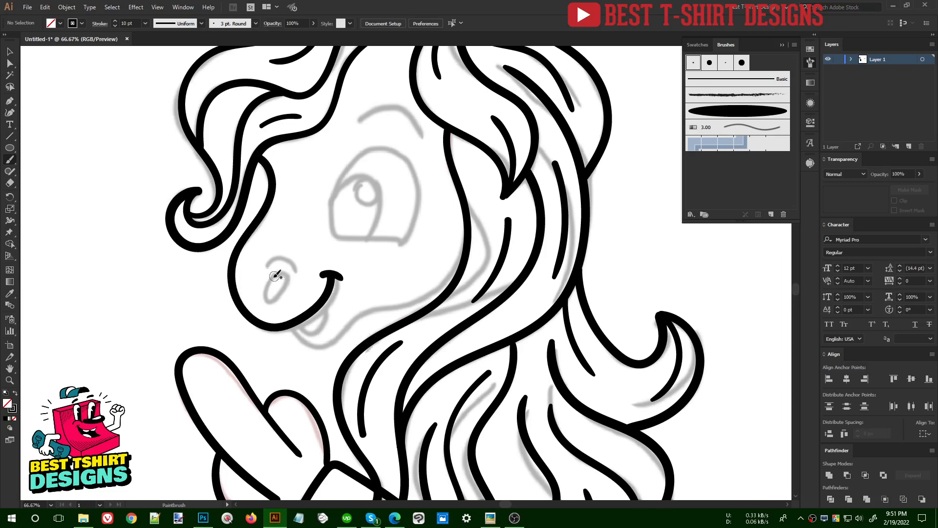
left_click_drag(266, 293, 284, 271)
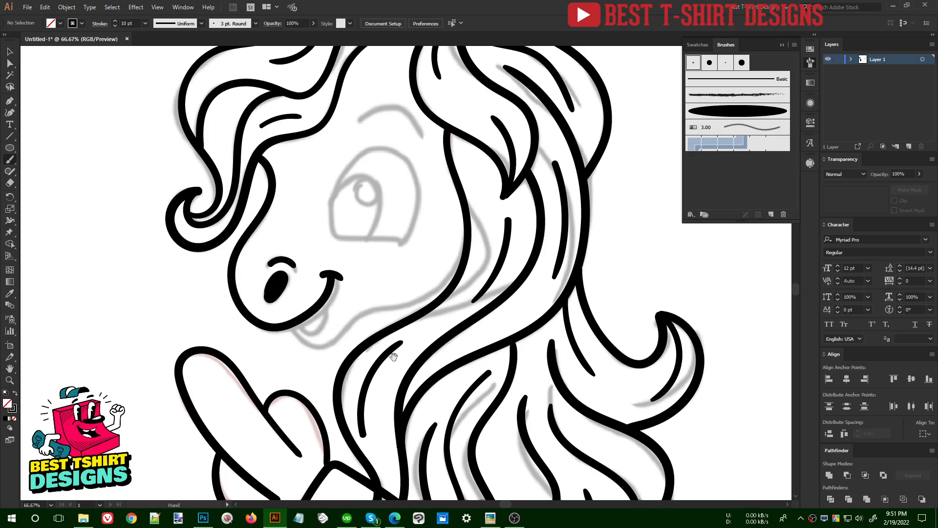
Trace the lower lip and jawline back to the mane, and add the small tongue inside the mouth.
left_click_drag(372, 347, 356, 325)
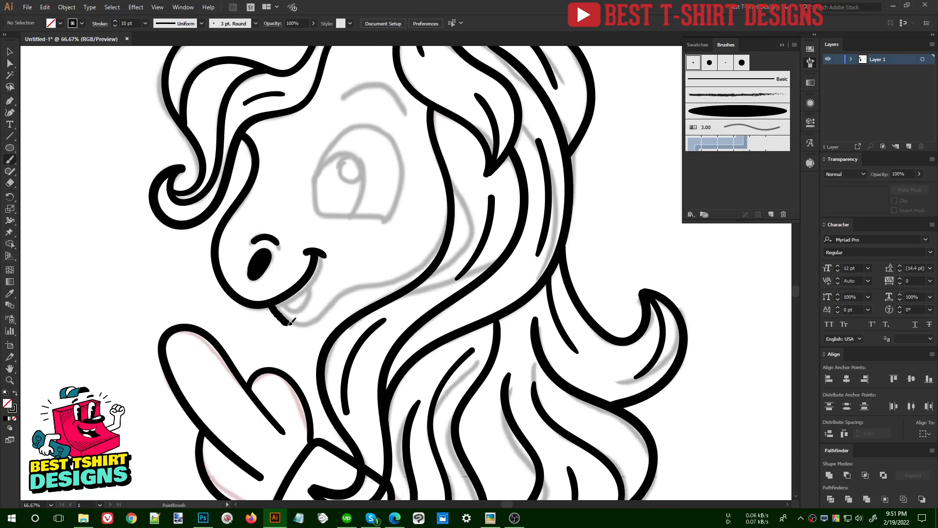
left_click_drag(290, 322, 389, 278)
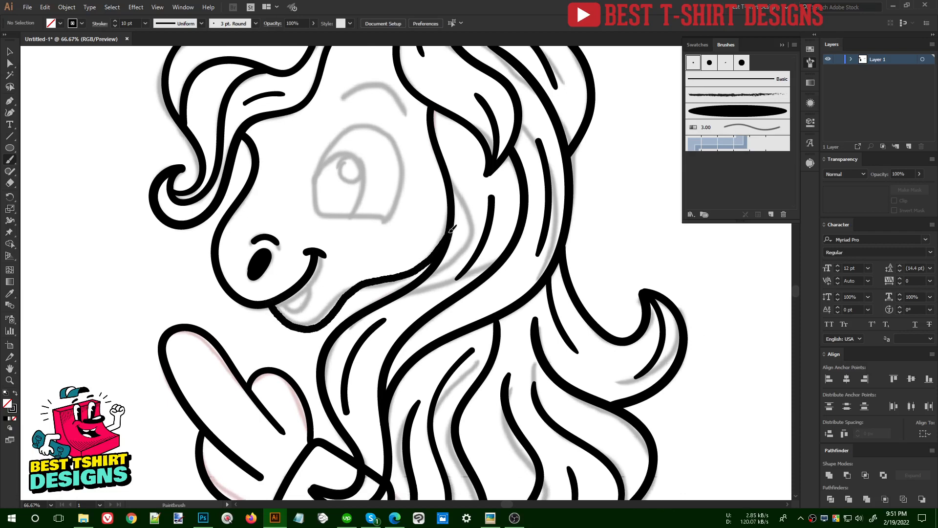
left_click_drag(452, 228, 455, 182)
mouse_move(283, 297)
left_mouse_down()
mouse_move(306, 306)
mouse_move(310, 280)
left_mouse_up()
Trace the eye's outline, lower lid and iris, and fill the iris solid black around a small round highlight.
left_click_drag(405, 227, 374, 282)
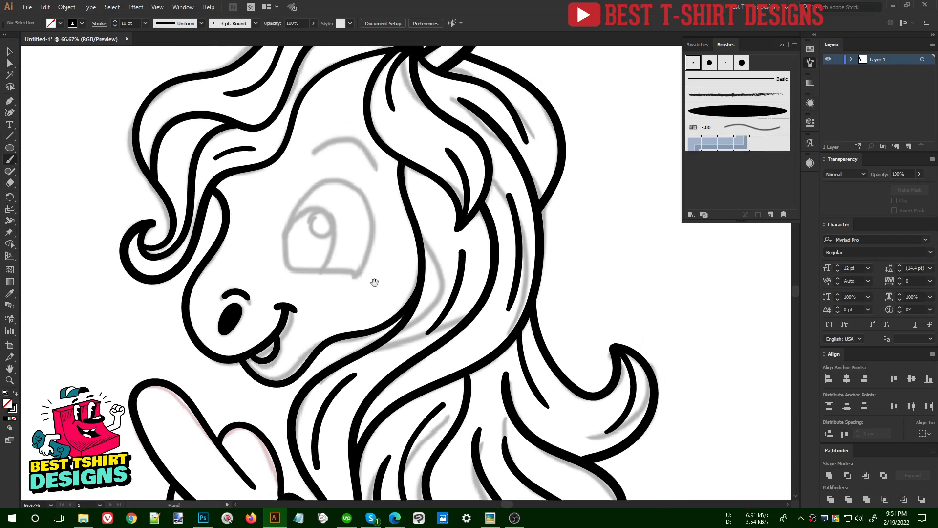
mouse_move(288, 223)
left_mouse_down()
mouse_move(282, 241)
mouse_move(313, 266)
mouse_move(354, 270)
left_mouse_up()
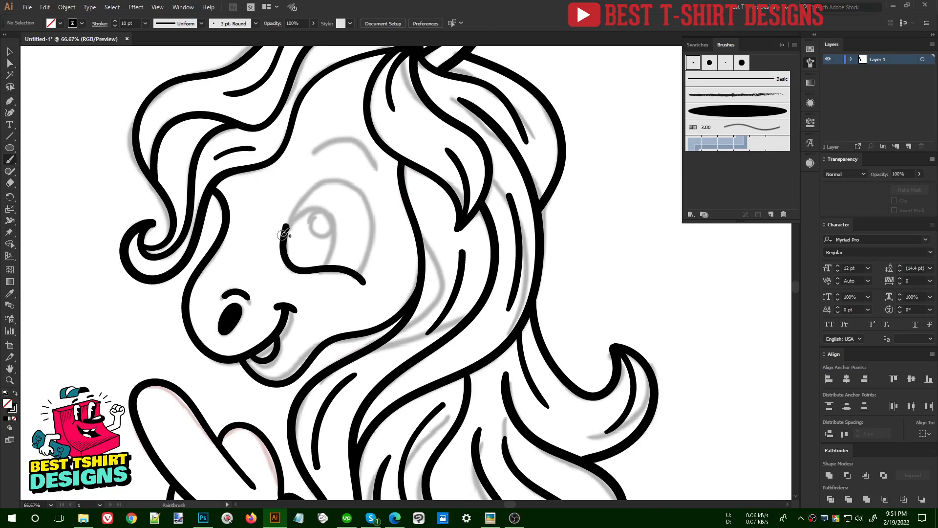
mouse_move(282, 235)
left_mouse_down()
mouse_move(295, 202)
mouse_move(338, 175)
mouse_move(362, 188)
mouse_move(372, 217)
mouse_move(361, 275)
left_mouse_up()
mouse_move(292, 224)
left_mouse_down()
mouse_move(308, 206)
mouse_move(326, 208)
mouse_move(335, 249)
mouse_move(318, 266)
left_mouse_up()
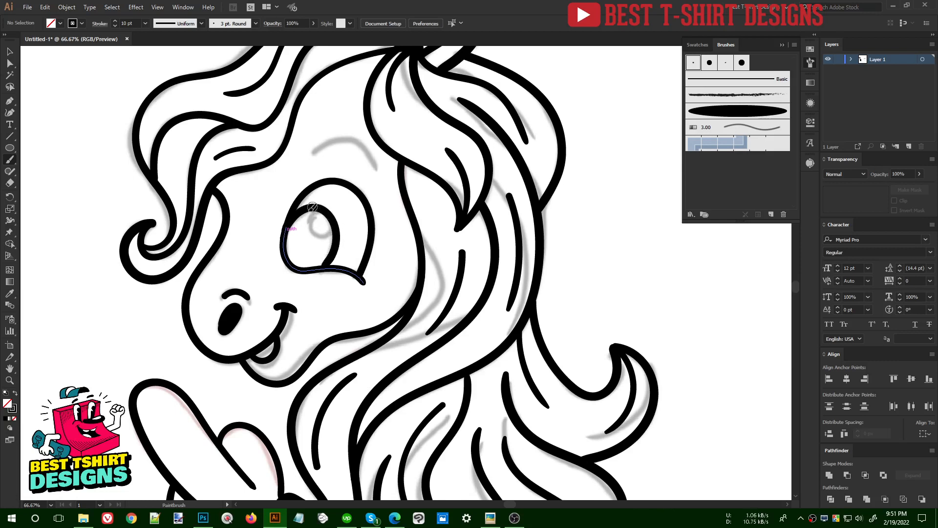
mouse_move(313, 207)
left_mouse_down()
mouse_move(320, 231)
mouse_move(327, 217)
mouse_move(330, 230)
mouse_move(314, 241)
mouse_move(304, 211)
left_mouse_up()
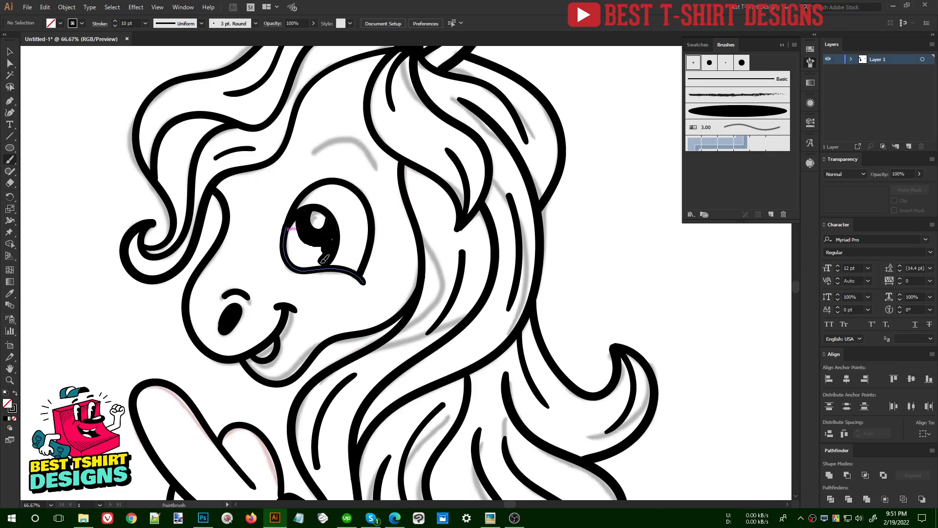
mouse_move(323, 259)
left_mouse_down()
mouse_move(305, 266)
mouse_move(291, 255)
mouse_move(297, 221)
mouse_move(311, 245)
left_mouse_up()
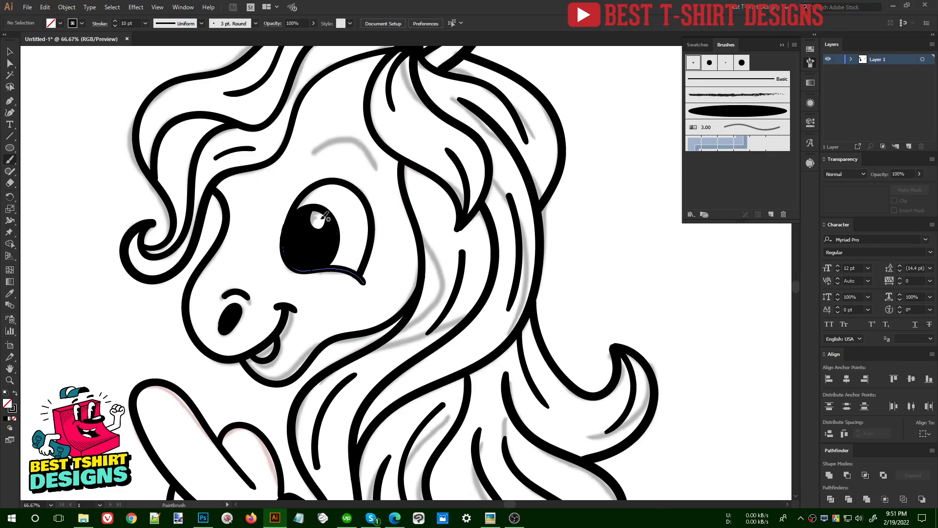
Draw short lashes at the eye's rear corner and trace the arched eyebrow above the eye.
key("space")
mouse_move(387, 269)
left_mouse_down()
mouse_move(386, 299)
mouse_move(376, 295)
mouse_move(381, 286)
left_mouse_up()
key("ctrl+z")
key("ctrl+z")
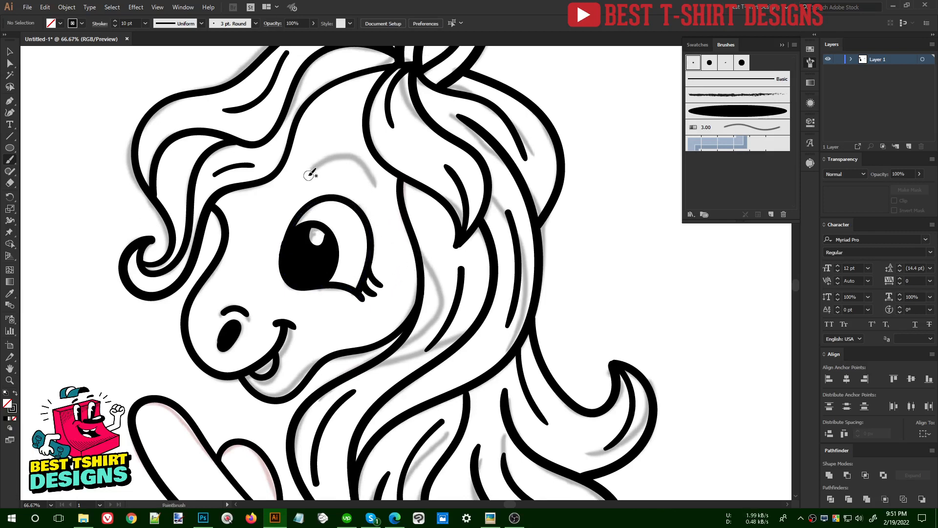
mouse_move(308, 173)
left_mouse_down()
mouse_move(364, 165)
mouse_move(380, 187)
left_mouse_up()
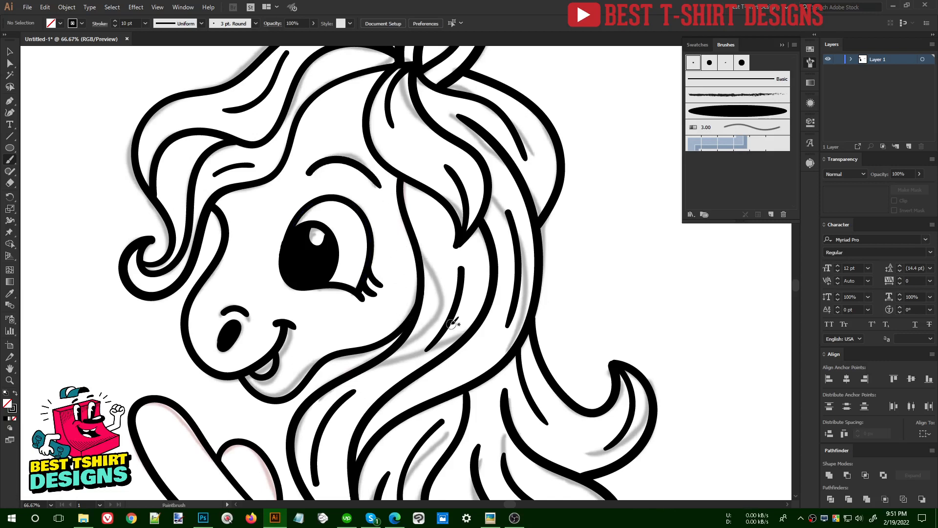
scroll(450, 324, "up", 2)
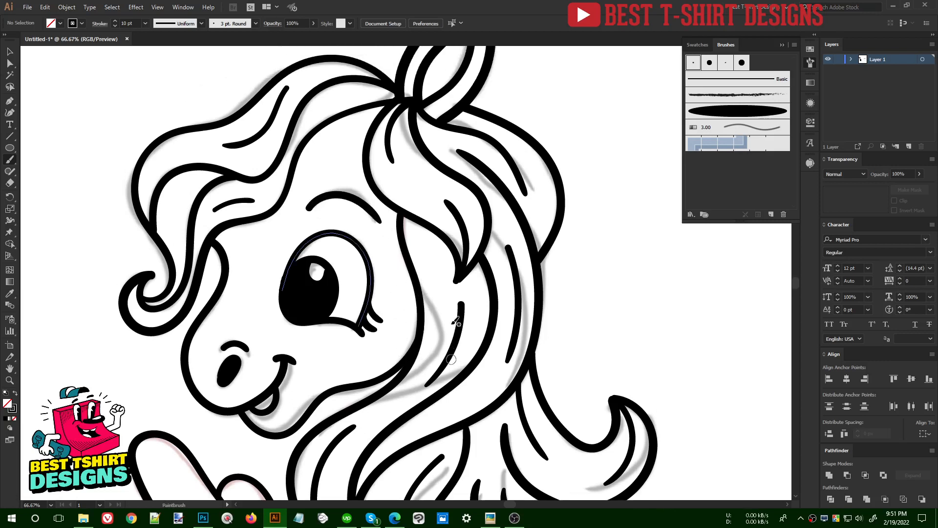
scroll(345, 114, "up", 1)
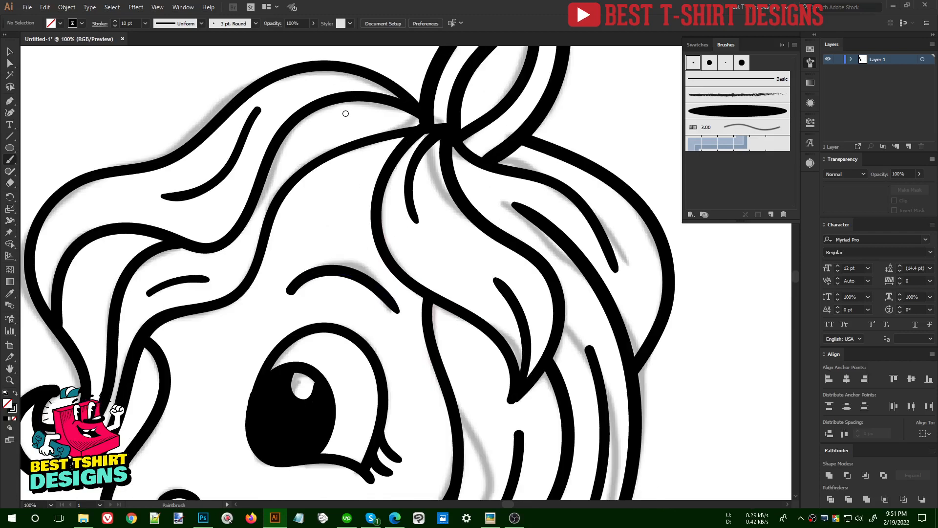
scroll(345, 113, "up", 1)
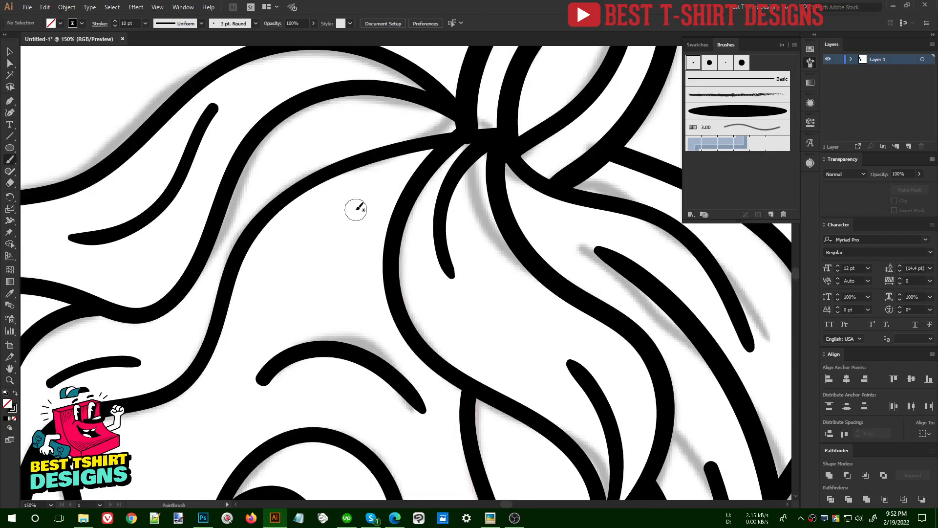
mouse_move(398, 200)
left_mouse_down()
mouse_move(305, 242)
mouse_move(229, 247)
left_mouse_up()
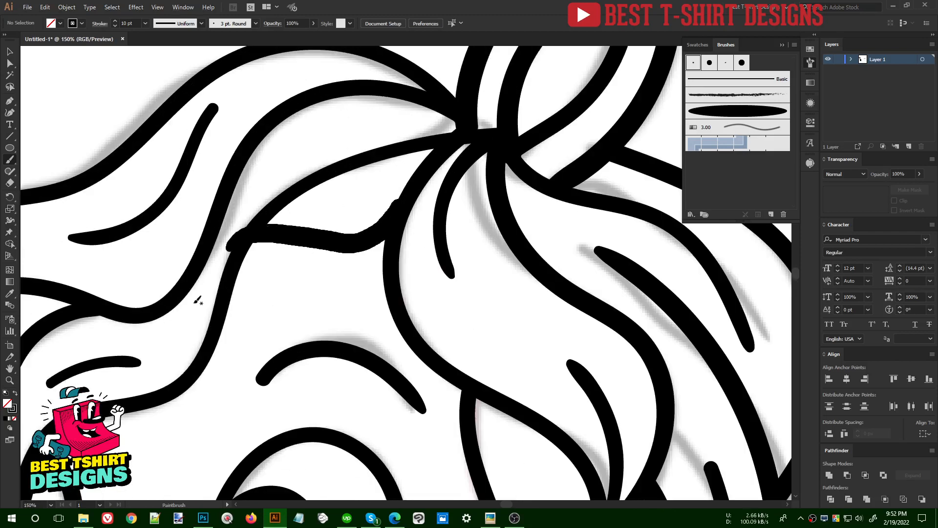
key("ctrl+z")
mouse_move(396, 210)
left_mouse_down()
mouse_move(354, 247)
mouse_move(230, 250)
left_mouse_up()
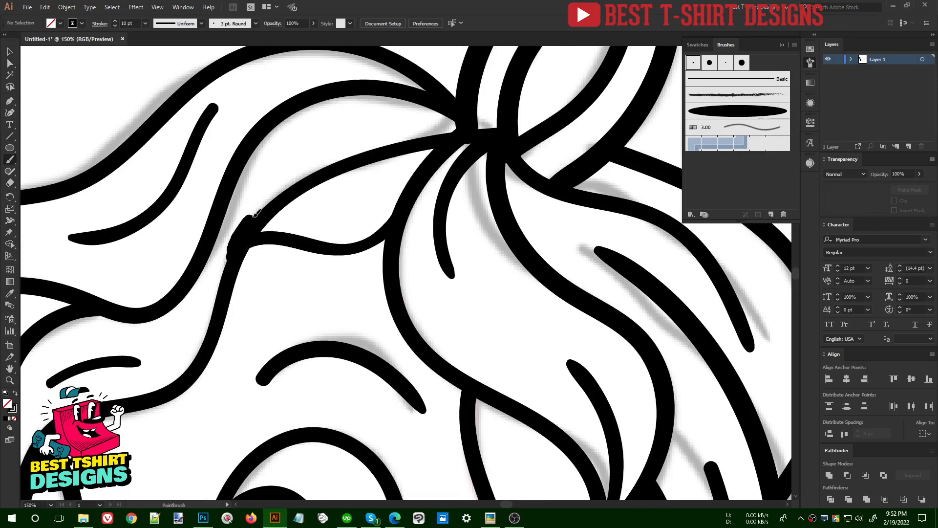
mouse_move(255, 213)
left_mouse_down()
mouse_move(304, 186)
mouse_move(386, 171)
left_mouse_up()
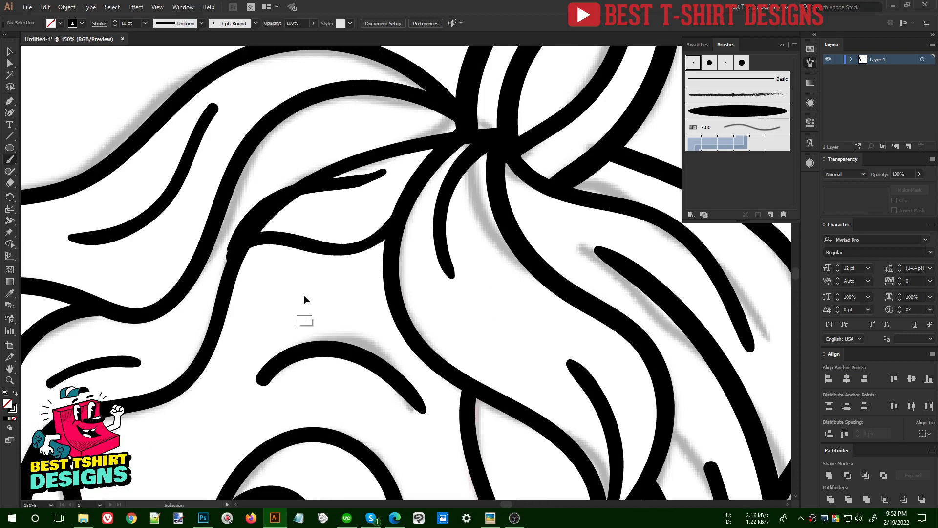
key("ctrl+z")
key("ctrl+z")
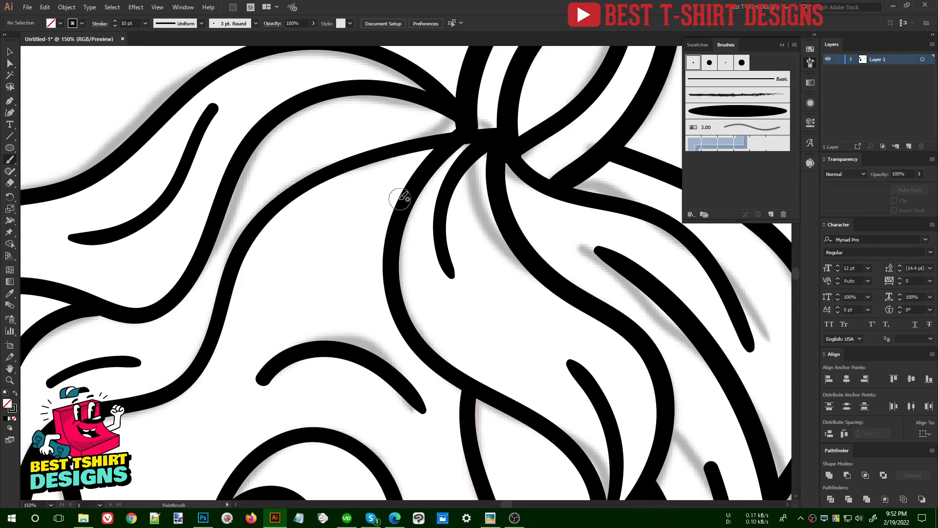
Draw the lower edge of an extra hair lock across the forehead and add short inner strands at both of its ends.
mouse_move(402, 201)
left_mouse_down()
mouse_move(356, 250)
mouse_move(242, 269)
mouse_move(296, 221)
left_mouse_up()
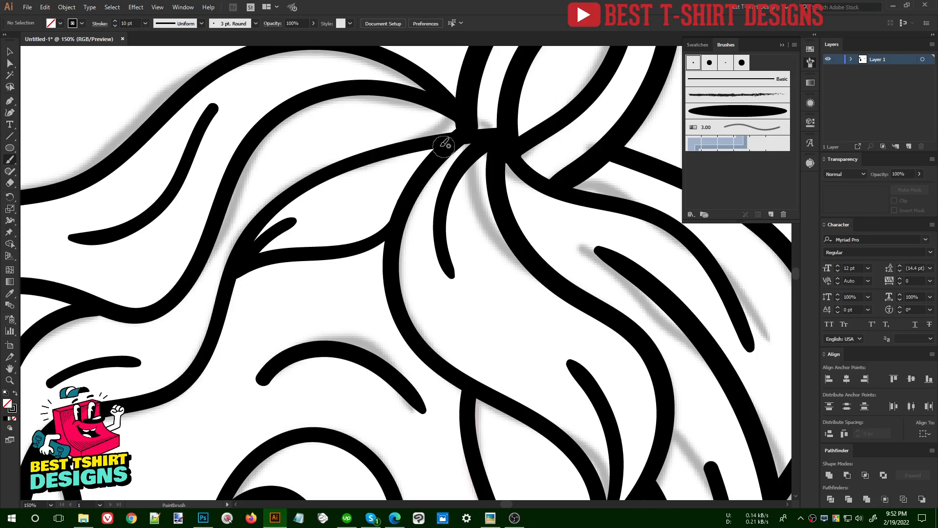
left_click_drag(444, 145, 364, 191)
scroll(289, 249, "down", 5)
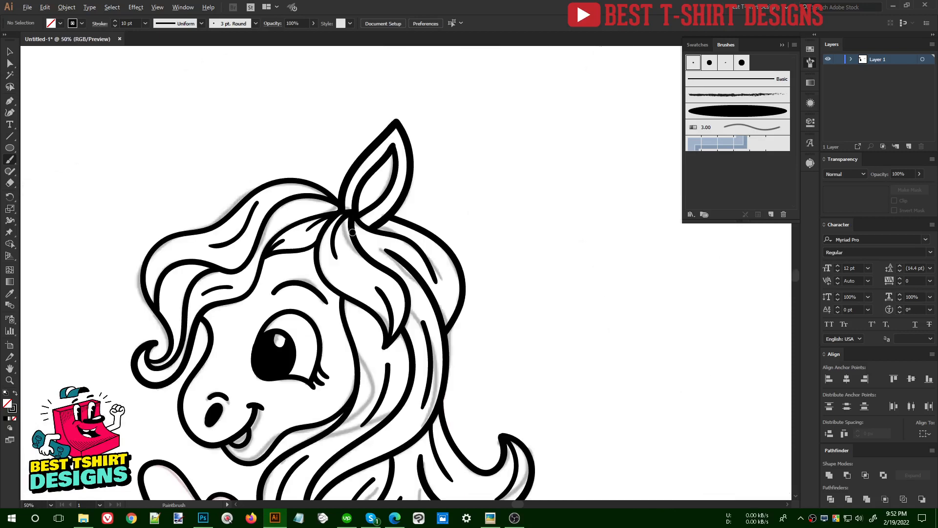
Place a backup copy of the complete horse line art beside the artboard and move the original line art off the faded sketch.
scroll(418, 279, "down", 2)
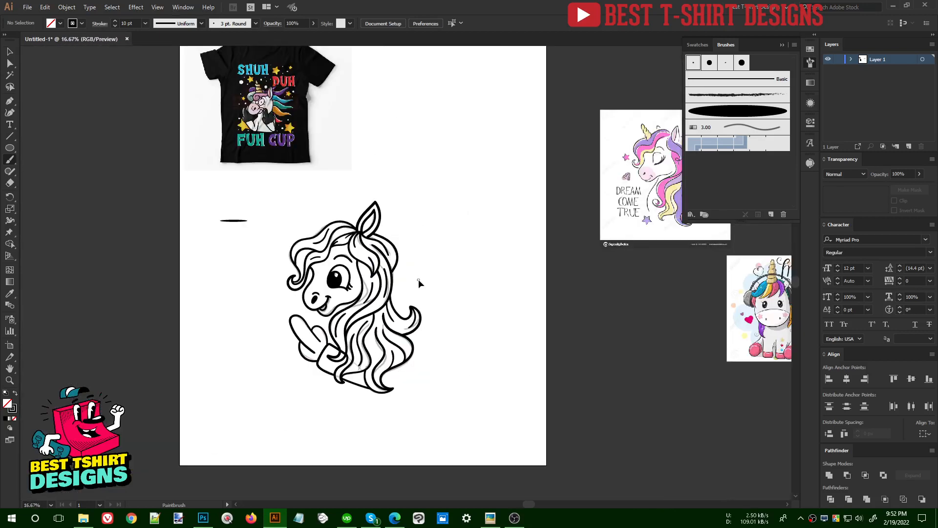
key("v")
scroll(409, 292, "up", 2)
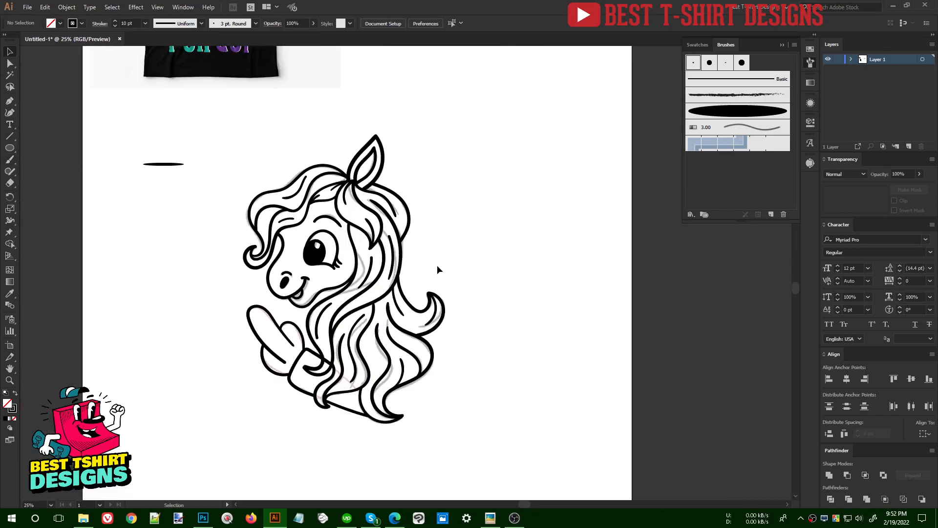
scroll(436, 265, "down", 1)
left_click_drag(292, 166, 477, 387)
left_click_drag(421, 320, 421, 319)
scroll(421, 317, "up", 1)
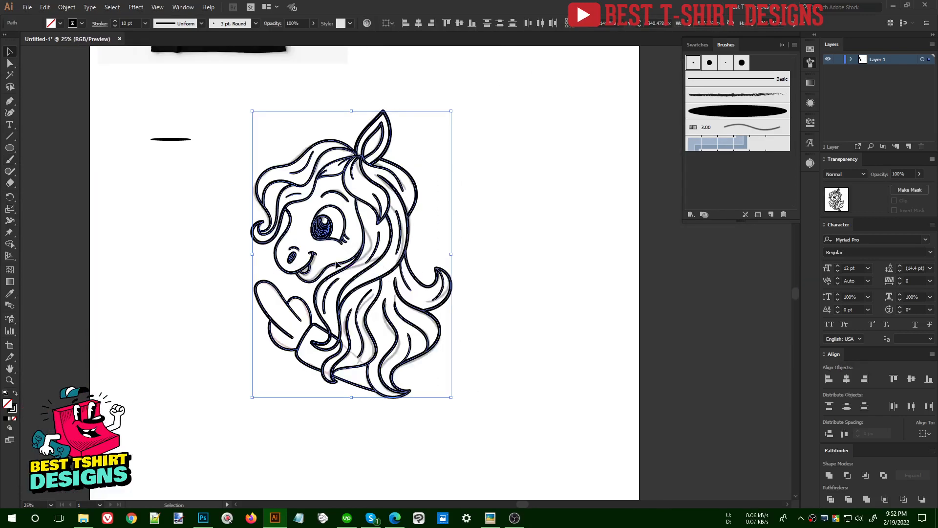
left_click(488, 285)
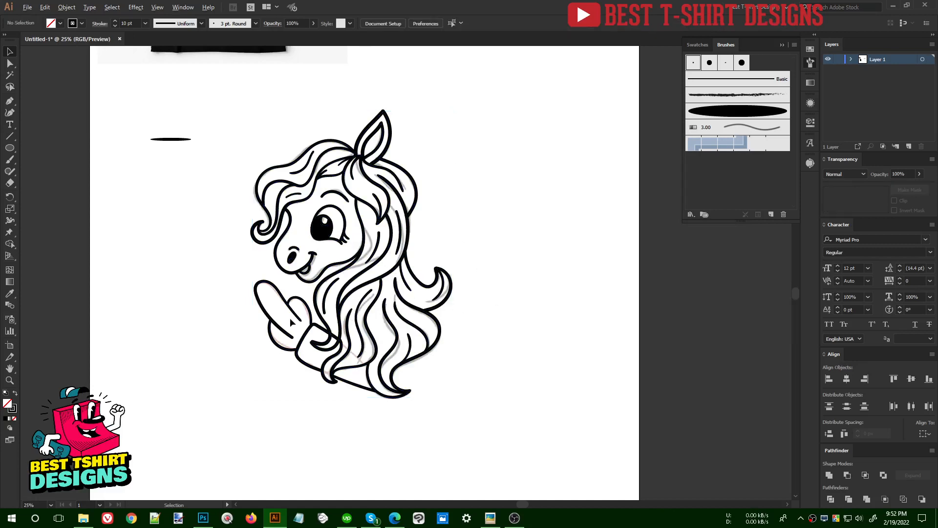
scroll(292, 318, "down", 1)
mouse_move(256, 165)
left_mouse_down()
mouse_move(414, 397)
mouse_move(411, 356)
mouse_move(384, 316)
mouse_move(663, 386)
mouse_move(577, 330)
mouse_move(444, 278)
mouse_move(430, 261)
left_mouse_up()
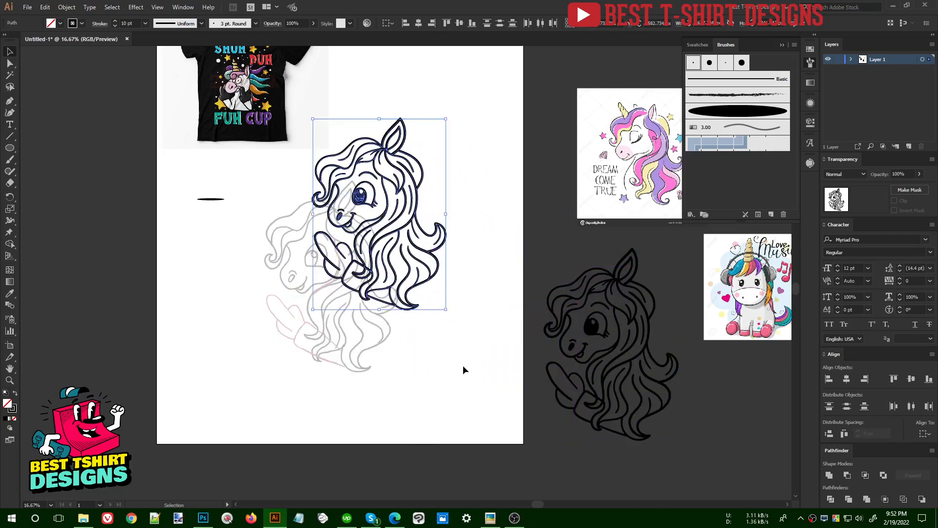
left_click(449, 376)
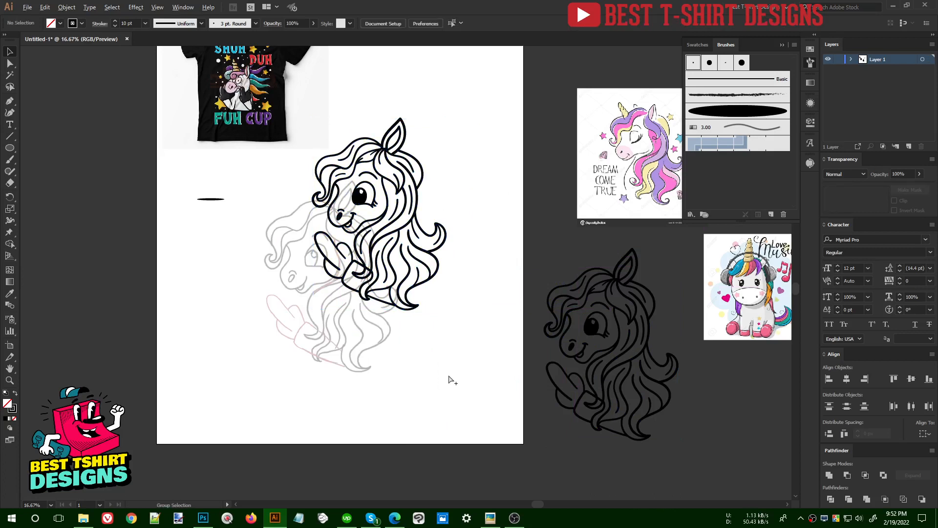
Move the faded sketch and the small flat black ellipse off the artboard.
left_click_drag(331, 304, 94, 302)
left_click_drag(148, 243, 99, 261)
left_click(211, 199)
left_click_drag(212, 199, 121, 148)
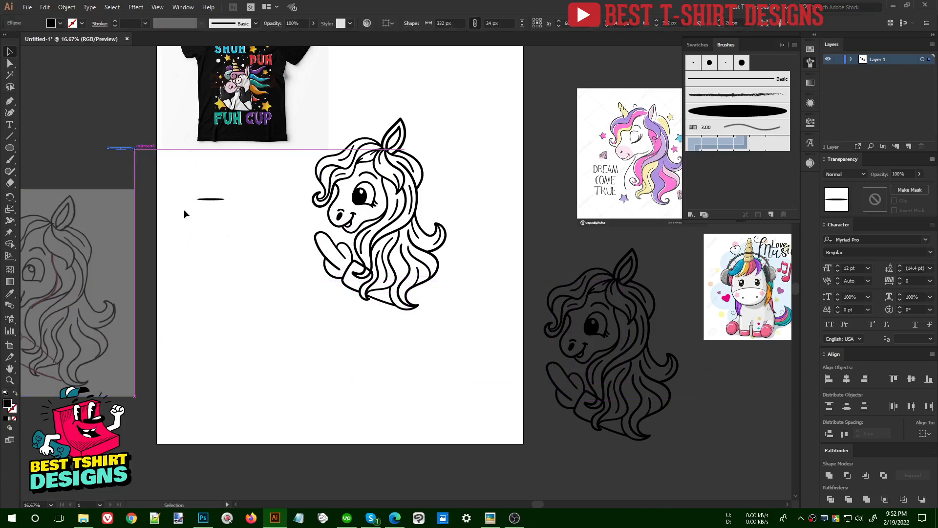
Select the line art on the artboard and expand the appearance of its brush strokes into filled outlines.
left_click(335, 143)
scroll(318, 147, "up", 3)
left_click_drag(309, 156, 465, 373)
key("ctrl+equal")
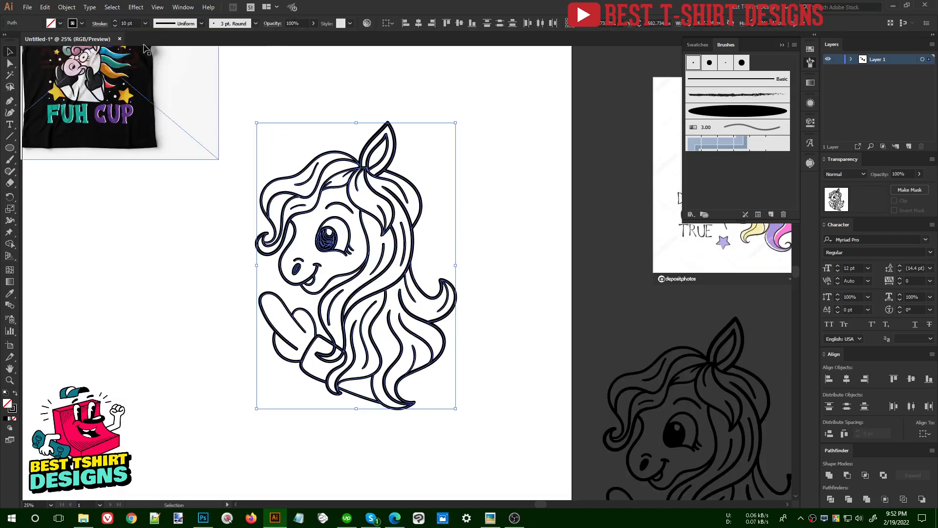
left_click(67, 7)
left_click(83, 125)
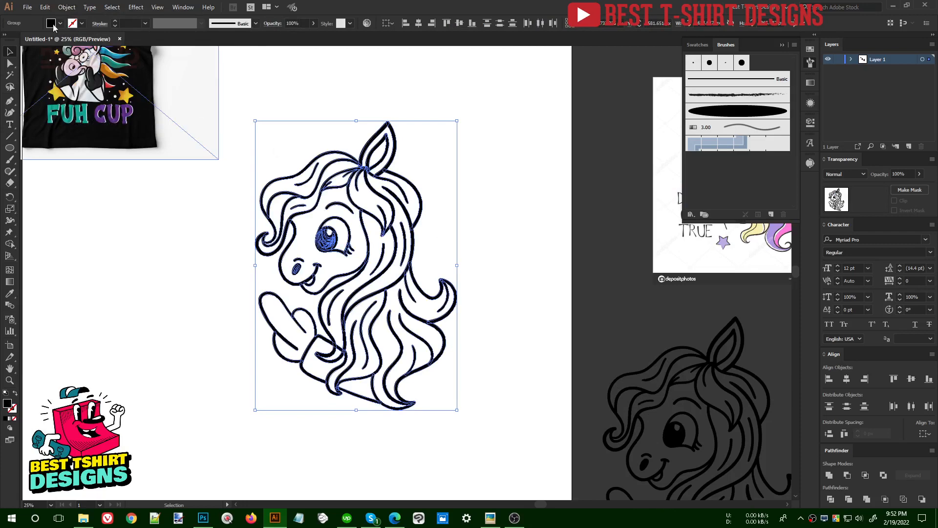
Examine the expanded line art's anchor points and compare it with the live strokes by undoing and redoing the expansion.
key("a")
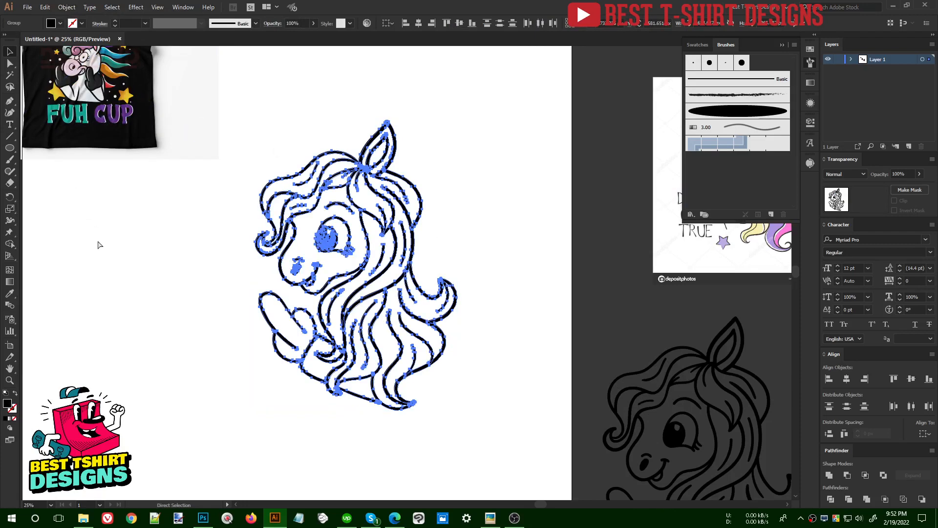
key("ctrl+z")
key("v")
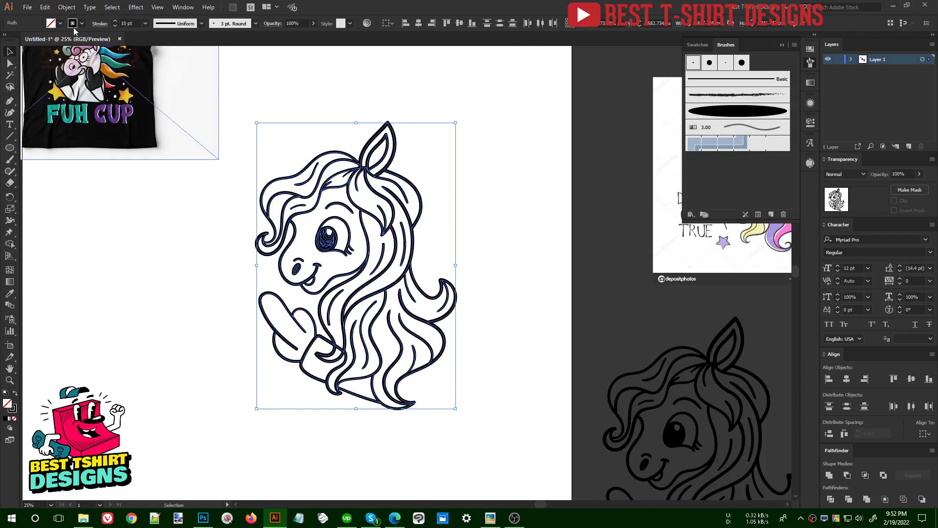
key("ctrl+shift+z")
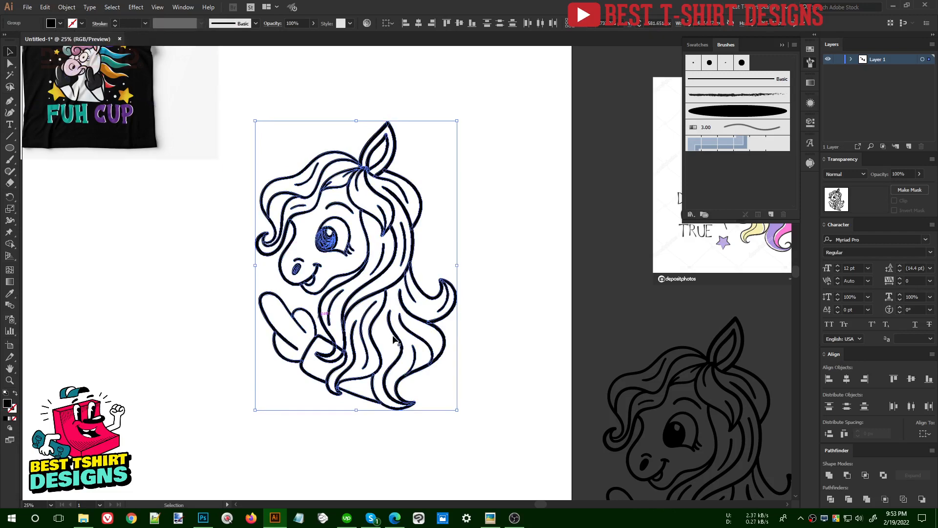
left_click(467, 331)
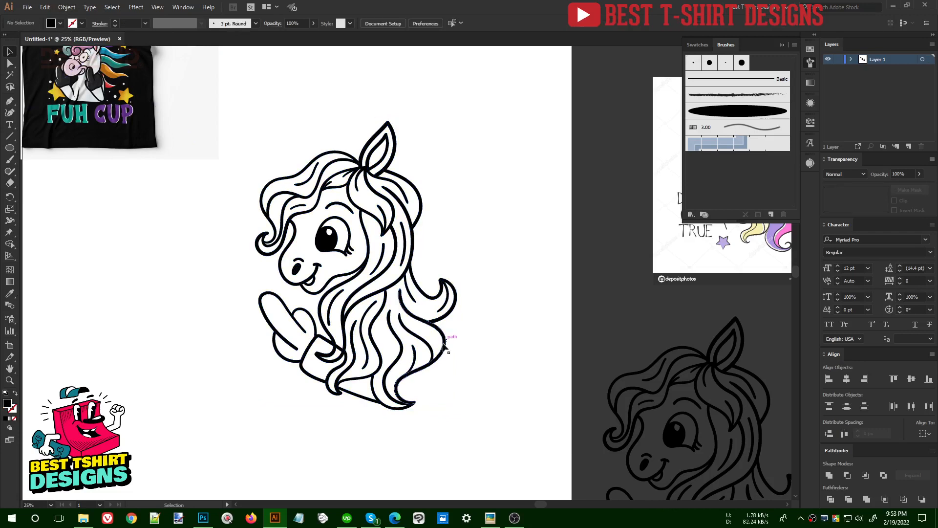
Select the two outlines of the hair strand curling over the sleeve cuff and activate the Eraser tool for them.
scroll(408, 372, "up", 1)
scroll(377, 384, "up", 2)
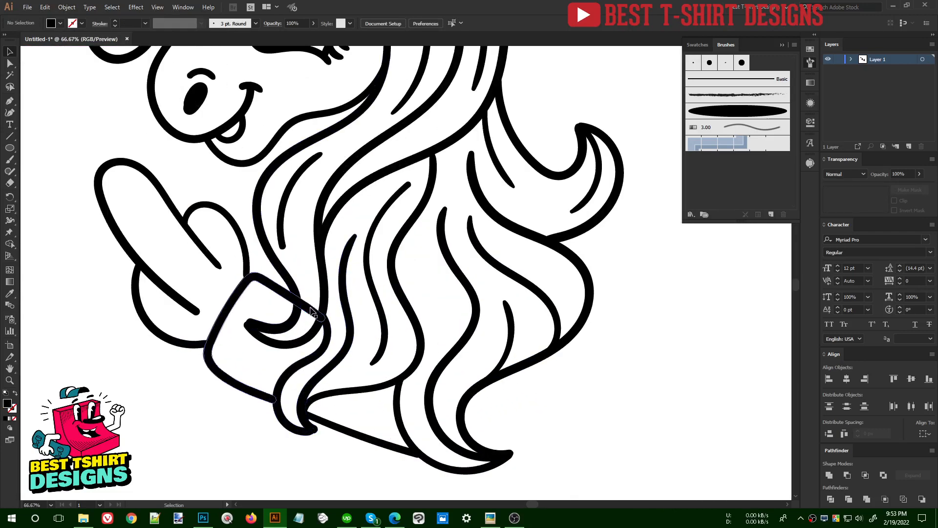
left_click(293, 327)
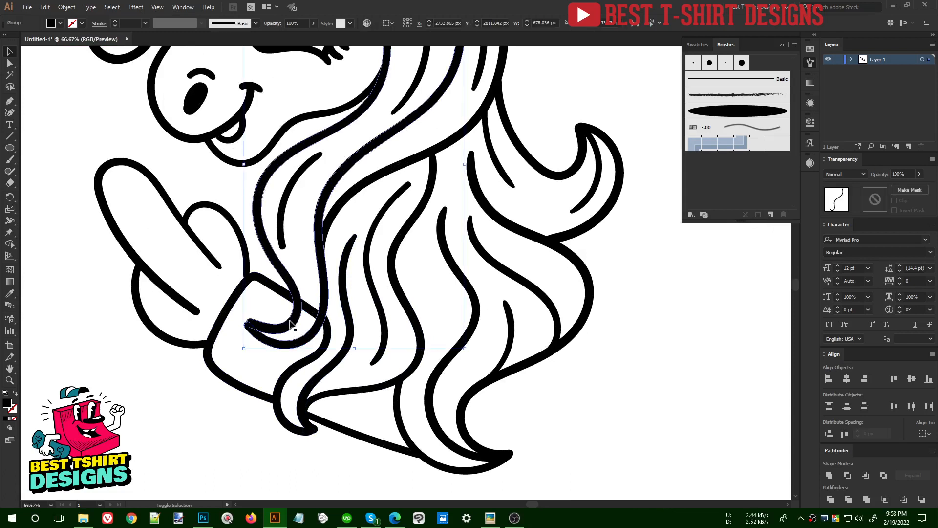
left_click(290, 324, "shift")
key("shift+e")
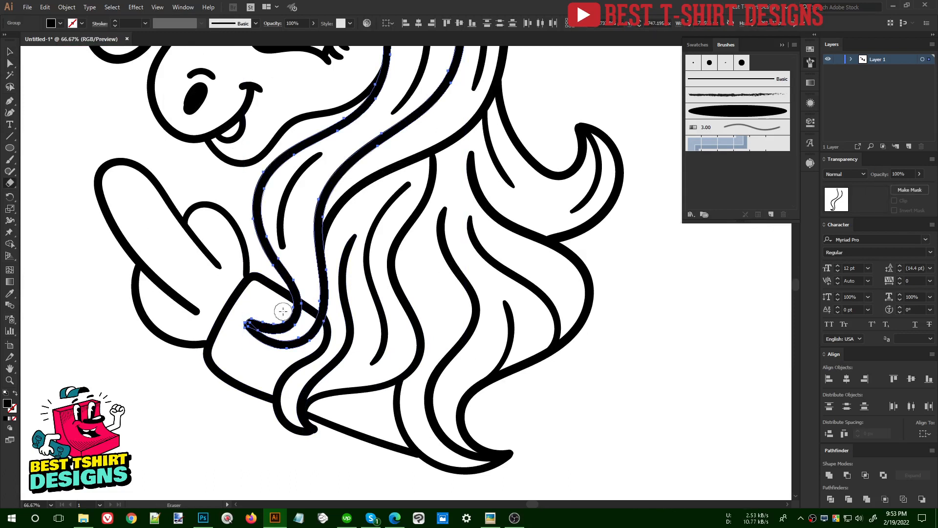
Erase the end of the long hair lock where it overlaps the sleeve cuff.
mouse_move(283, 311)
left_mouse_down()
mouse_move(317, 332)
mouse_move(310, 320)
mouse_move(306, 333)
mouse_move(276, 339)
mouse_move(252, 326)
mouse_move(293, 324)
left_mouse_up()
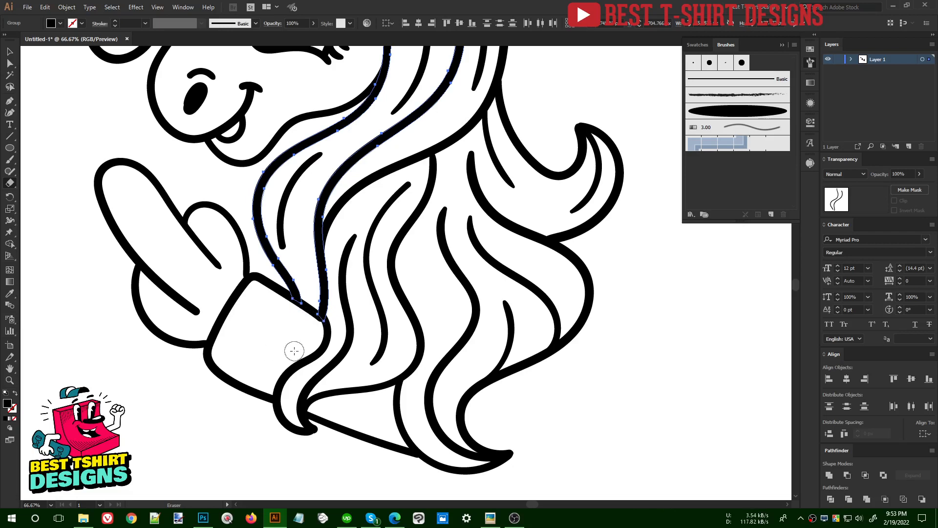
key("v")
left_click(283, 338)
scroll(283, 338, "down", 2)
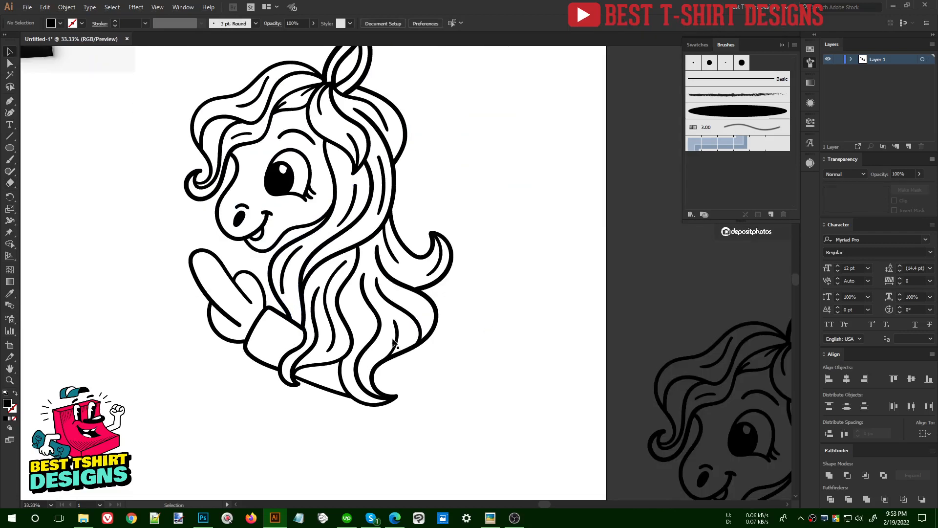
Move the T-shirt reference image farther away from the horse line art to clear space around it.
scroll(366, 369, "down", 1)
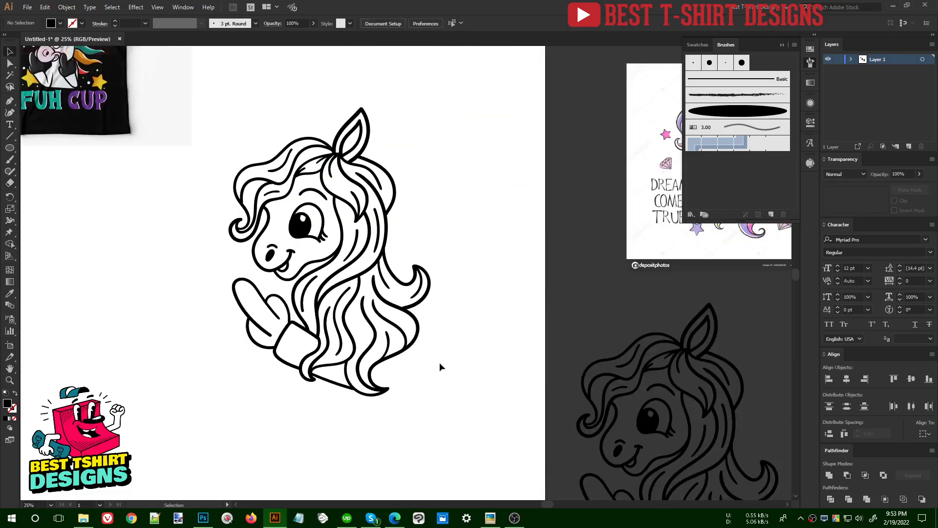
scroll(439, 362, "down", 1)
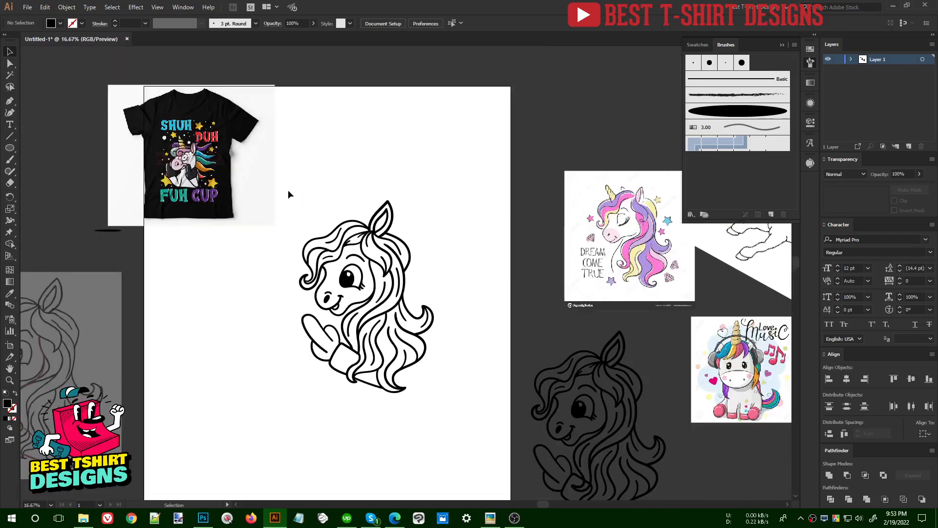
left_click_drag(271, 188, 177, 189)
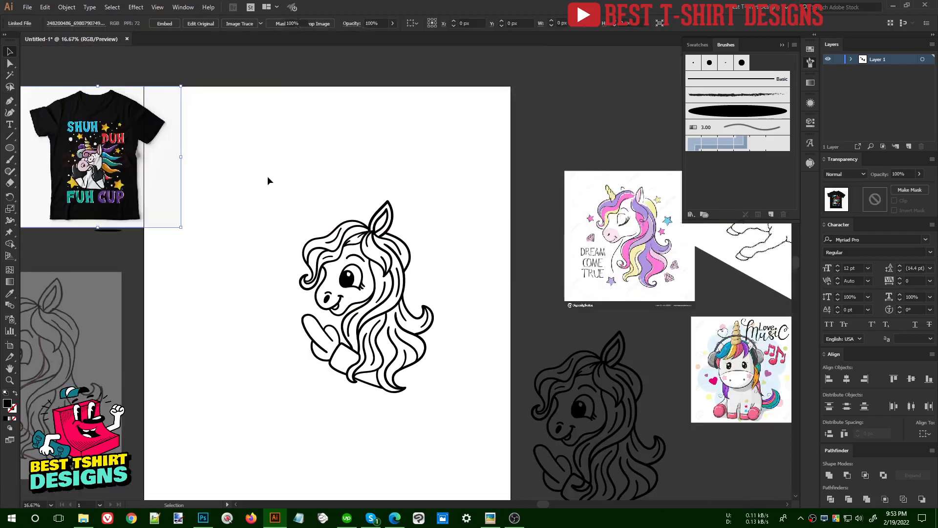
left_click_drag(268, 177, 464, 422)
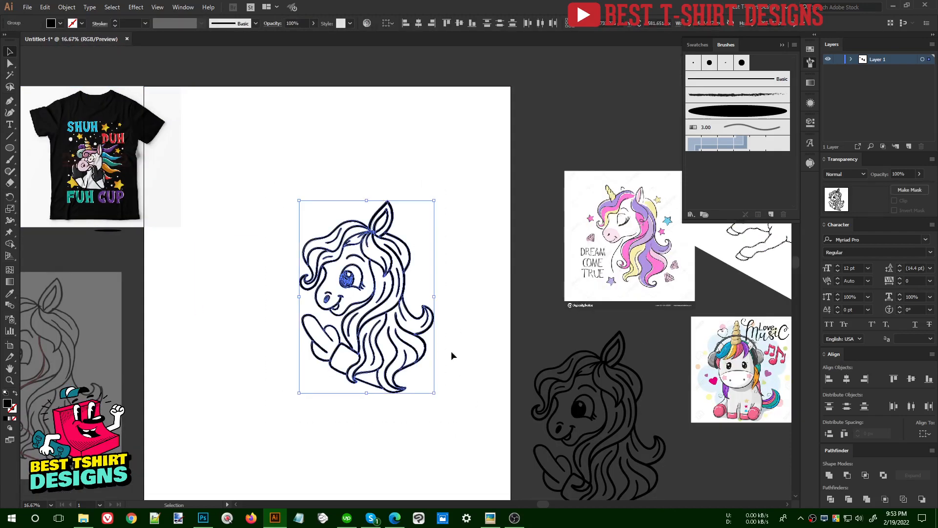
scroll(439, 342, "up", 1)
left_click(218, 169)
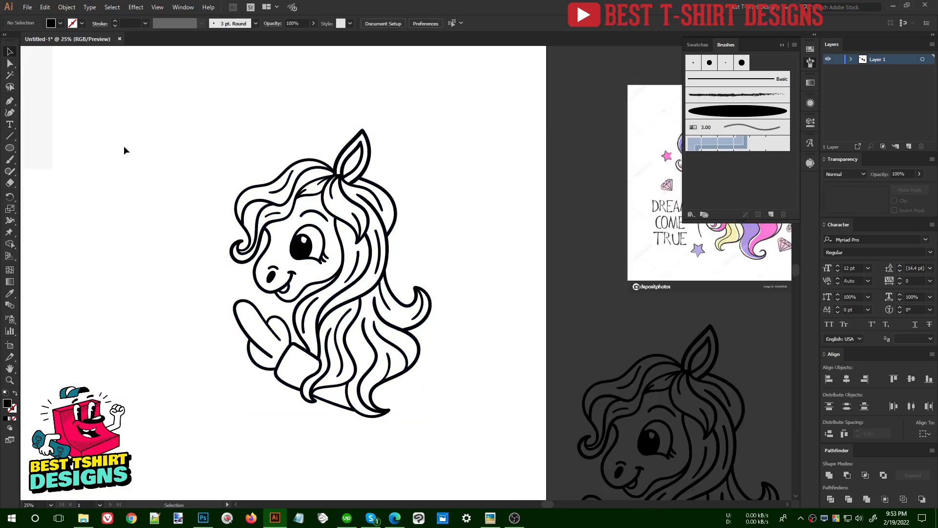
Draw a rectangle about 2228 by 2731 px over the horse line art and fill it with orange.
left_click(9, 148)
left_click_drag(14, 148, 37, 147)
left_click_drag(183, 109, 456, 442)
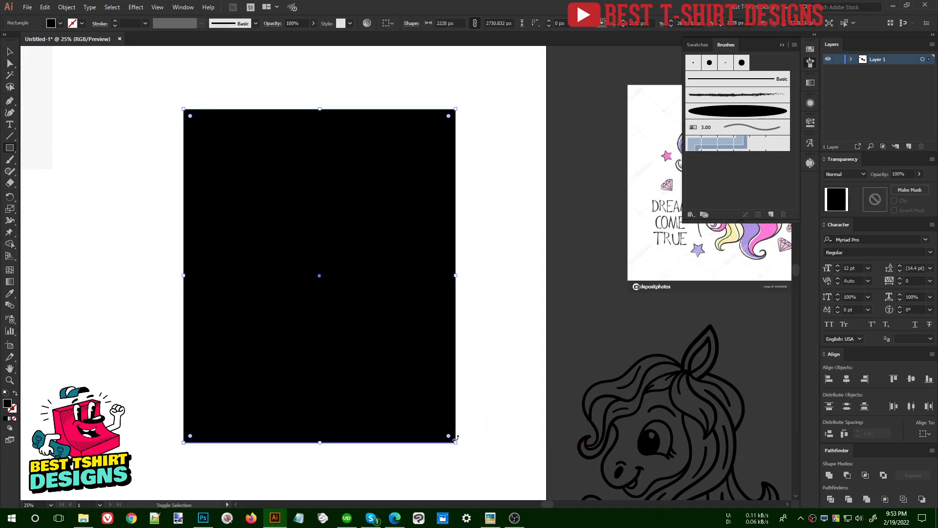
key("v")
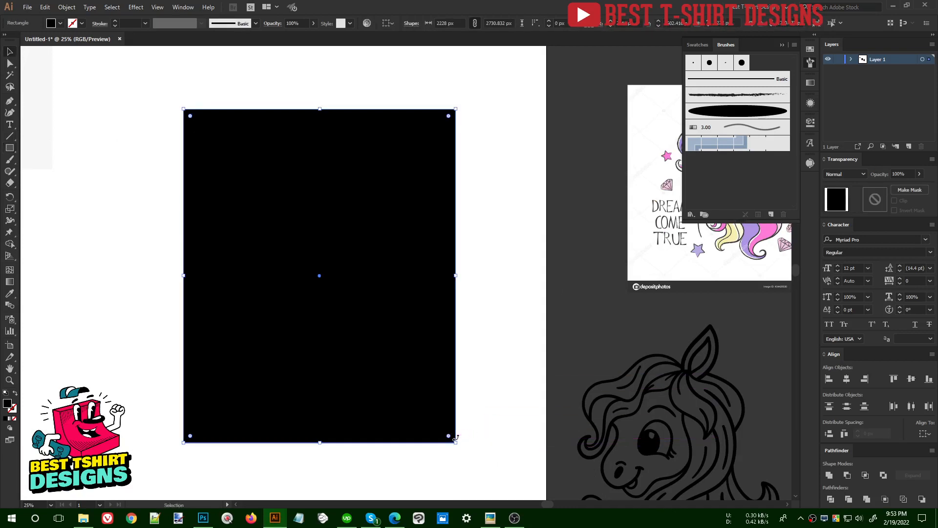
left_click(52, 25)
left_click(96, 43)
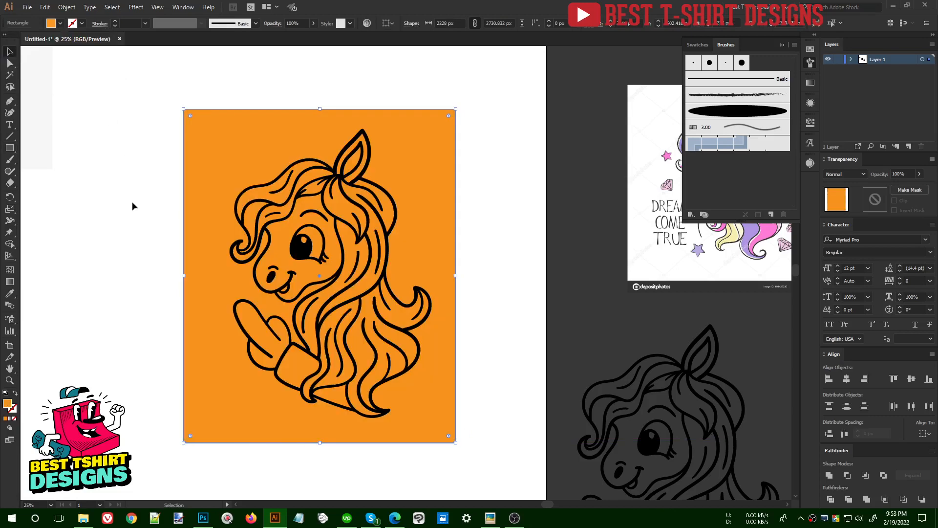
left_click(508, 264)
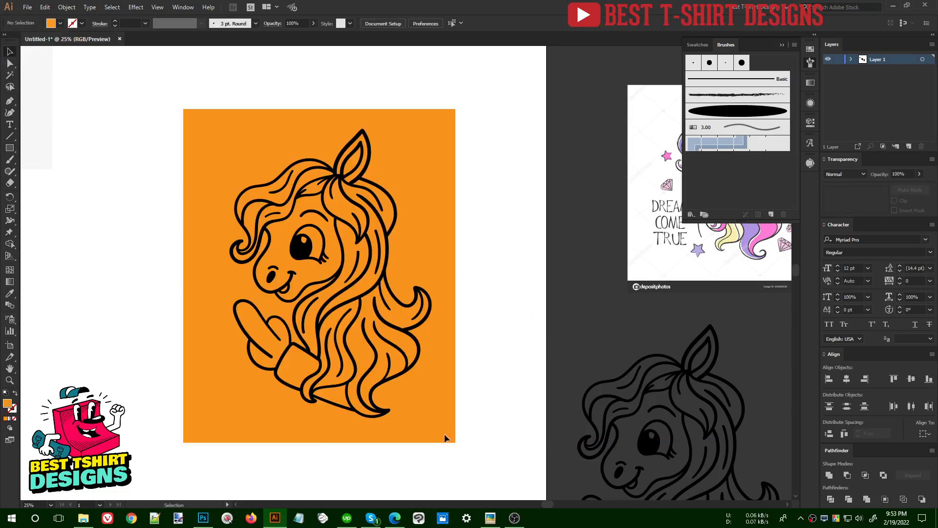
Apply the Trim pathfinder to the orange rectangle together with the horse line art.
left_click_drag(129, 91, 454, 265)
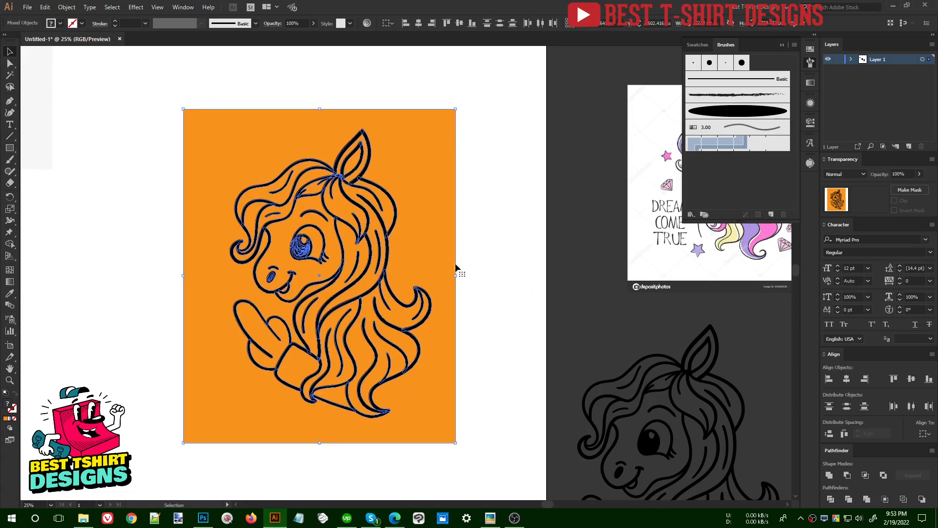
left_click(849, 499)
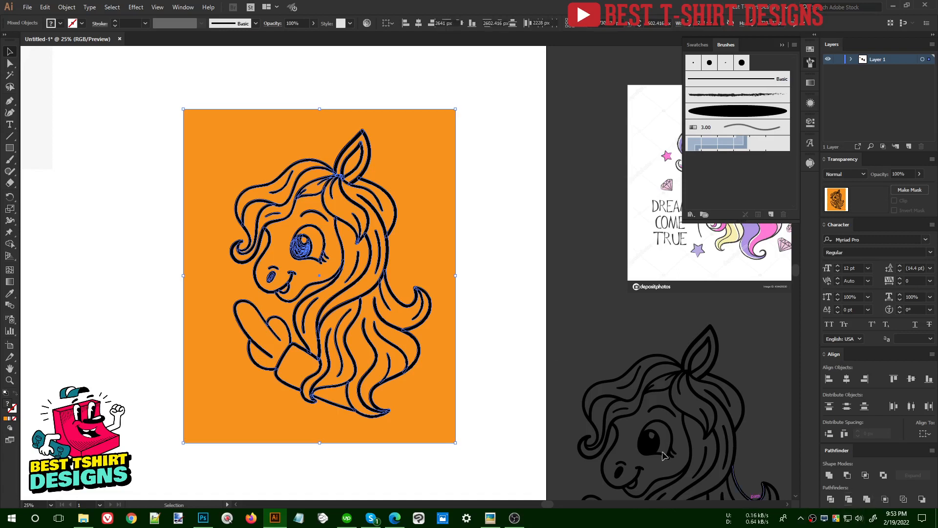
left_click(125, 268)
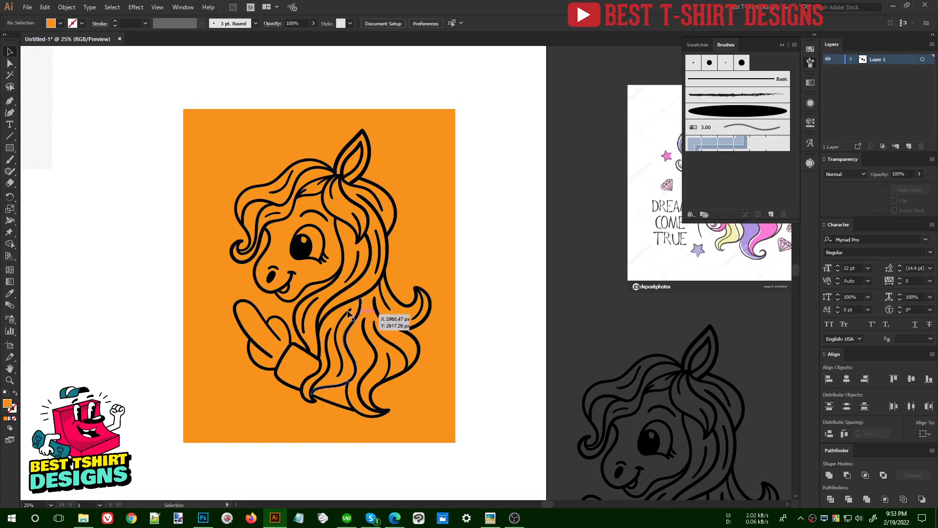
scroll(210, 257, "down", 2)
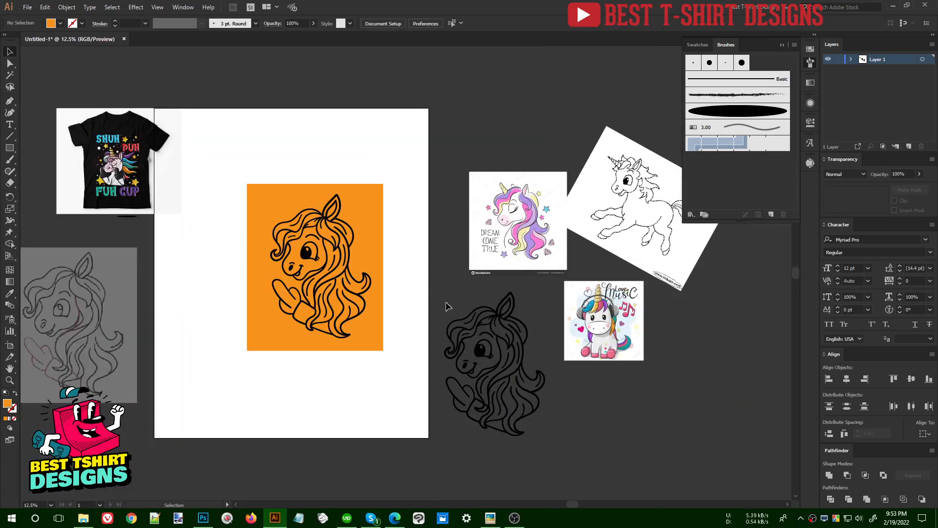
mouse_move(437, 282)
left_mouse_down()
mouse_move(532, 446)
mouse_move(556, 469)
left_mouse_up()
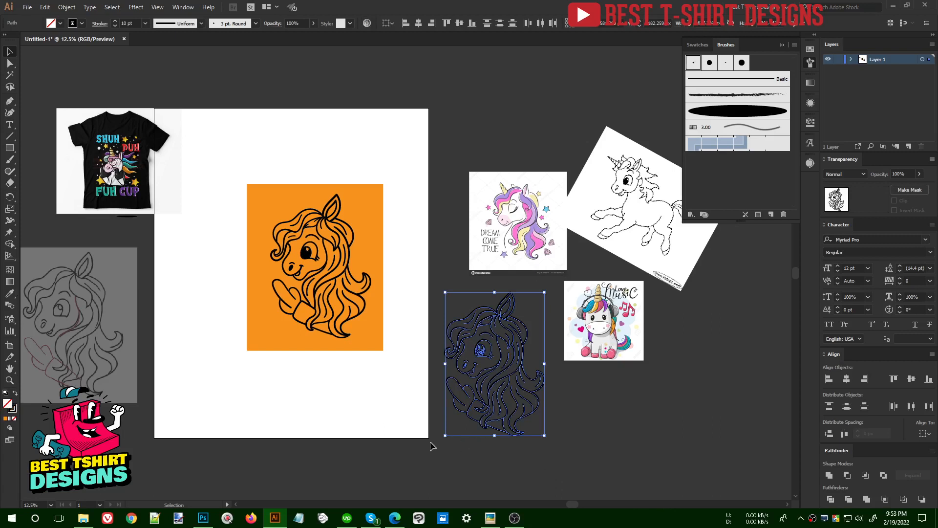
key("a")
key("v")
left_click(414, 397)
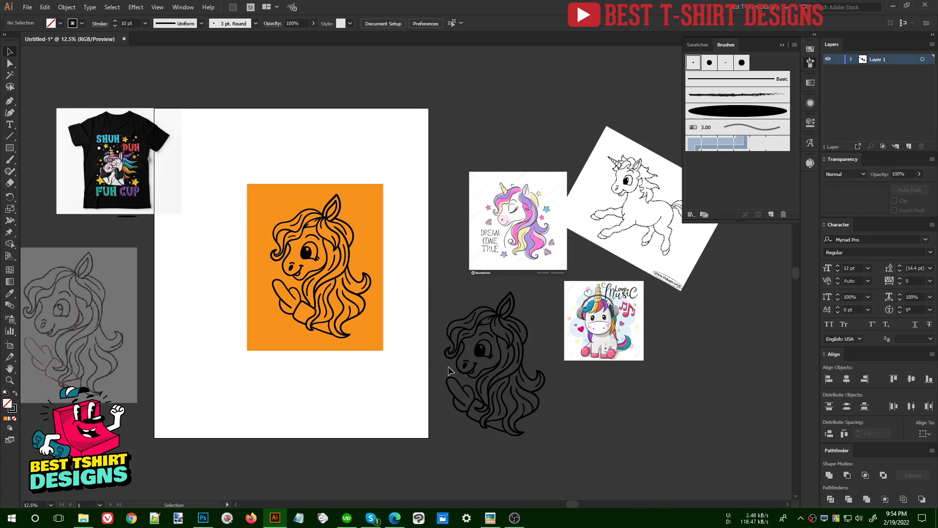
Ungroup the trimmed artwork and delete the orange background piece surrounding the horse.
scroll(354, 266, "up", 2)
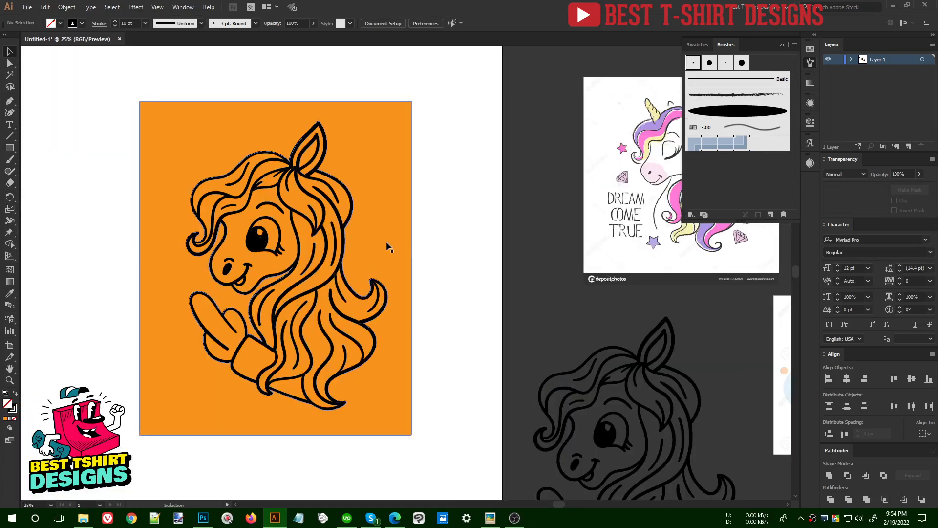
left_click(386, 241)
right_click(386, 242)
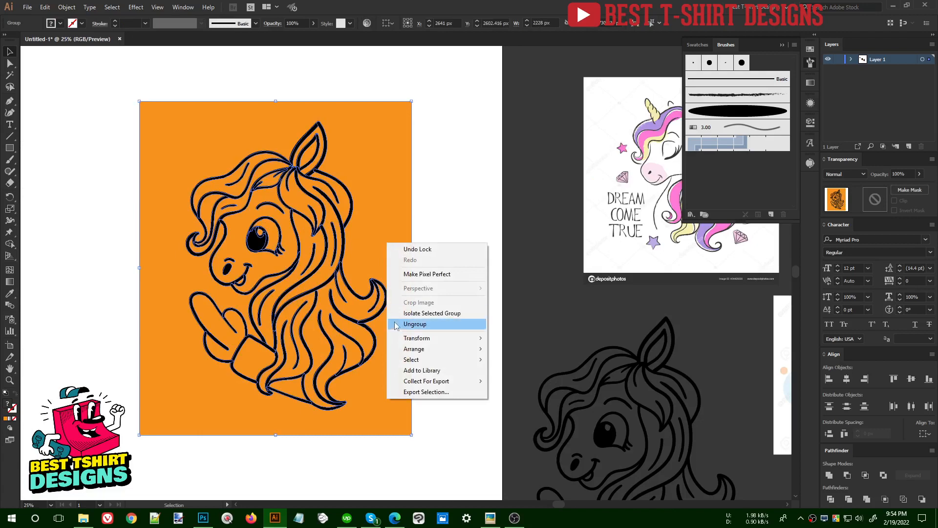
left_click(414, 324)
left_click(440, 329)
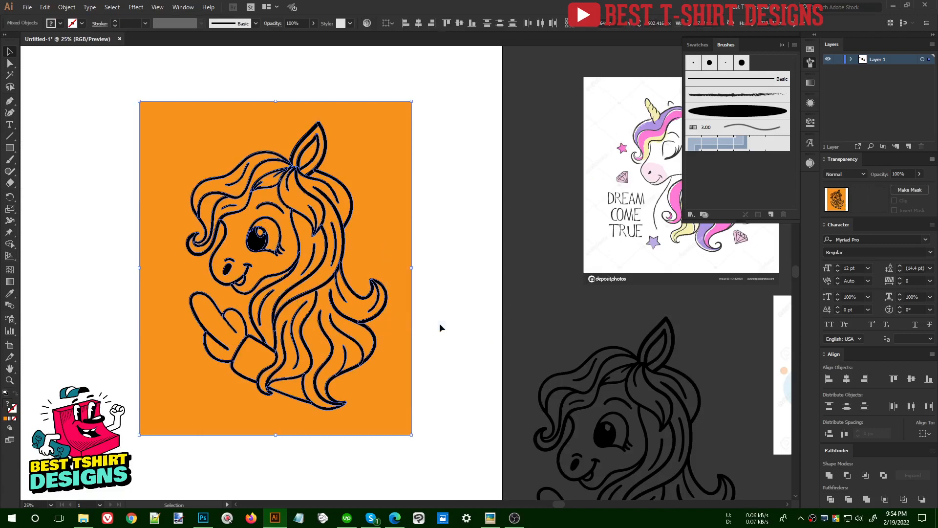
left_click(385, 241)
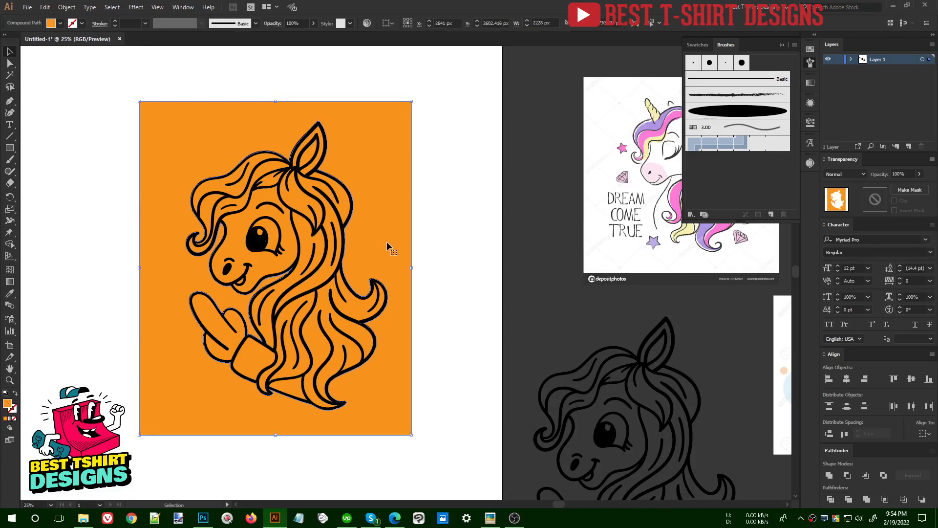
left_click_drag(386, 242, 143, 248)
key("Delete")
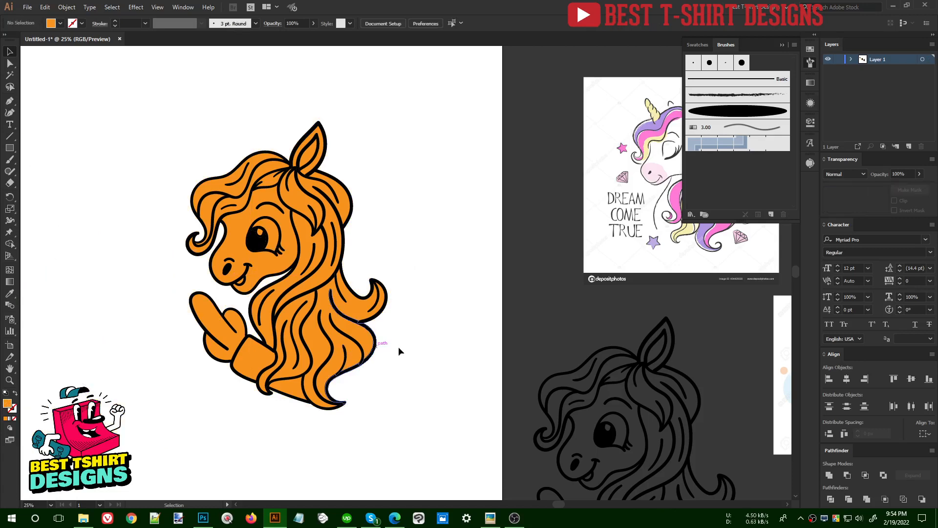
Move the T-shirt reference image close beside the orange horse artwork.
scroll(359, 348, "down", 1, "alt")
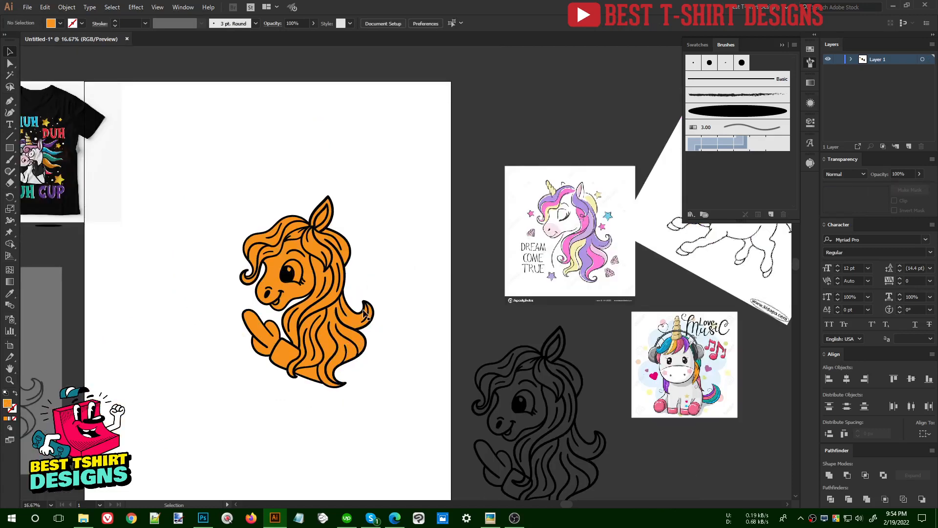
scroll(289, 272, "up", 1, "alt")
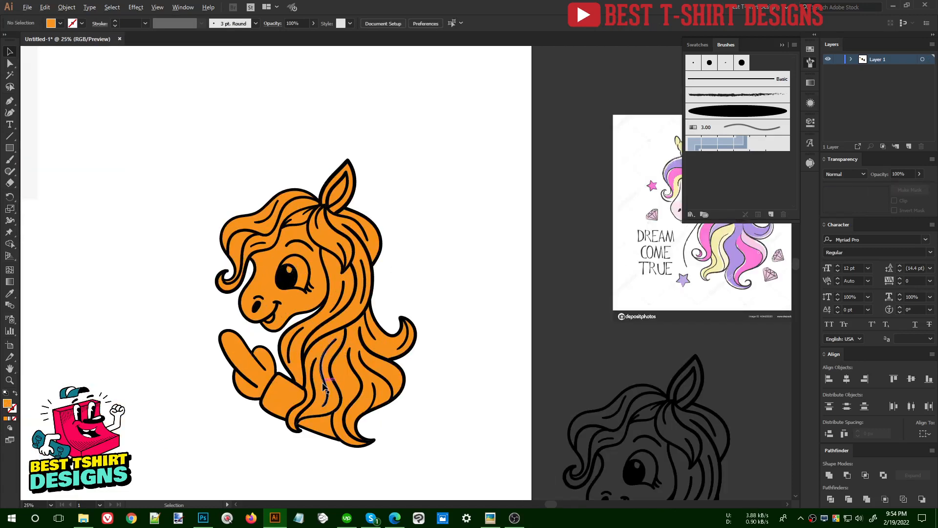
scroll(322, 383, "up", 1, "alt")
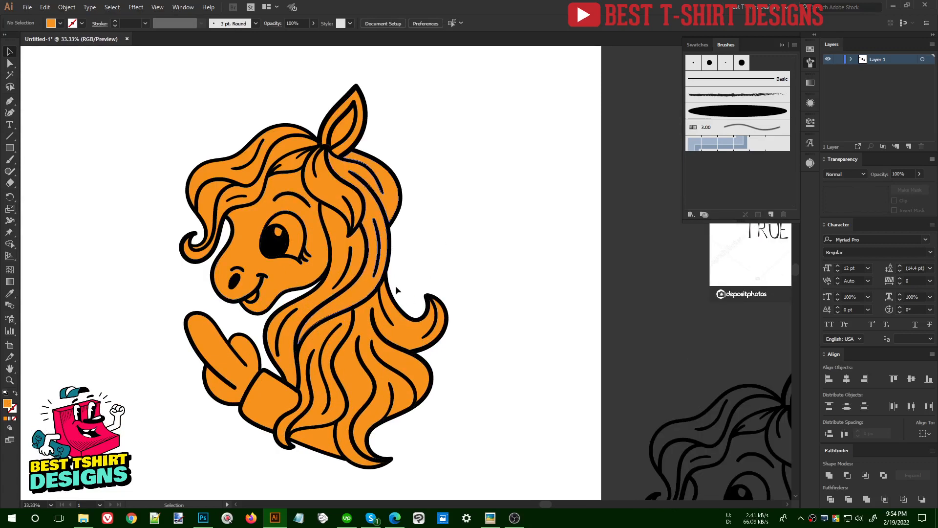
scroll(395, 285, "down", 2, "alt")
mouse_move(202, 273)
left_mouse_down()
mouse_move(223, 288)
mouse_move(221, 278)
left_mouse_up()
scroll(203, 269, "up", 2, "alt")
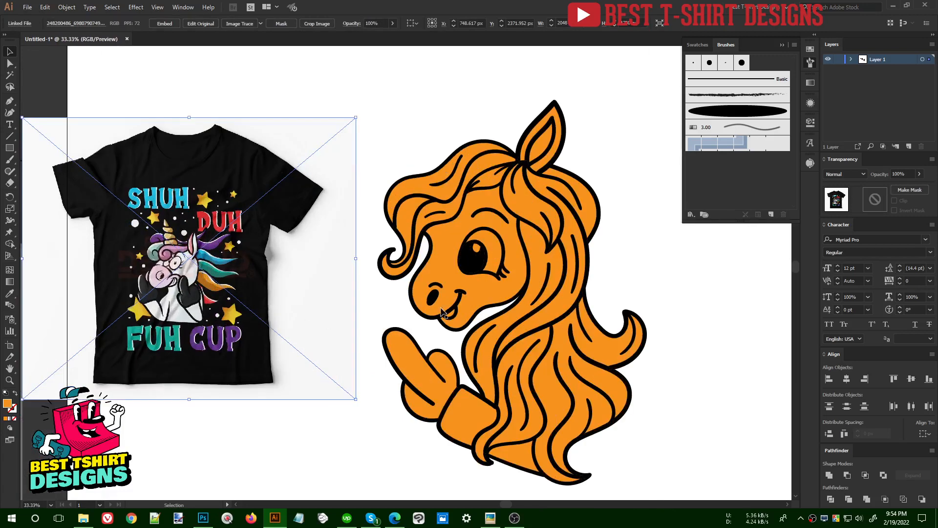
Fill the horse's face with the light gray sampled from the unicorn on the T-shirt reference.
left_click(454, 279)
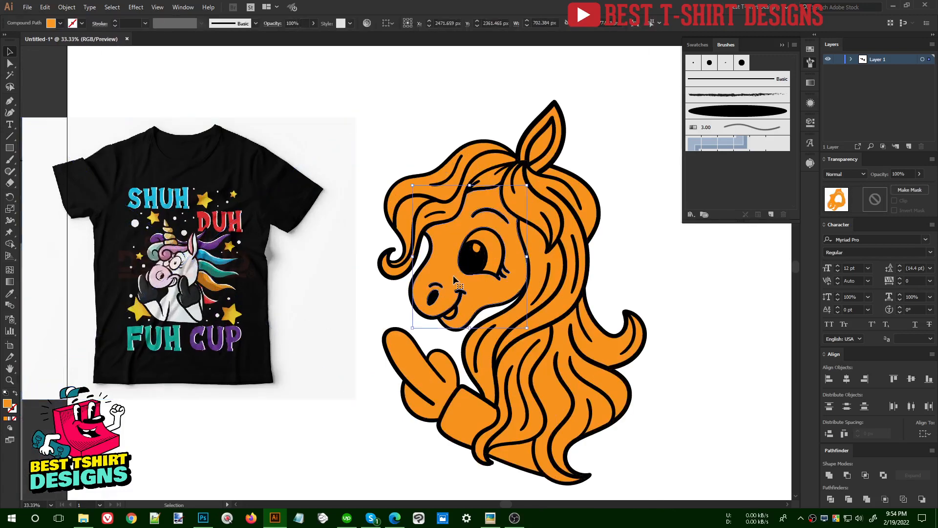
key("i")
left_click(194, 267)
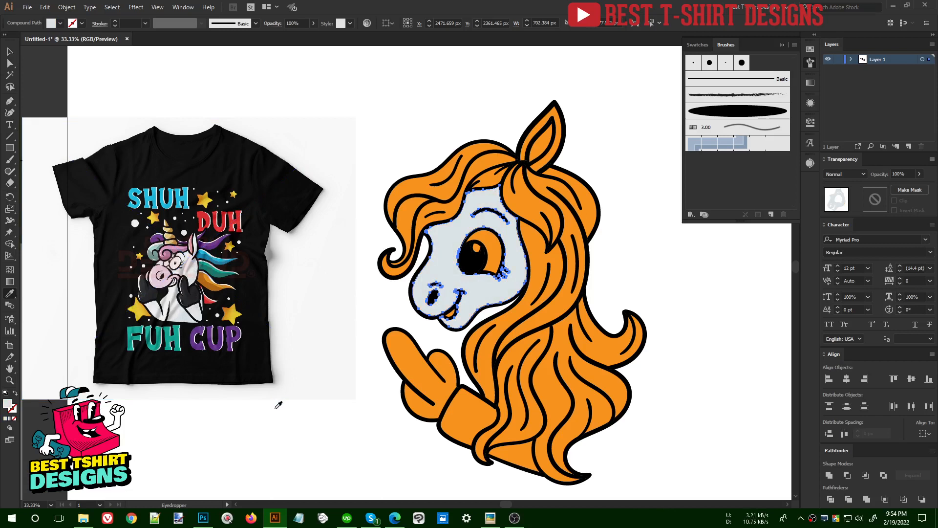
key("v")
left_click(376, 368)
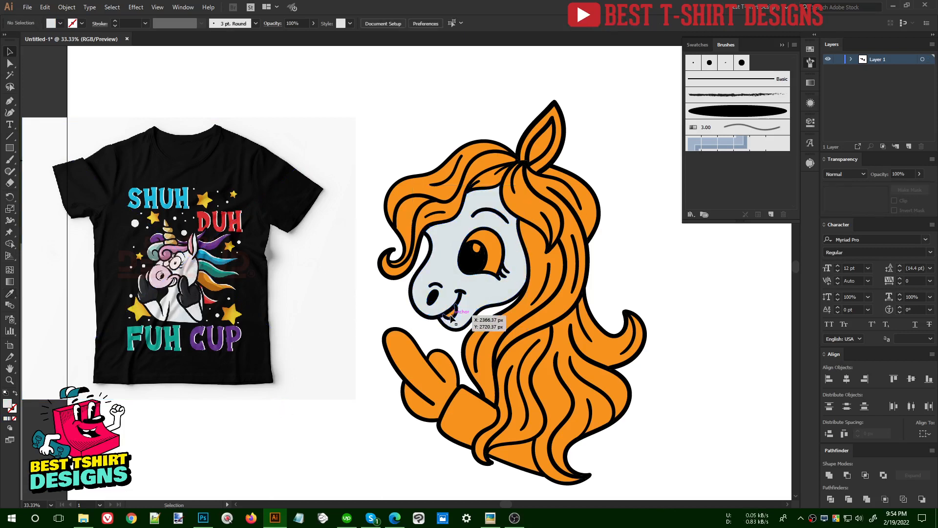
Fill the orange area of the eye around the pupil with white sampled from the blank artboard.
left_click(452, 315)
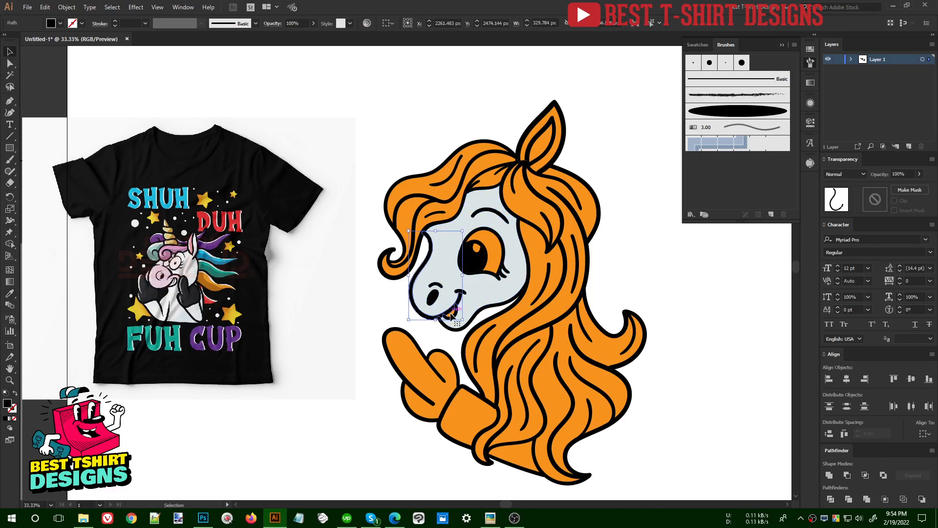
left_click(491, 256)
key("i")
left_click(371, 302)
key("v")
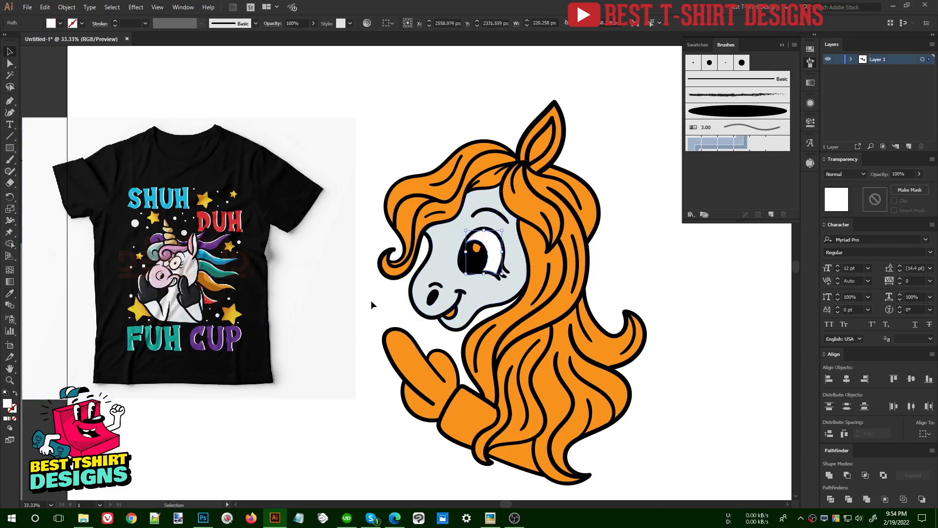
left_click(422, 321)
Replace the gray fill of the horse's face with light pink ffd9f4.
scroll(453, 299, "up", 2)
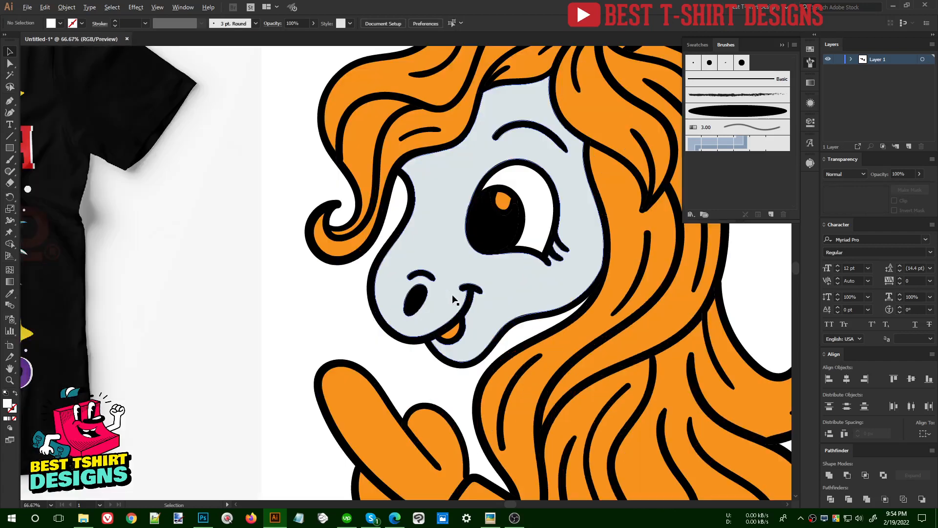
left_click(441, 257)
left_click(60, 23)
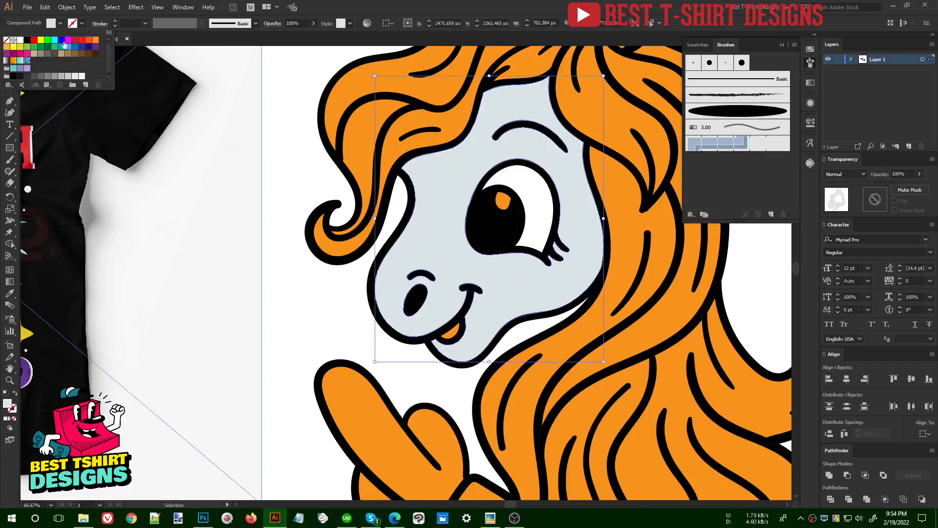
left_click(82, 75)
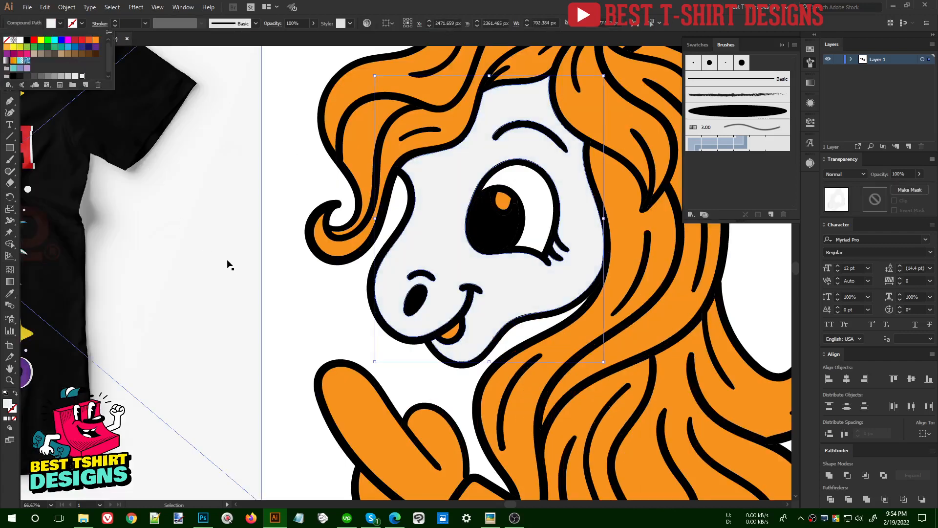
left_click(301, 292)
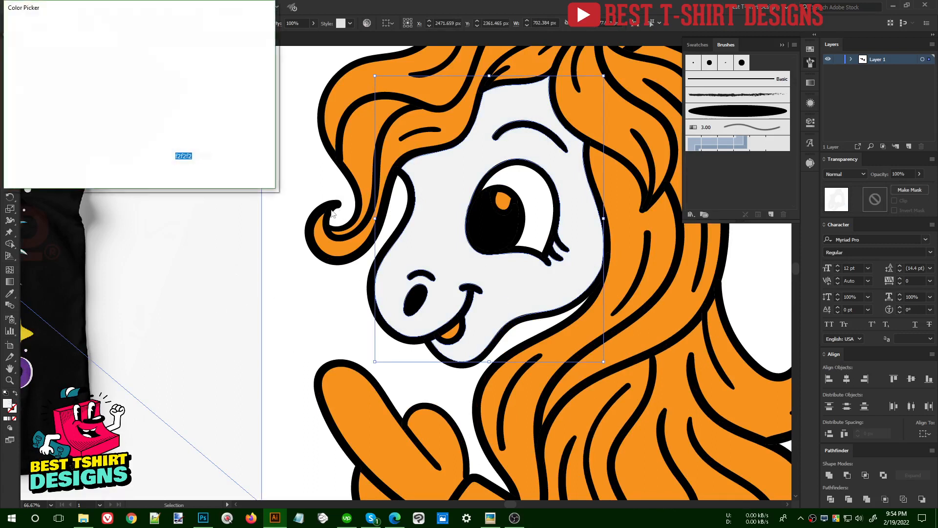
left_click(151, 49)
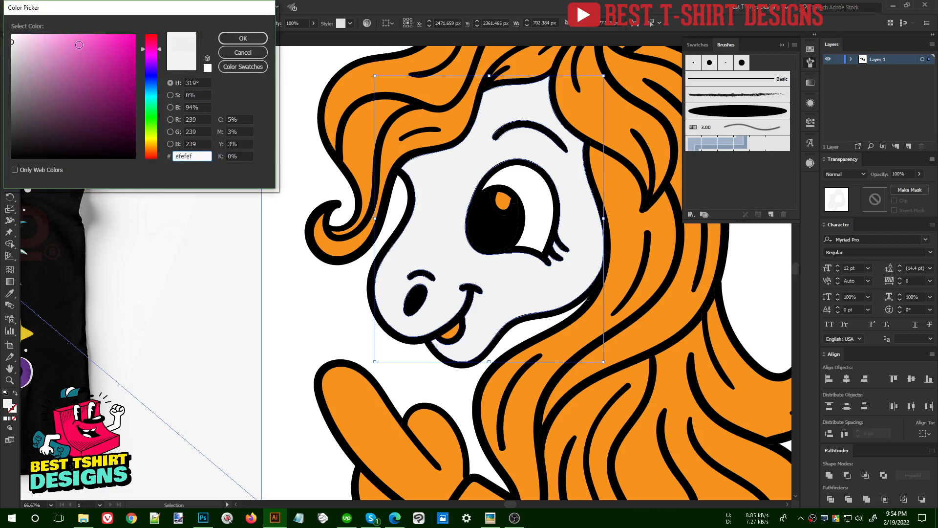
left_click_drag(65, 43, 33, 32)
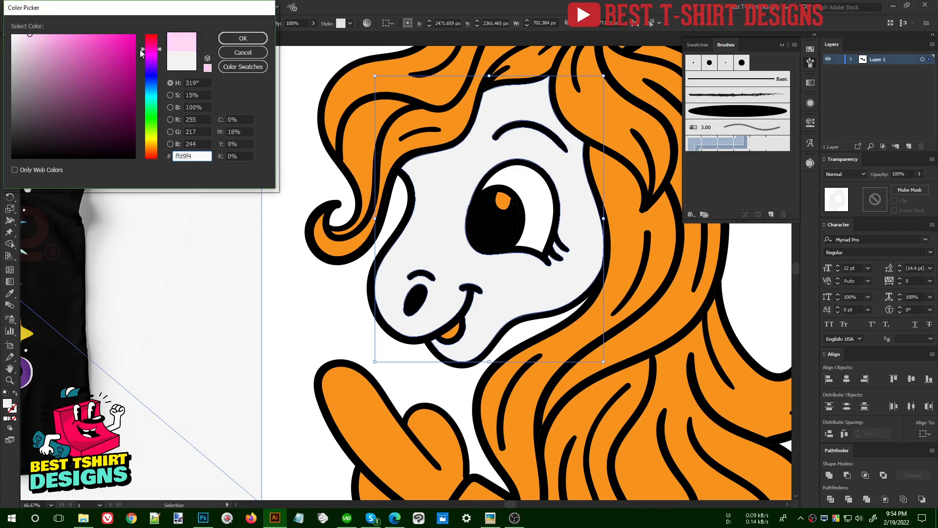
left_click(242, 38)
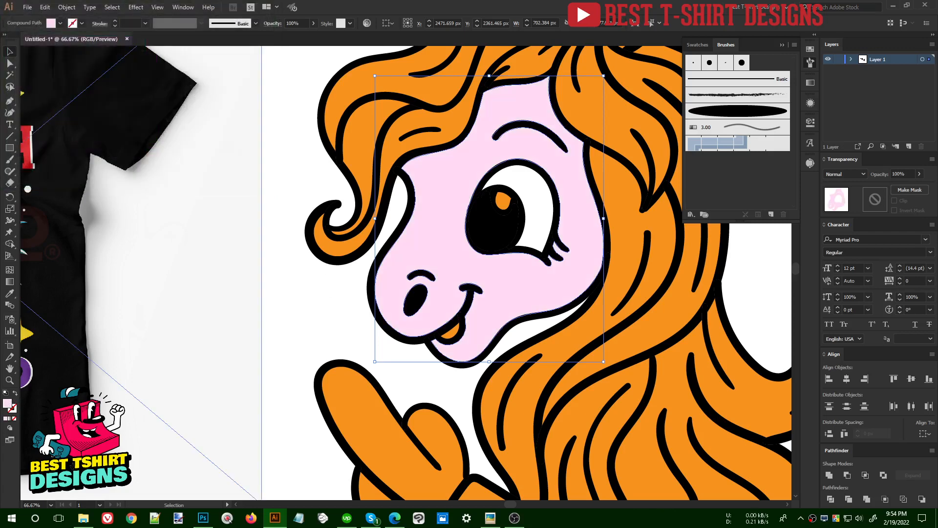
Lighten the fill of the horse's face to the paler pink fce8f7.
double_click(7, 404)
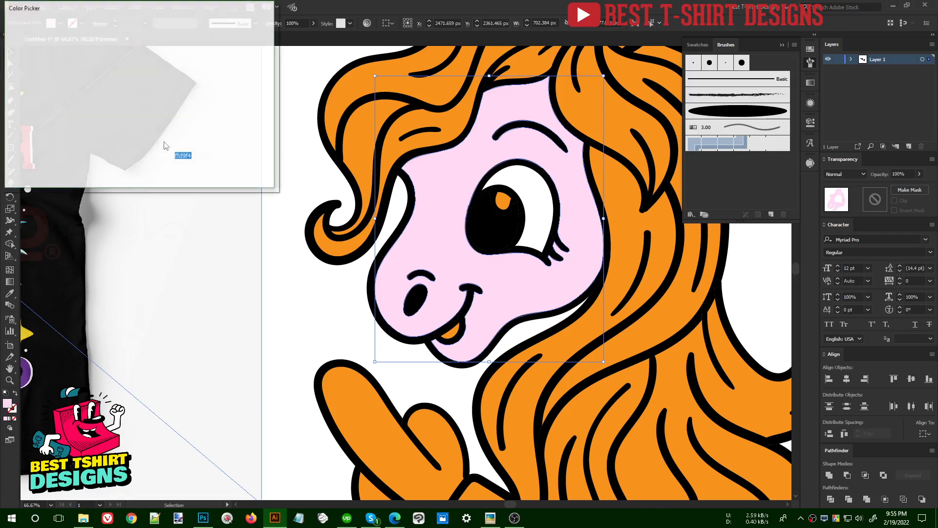
left_click_drag(26, 36, 21, 36)
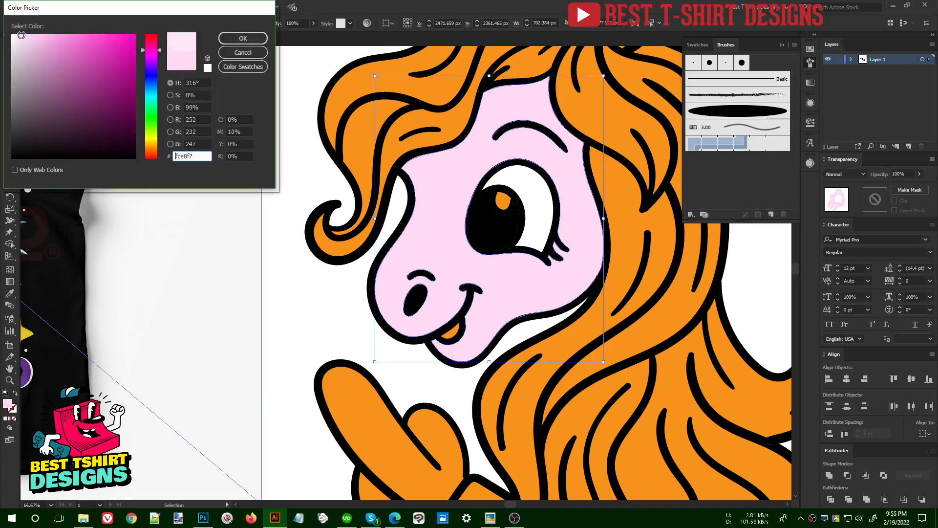
left_click(243, 38)
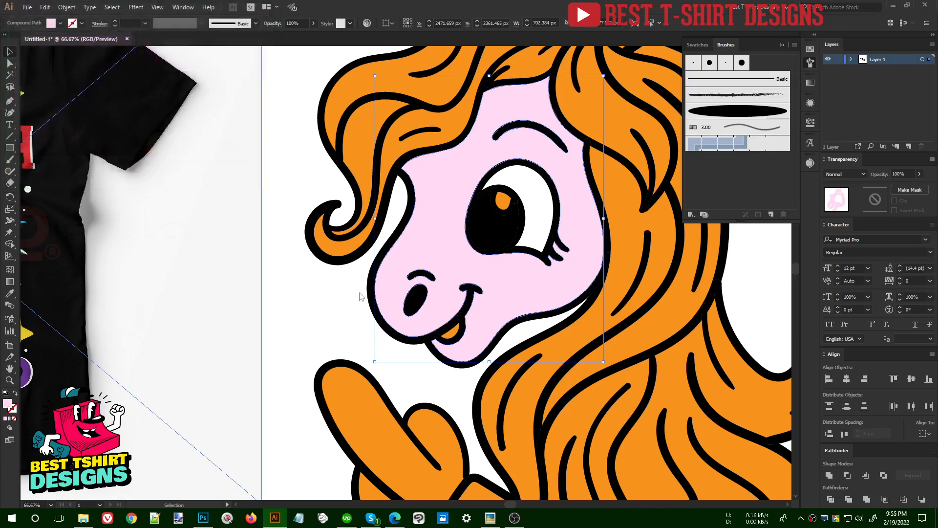
left_click(340, 322)
Recolour the orange tongue by sampling the face pink and deepening it to fcb1ec.
scroll(339, 316, "down", 1)
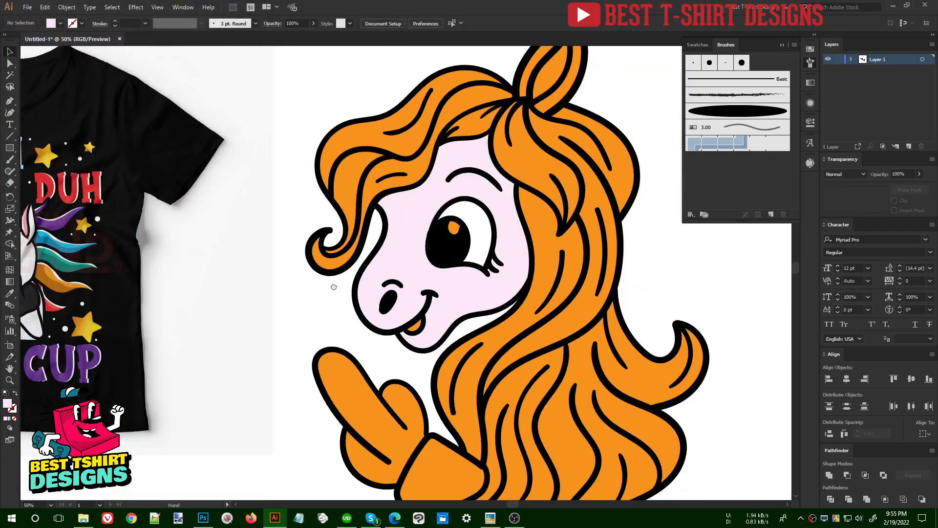
scroll(384, 293, "up", 1)
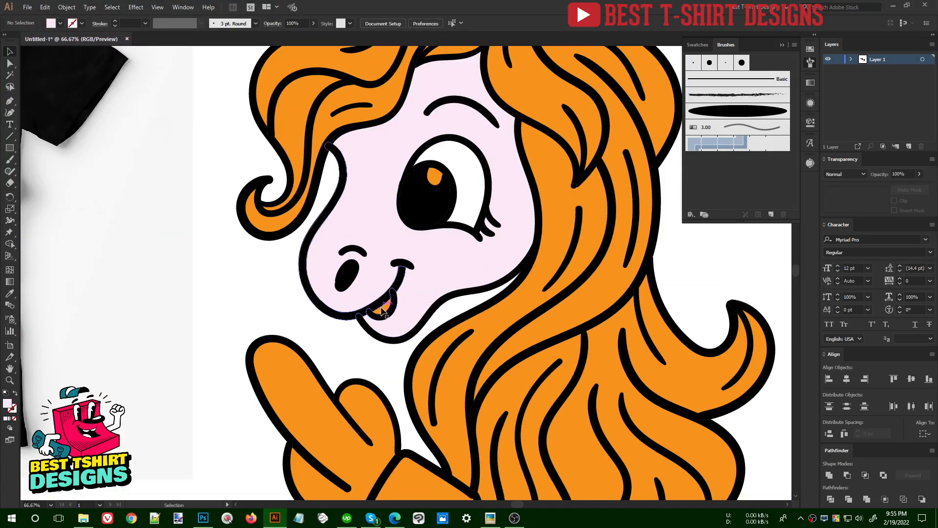
left_click(384, 308)
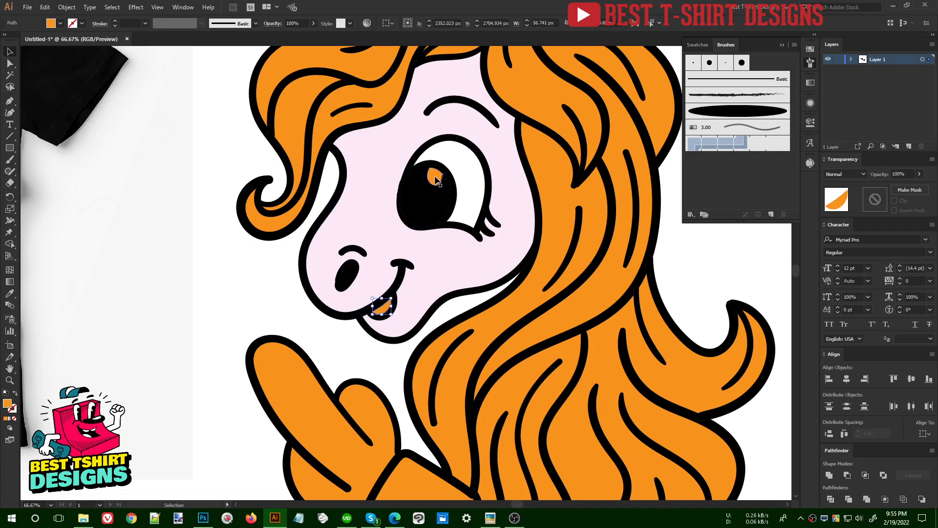
scroll(277, 295, "down", 1)
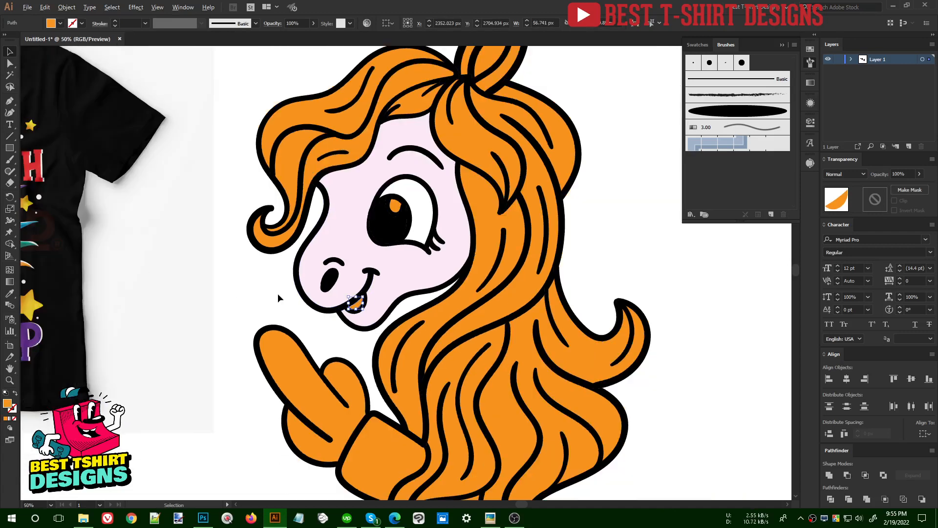
key("i")
left_click(378, 248)
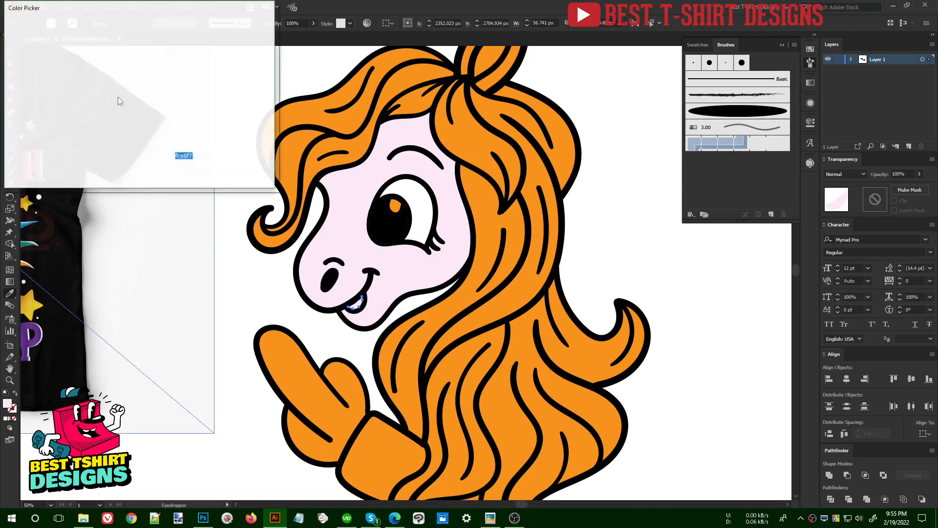
left_click(48, 39)
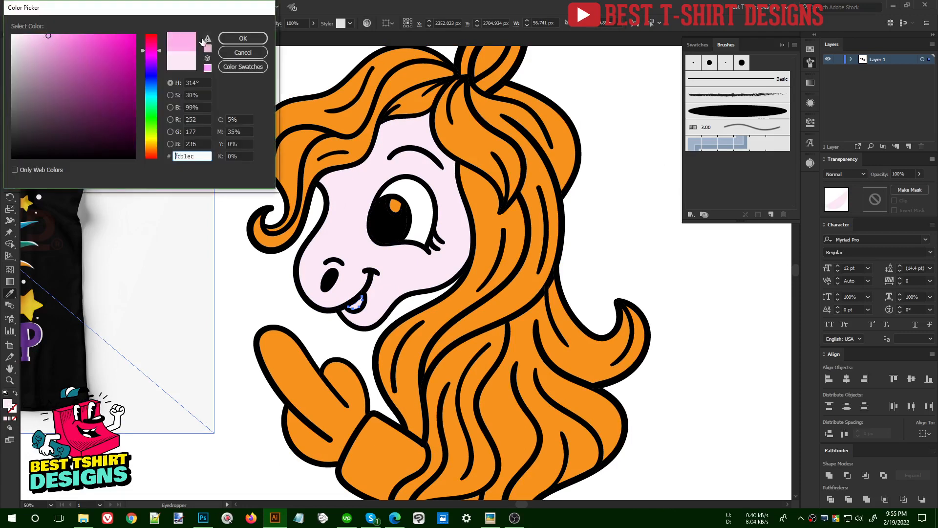
left_click(243, 38)
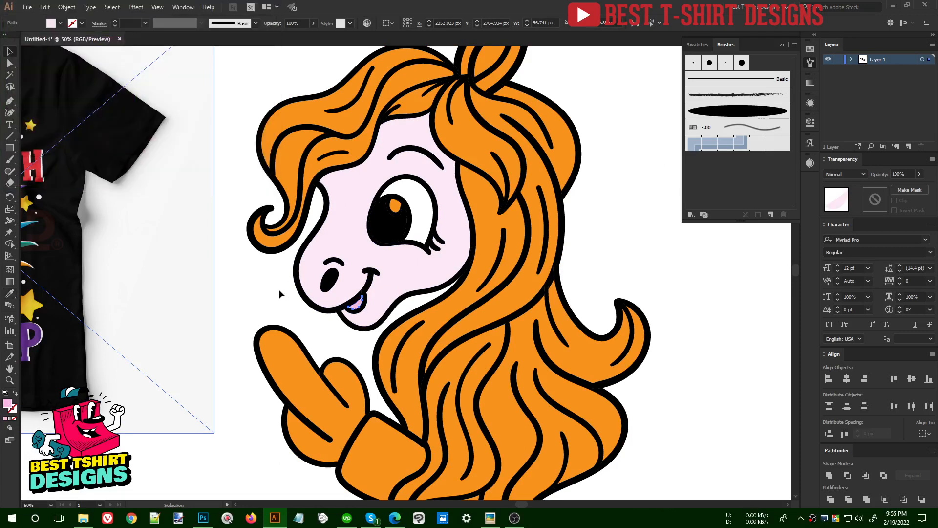
key("v")
left_click(280, 289)
Fill the small orange highlight in the pupil with white sampled from the eye.
scroll(383, 255, "up", 1)
scroll(391, 229, "up", 1)
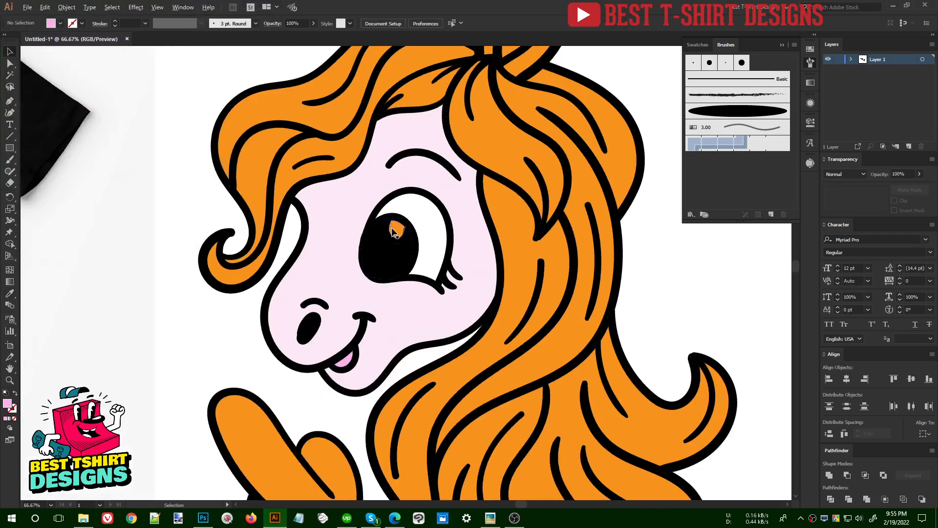
left_click(396, 230)
key("i")
left_click(434, 231)
key("v")
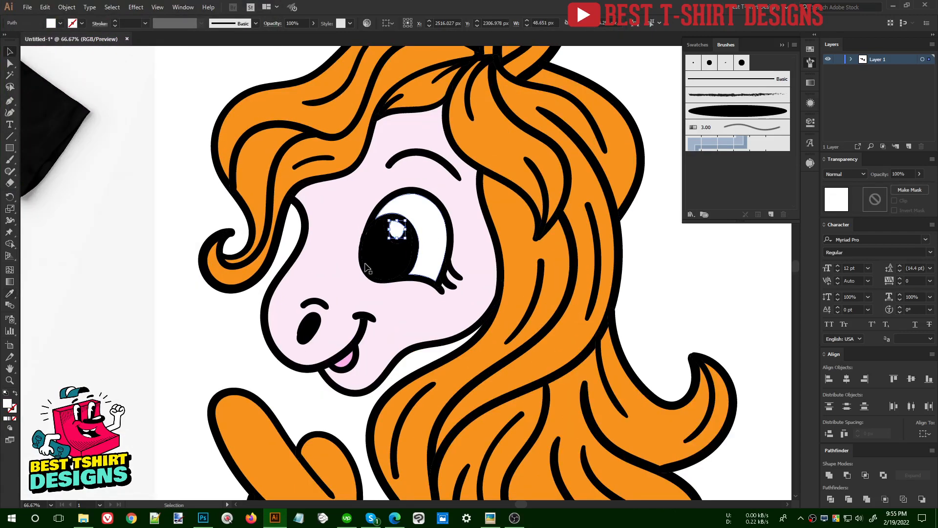
left_click(185, 317)
Fill the outer area of the horse's ear with the pale pink sampled from the face.
scroll(186, 315, "down", 1)
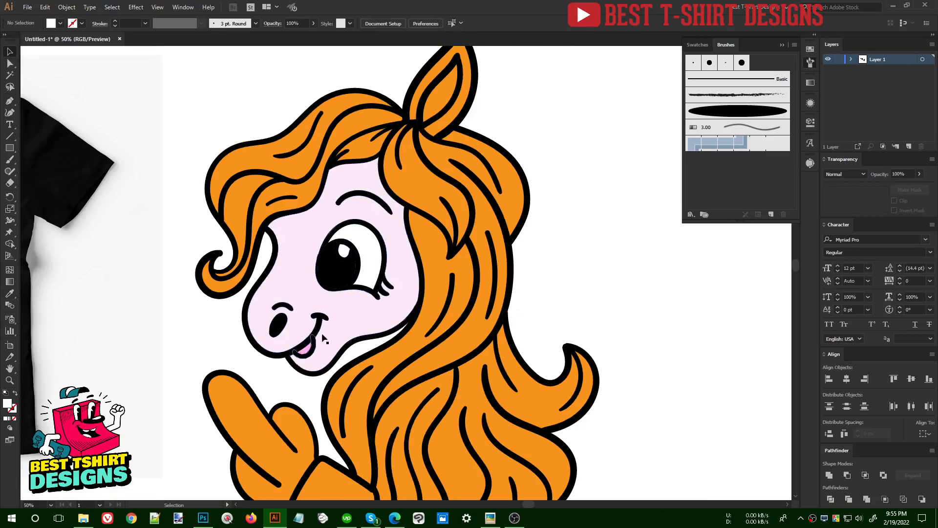
scroll(312, 245, "up", 1)
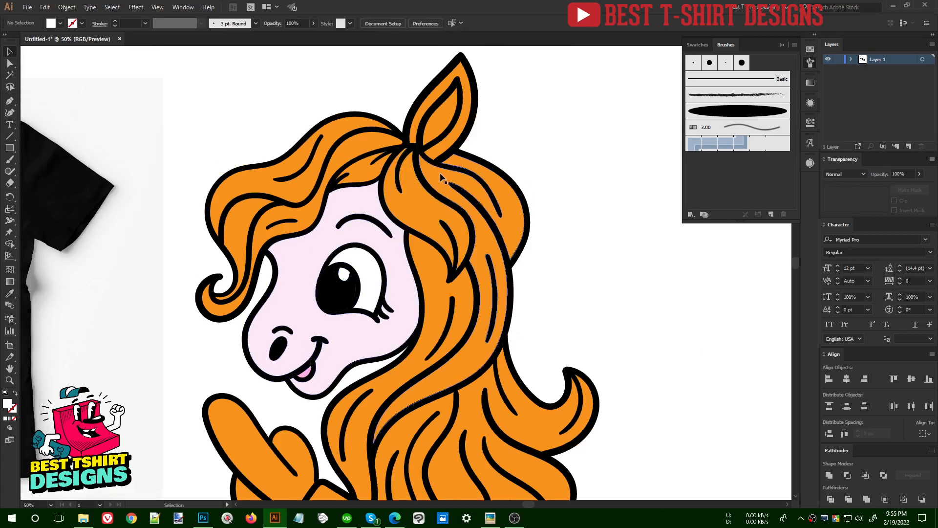
left_click(448, 147)
key("i")
left_click(377, 229)
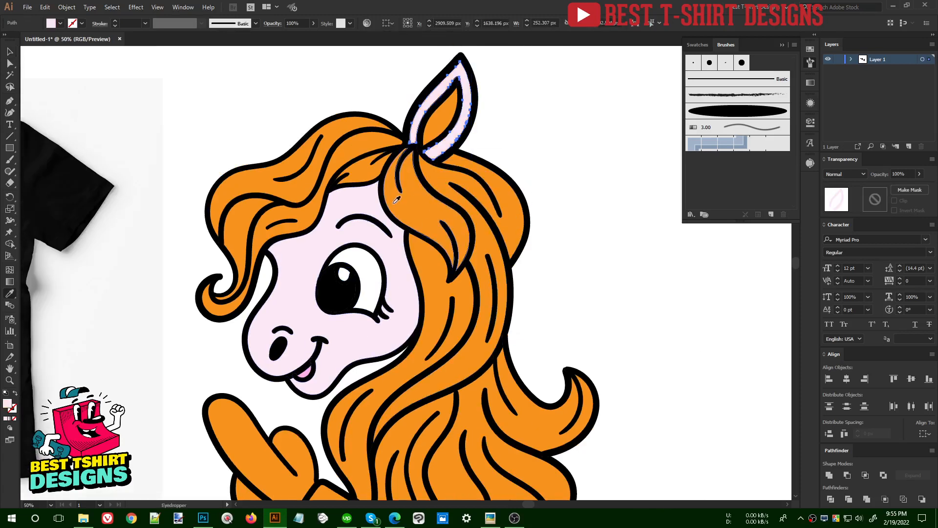
key("v")
Fill the inner area of the ear with the deeper pink sampled from the tongue.
left_click(438, 131)
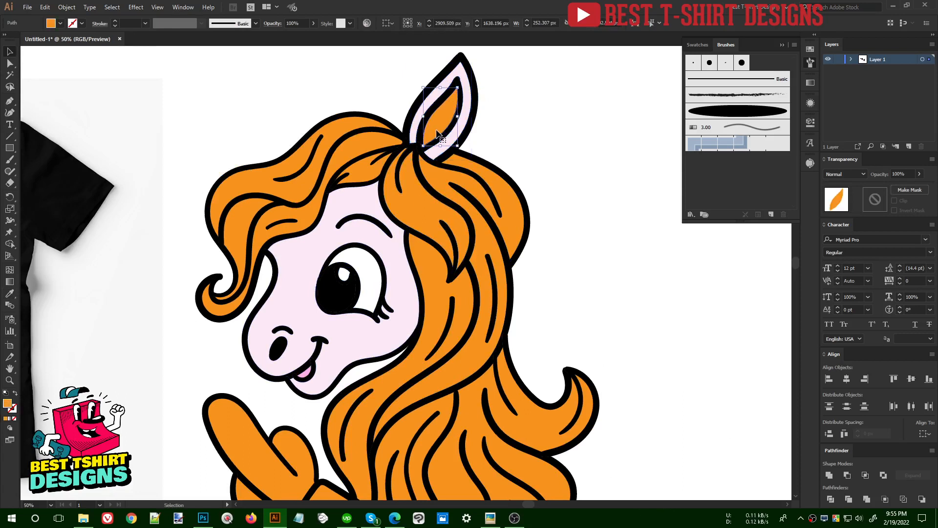
key("i")
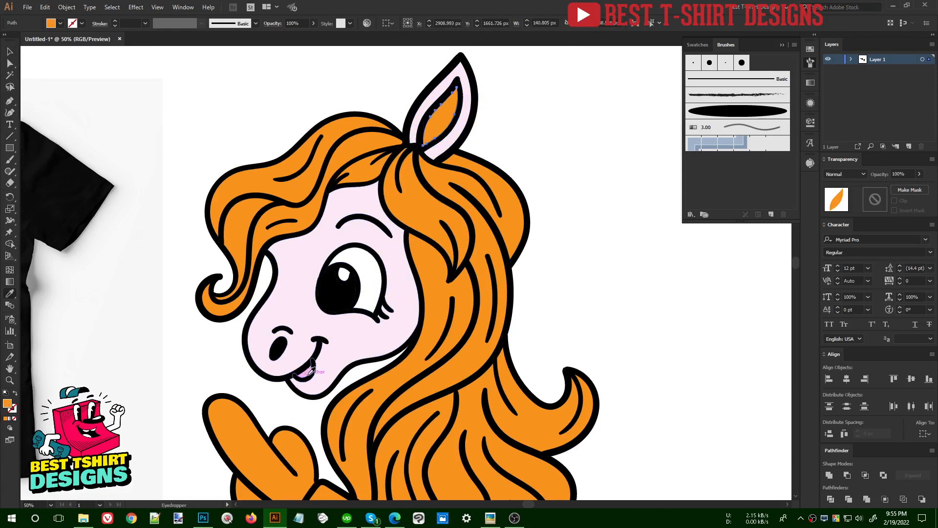
left_click(306, 370)
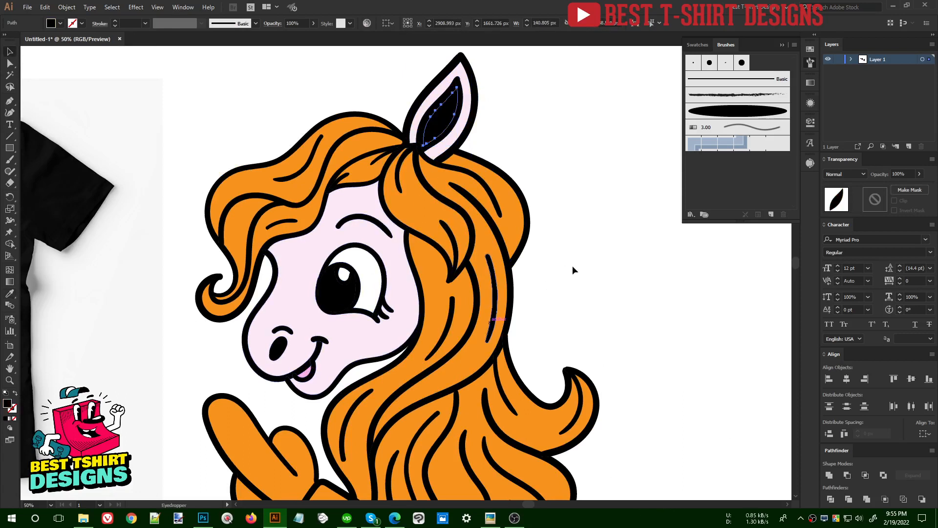
left_click(307, 370)
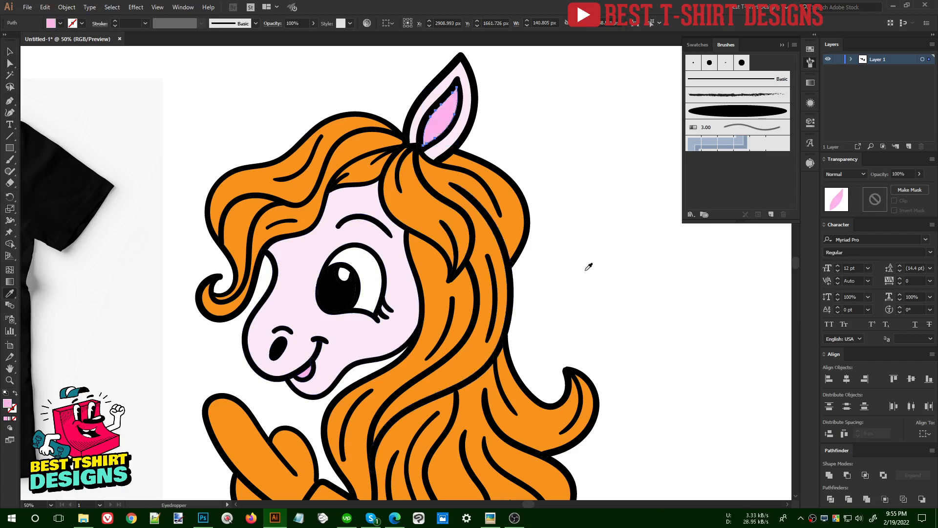
key("v")
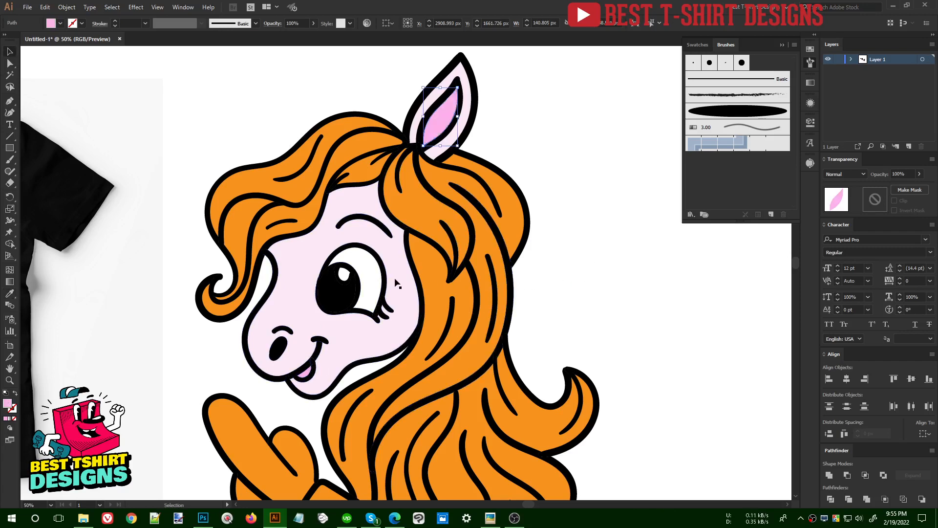
key("ctrl+shift+a")
Fill the forearm and the small body area below the hair with the pale pink sampled from the face.
scroll(395, 281, "down", 1)
scroll(350, 337, "up", 3)
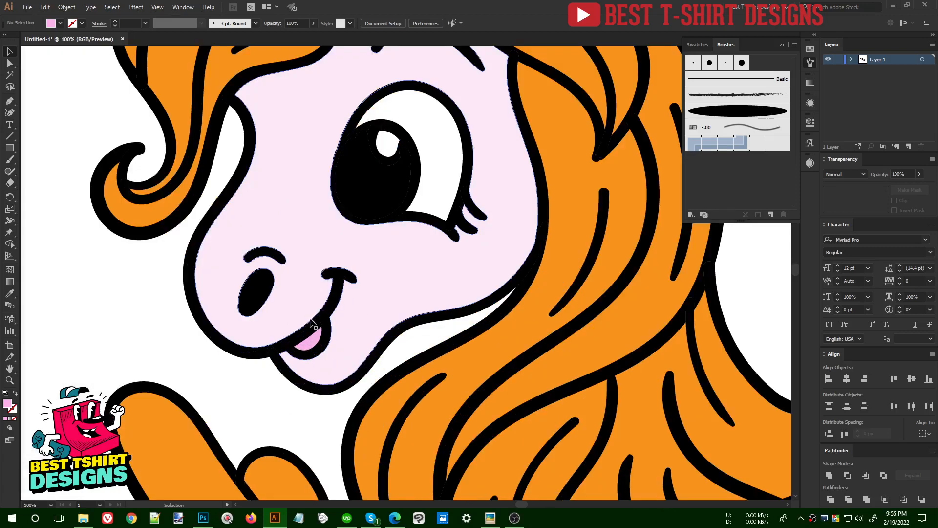
scroll(313, 322, "down", 3)
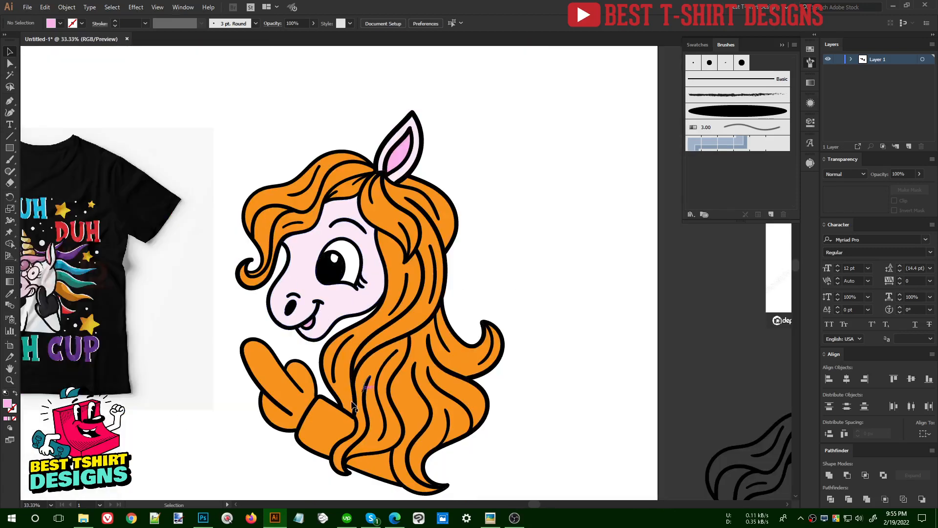
left_click(378, 464)
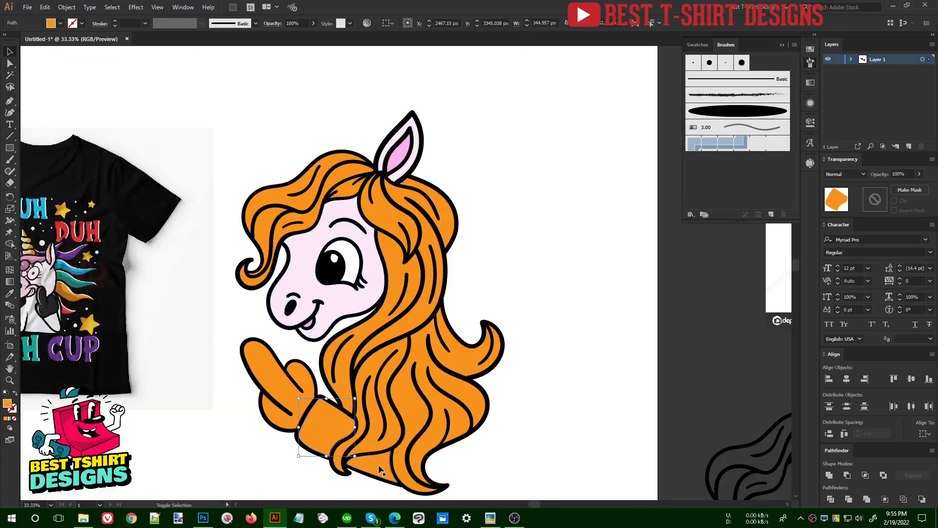
key("i")
left_click(326, 293)
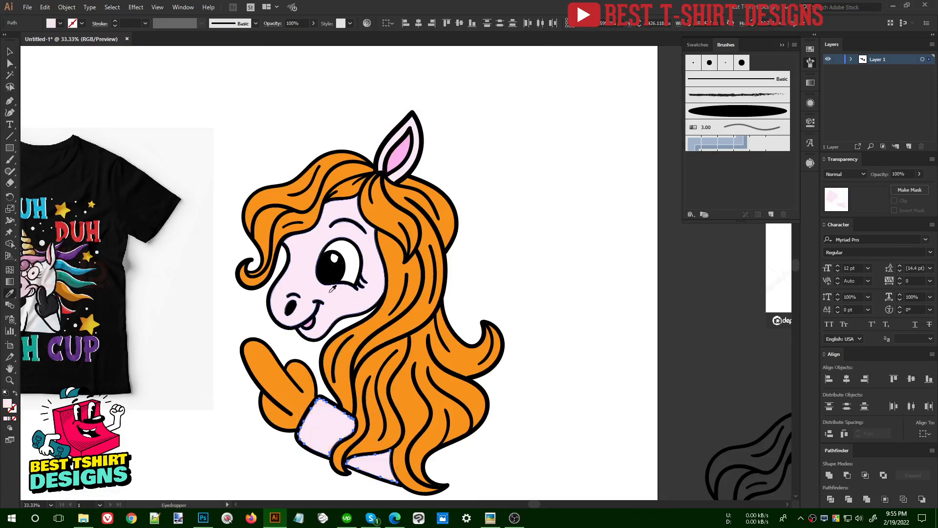
key("v")
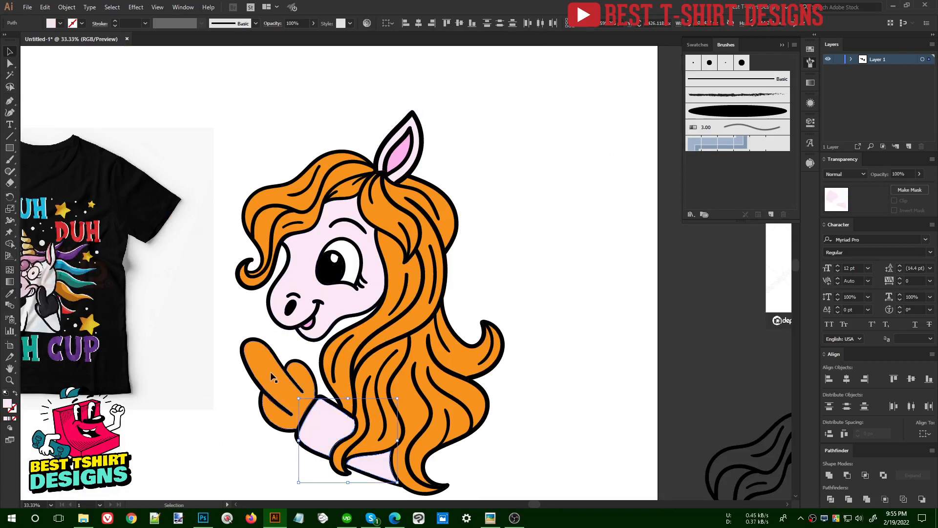
Fill the horse's orange raised hand with a dark gray swatch.
left_click(271, 371)
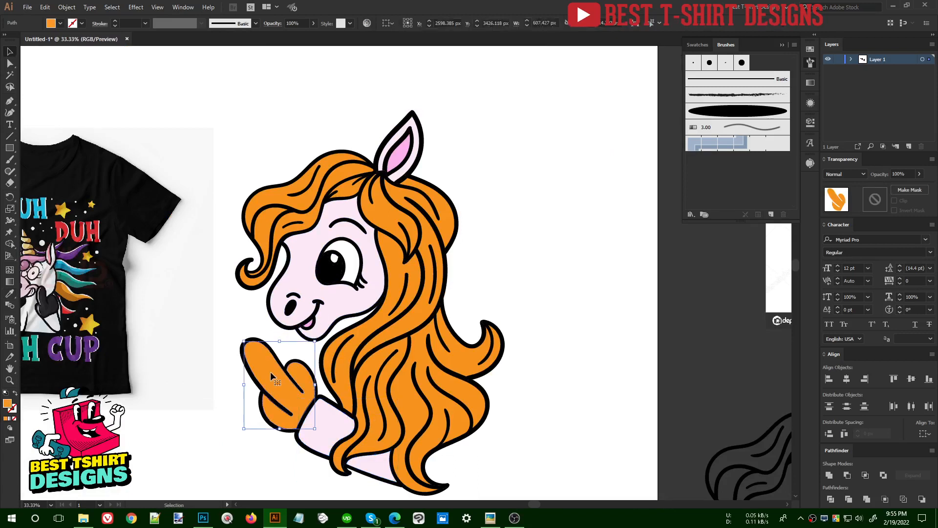
left_click(60, 24)
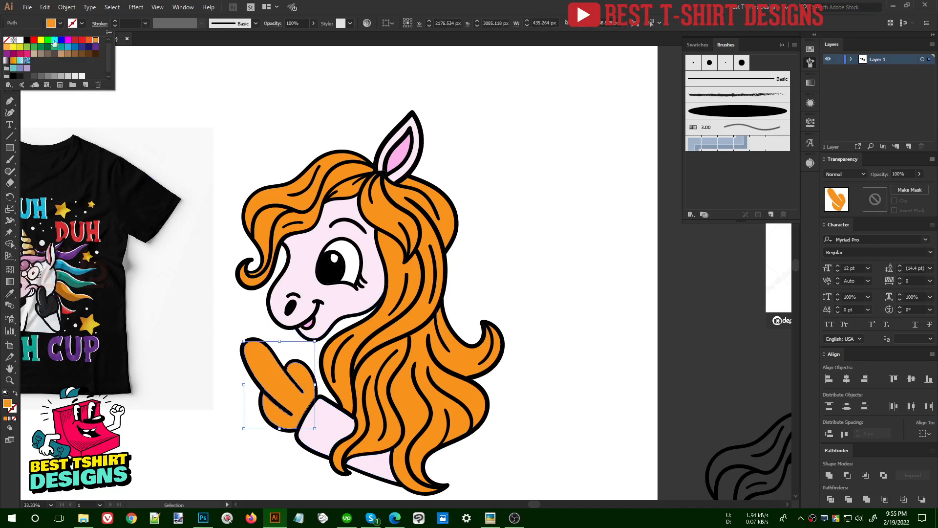
left_click(42, 77)
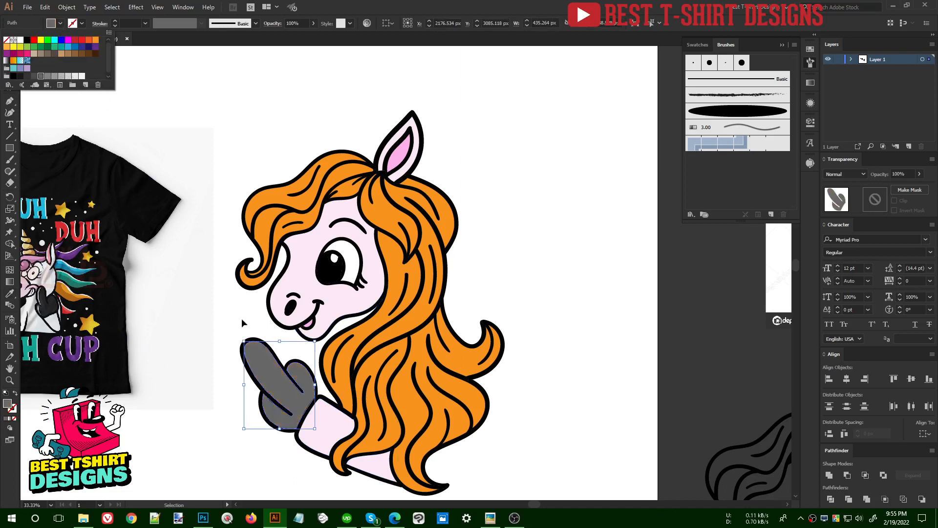
Fill the horse's raised hand with the pale pink sampled from the face, darkened to the muted purple 7f6179.
key("Escape")
key("i")
left_click(308, 272)
key("v")
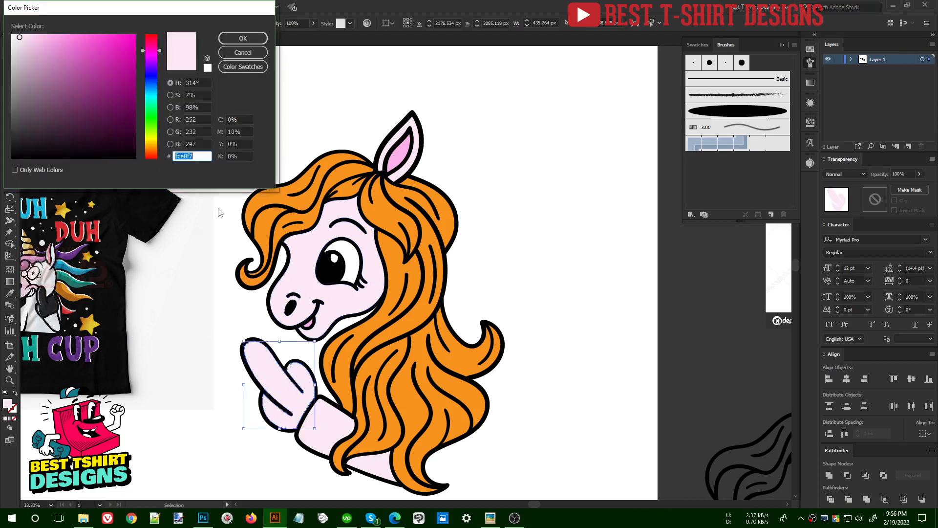
left_click_drag(28, 67, 41, 96)
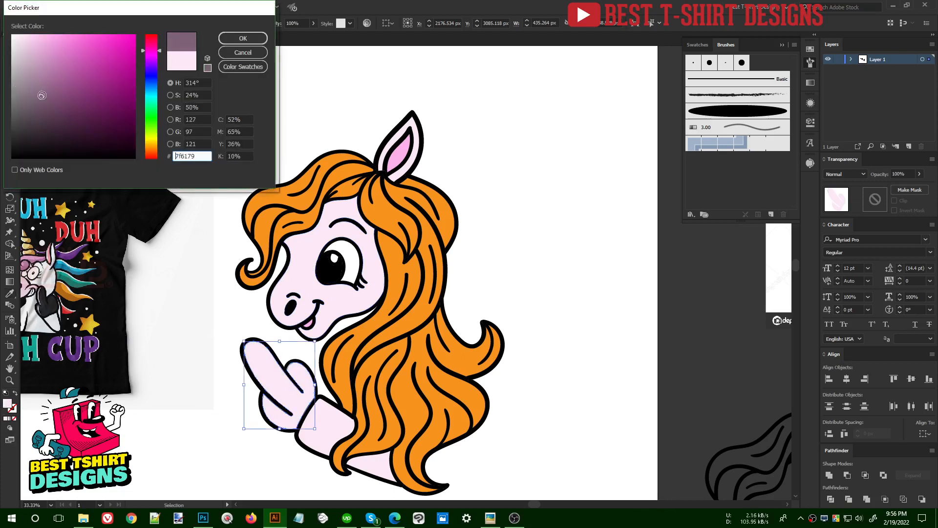
left_click(243, 38)
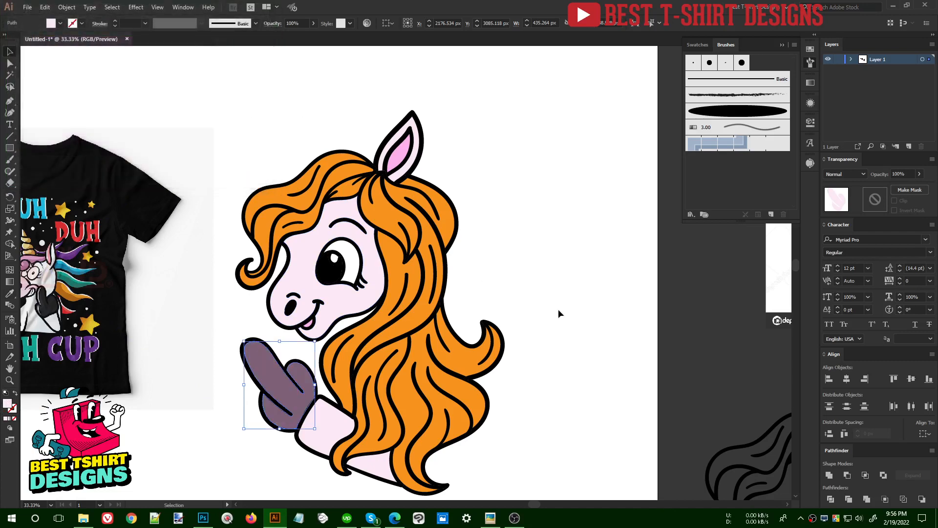
left_click(520, 276)
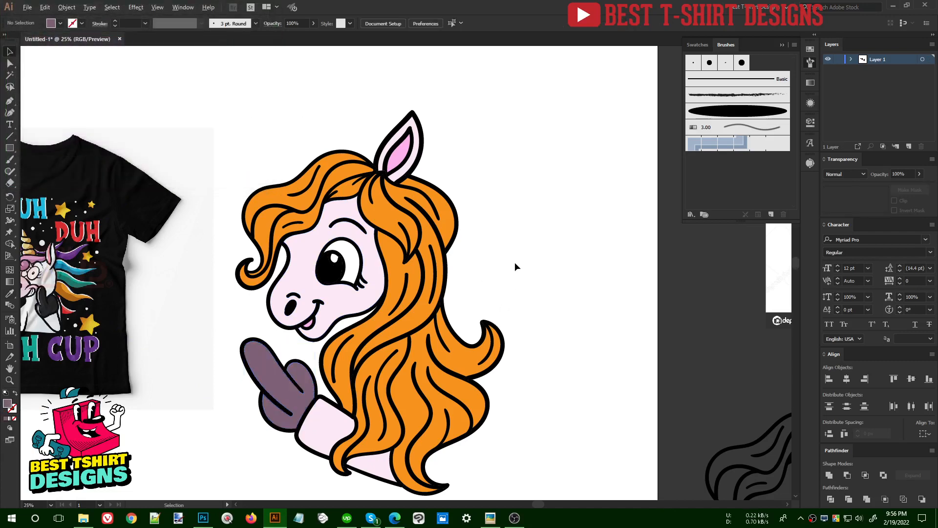
Switch to the browser and look through the unicorn drawing image results and related images for a multicoloured mane reference.
scroll(348, 322, "down", 1)
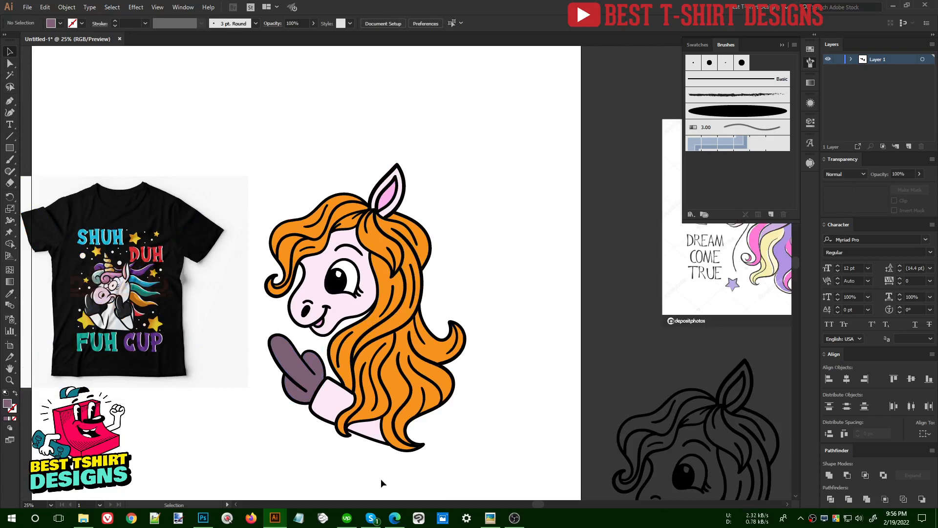
mouse_move(397, 523)
left_click(396, 476)
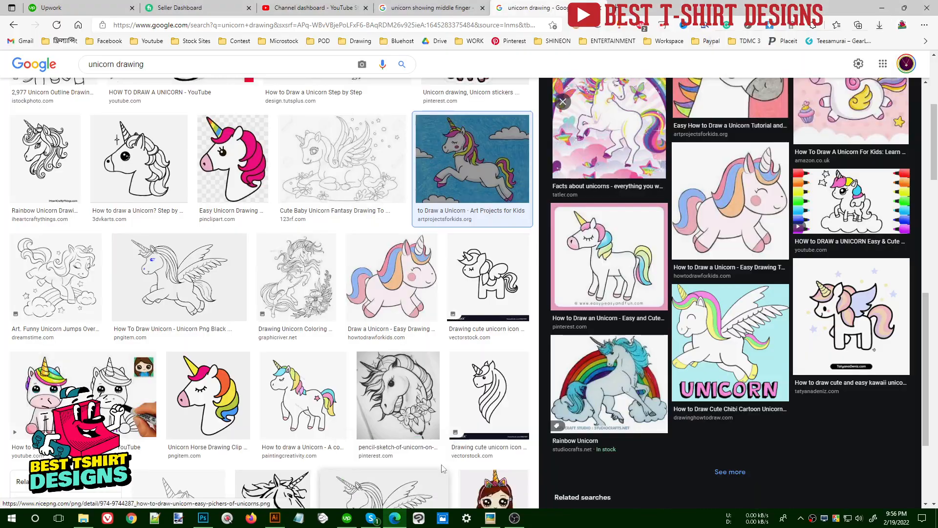
scroll(381, 281, "up", 5)
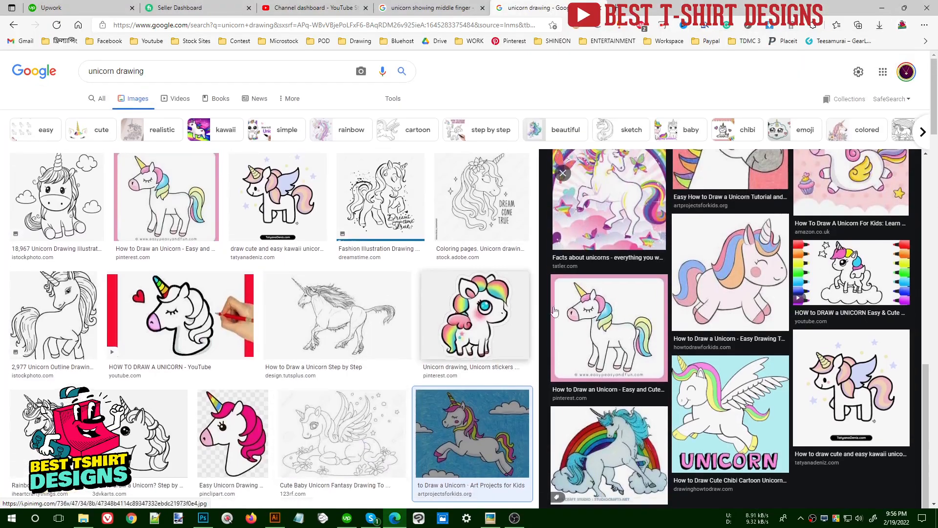
scroll(612, 263, "up", 4)
left_click(611, 262)
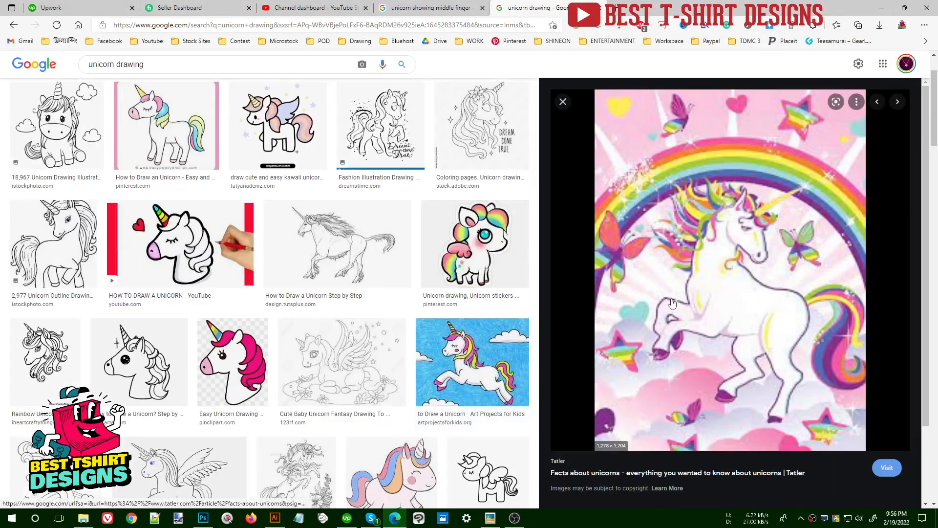
left_click(460, 249)
scroll(678, 292, "down", 6)
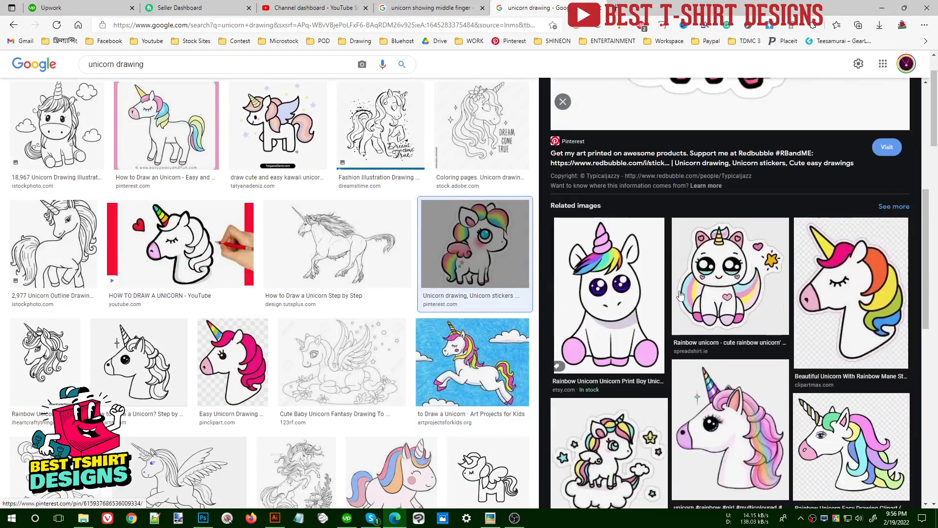
scroll(723, 313, "down", 6)
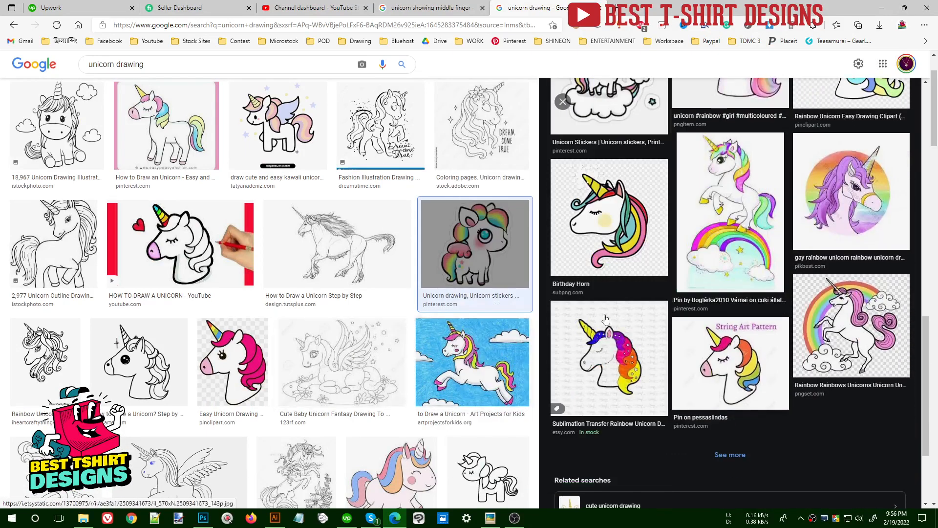
scroll(691, 309, "up", 8)
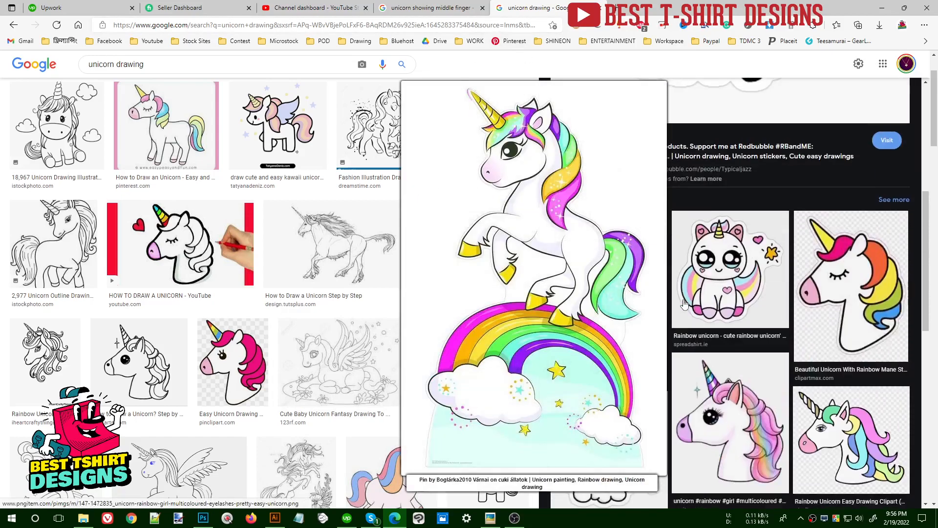
Copy the ClipartMax rainbow-mane unicorn image and paste it into the Illustrator document, placed beside the horse's hair.
left_click(862, 237)
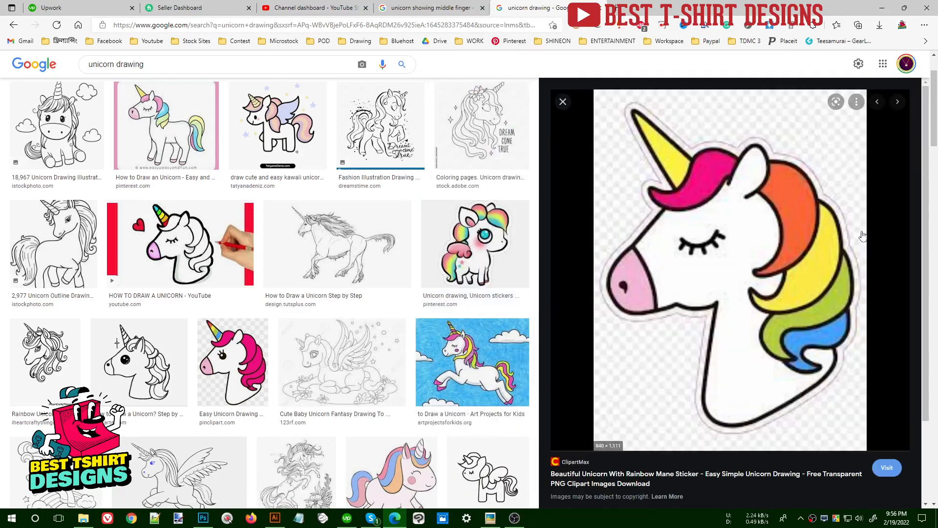
right_click(716, 250)
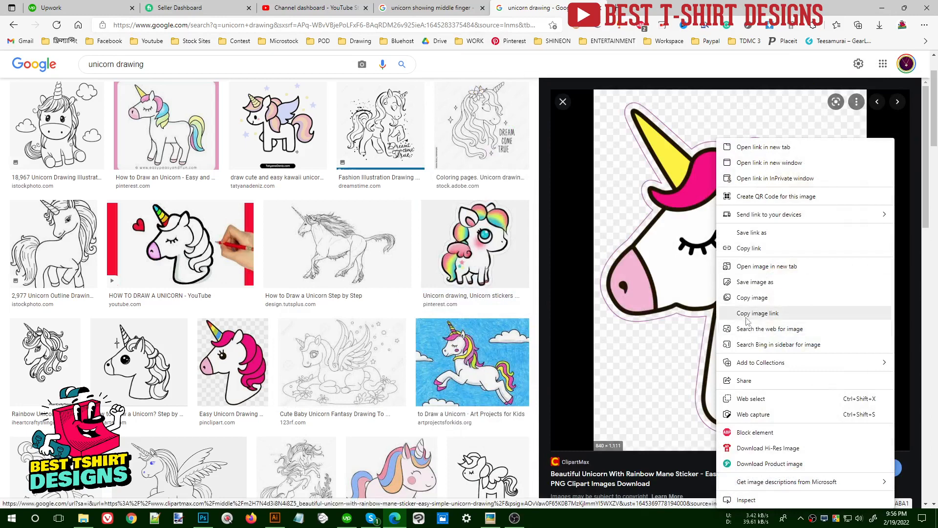
left_click(752, 298)
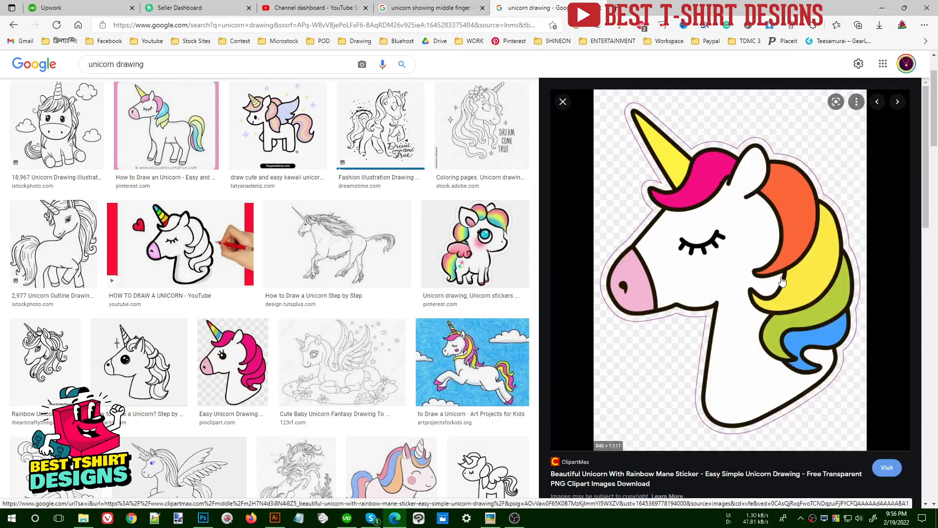
left_click(275, 517)
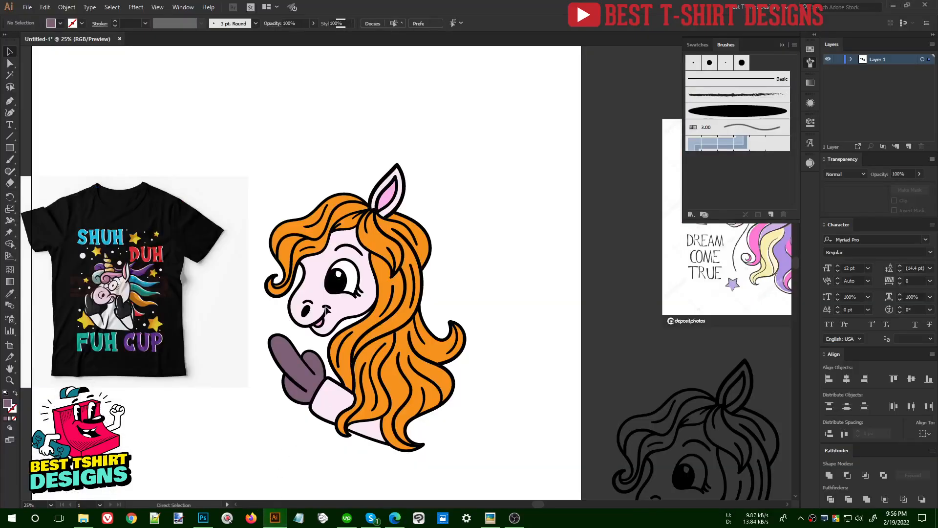
key("ctrl+v")
left_click_drag(405, 279, 510, 259)
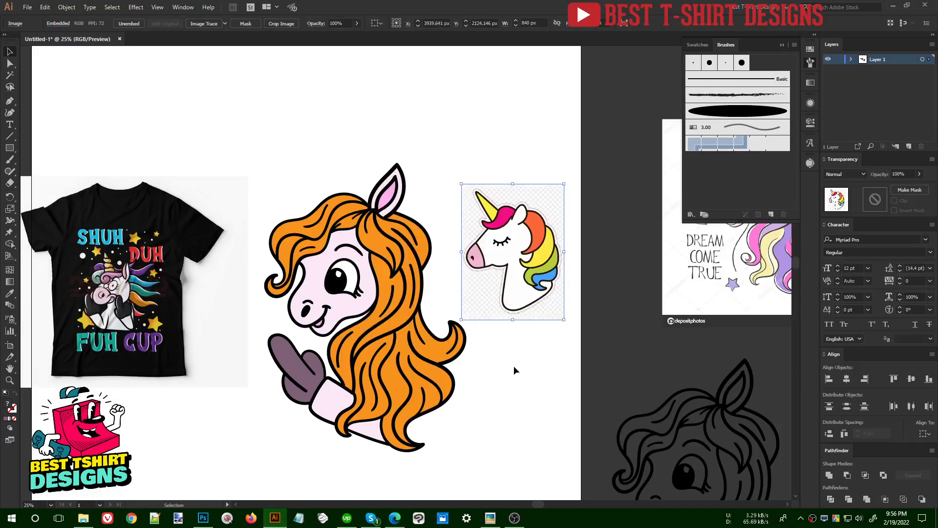
Fill the upper forelock, the strand below the ear and the lower strand beside the forearm with magenta sampled from the unicorn's forelock.
left_click_drag(514, 366, 483, 358)
scroll(366, 233, "up", 1)
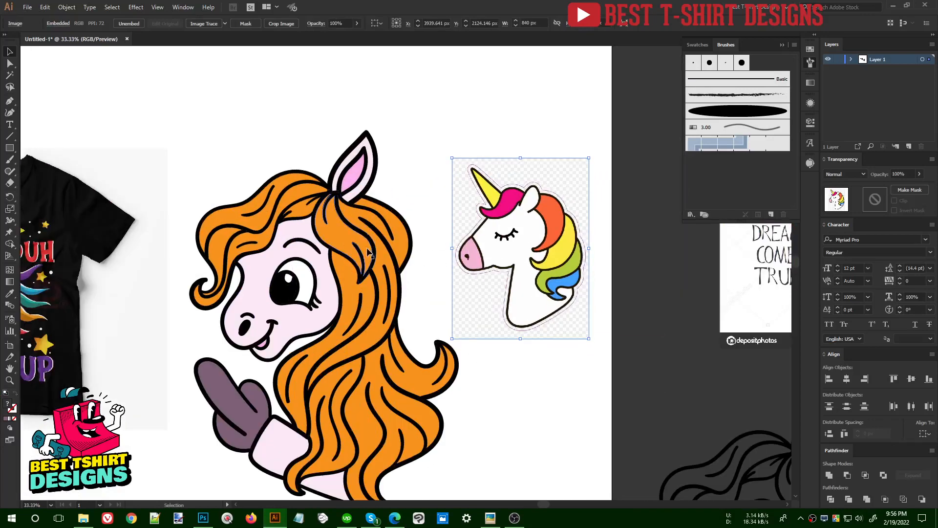
left_click(342, 234)
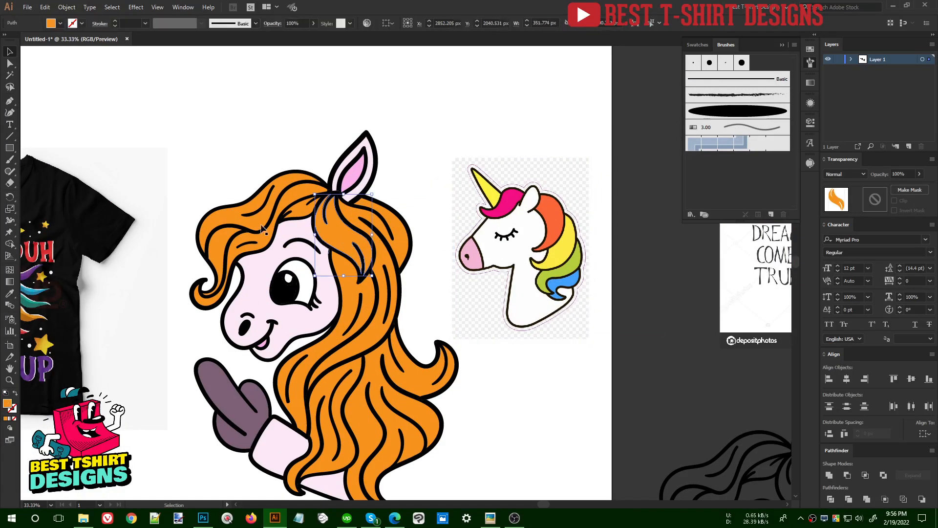
left_click(233, 217, "shift")
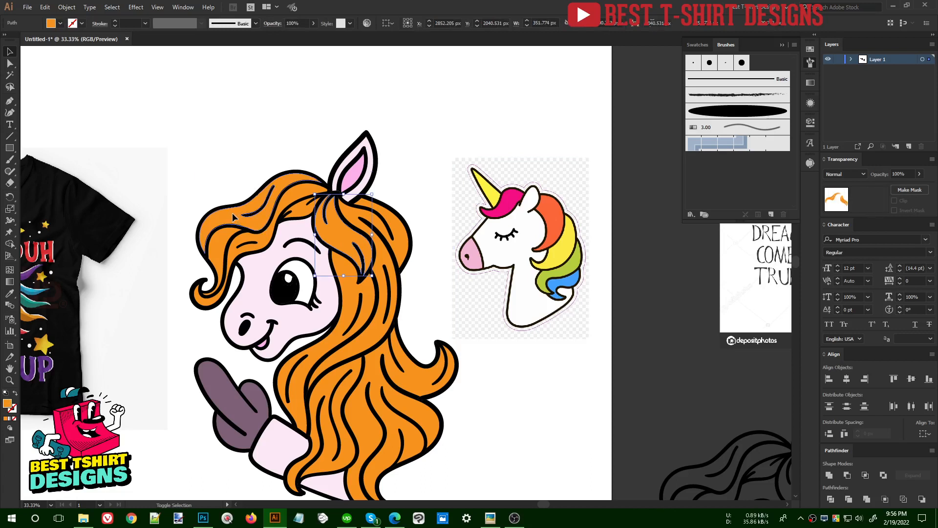
left_click(351, 384, "shift")
key("i")
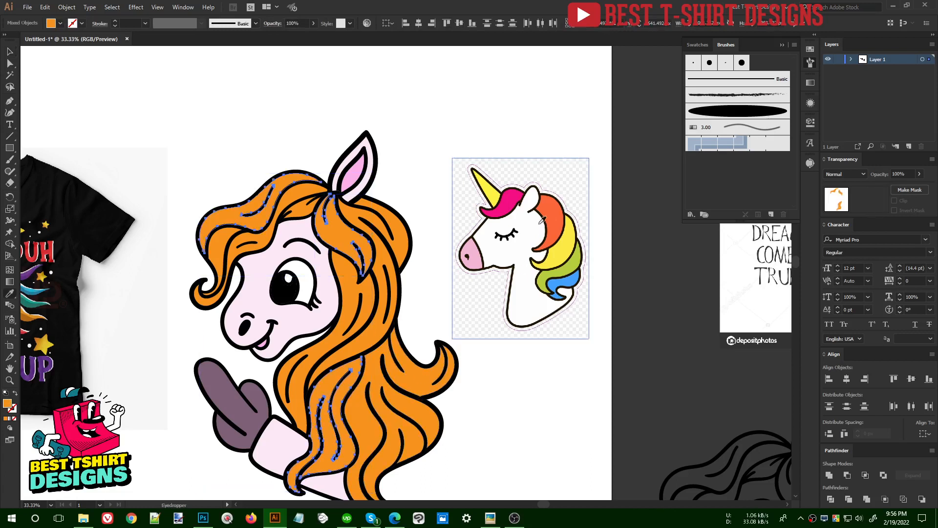
left_click(519, 197)
key("v")
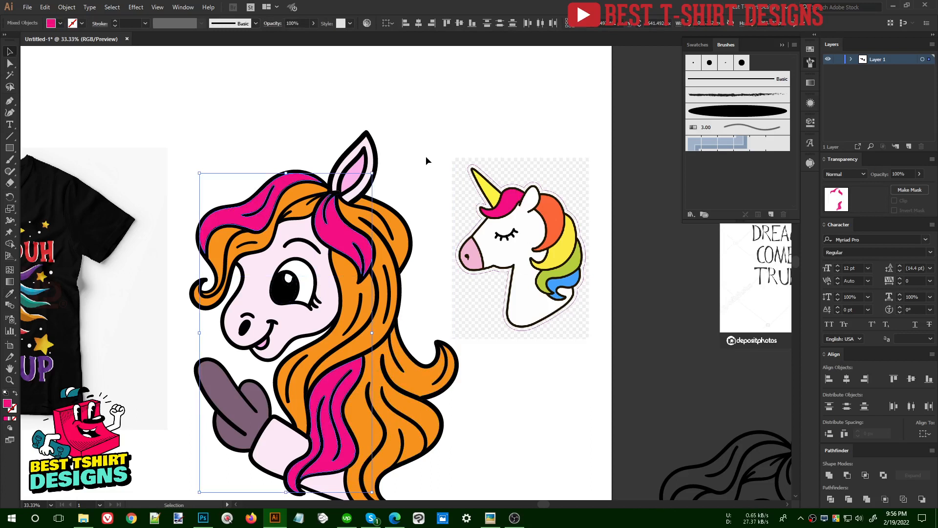
Change the fill of the same three hair strands to the orange-red sampled from the unicorn's mane.
key("i")
left_click(548, 209)
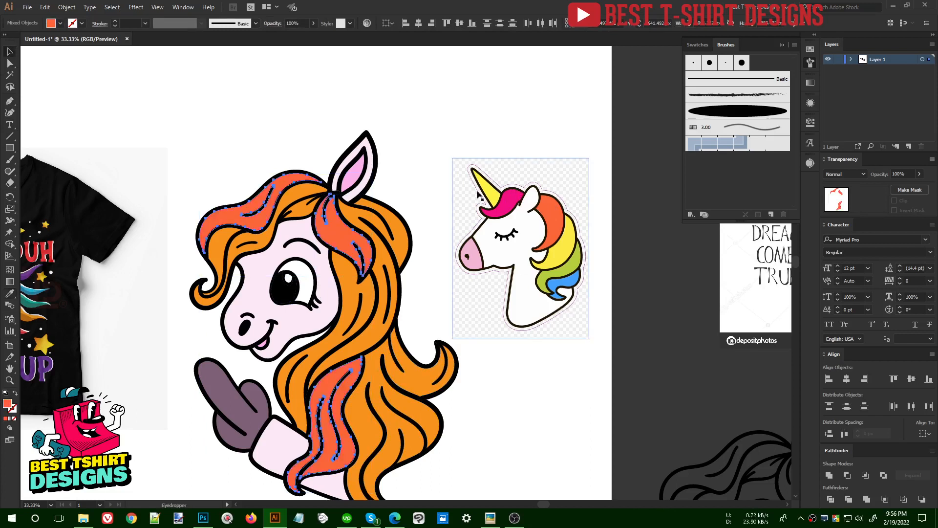
key("v")
left_click(430, 163)
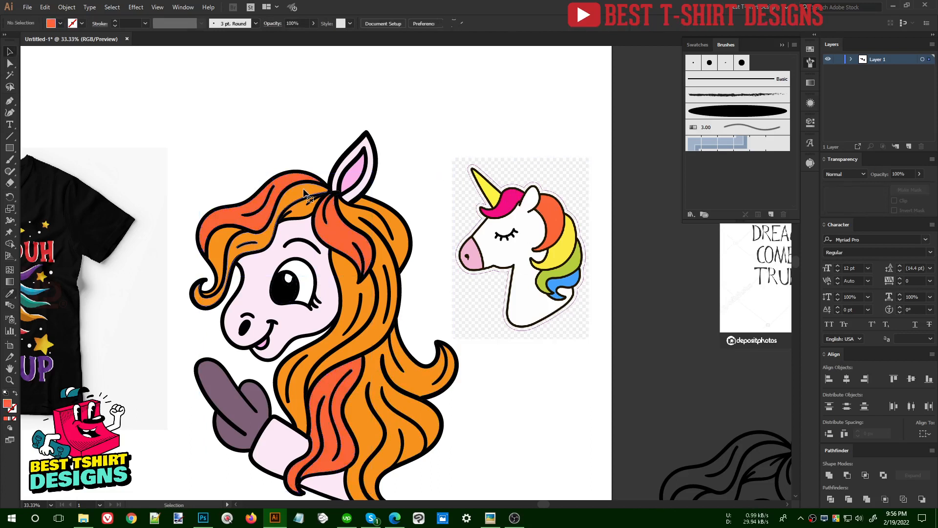
Fill the curled forelock, the strand behind the ear and the long strand down the neck with green sampled from the unicorn's mane.
left_click(304, 192)
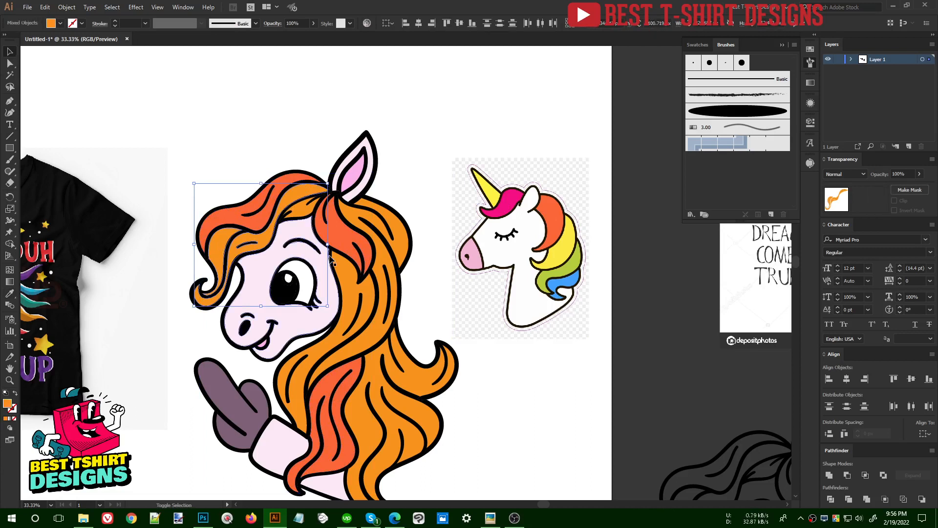
left_click(401, 258, "shift")
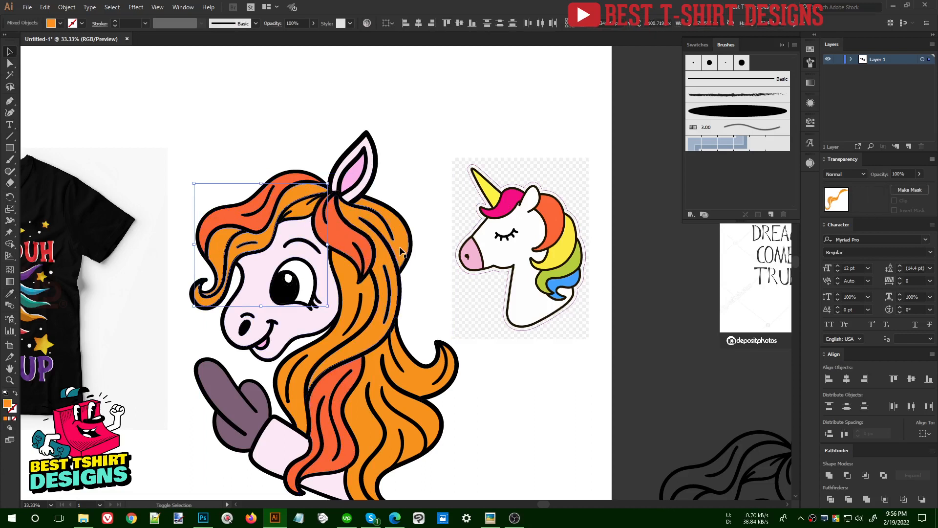
left_click(374, 333, "shift")
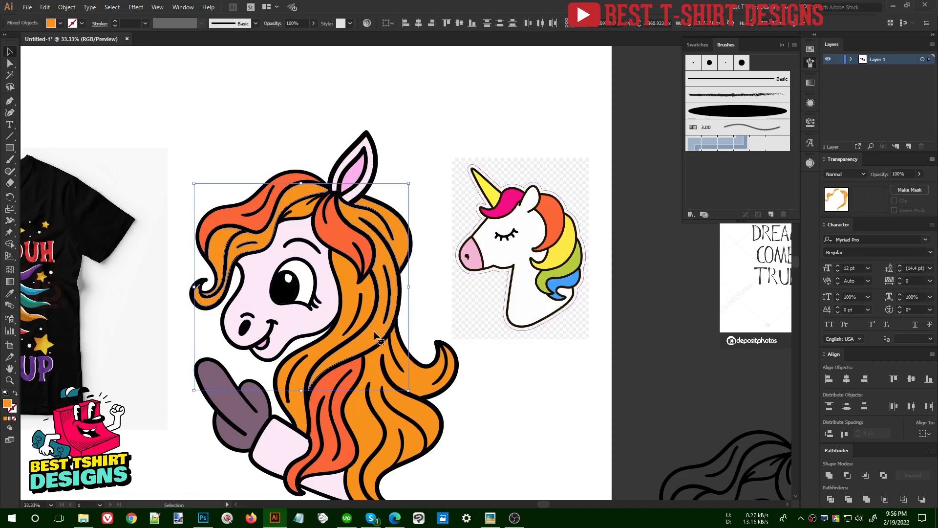
key("i")
left_click(578, 261)
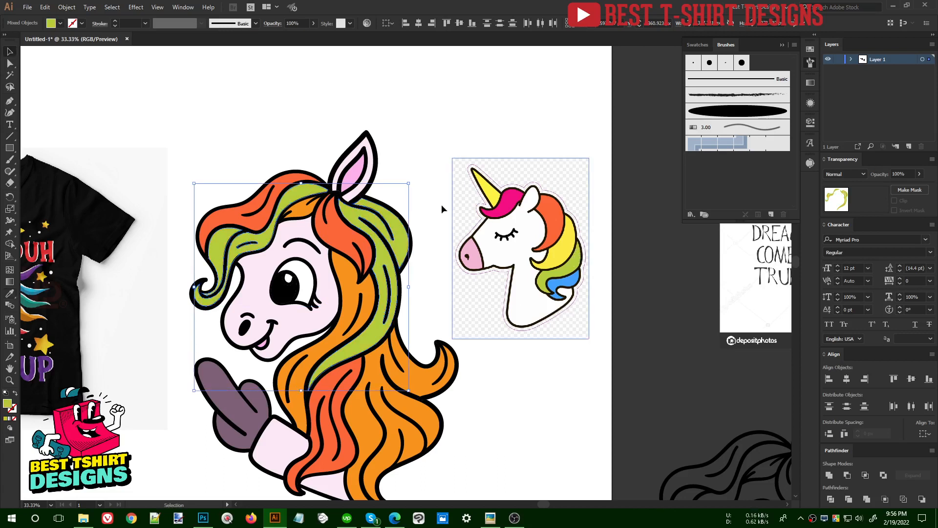
key("v")
left_click(420, 248)
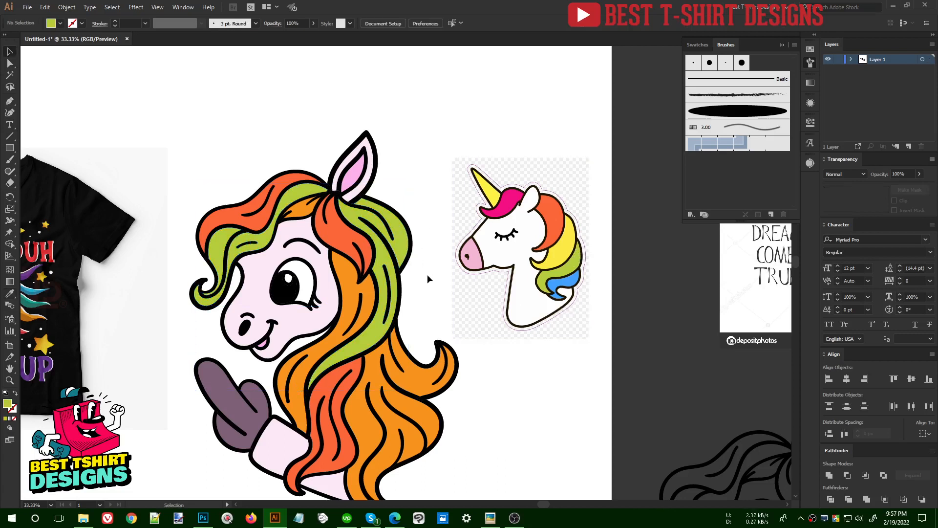
Fill the large lower back section of the horse's hair with the blue sampled from the tip of the unicorn's mane.
scroll(427, 274, "down", 2)
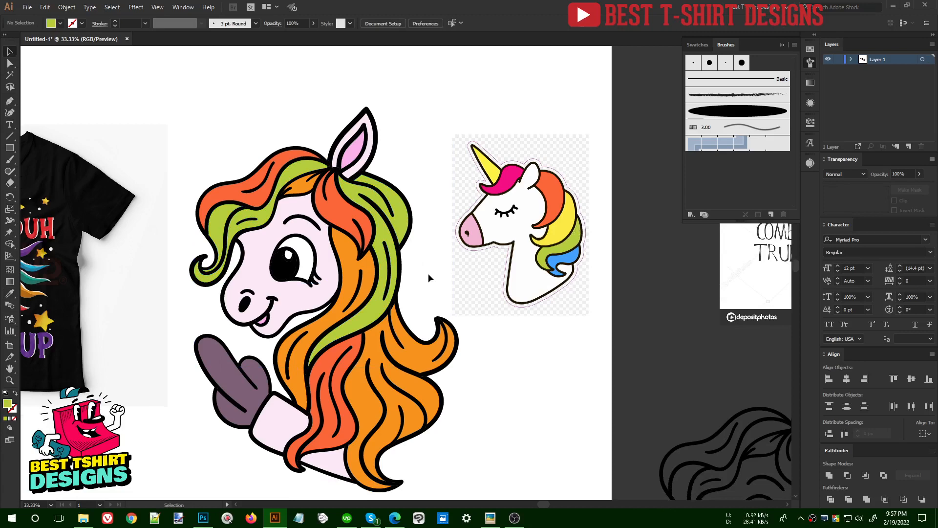
scroll(382, 169, "up", 2, "alt")
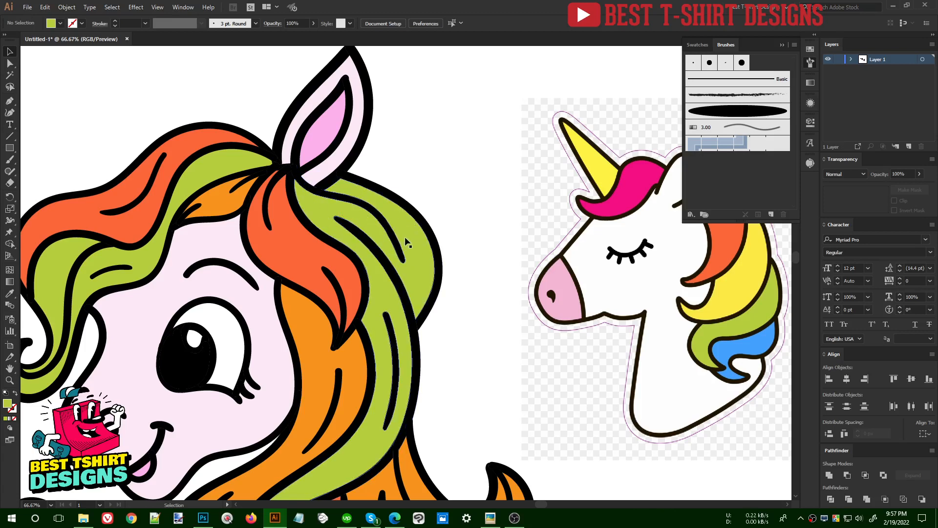
scroll(293, 168, "down", 2)
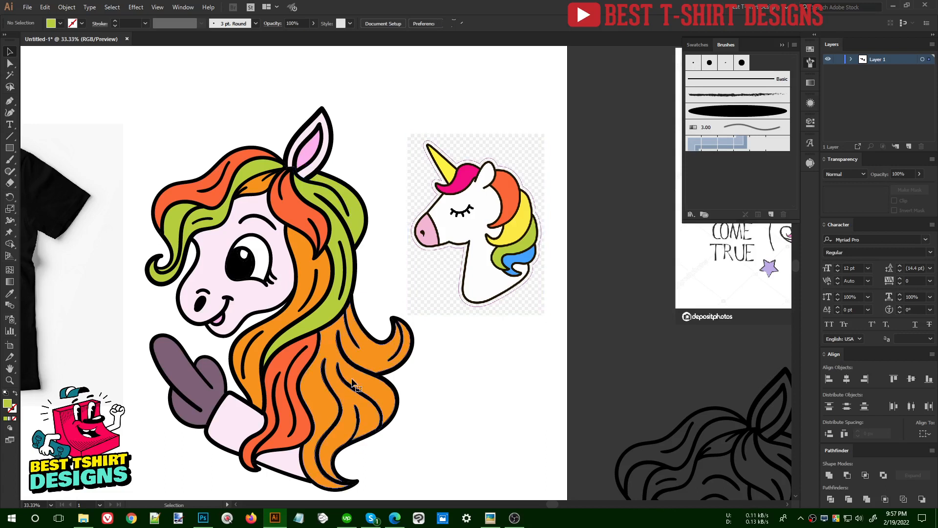
key("i")
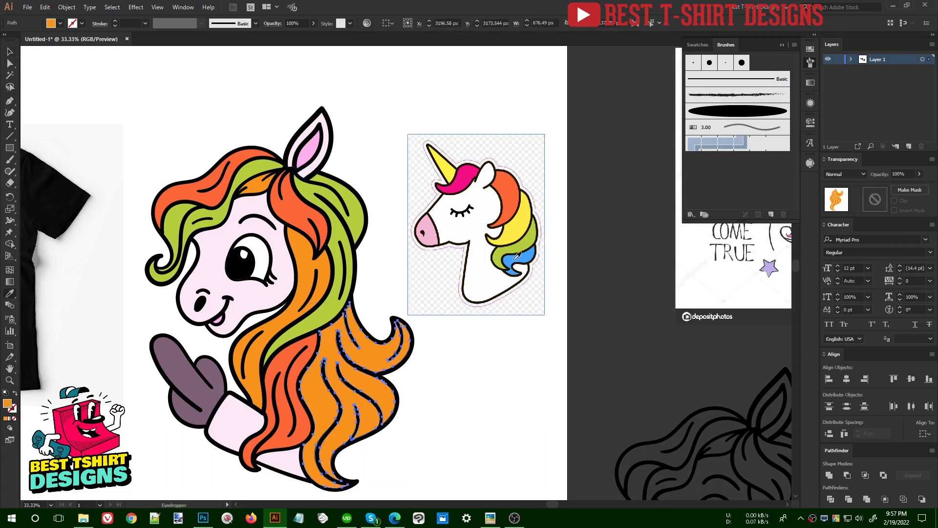
left_click(516, 256)
key("v")
left_click(464, 357)
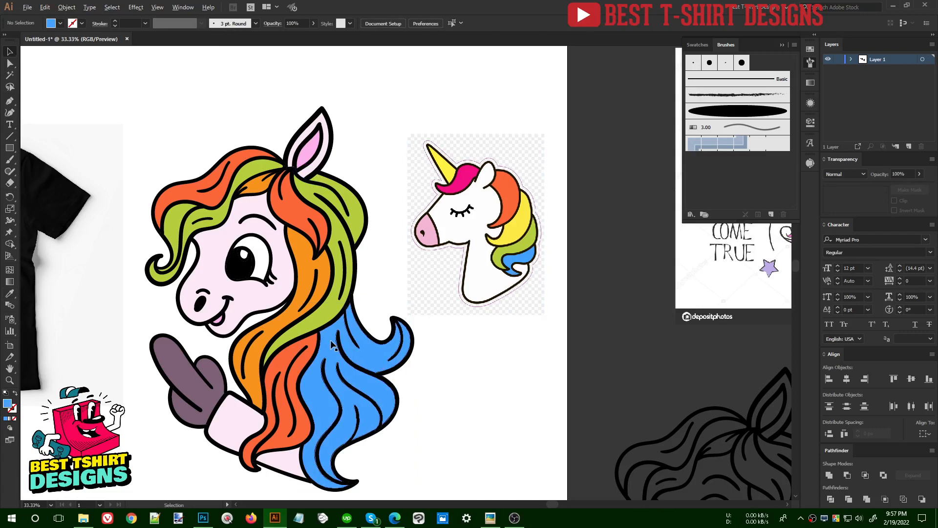
scroll(331, 345, "up", 1, "alt")
scroll(376, 335, "up", 2, "alt")
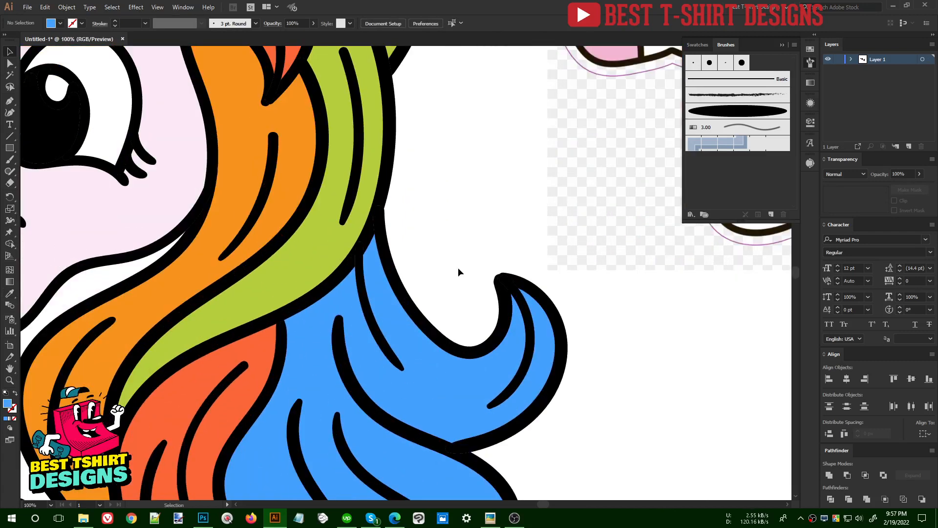
scroll(430, 278, "down", 1, "alt")
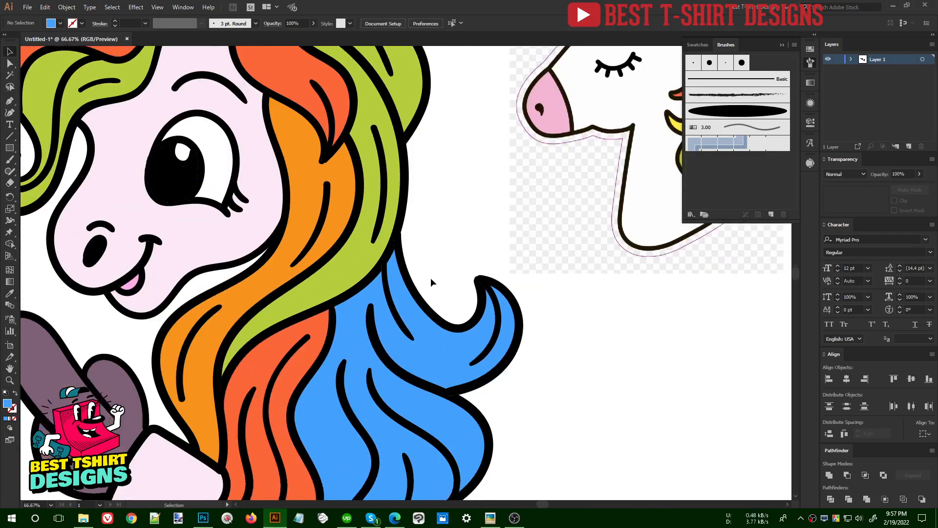
Reshape the top end of the black line below the blue flipped-up strand so it reaches the green strand's outline.
scroll(431, 282, "down", 1)
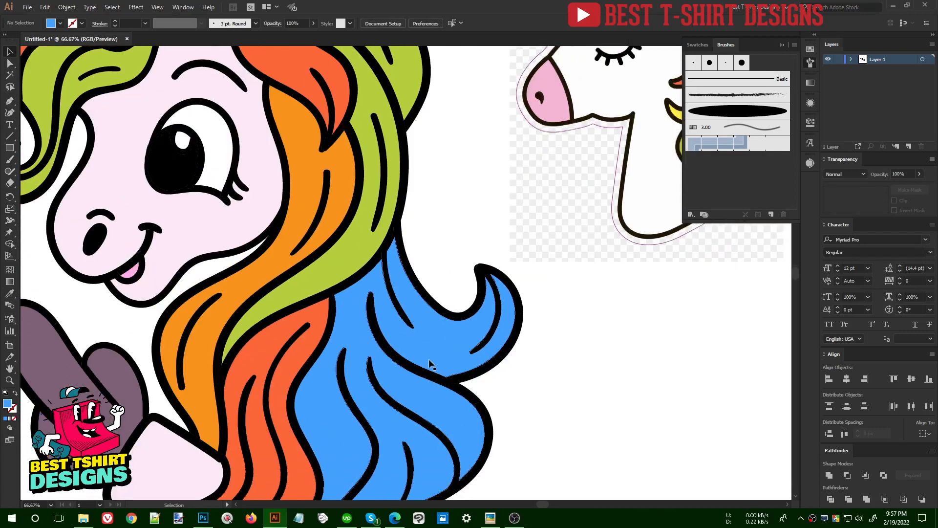
left_click(371, 308)
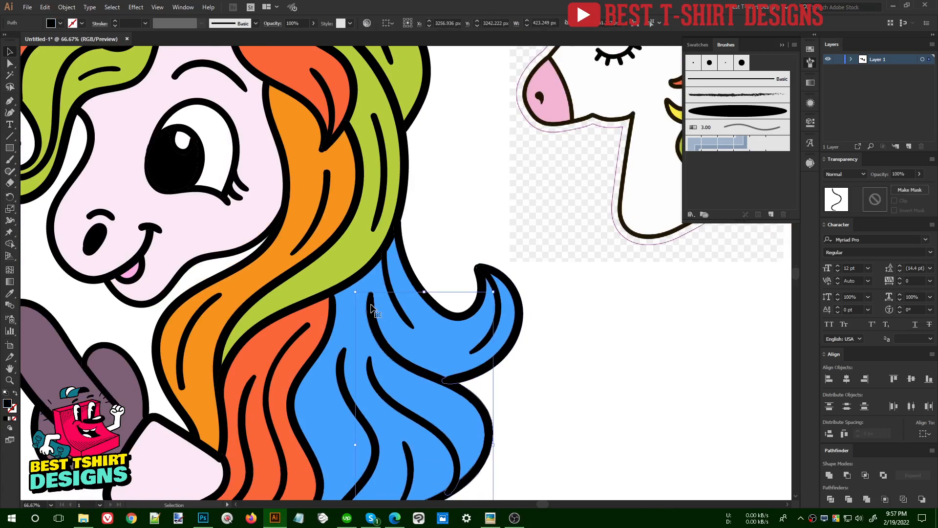
scroll(370, 306, "up", 1)
key("a")
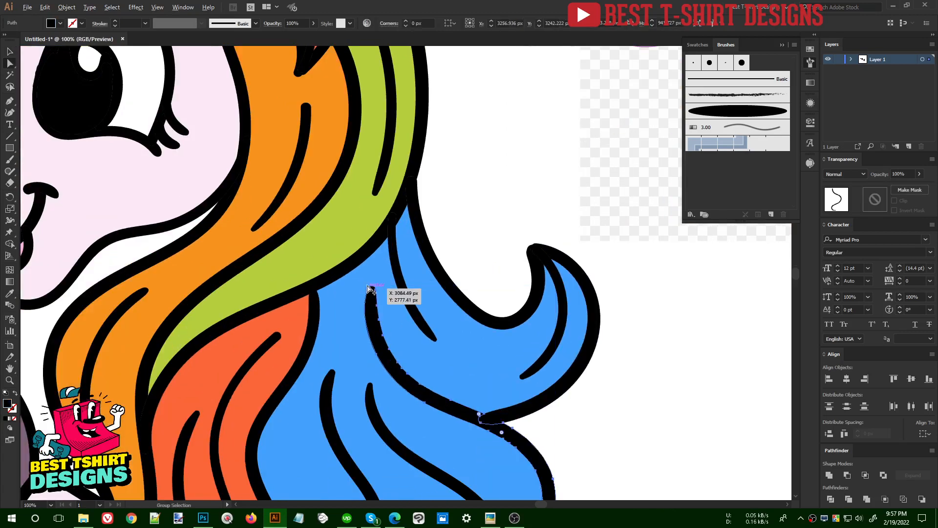
scroll(368, 293, "up", 2)
left_click(371, 292)
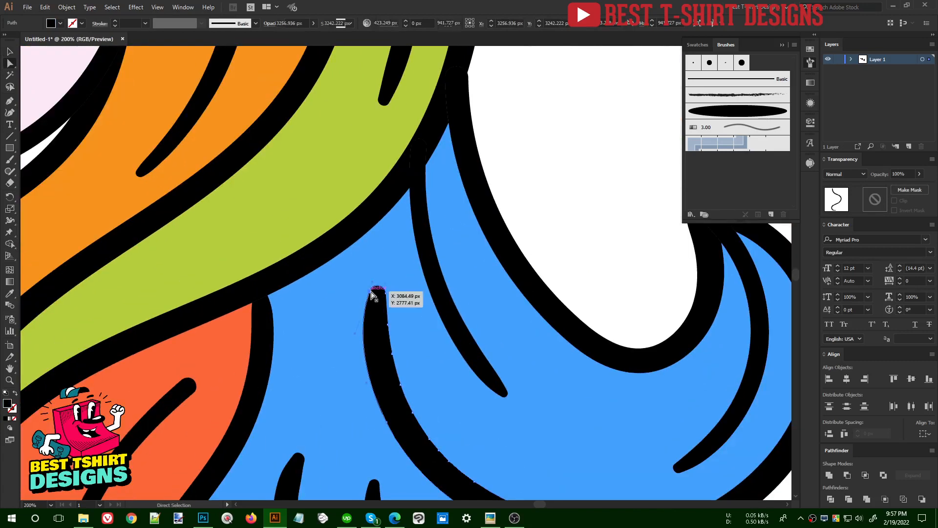
mouse_move(371, 291)
left_mouse_down()
mouse_move(379, 237)
mouse_move(368, 222)
left_mouse_up()
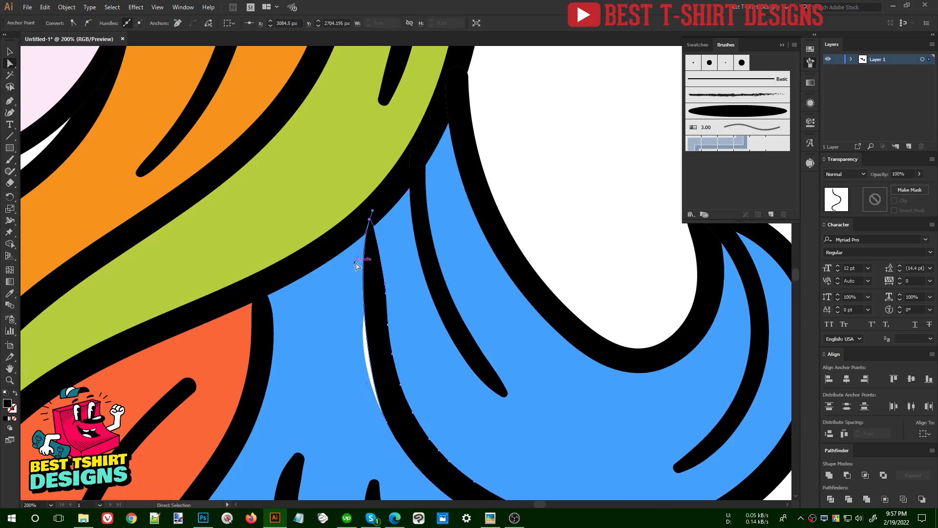
left_click_drag(356, 265, 341, 307)
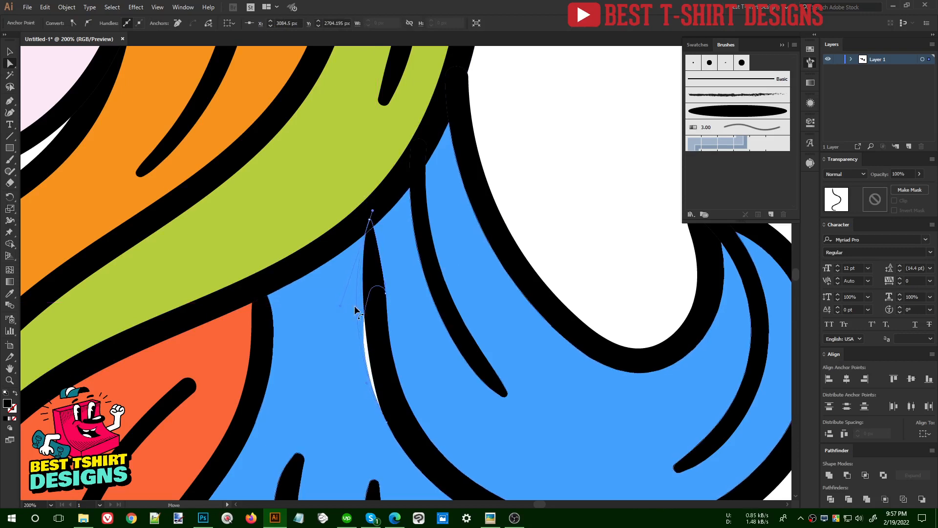
mouse_move(369, 223)
left_mouse_down()
mouse_move(372, 211)
mouse_move(386, 219)
left_mouse_up()
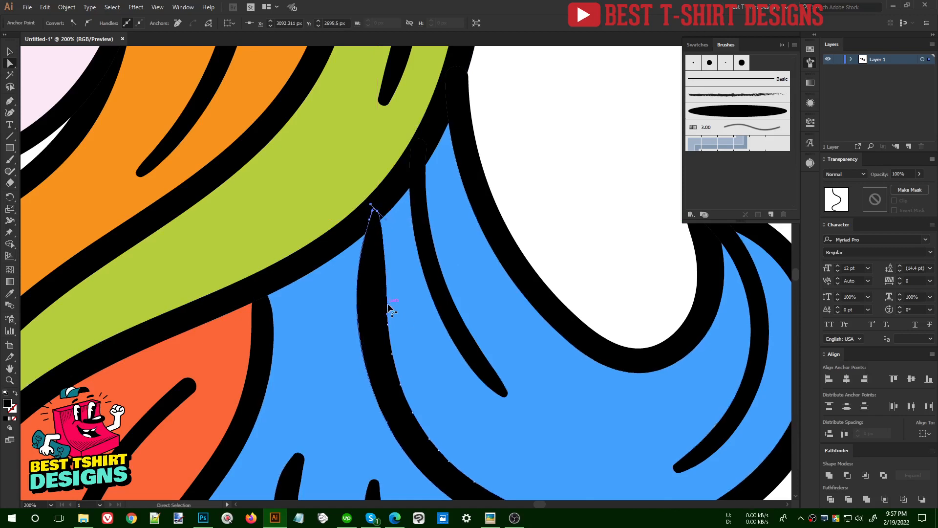
scroll(333, 293, "down", 3)
key("v")
left_click(555, 326)
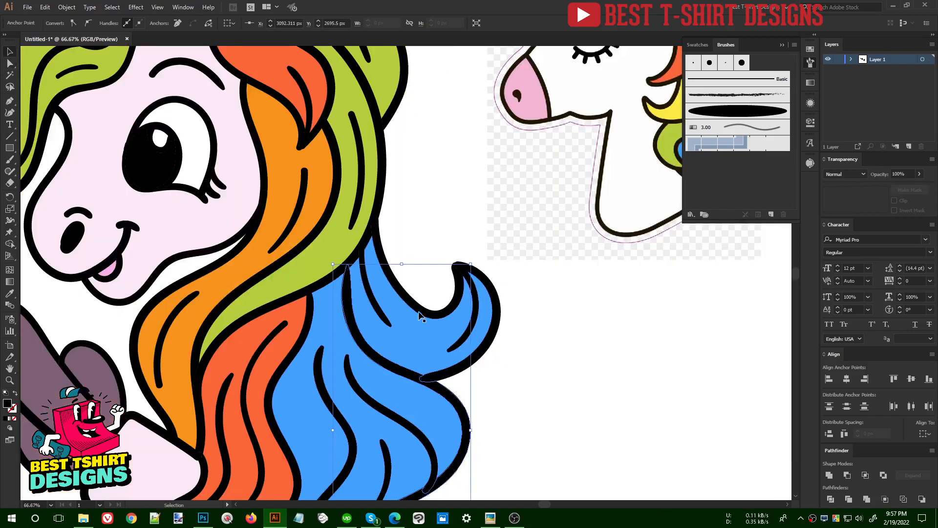
Cut the blue hair fill with the Knife along the extended black line to separate the flipped-up strand.
scroll(421, 316, "down", 1)
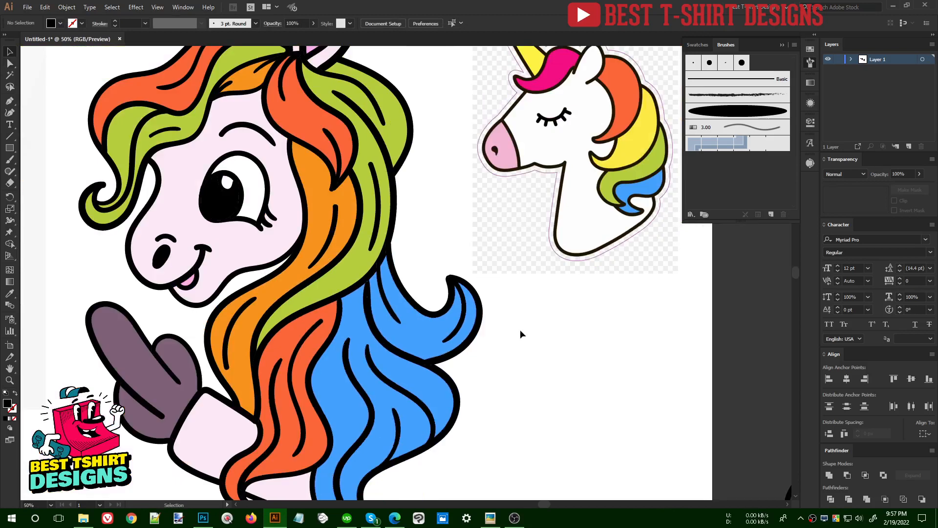
left_click(417, 327)
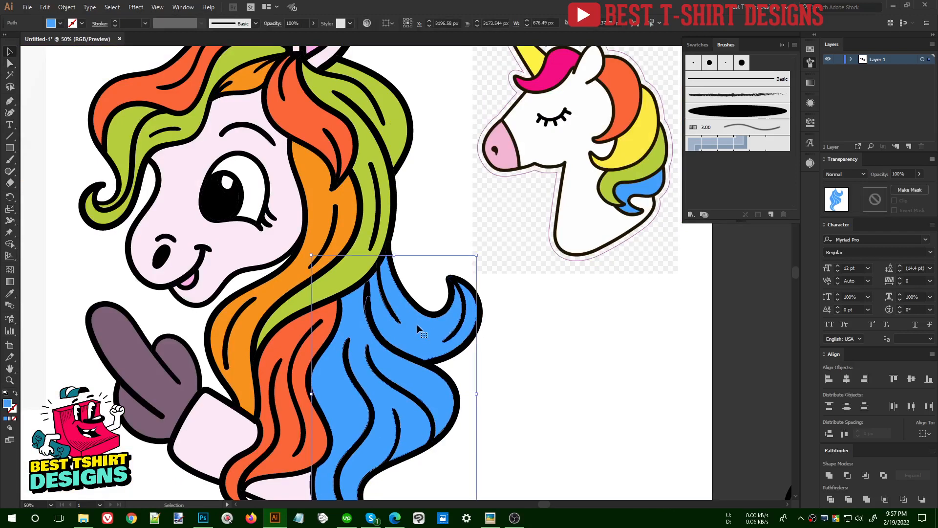
scroll(372, 305, "up", 2)
scroll(372, 305, "up", 1)
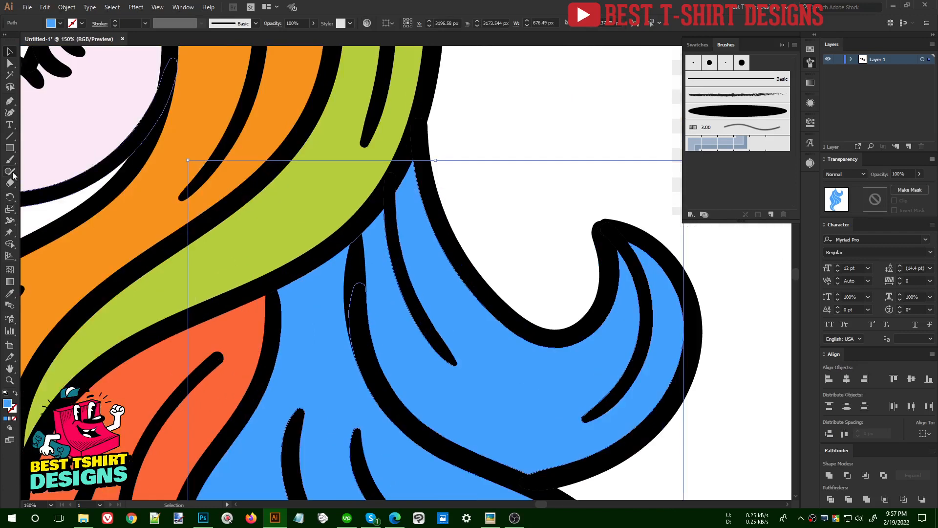
left_click_drag(14, 183, 49, 208)
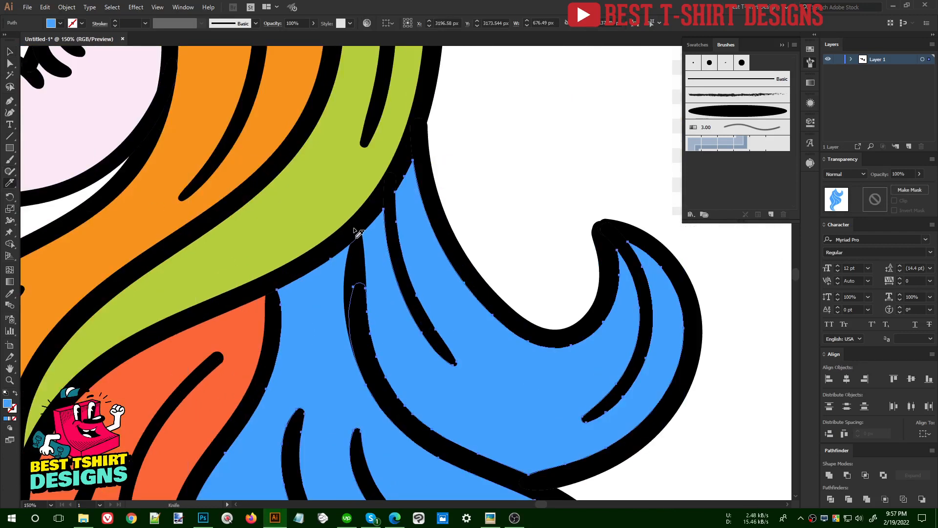
mouse_move(356, 224)
left_mouse_down()
mouse_move(363, 349)
mouse_move(377, 383)
left_mouse_up()
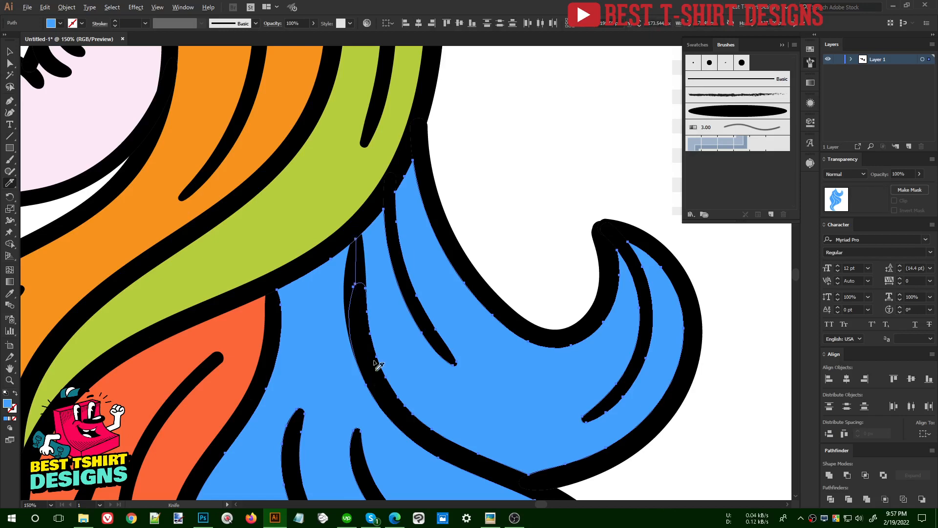
scroll(362, 278, "down", 3)
key("v")
left_click(541, 363)
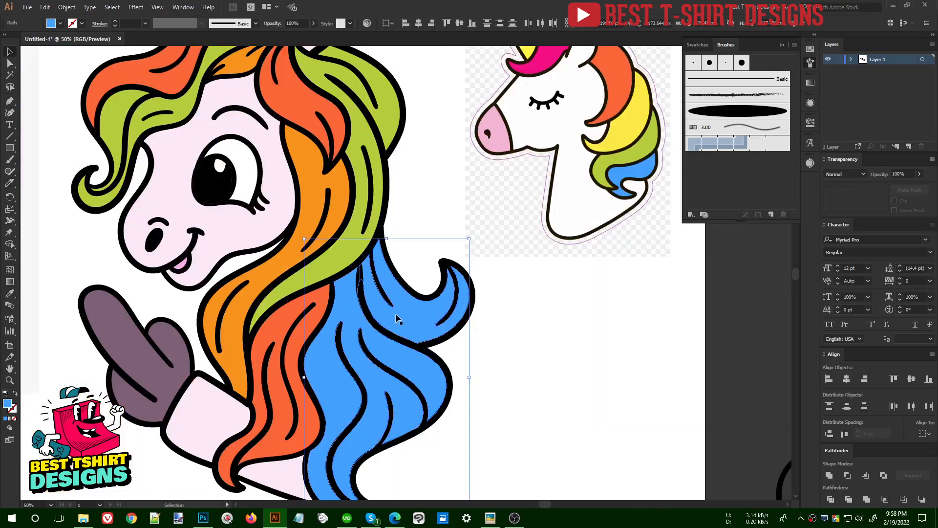
Fill the separated flipped-up strand with the orange-red sampled from the horse's strand below the ear.
left_click(395, 314)
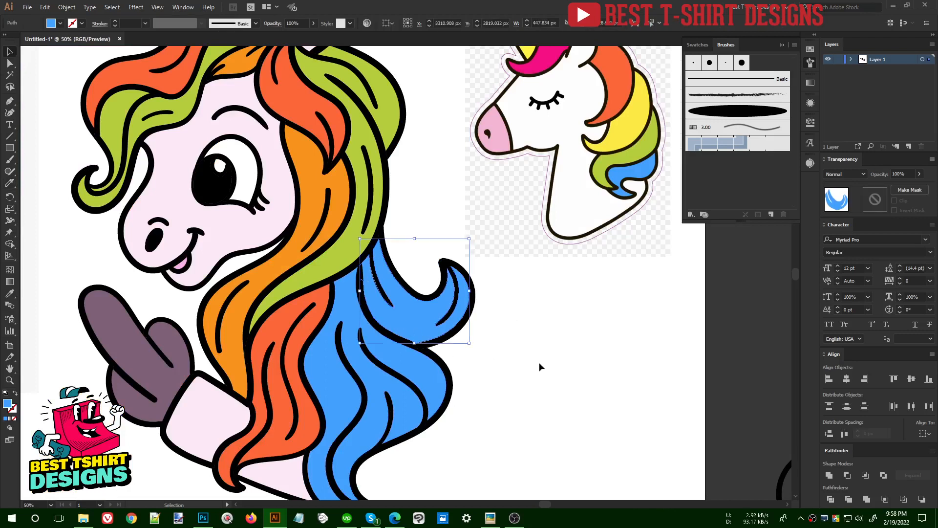
key("i")
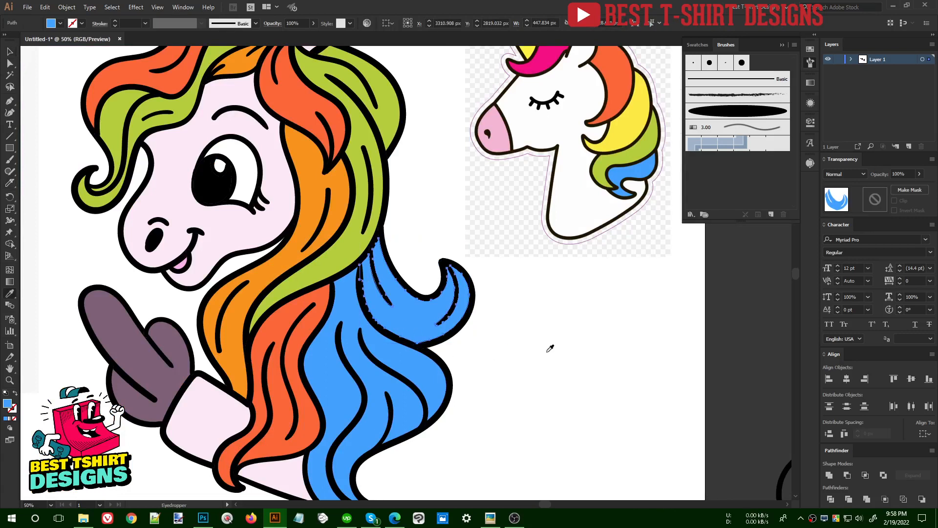
scroll(551, 345, "up", 1)
left_click(302, 137)
key("v")
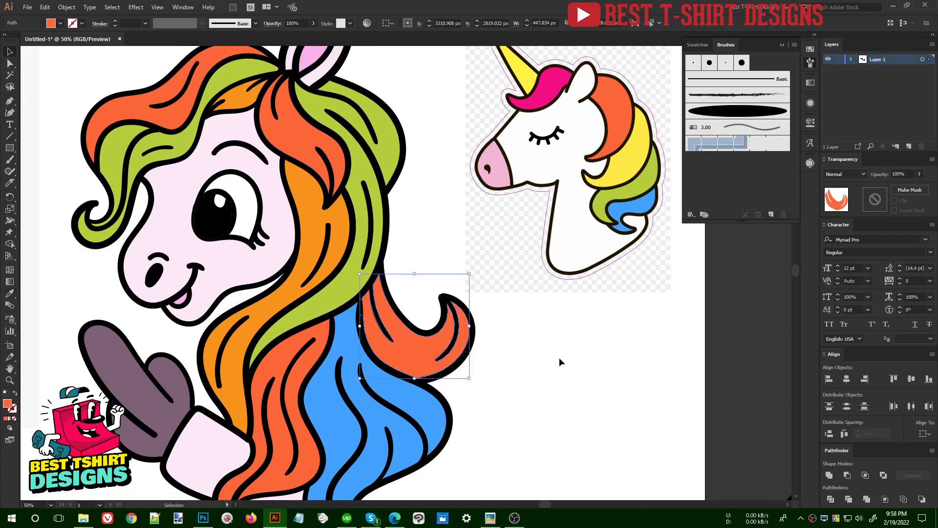
left_click(559, 356)
Fill the remaining orange hair sections, under the forelock and along the cheek, with yellow sampled from the unicorn's mane.
scroll(559, 357, "up", 1)
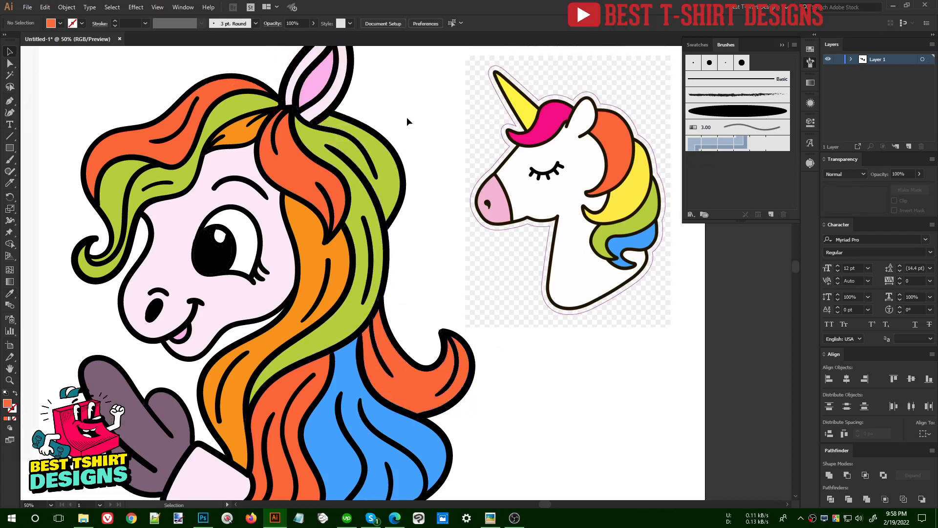
scroll(396, 116, "down", 1)
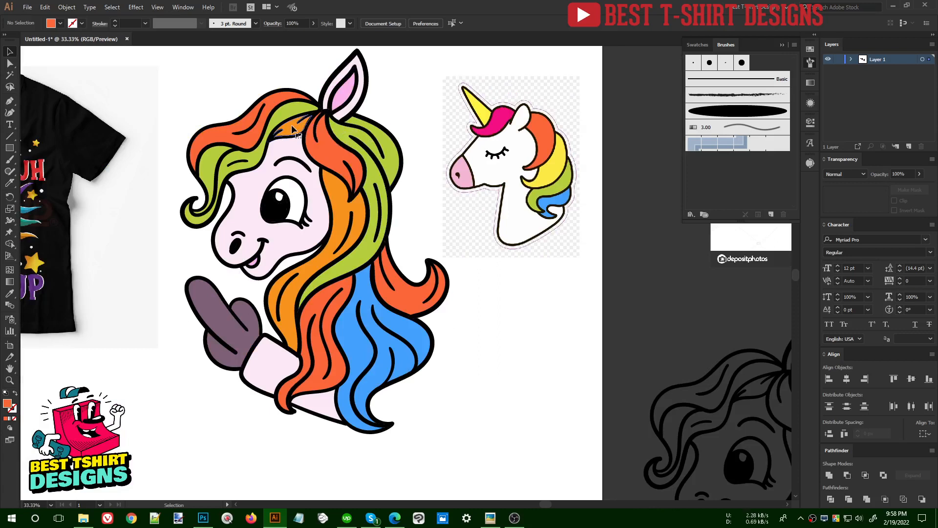
left_click(334, 192)
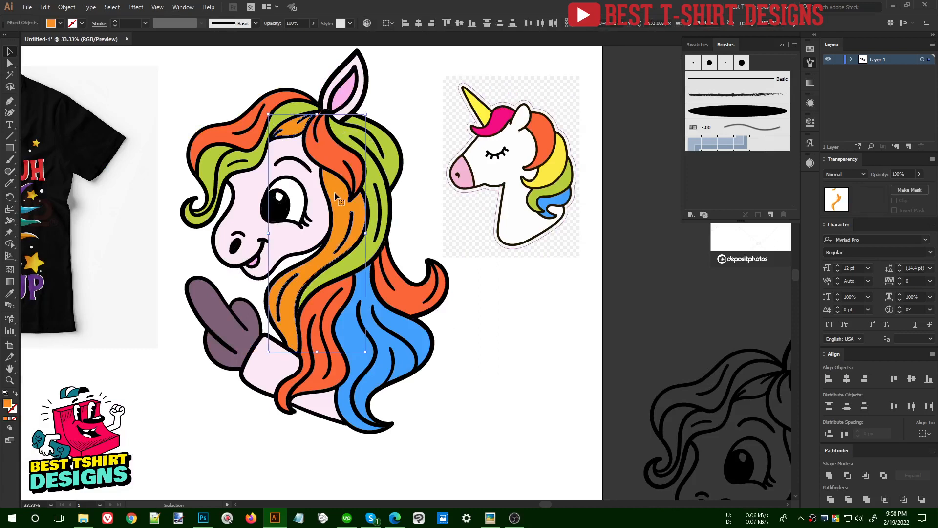
key("i")
left_click(548, 168)
key("v")
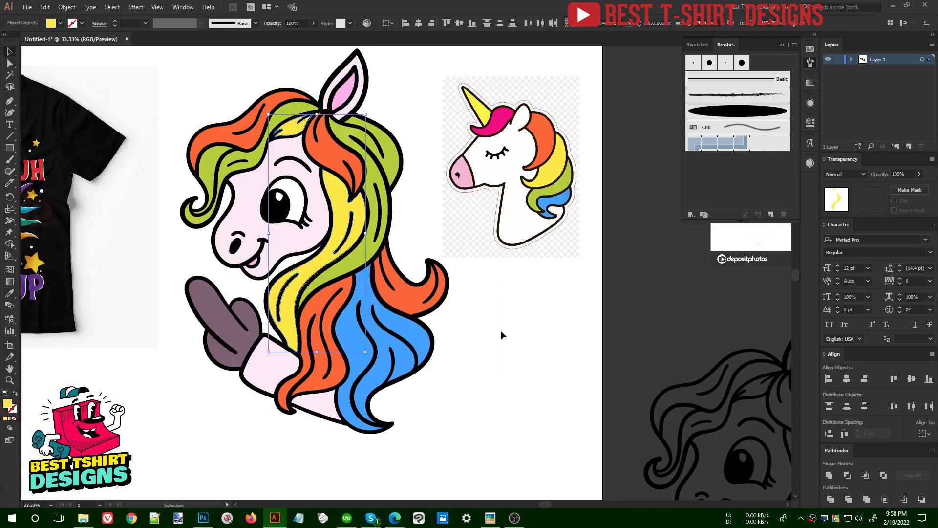
left_click(502, 329)
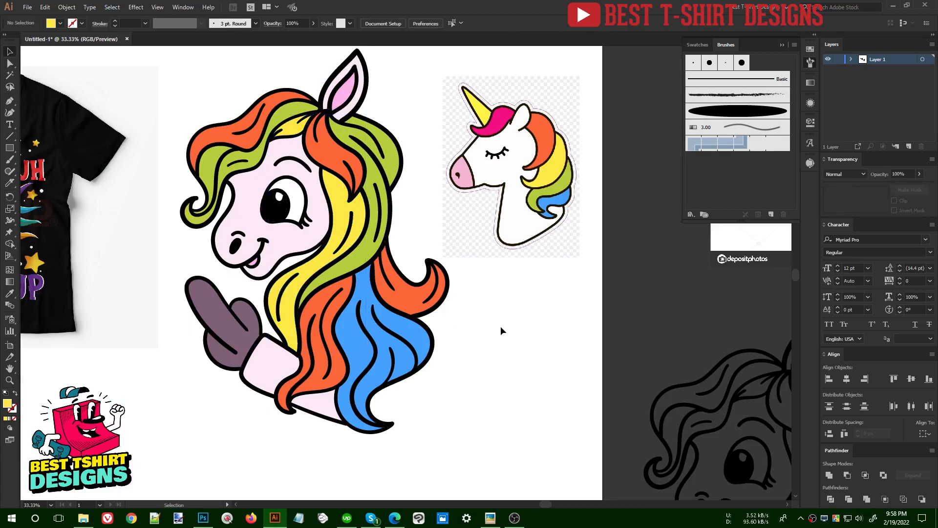
Clear space around the horse by moving the unicorn sticker above the "Dream come true" reference and the T-shirt mockup further left.
scroll(344, 321, "down", 1)
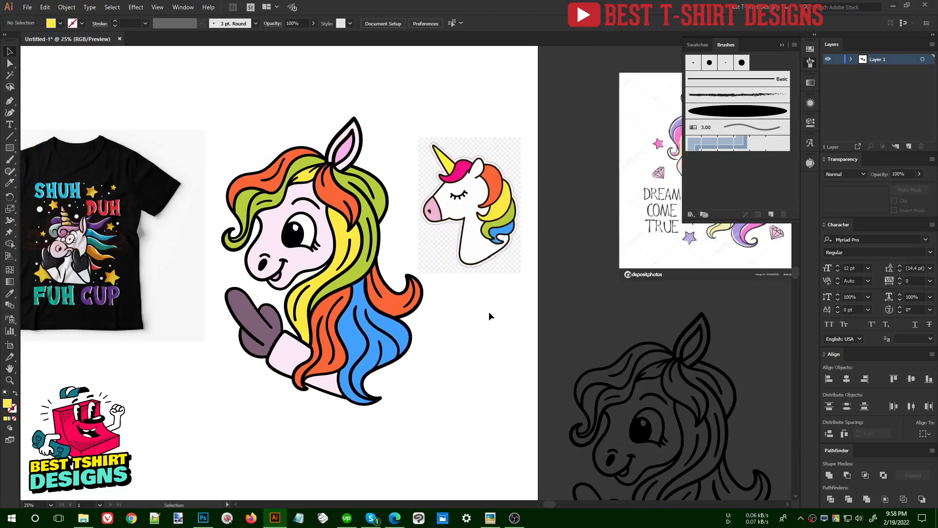
left_click_drag(449, 229, 513, 193)
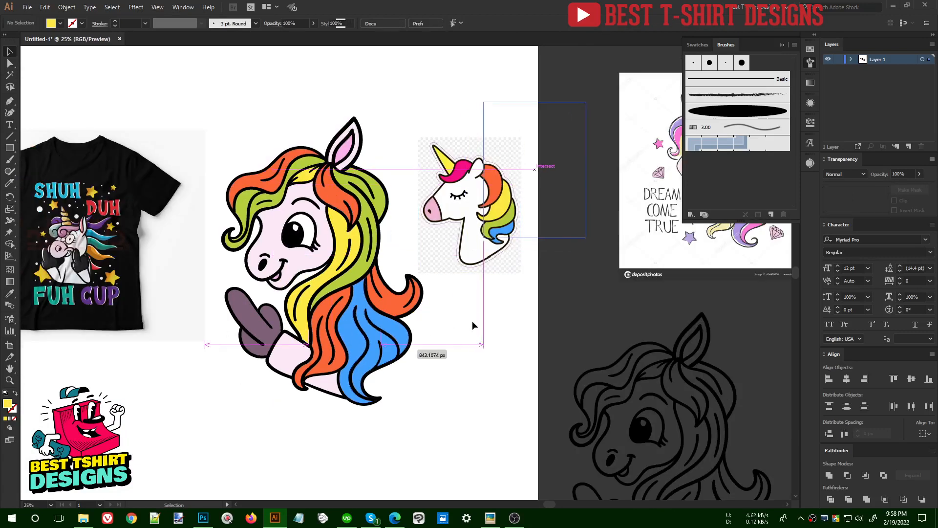
left_click(446, 299)
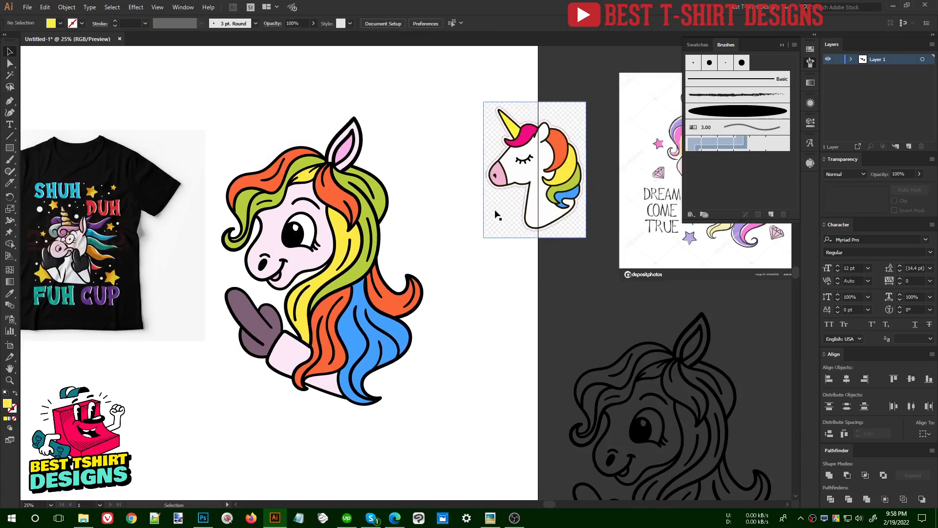
left_click_drag(497, 215, 558, 262)
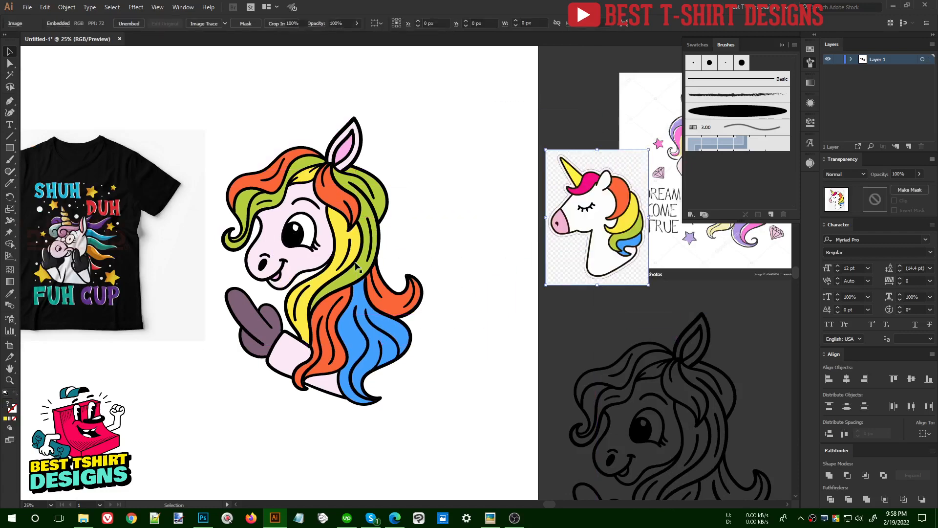
scroll(355, 262, "down", 2)
left_click_drag(237, 250, 175, 241)
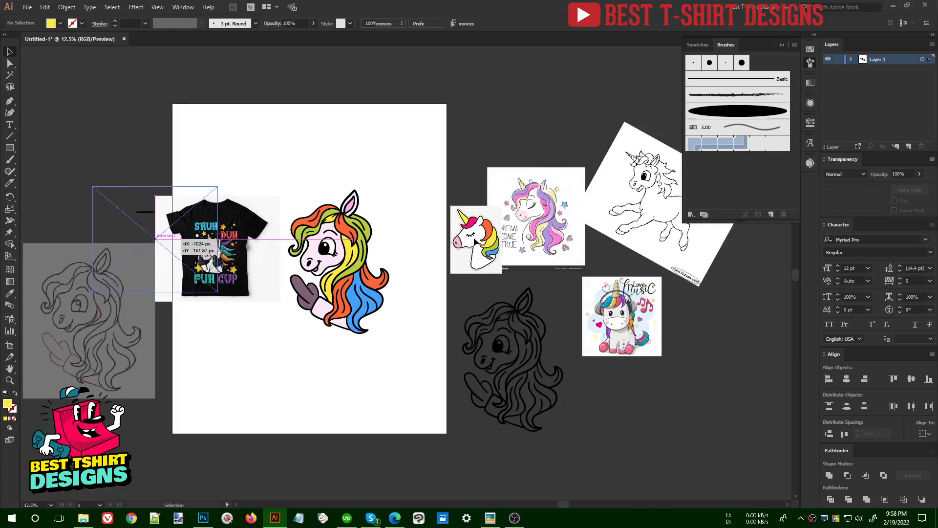
left_click_drag(475, 240, 511, 109)
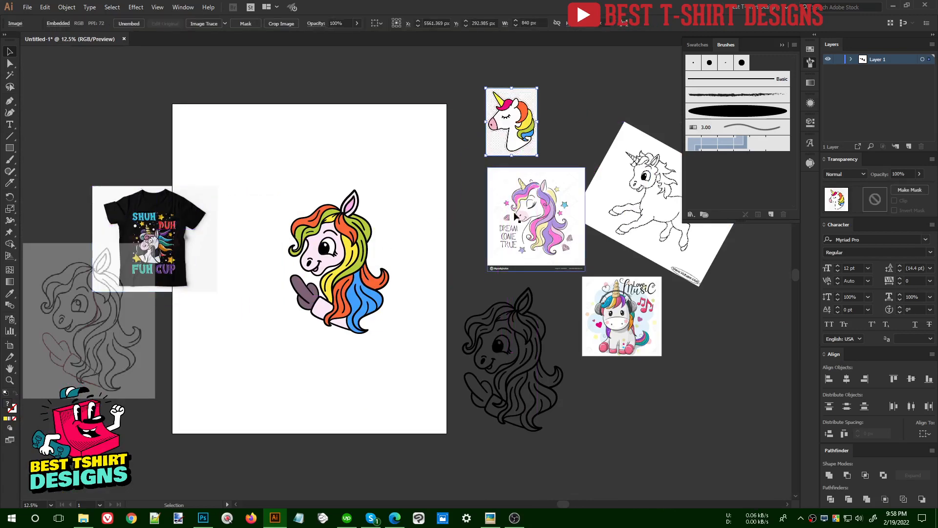
left_click_drag(513, 216, 498, 221)
left_click(410, 242)
Fill the front section of the green curled forelock with yellow sampled from the horse's cheek strand.
scroll(341, 282, "up", 1)
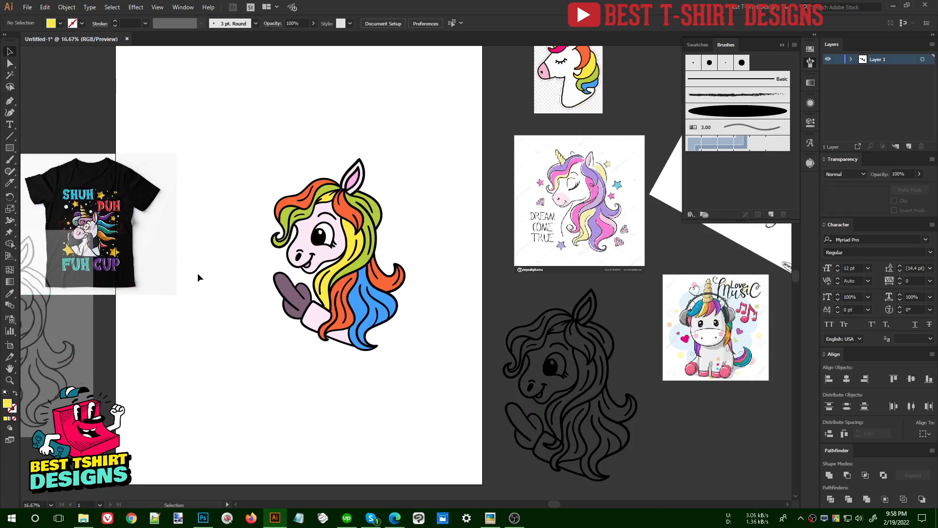
scroll(317, 202, "up", 3)
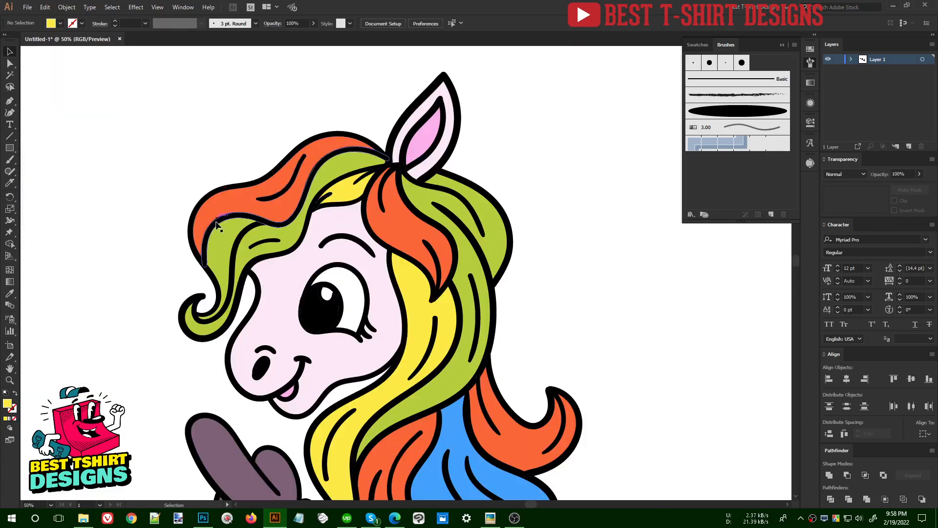
left_click(215, 242)
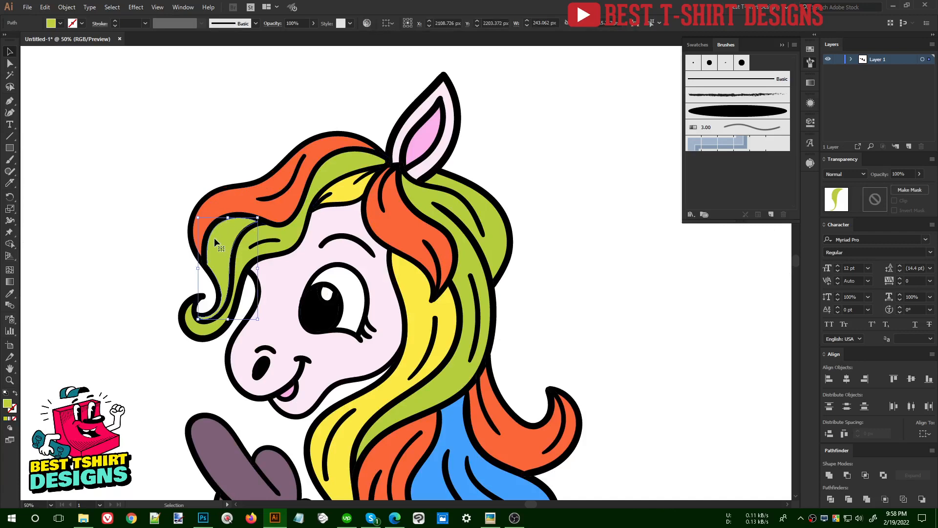
key("i")
left_click(419, 286)
key("v")
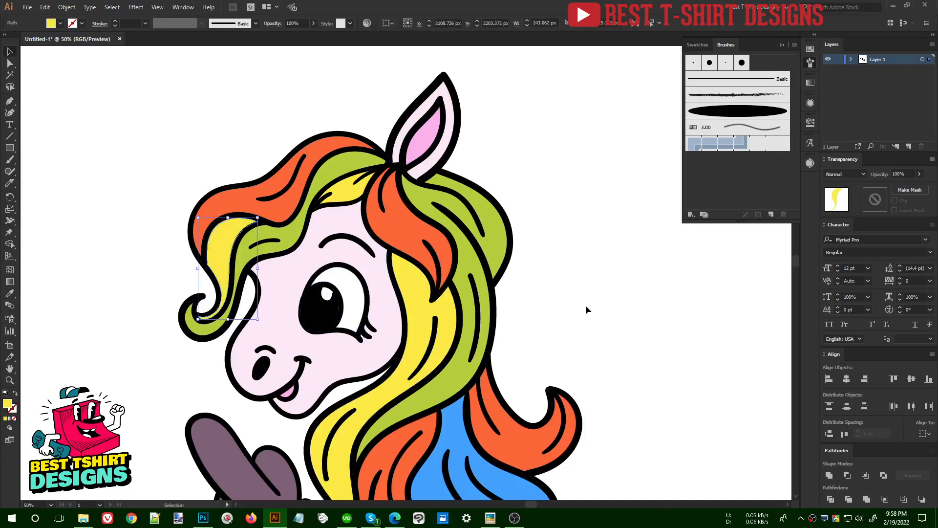
left_click(565, 306)
scroll(411, 241, "down", 1)
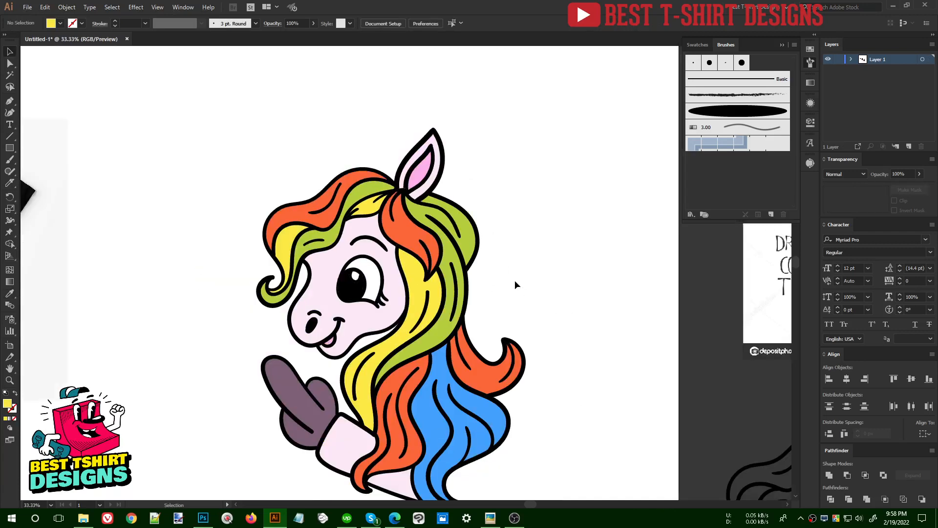
scroll(515, 280, "down", 1)
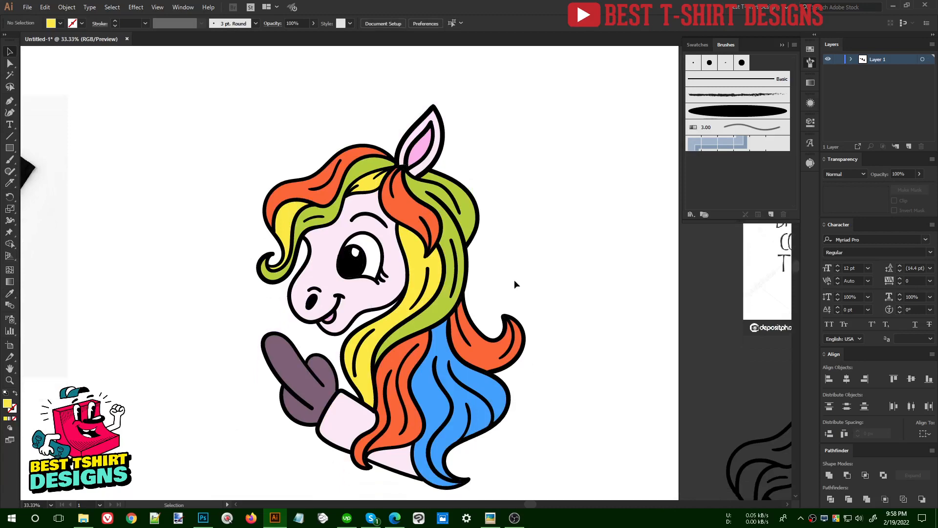
scroll(441, 167, "up", 1)
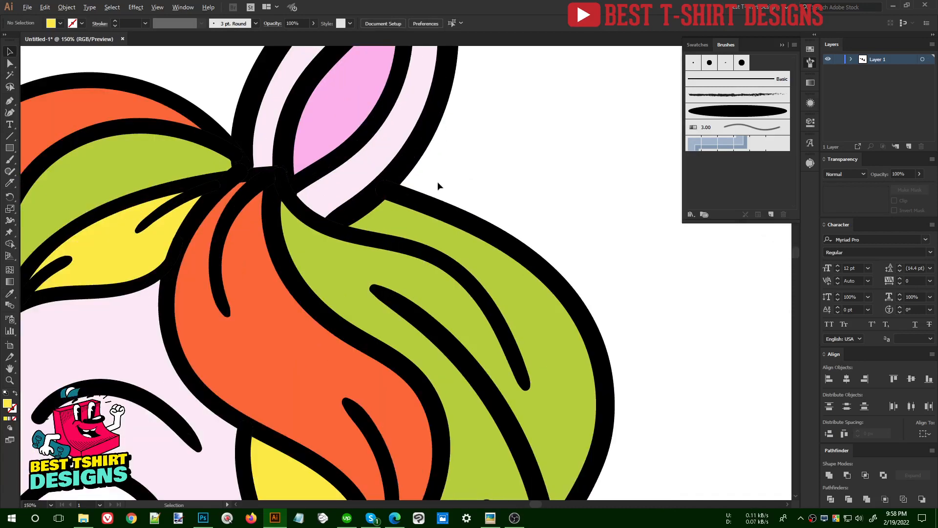
Extend the free upper end of the black strand line in the green mane to the knot below the ear by reshaping its end anchors.
left_click(380, 294)
key("a")
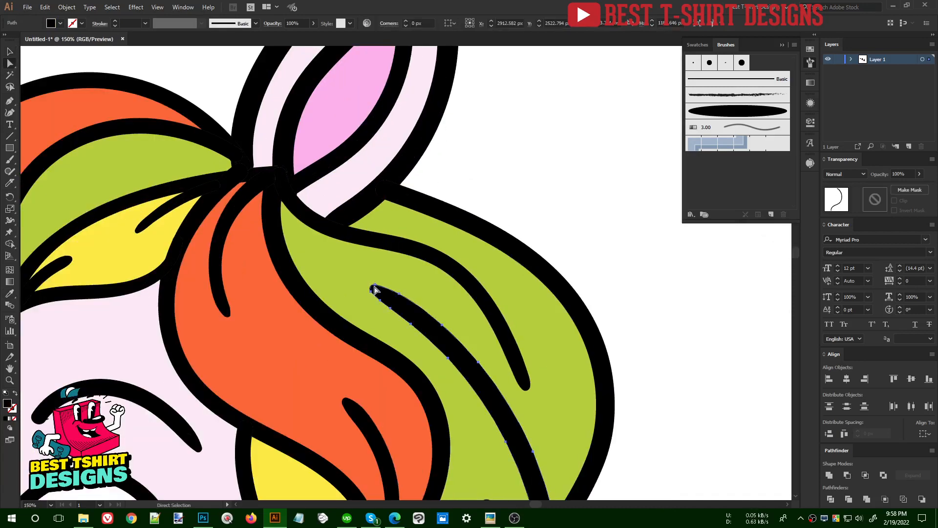
left_click(375, 288)
mouse_move(375, 287)
left_mouse_down()
mouse_move(276, 198)
mouse_move(312, 229)
left_mouse_up()
key("ctrl+z")
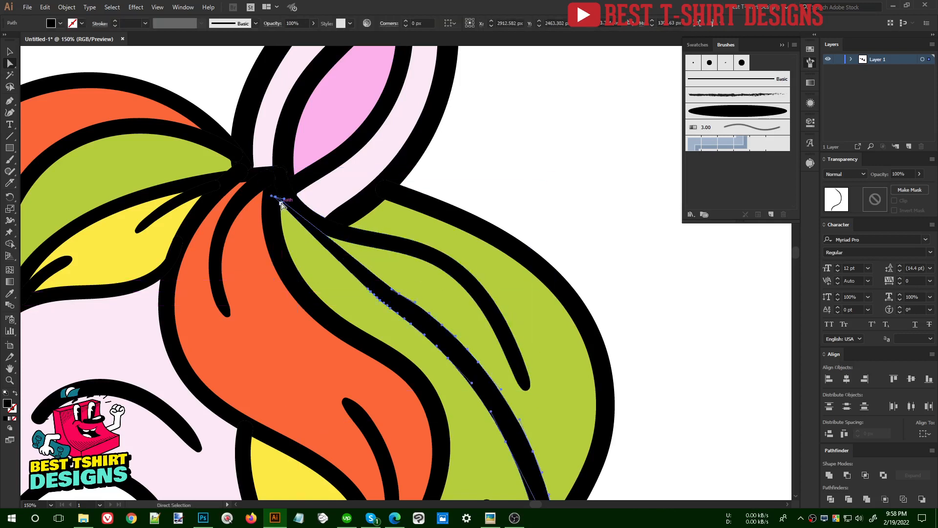
left_click_drag(285, 199, 314, 229)
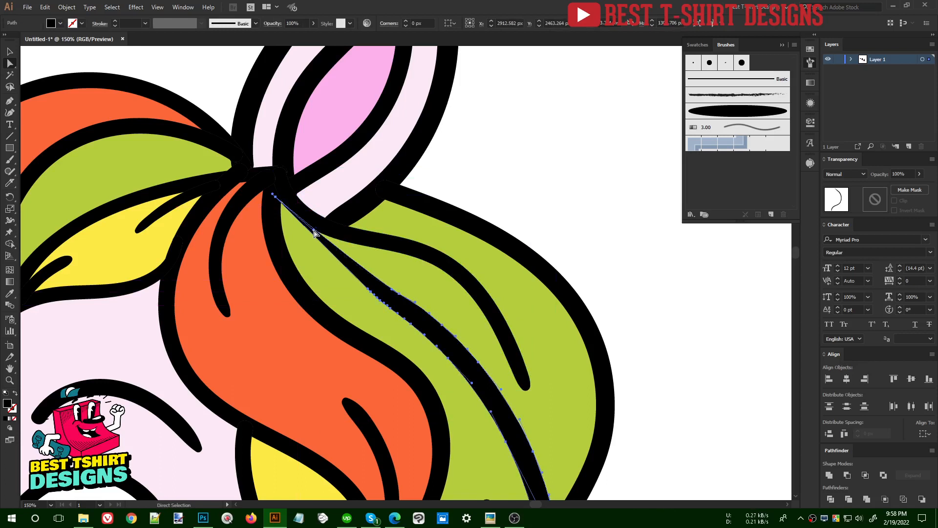
left_click(371, 291)
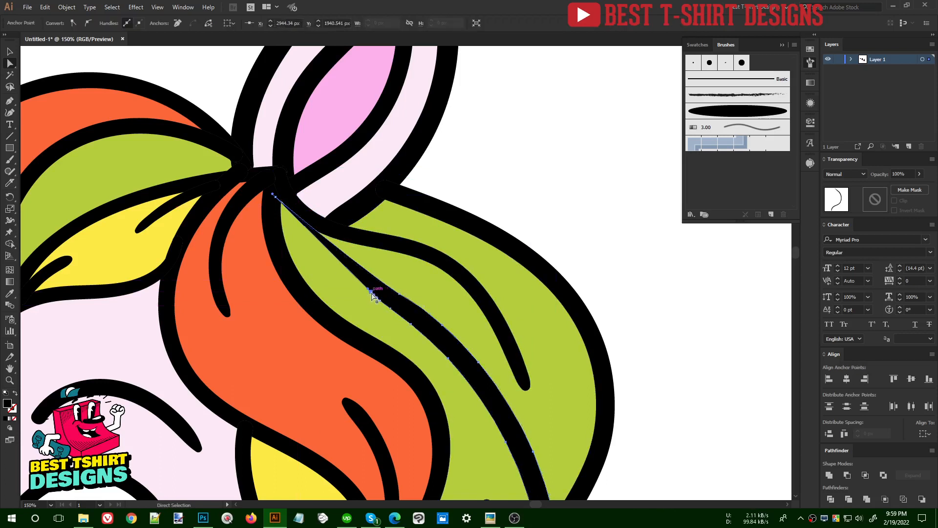
left_click_drag(371, 293, 272, 206)
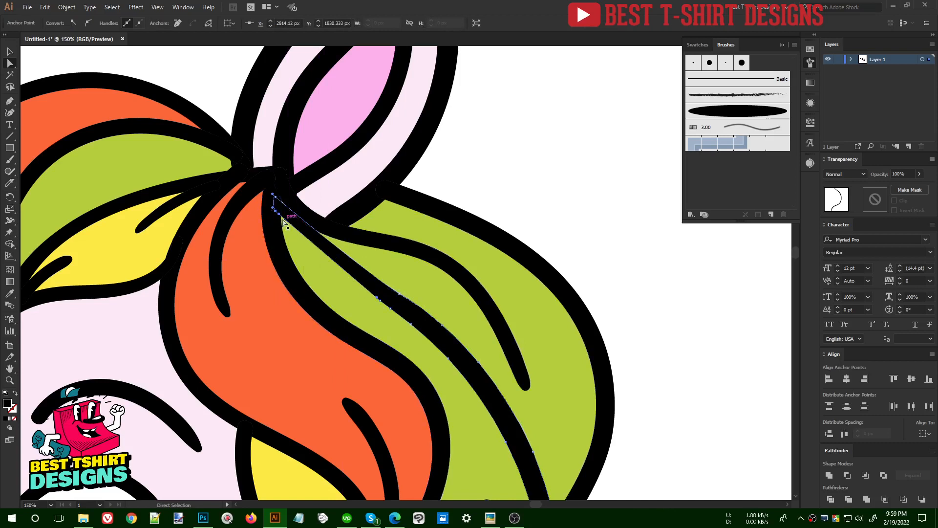
left_click_drag(273, 211, 252, 161)
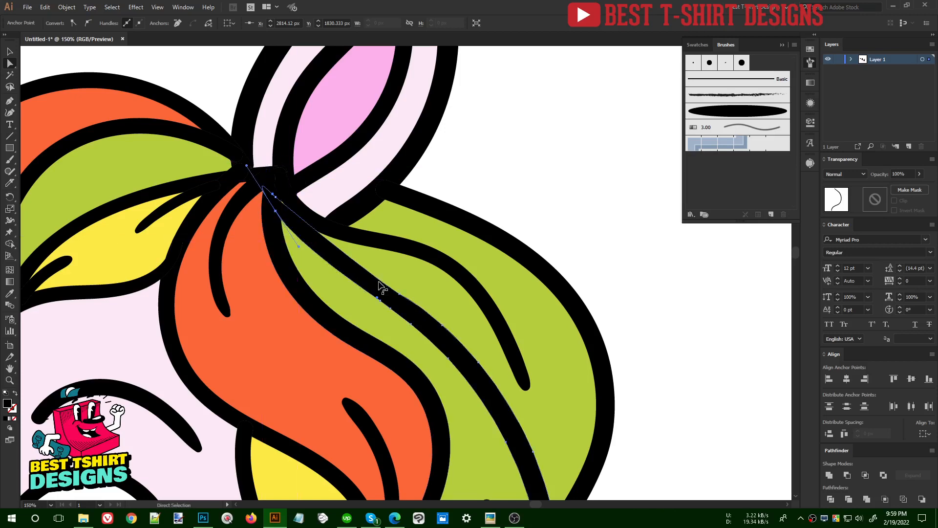
key("v")
left_click(505, 216)
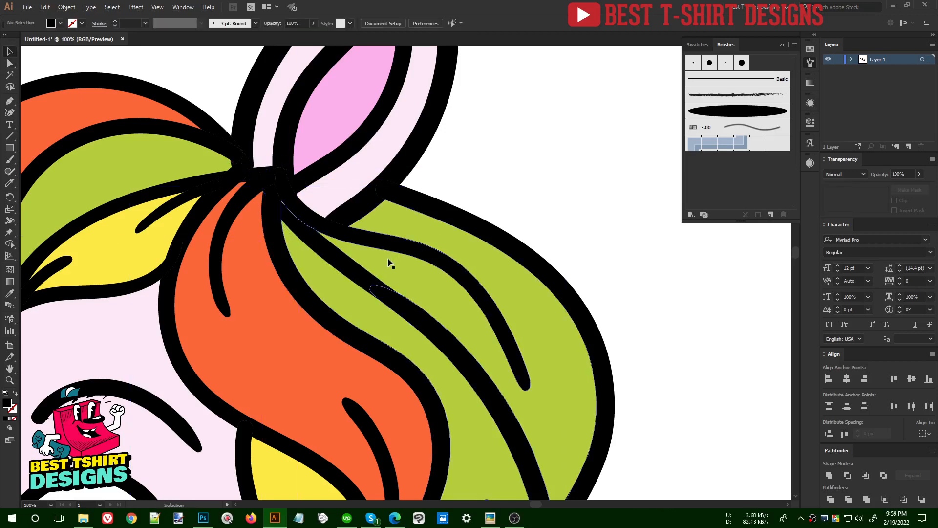
Refine the extended line's tip by nudging its end anchor inside the black knot below the ear.
scroll(387, 256, "down", 1)
scroll(357, 221, "up", 2)
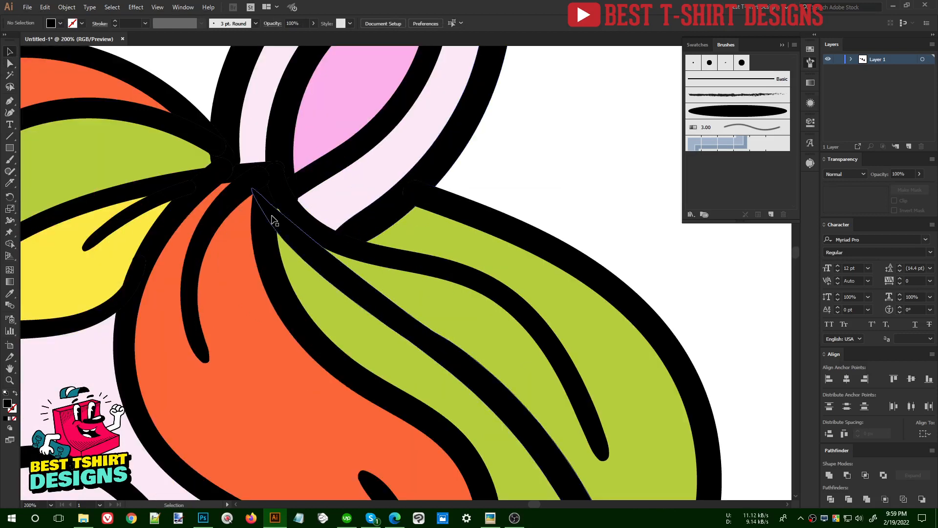
key("a")
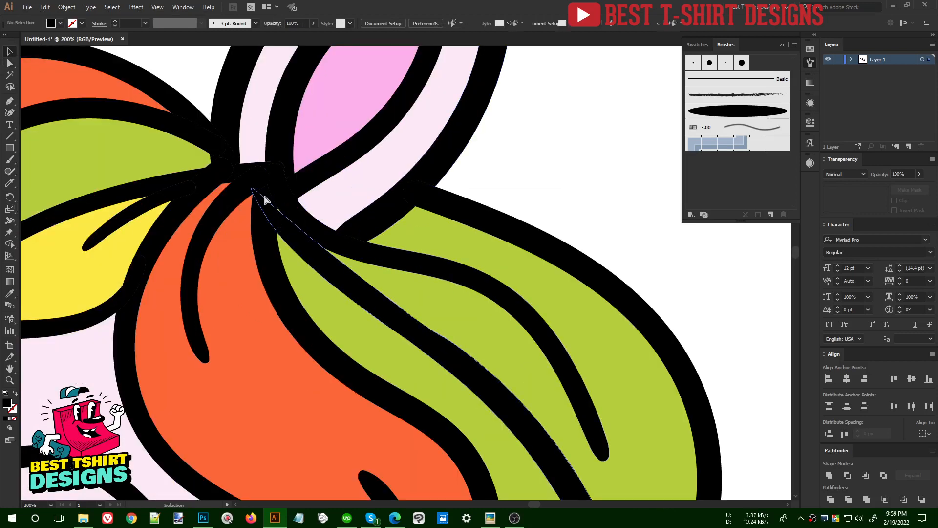
left_click(278, 224)
left_click(268, 201)
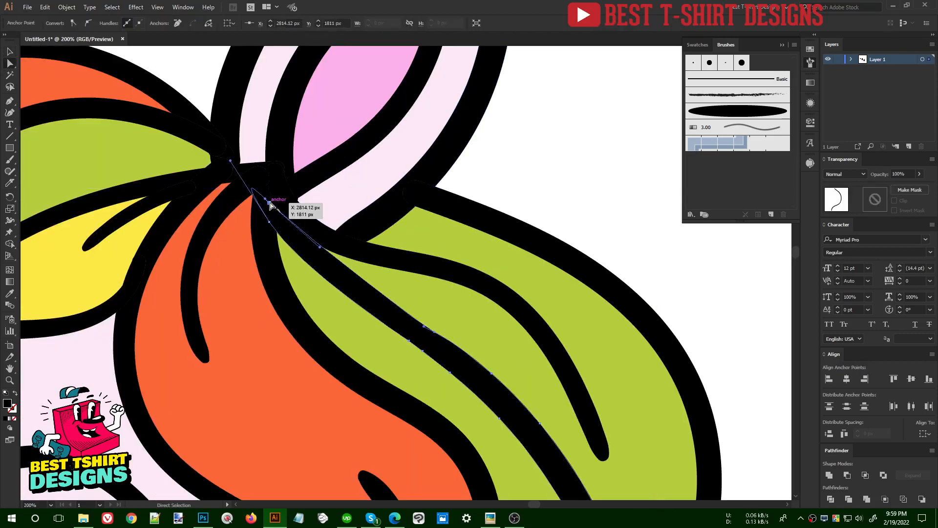
key("v")
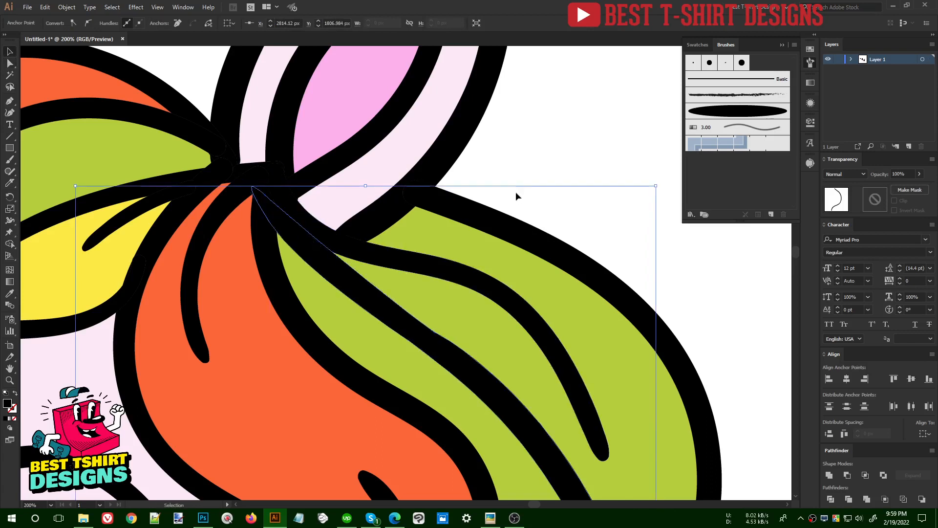
key("ctrl+shift+a")
key("ctrl+minus")
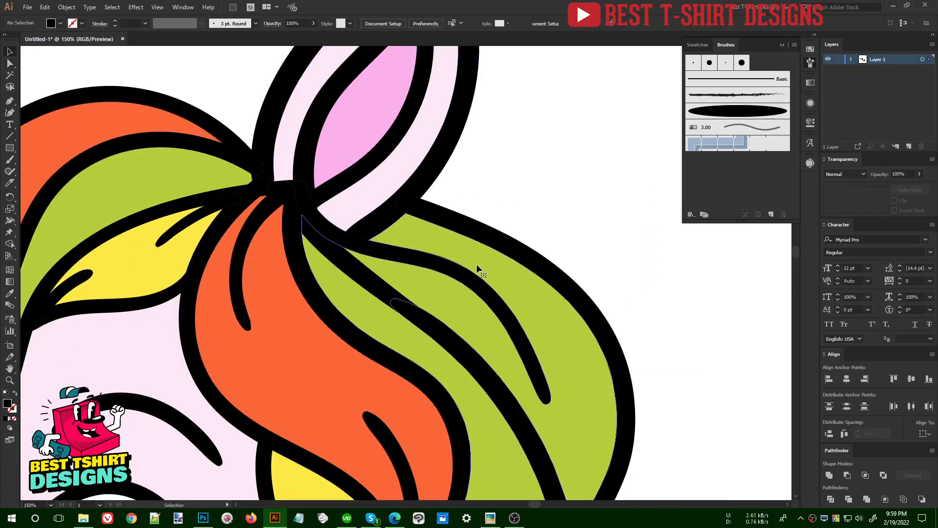
Cut the green mane shape with the Knife from the knot below the ear along the extended black strand line.
left_click(476, 264)
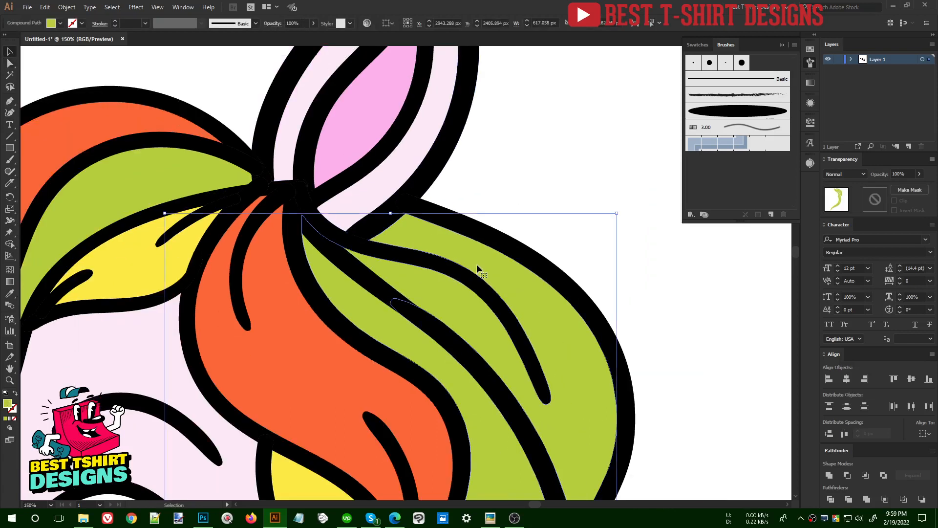
left_click(10, 184)
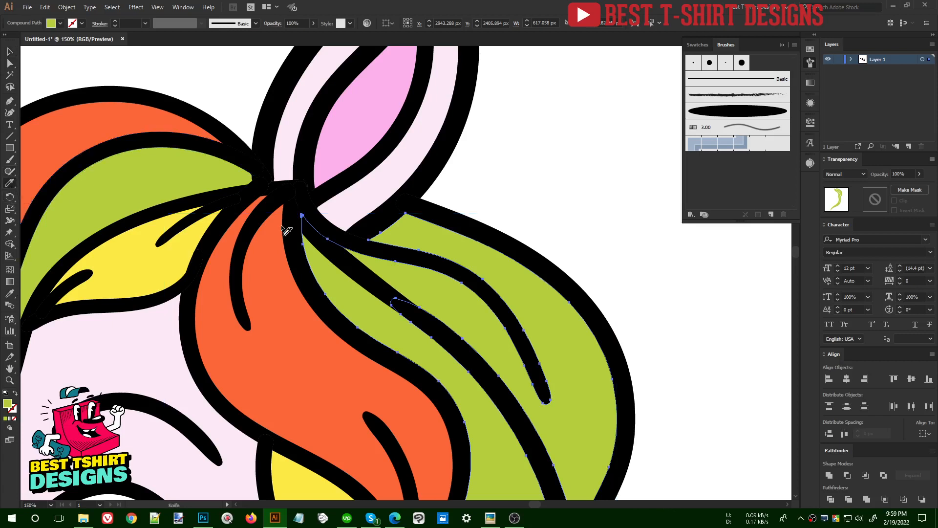
mouse_move(297, 190)
left_mouse_down()
mouse_move(318, 240)
mouse_move(468, 356)
left_mouse_up()
key("ctrl+minus")
key("ctrl+minus")
key("ctrl+minus")
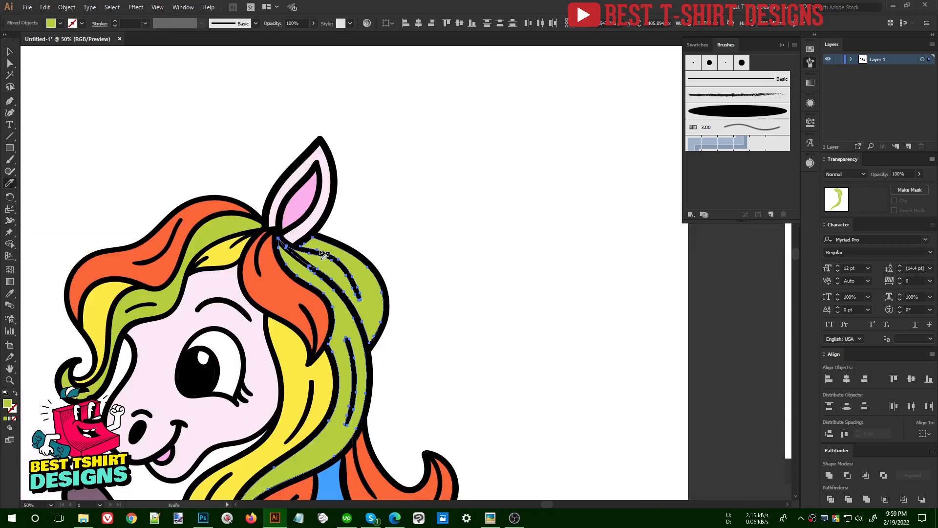
key("v")
left_click(401, 205)
Fill the separated green section behind the ear with blue sampled from the horse's lower mane.
scroll(401, 206, "down", 2)
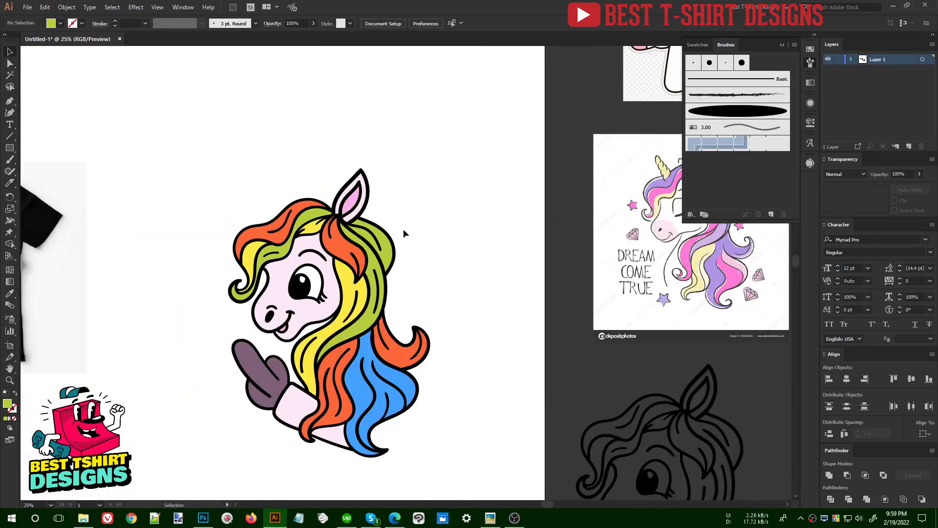
left_click(385, 259)
key("i")
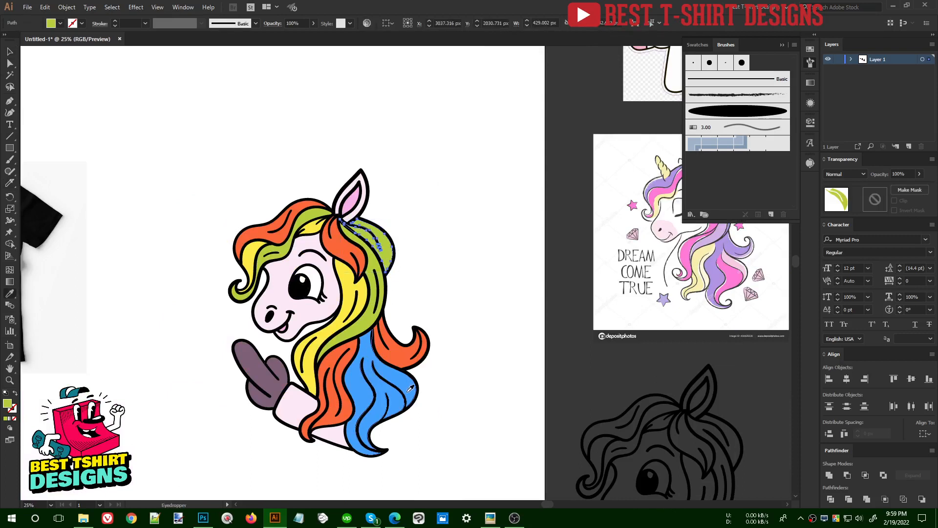
left_click(404, 390)
key("v")
left_click(485, 280)
scroll(481, 280, "down", 1)
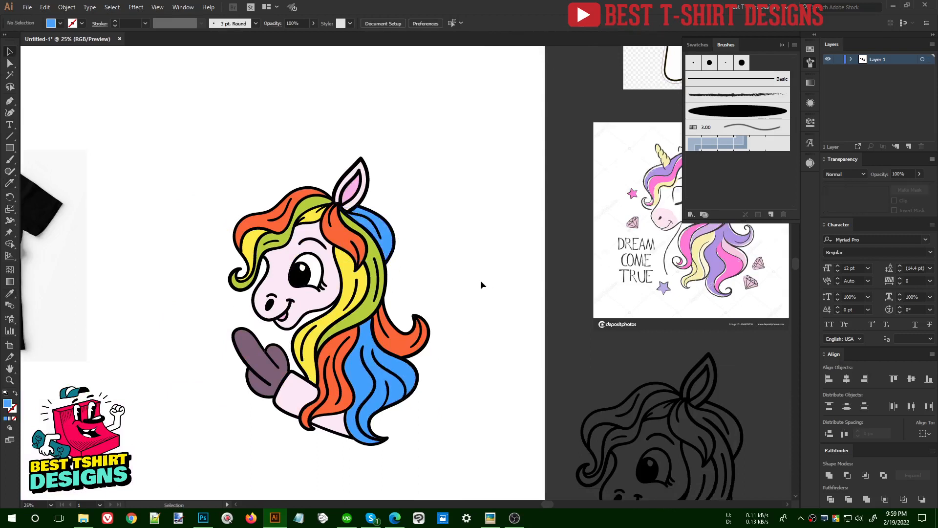
Try deleting all black outline shapes of the coloured horse after selecting them with the Magic Wand.
scroll(475, 277, "down", 2)
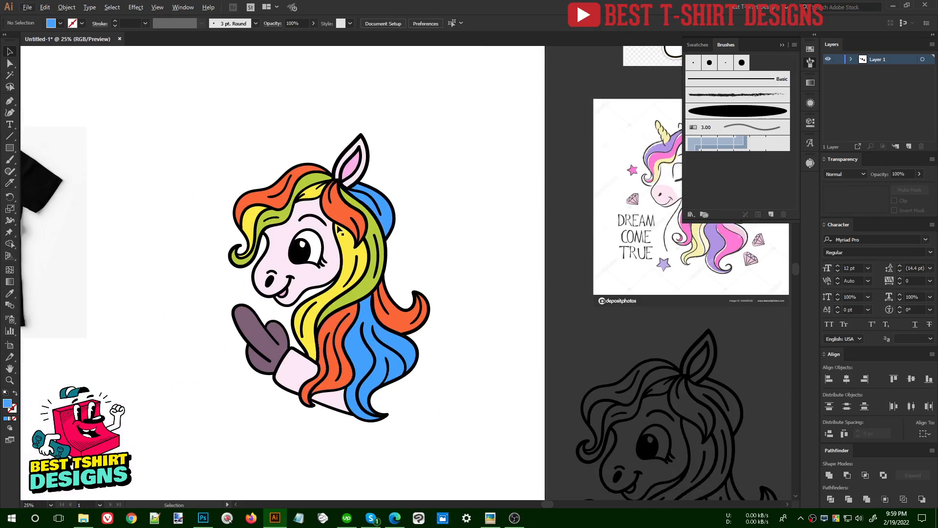
scroll(333, 227, "down", 1)
scroll(375, 275, "up", 1)
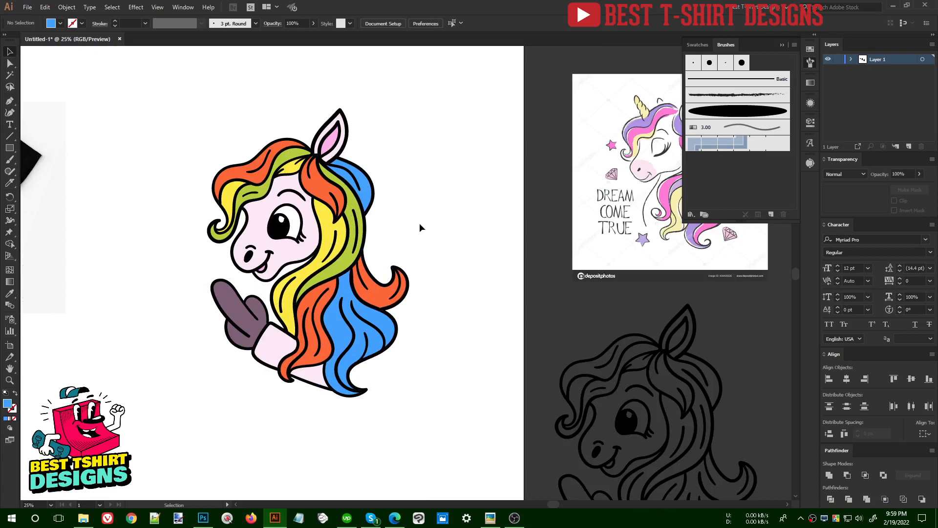
left_click(10, 76)
left_click(280, 228)
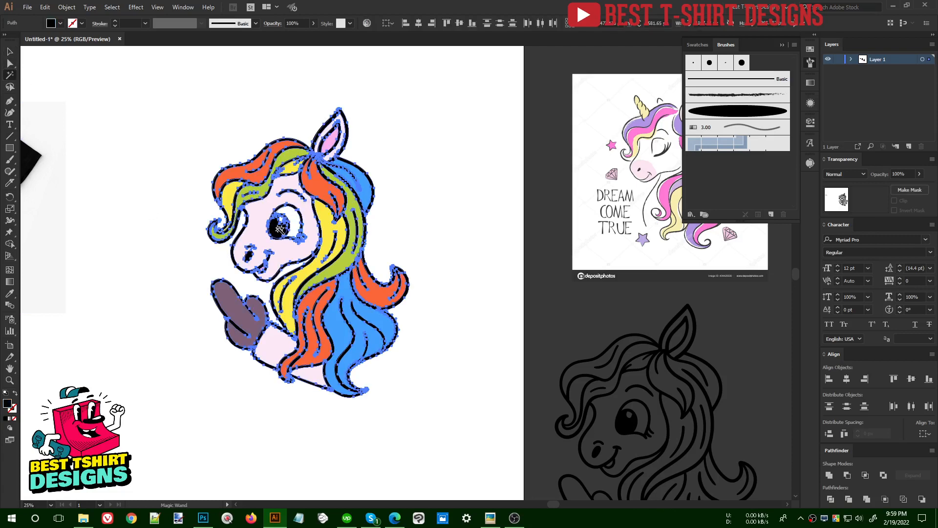
key("ctrl+minus")
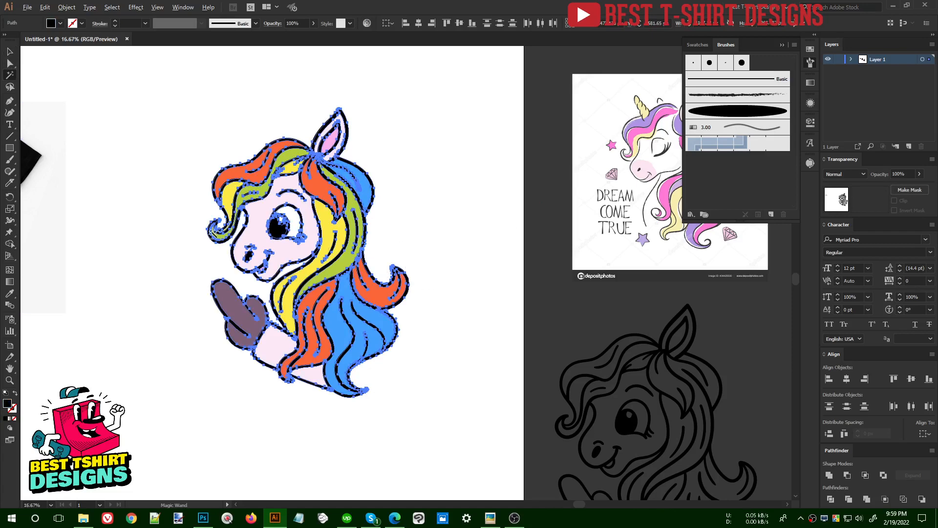
key("ctrl+minus")
key("ctrl+minus")
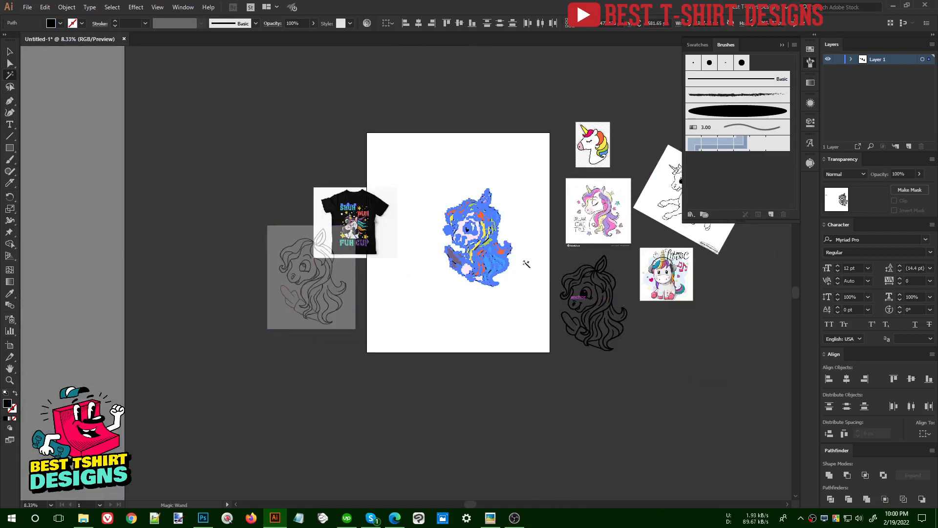
key("ctrl+plus")
key("ctrl+plus")
key("ctrl+plus")
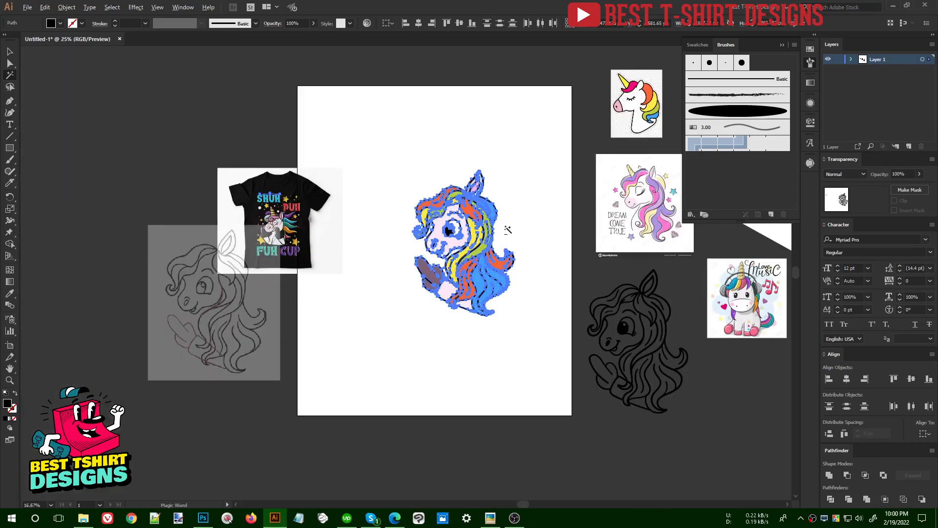
left_click_drag(441, 242, 391, 233)
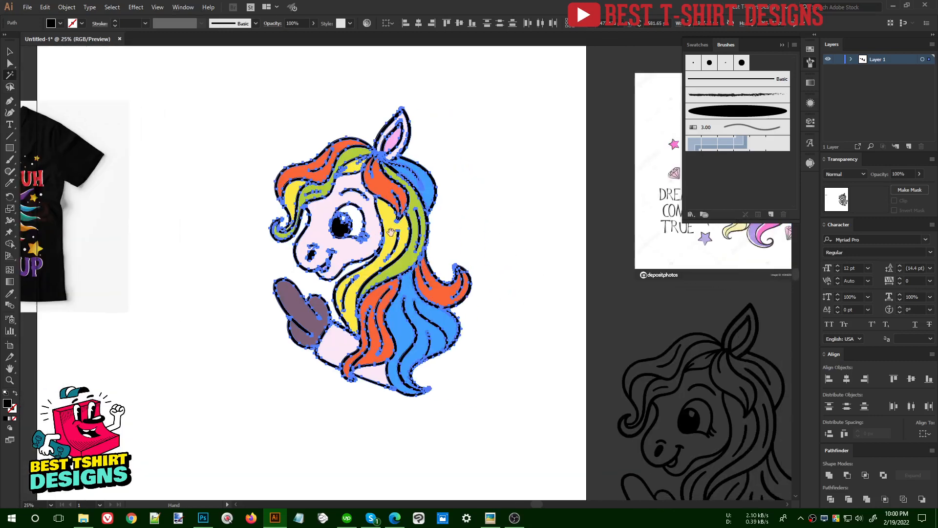
key("Delete")
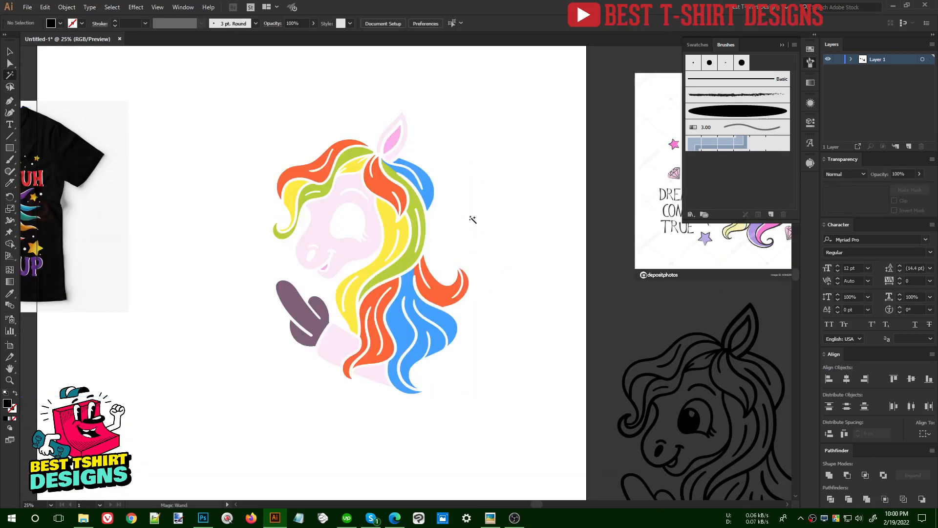
Move the T-shirt mockup further left, clear of the artboard, and delete the stray black path it was covering.
scroll(453, 211, "down", 3)
left_click(419, 215)
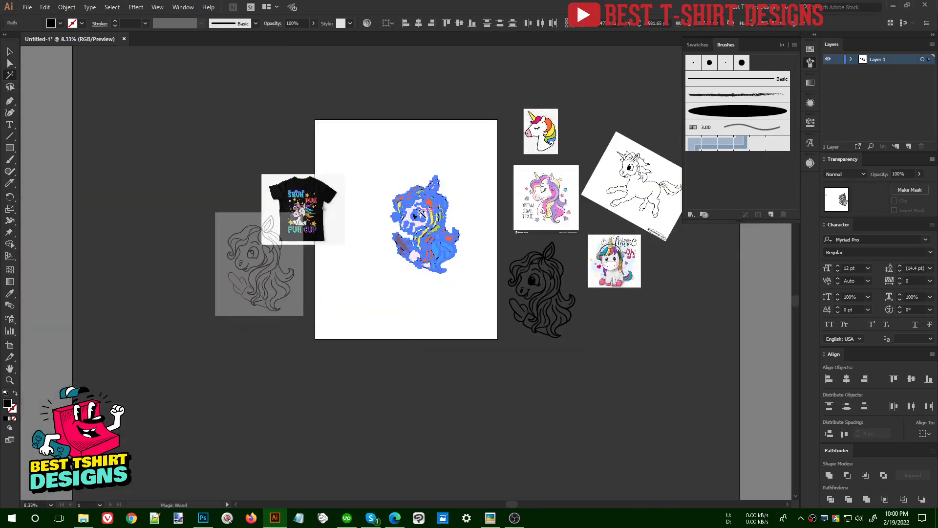
scroll(386, 244, "up", 1)
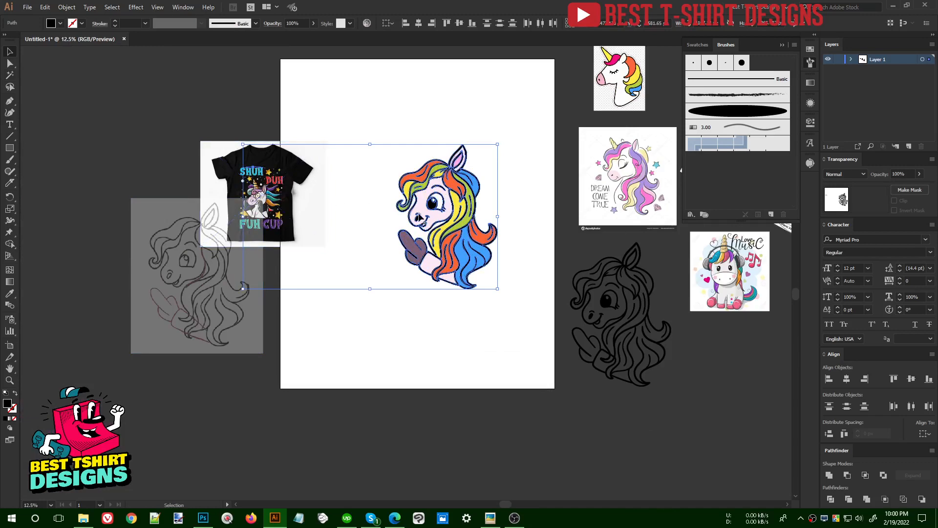
scroll(377, 157, "up", 1)
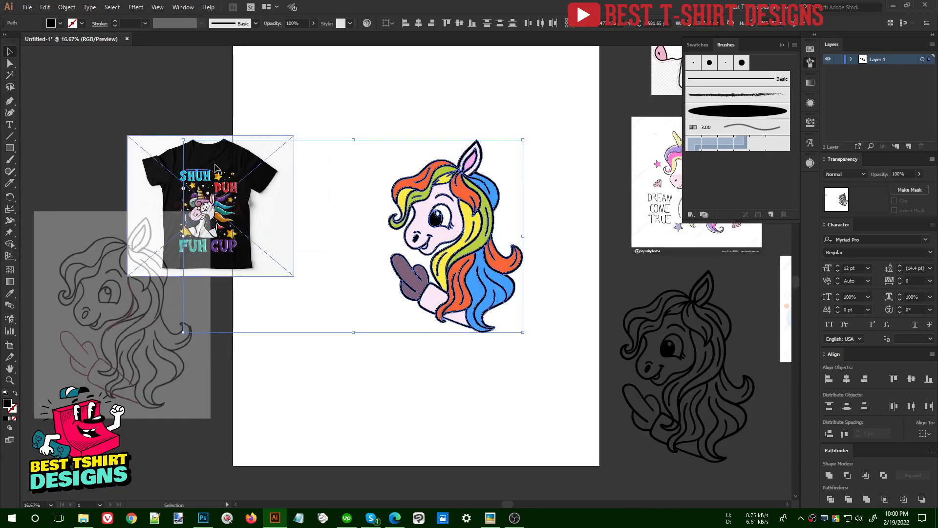
left_click_drag(150, 157, 44, 138)
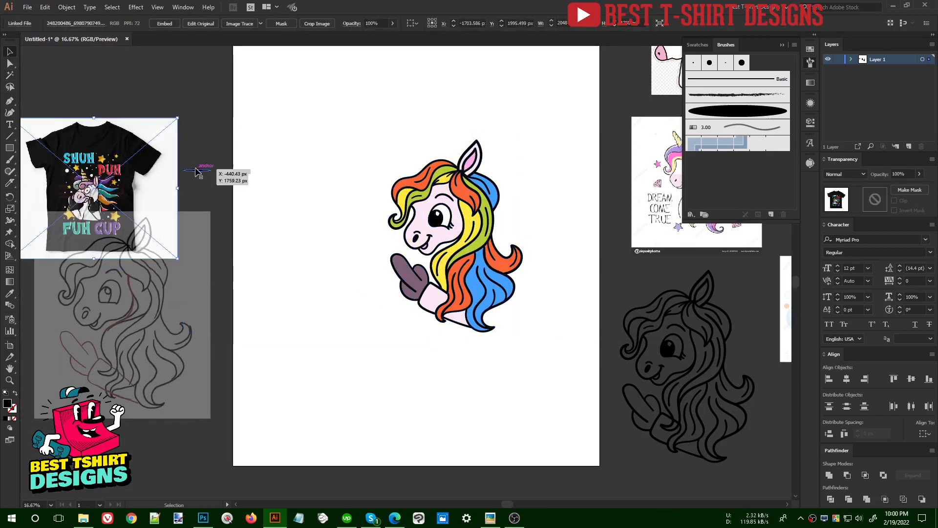
left_click(243, 196)
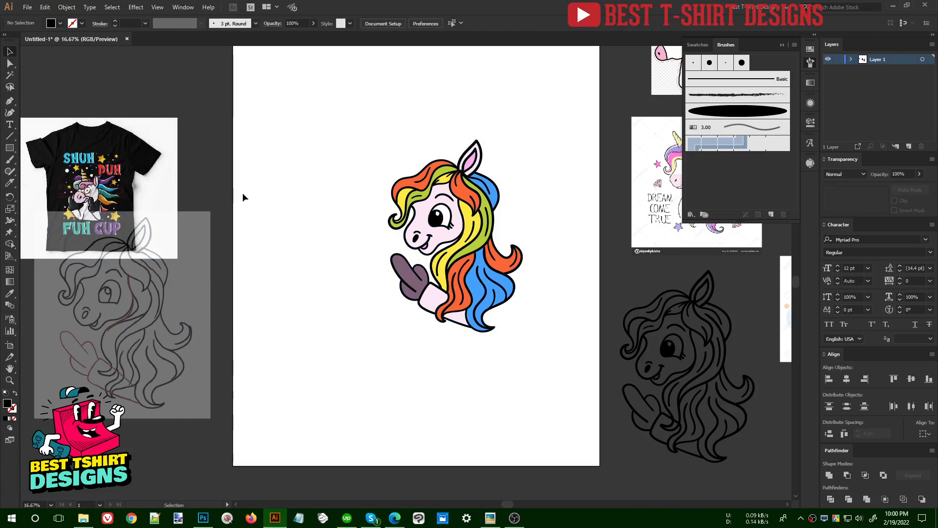
Select all black outline shapes of the coloured horse with the Magic Wand and cut them from the artwork.
key("y")
left_click(435, 221)
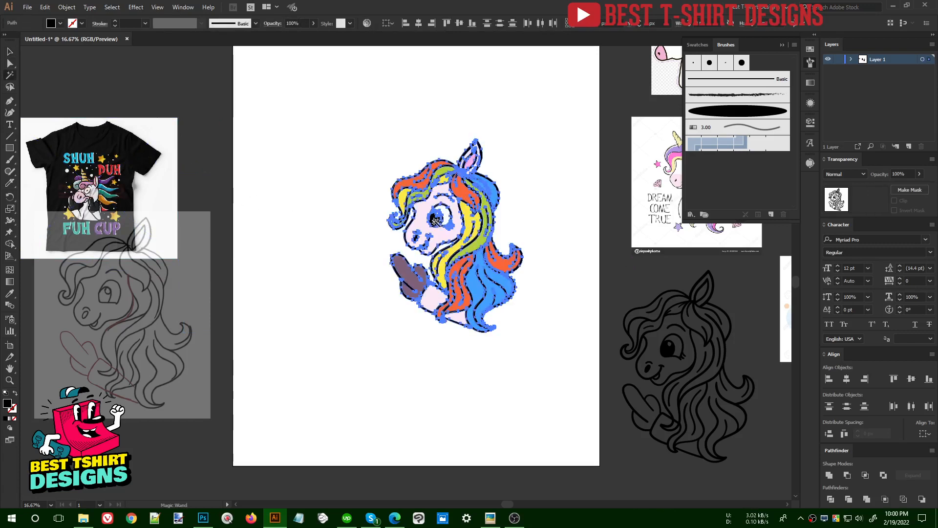
key("v")
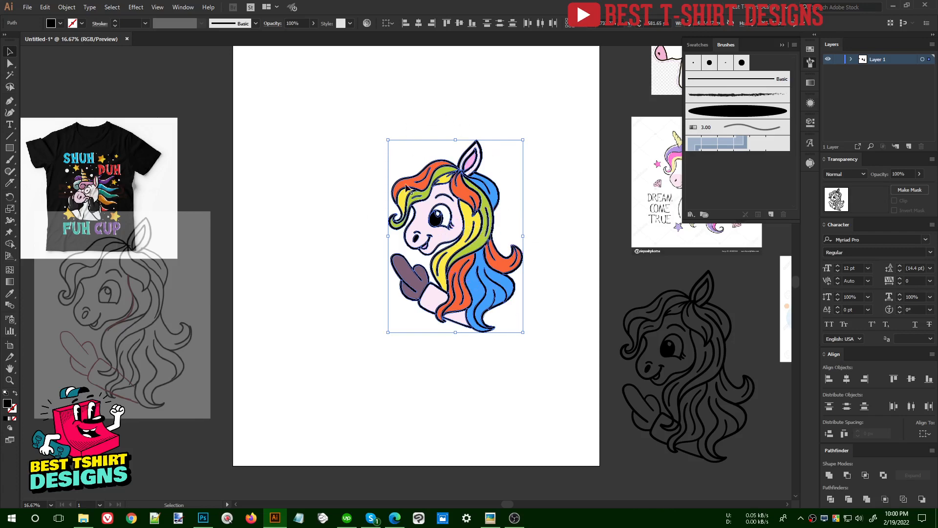
scroll(567, 202, "up", 1)
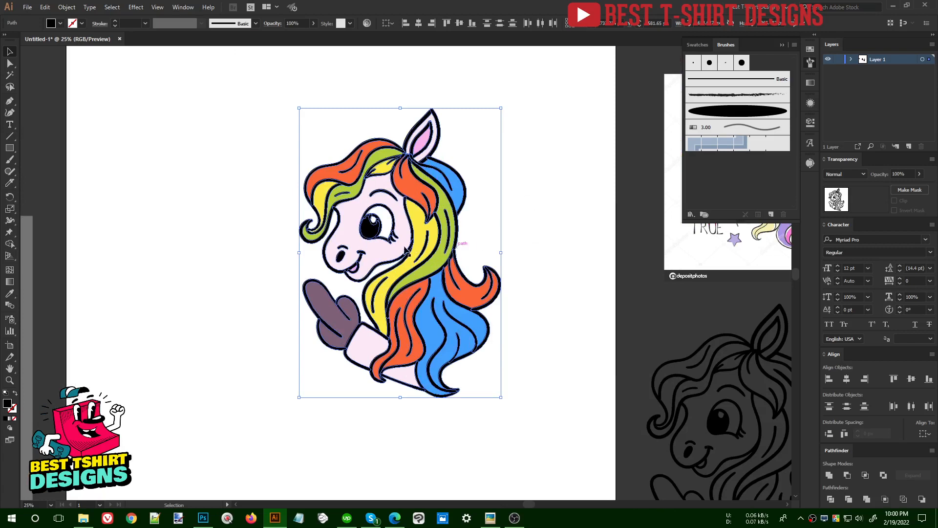
key("a")
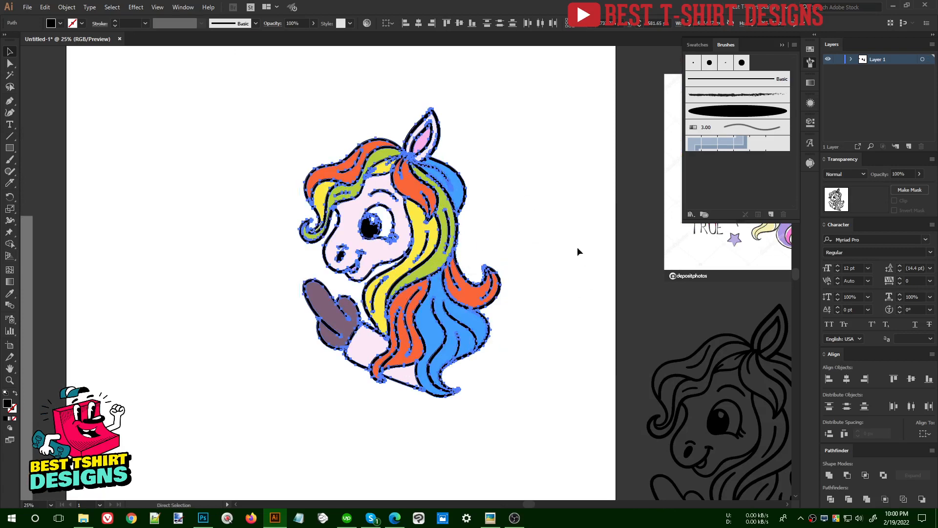
key("Delete")
key("v")
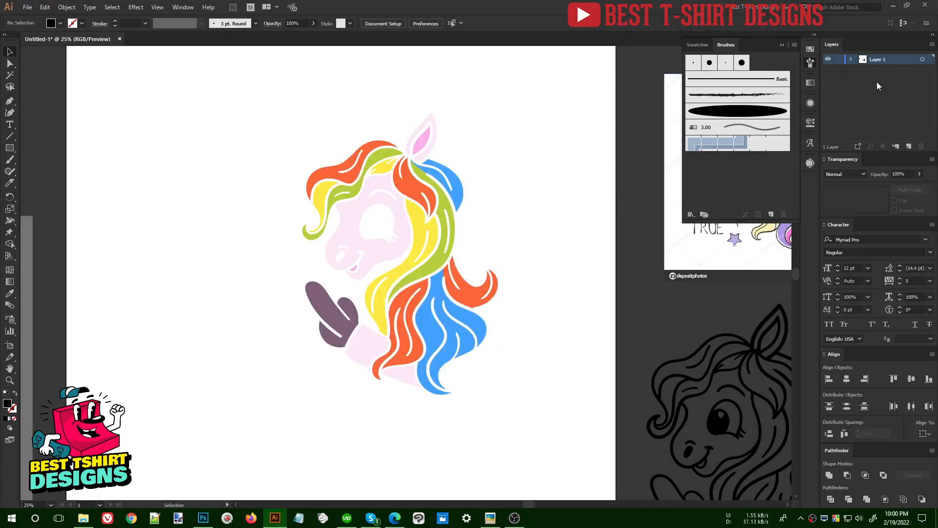
Create a new layer above Layer 1 and paste the black outlines onto it in their original position.
left_click(908, 147)
key("a")
key("v")
key("ctrl+f")
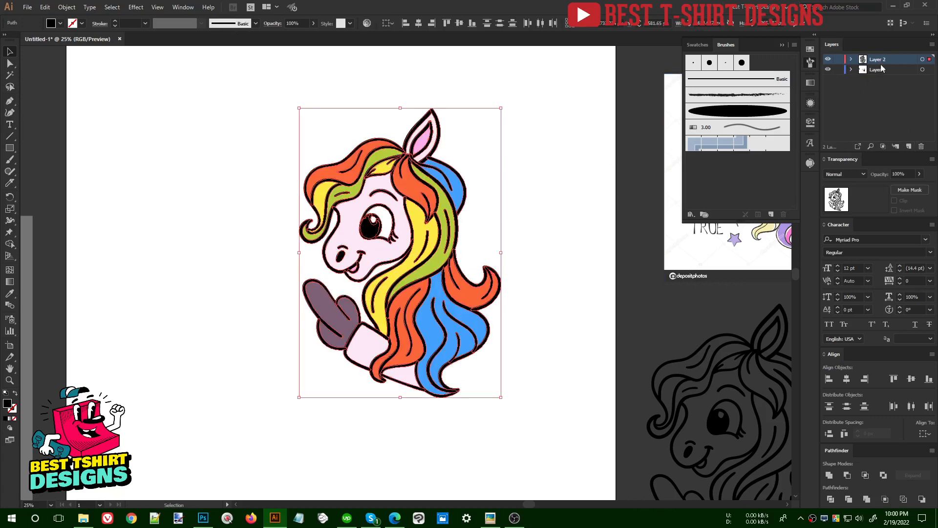
Lock the outline layer and Layer 1, and add a new empty layer between them.
left_click(838, 60)
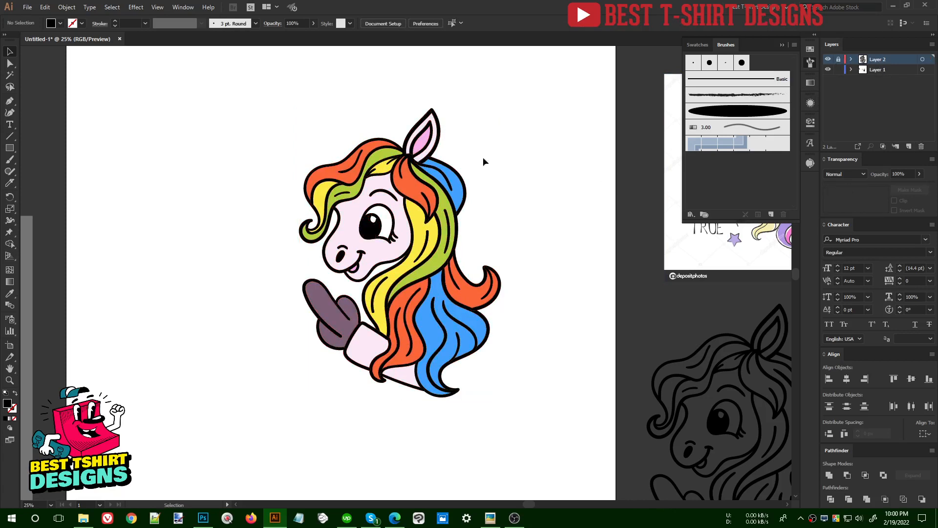
left_click_drag(303, 111, 462, 210)
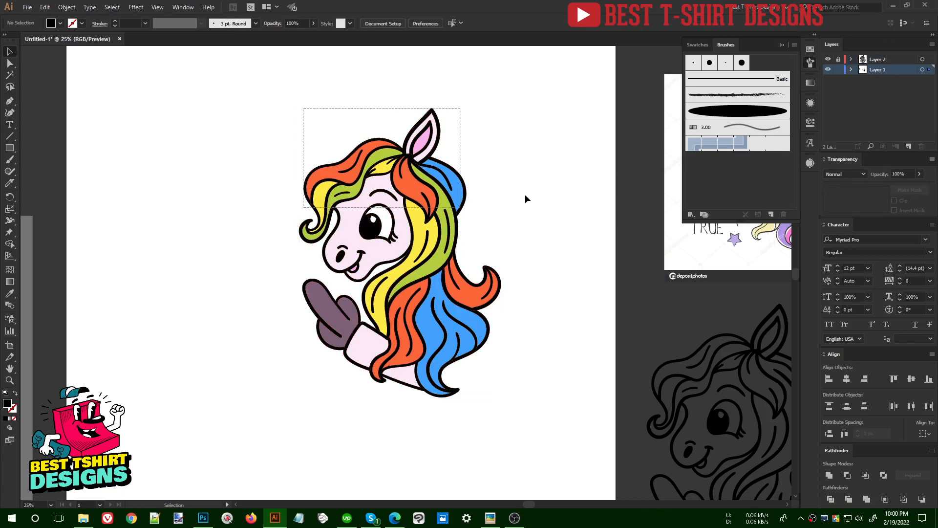
left_click(838, 70)
left_click(838, 70)
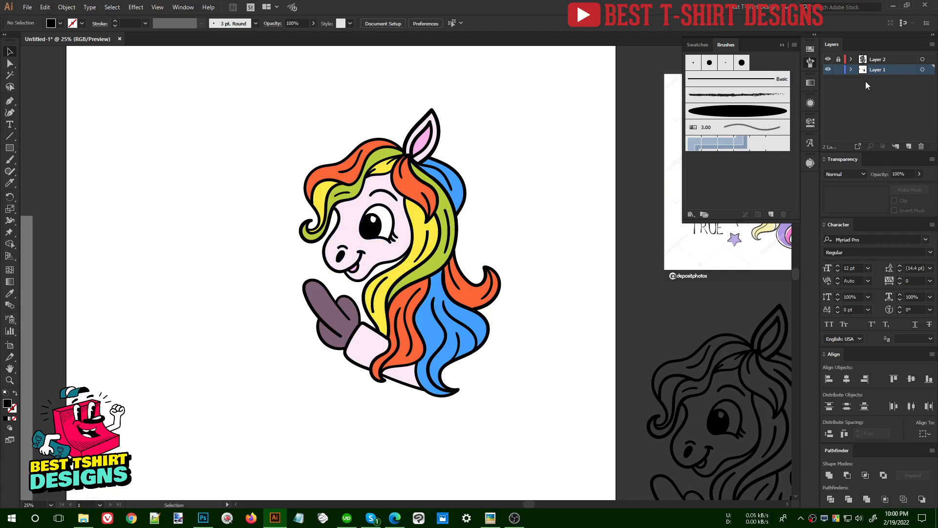
left_click(838, 70)
left_click(907, 145)
Rename the layer holding the colour fills BASE and the layer holding the outlines LINE.
left_click(876, 80)
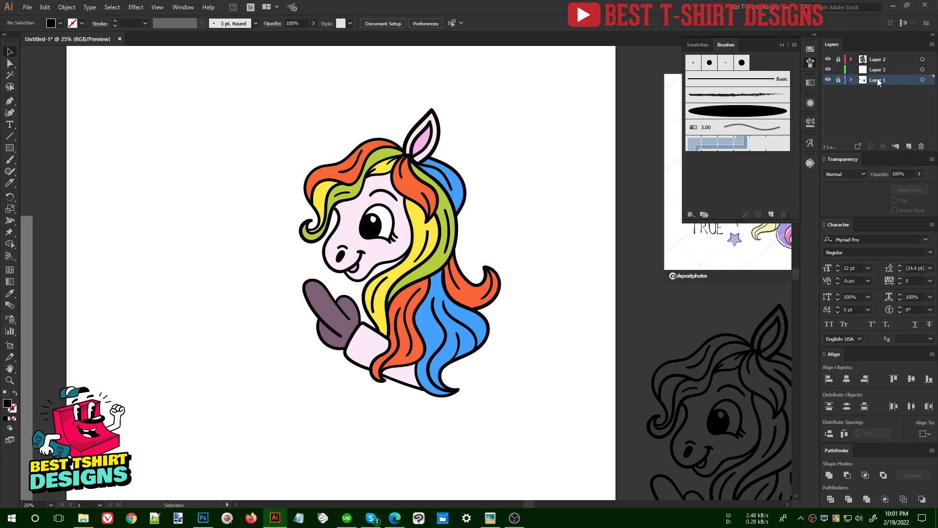
double_click(878, 80)
type("BASE")
left_click(882, 60)
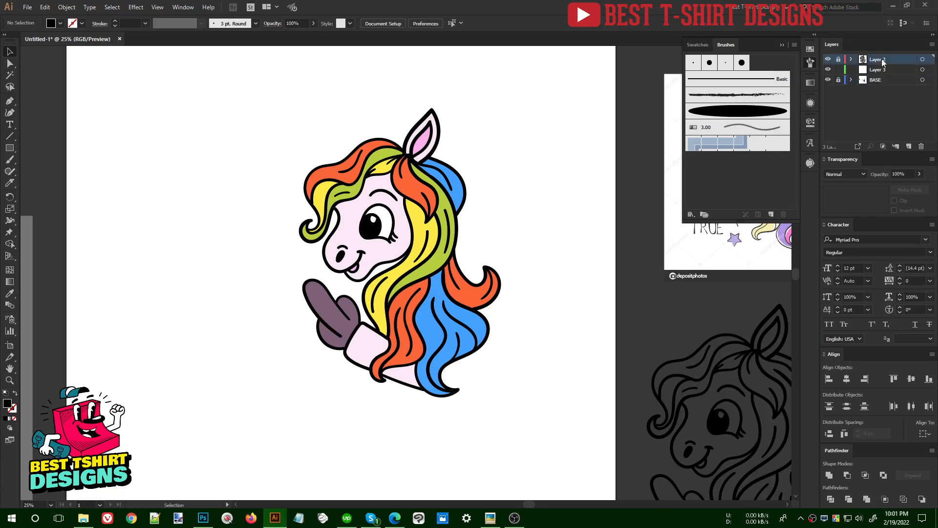
double_click(882, 59)
type("LINE")
left_click(882, 104)
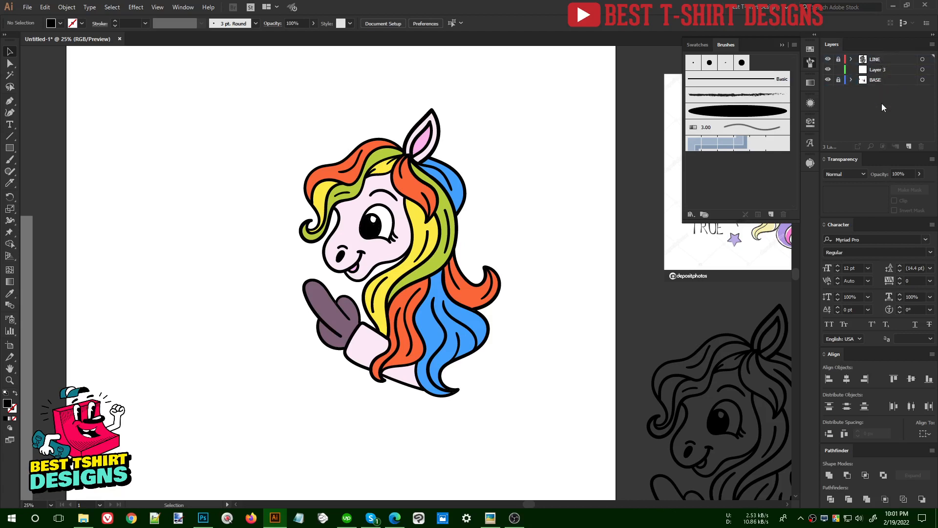
Rename the empty middle layer SHADOW.
left_click(879, 71)
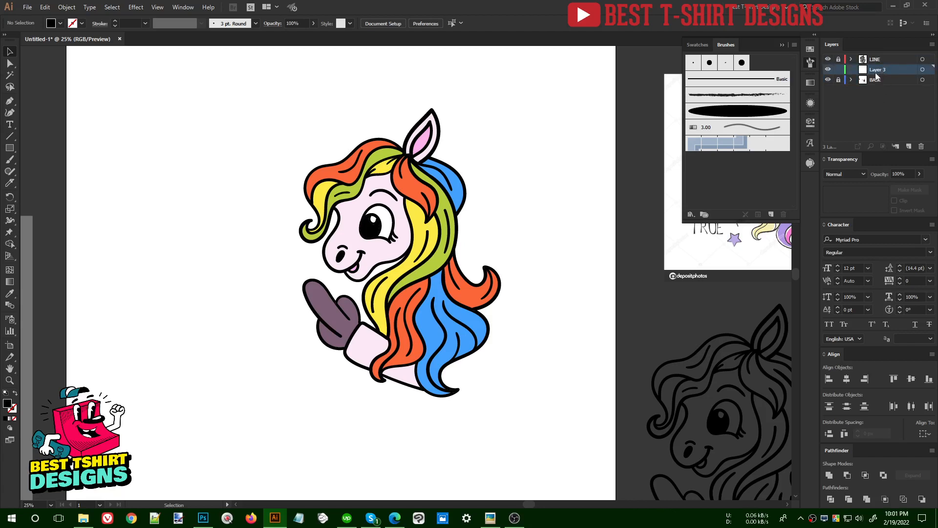
double_click(877, 74)
type("SHAD")
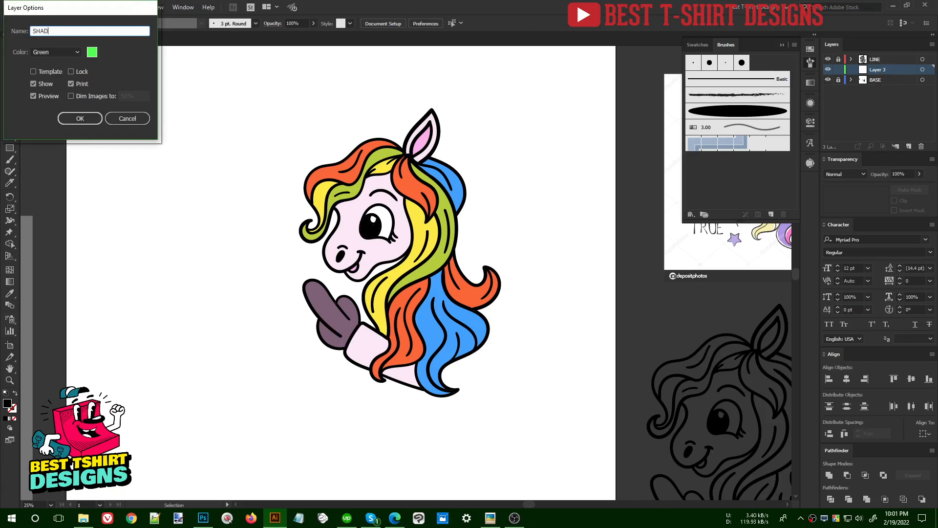
type("OW")
key("Return")
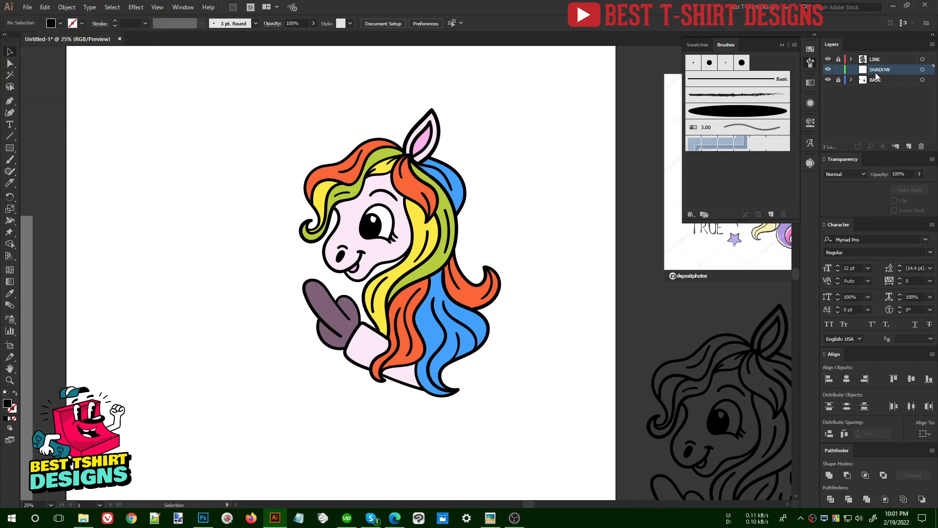
left_click(876, 100)
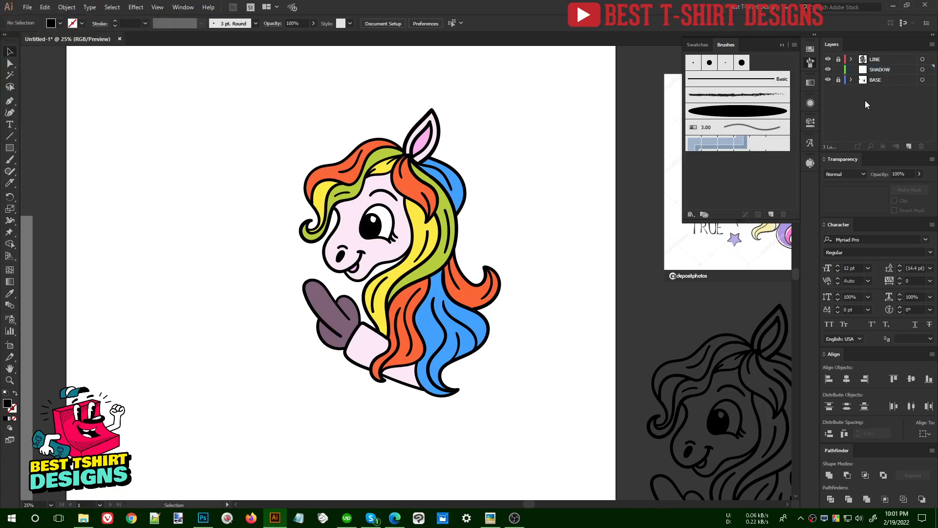
Check what the LINE and BASE layers contain by briefly hiding and showing each one.
left_click(828, 59)
left_click(828, 59)
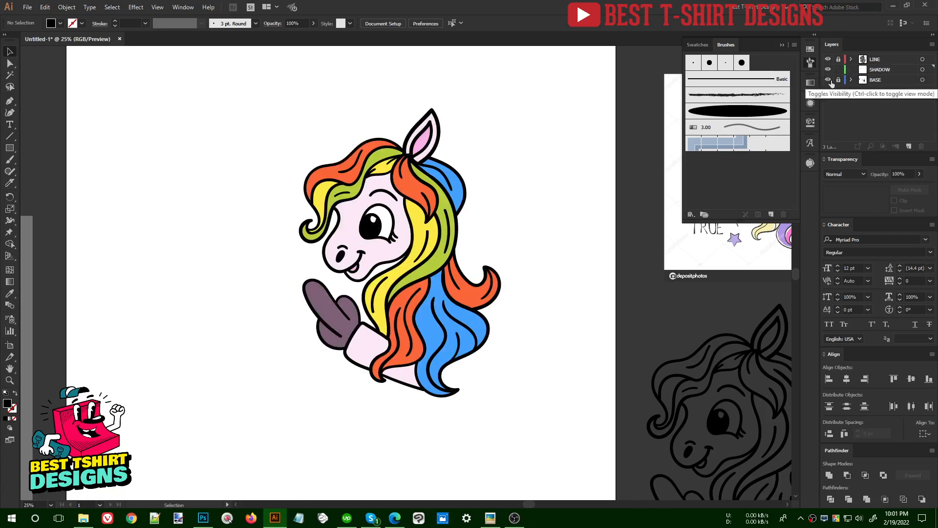
left_click(828, 79)
left_click(828, 80)
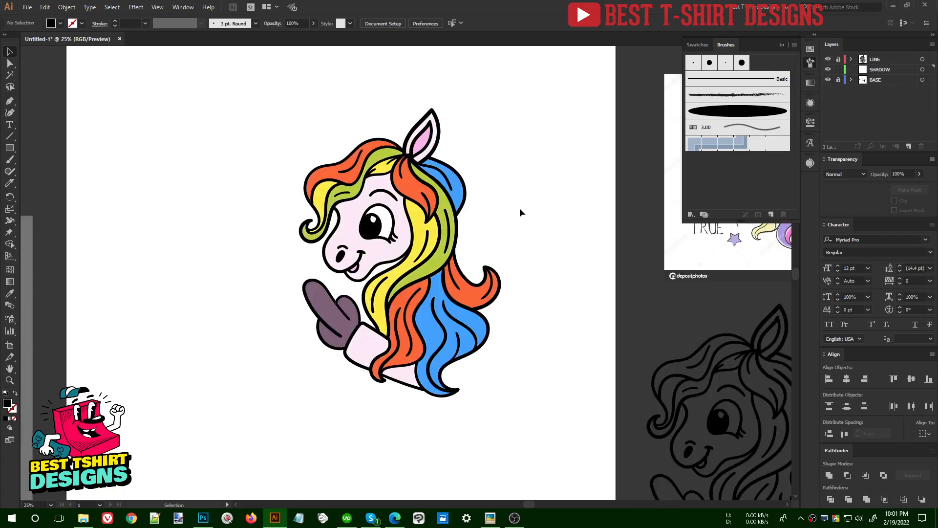
Make the SHADOW layer active, sample the ear's pale pink as the fill, and darken it to d6c8d3.
left_click(880, 72)
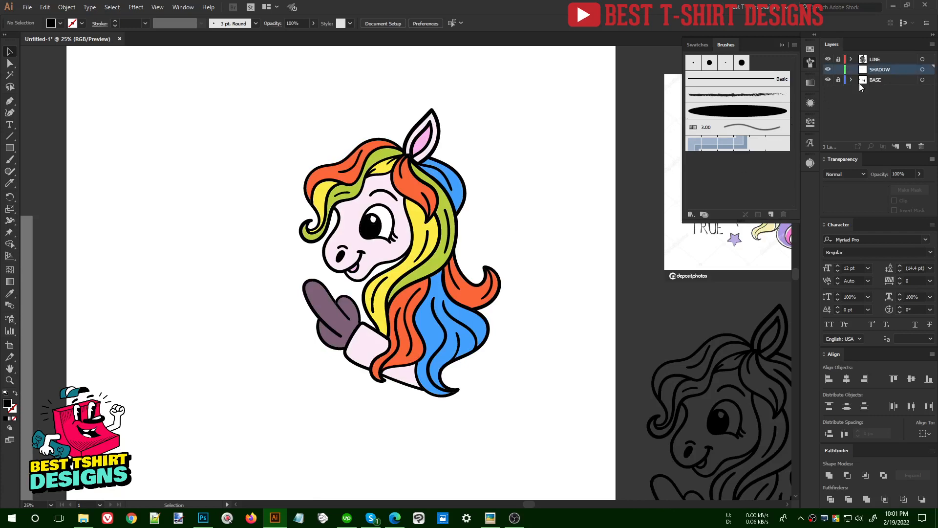
scroll(424, 164, "up", 4)
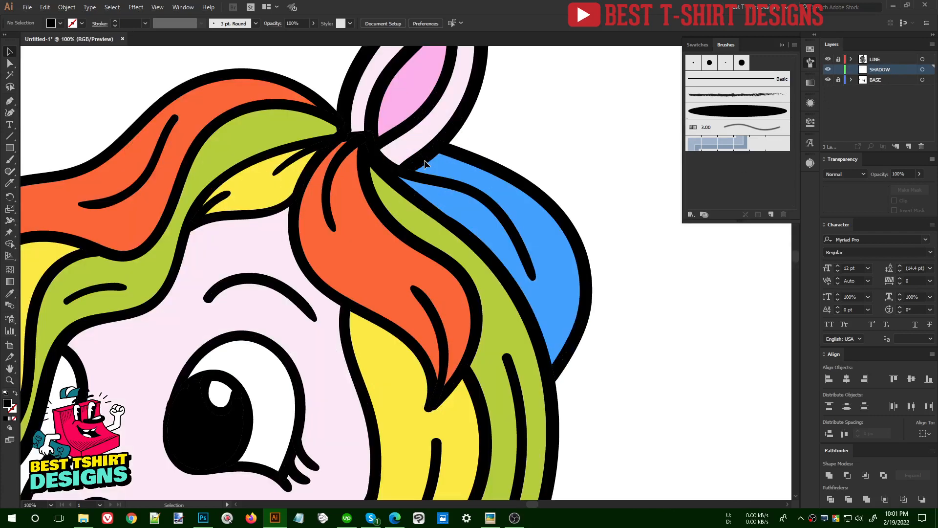
scroll(381, 206, "down", 1)
scroll(499, 186, "up", 2)
scroll(423, 164, "up", 1)
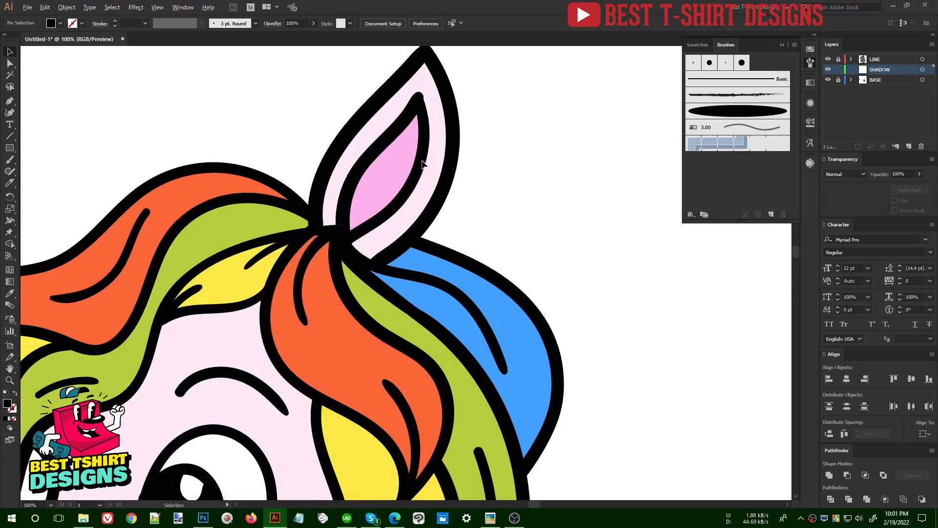
key("i")
left_click(418, 204)
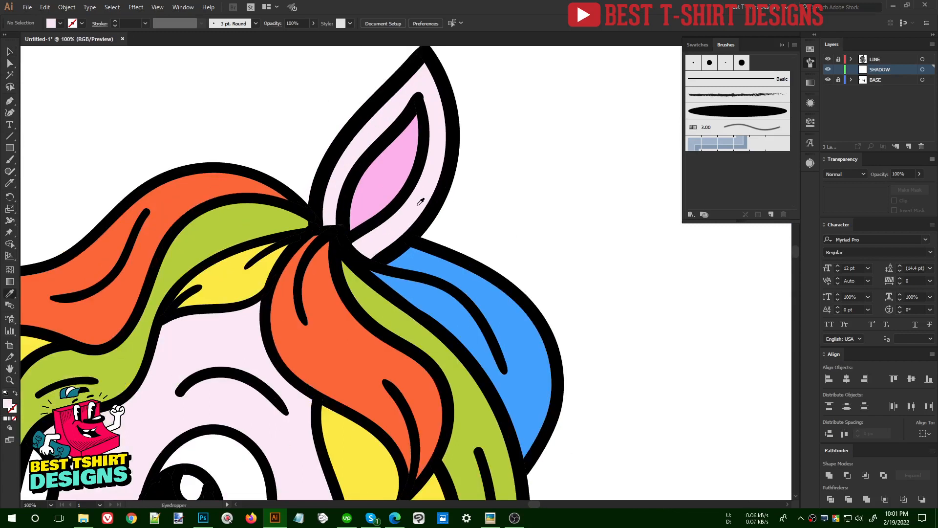
double_click(7, 404)
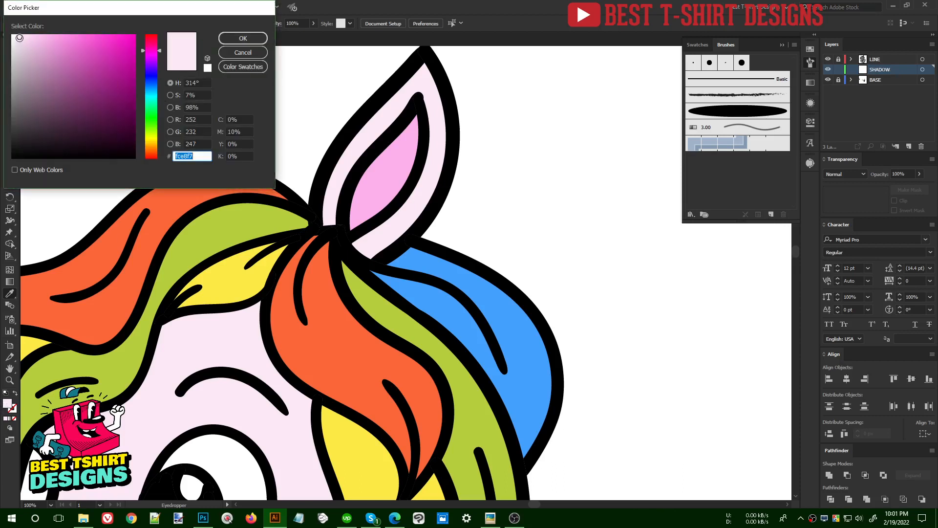
left_click_drag(20, 43, 19, 53)
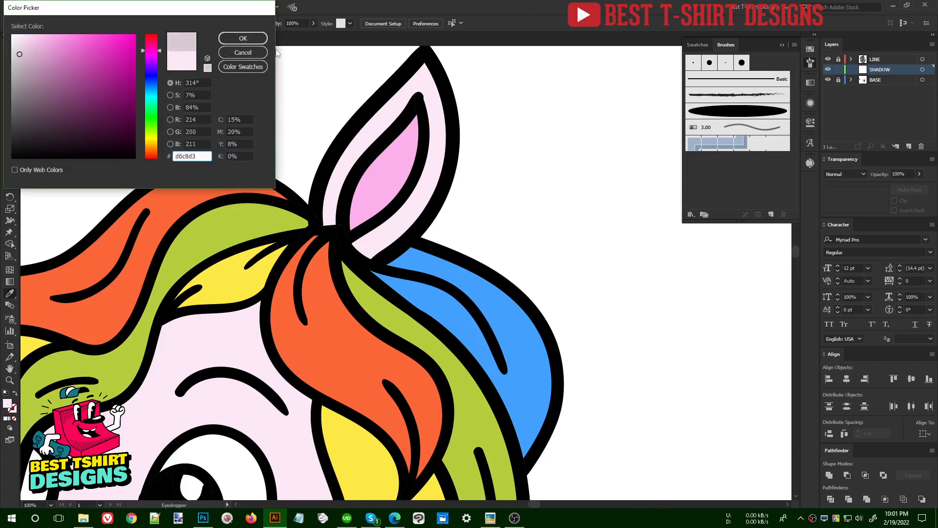
left_click(243, 38)
Draw a closed shadow shape with the Pencil along the ear's right inner rim down to its base.
scroll(461, 125, "up", 1)
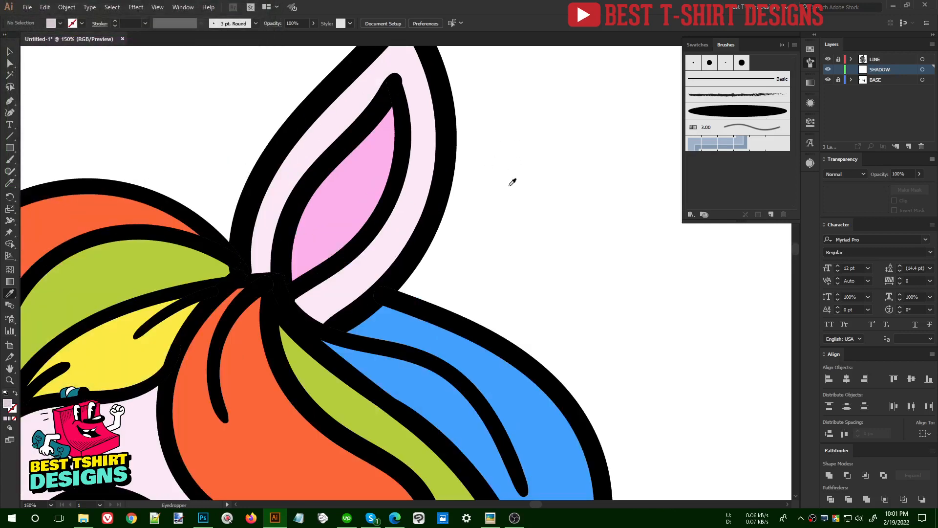
scroll(509, 182, "up", 1)
key("n")
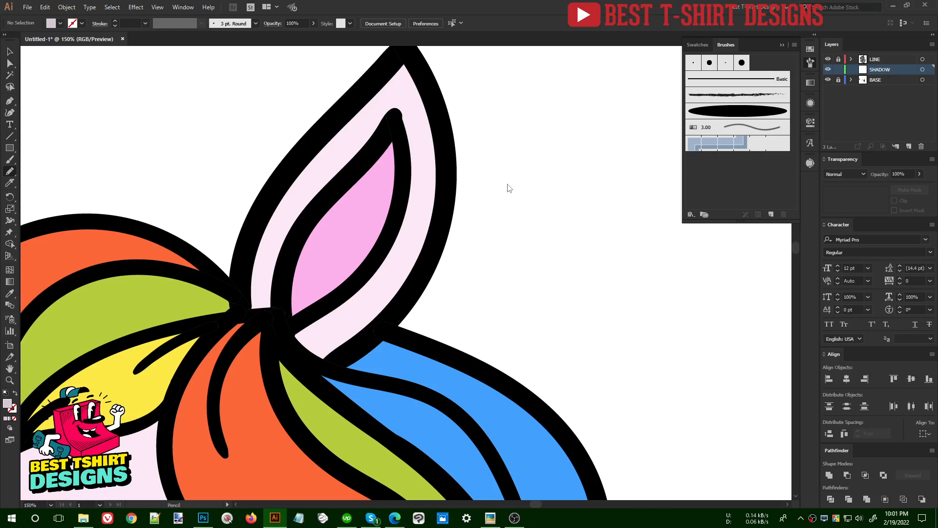
mouse_move(394, 228)
left_mouse_down()
mouse_move(364, 302)
mouse_move(427, 205)
mouse_move(433, 144)
left_mouse_up()
left_click_drag(369, 268, 393, 227)
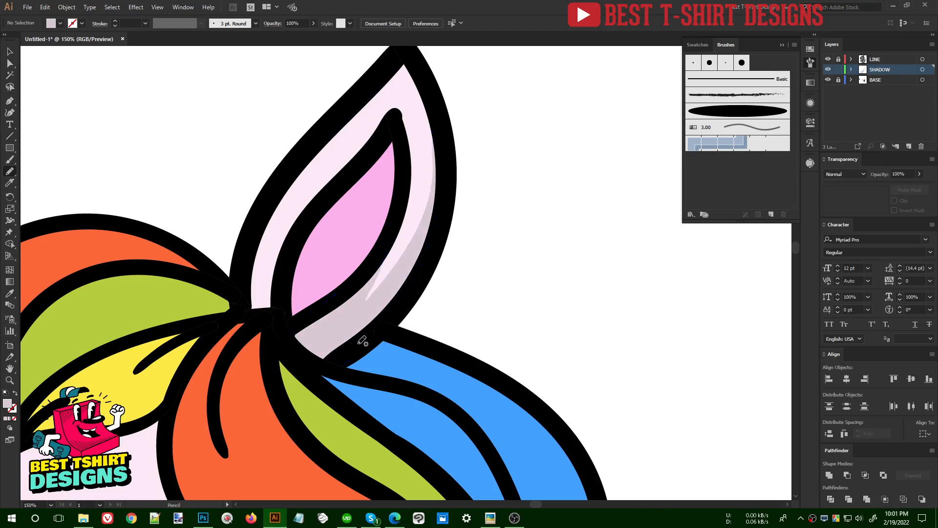
key("v")
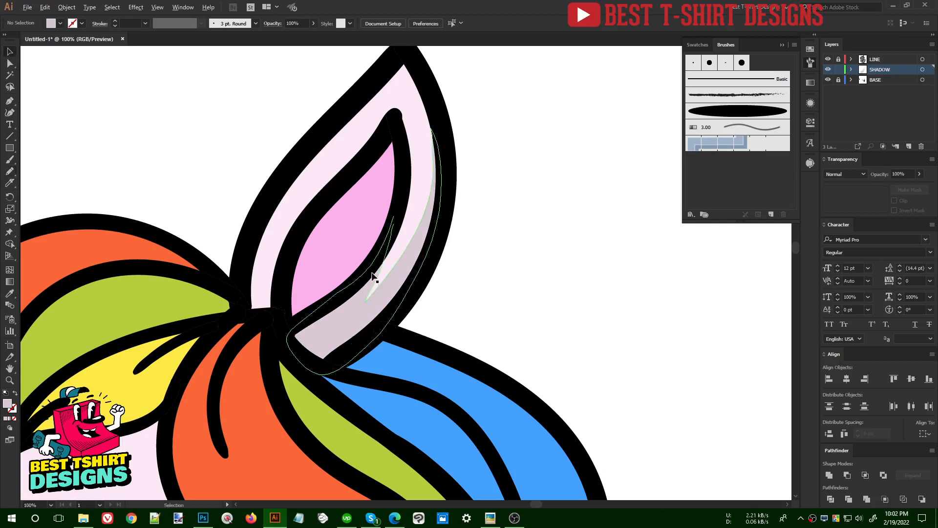
Recolour the ear shadow from the sampled pale pink to a darker, more saturated pink, d8adcf.
scroll(379, 269, "down", 2)
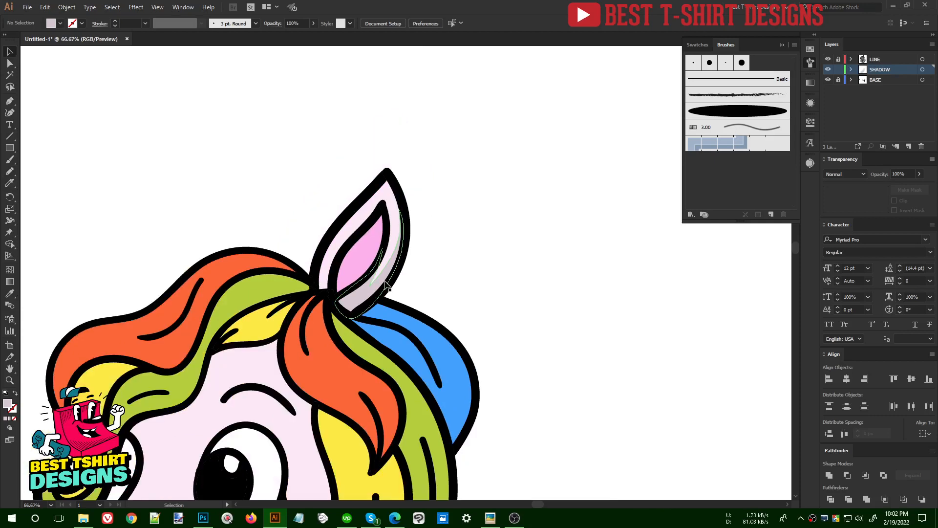
scroll(385, 281, "up", 1)
scroll(385, 282, "up", 1)
left_click(390, 276)
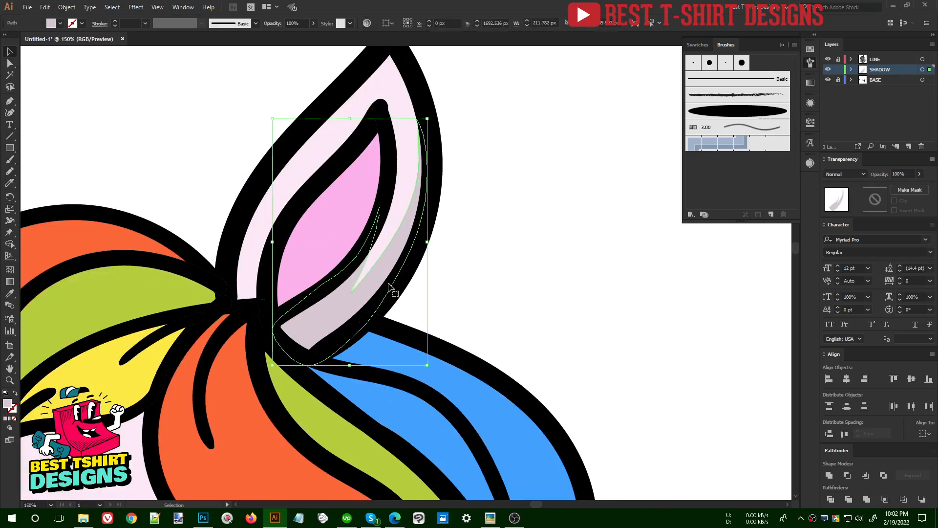
key("i")
left_click(404, 160)
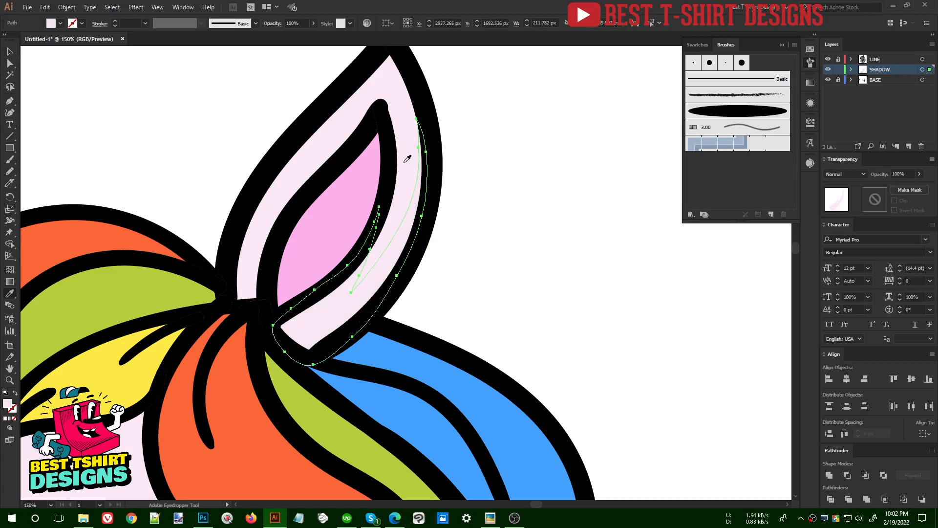
key("v")
double_click(7, 402)
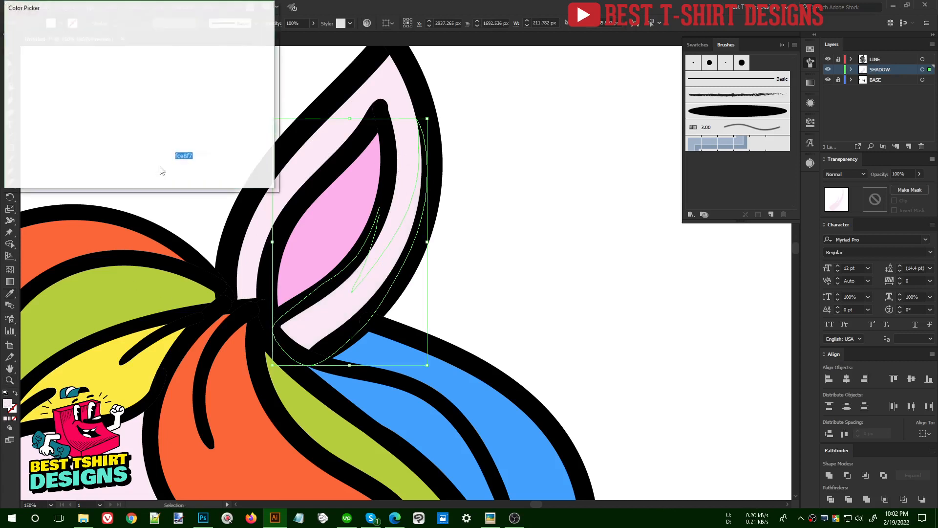
left_click_drag(21, 38, 37, 51)
left_click(243, 39)
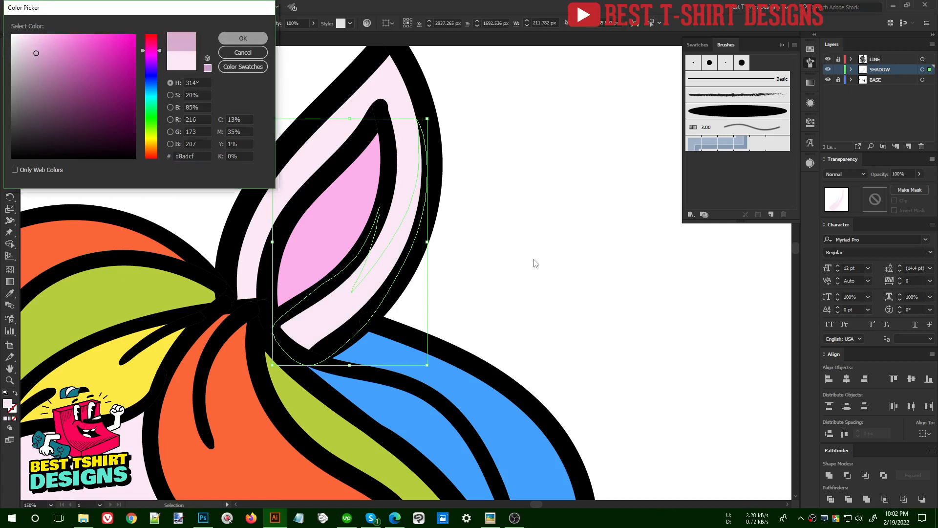
left_click(544, 260)
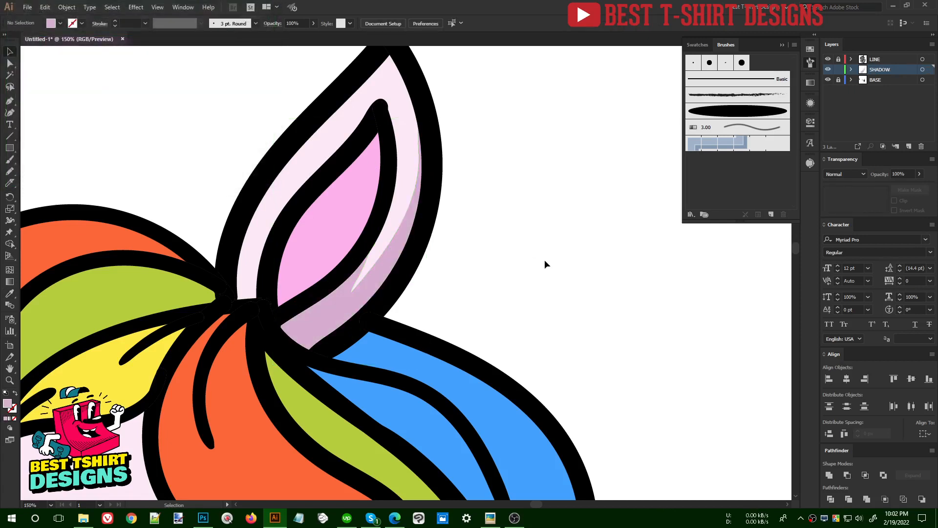
Draw a closed shadow shape with the Pencil along the ear's left inner rim down to its base.
key("n")
mouse_move(276, 242)
left_mouse_down()
mouse_move(317, 124)
mouse_move(268, 177)
mouse_move(230, 262)
left_mouse_up()
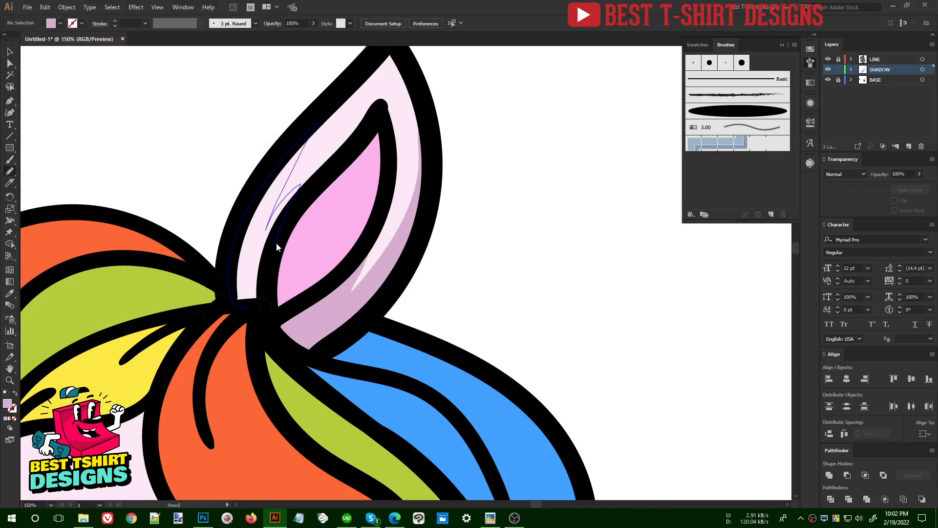
mouse_move(247, 308)
left_mouse_down()
mouse_move(266, 299)
mouse_move(277, 242)
left_mouse_up()
Draw a closed shadow shape with the Pencil across the forehead, following the underside of the fringe.
key("ctrl+minus")
key("ctrl+minus")
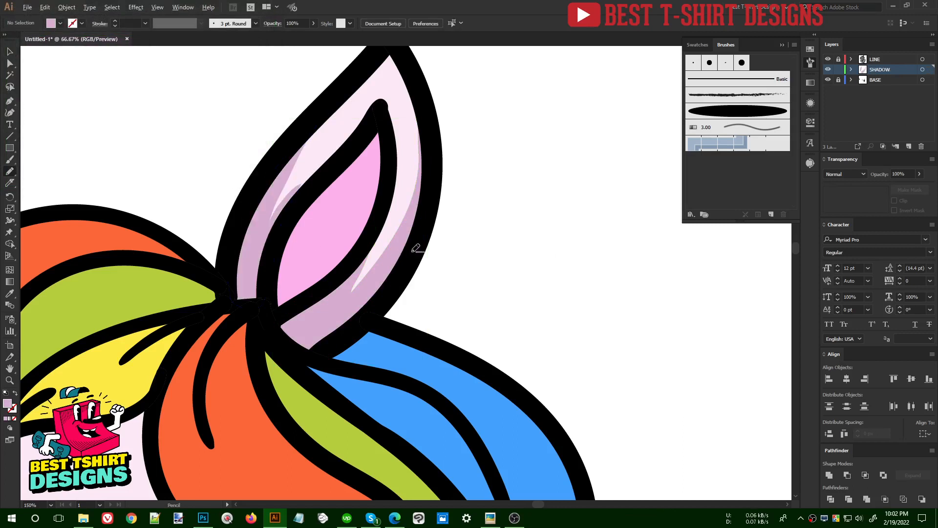
scroll(412, 252, "down", 2)
scroll(434, 245, "down", 1)
scroll(307, 380, "up", 2)
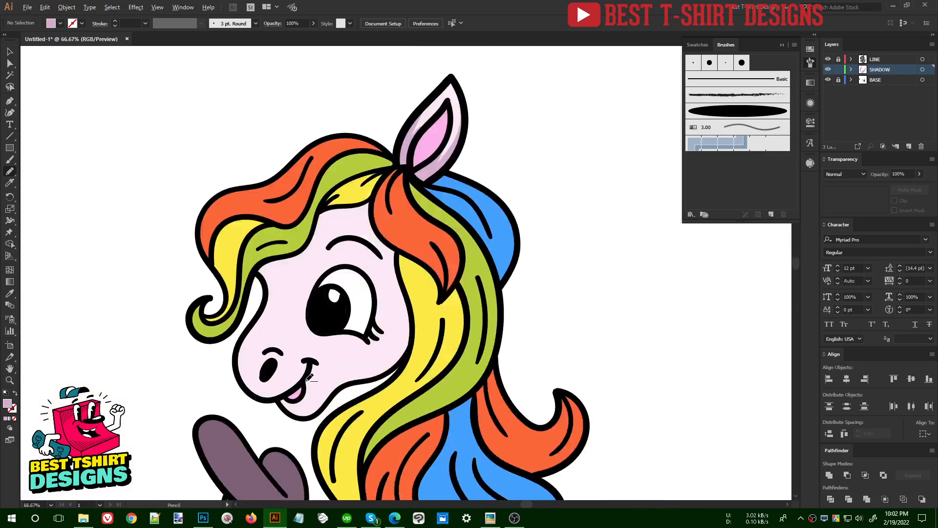
scroll(370, 360, "up", 2)
scroll(286, 223, "up", 1)
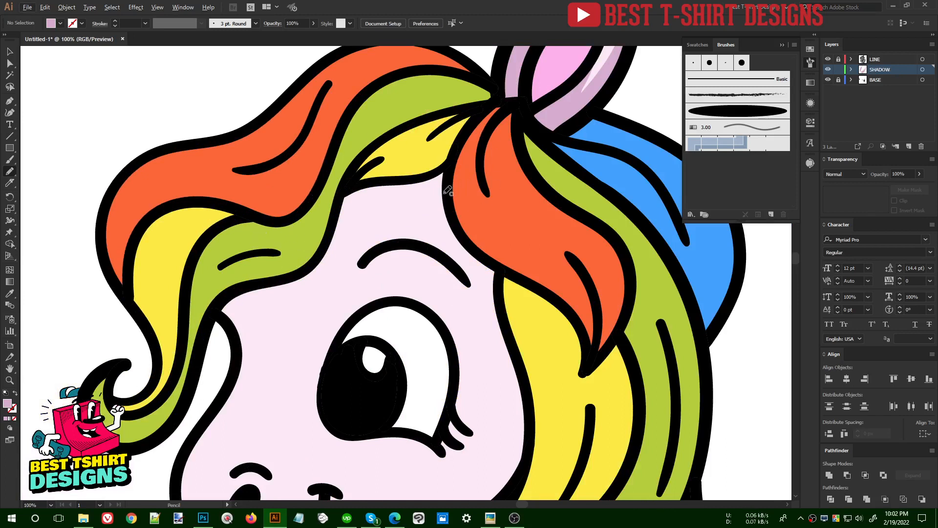
key("space")
left_click_drag(311, 191, 288, 133)
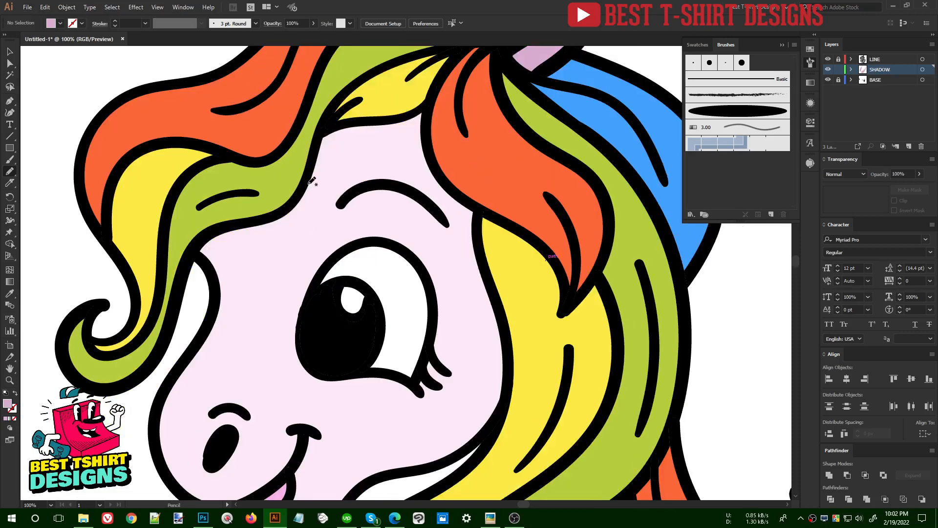
mouse_move(229, 276)
left_mouse_down()
mouse_move(303, 231)
mouse_move(370, 149)
mouse_move(400, 141)
mouse_move(432, 176)
left_mouse_up()
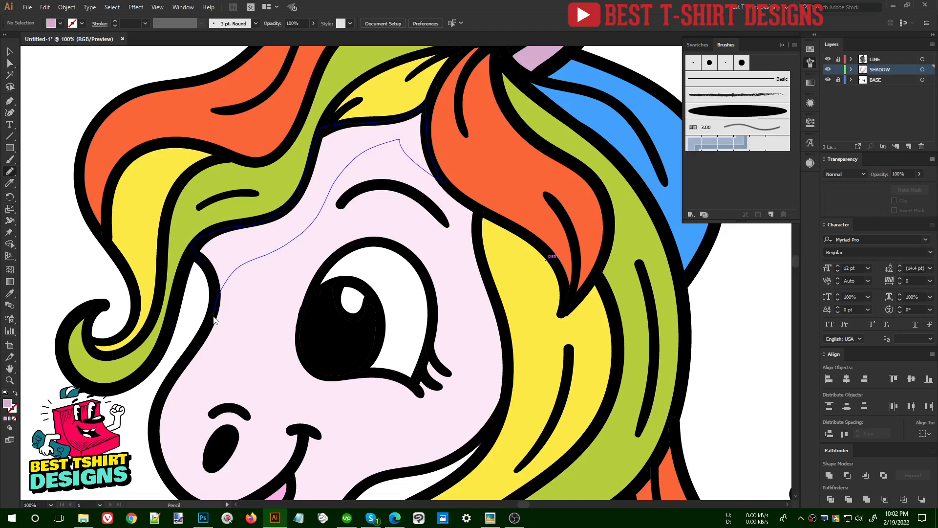
left_click_drag(214, 317, 213, 317)
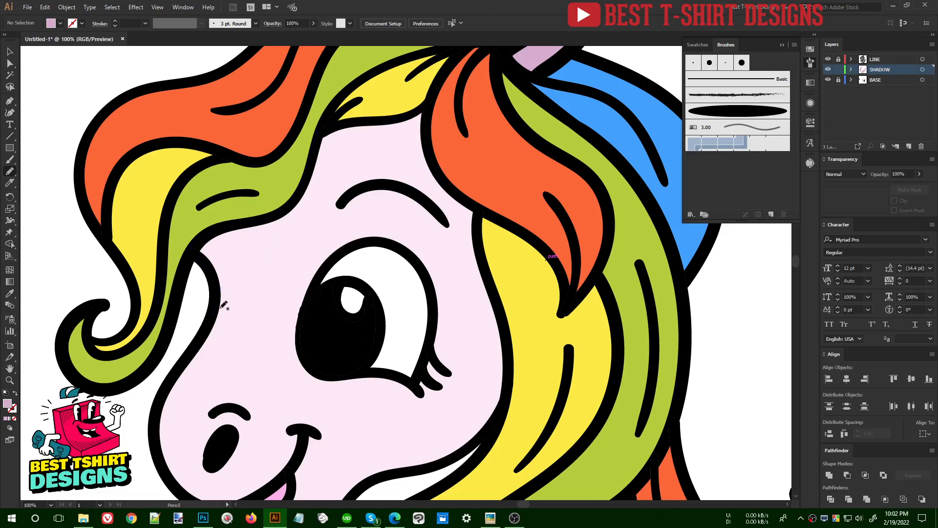
key("ctrl+minus")
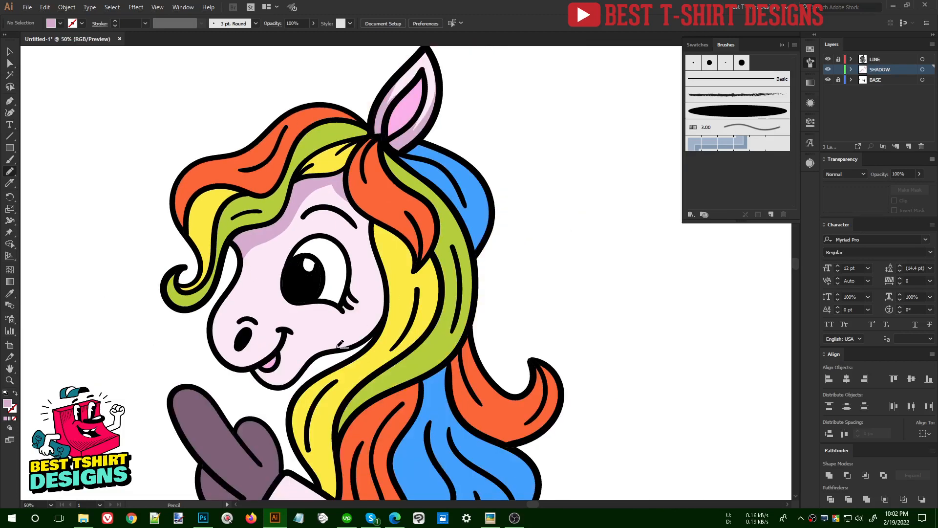
key("ctrl+plus")
key("ctrl+plus")
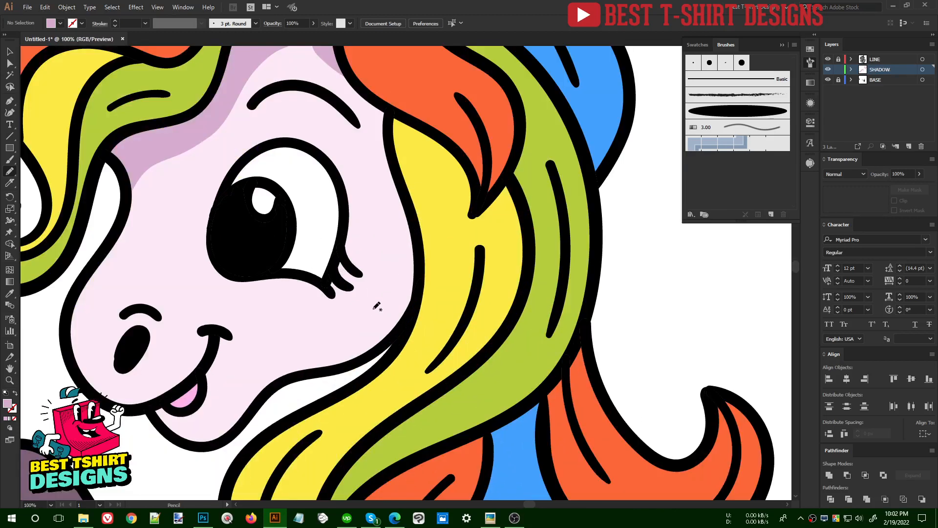
key("ctrl+plus")
left_click_drag(205, 374, 318, 302)
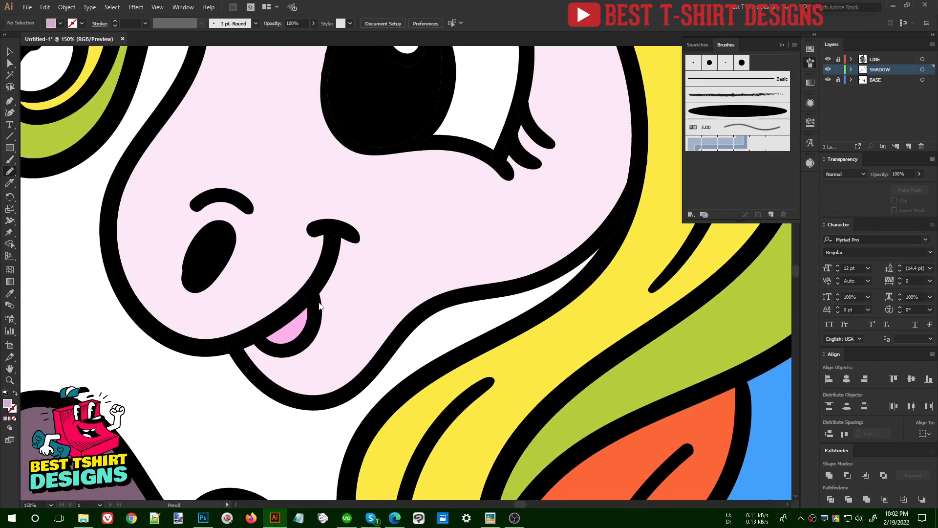
mouse_move(337, 236)
left_mouse_down()
mouse_move(356, 331)
mouse_move(403, 307)
left_mouse_up()
key("ctrl+z")
key("ctrl+shift+z")
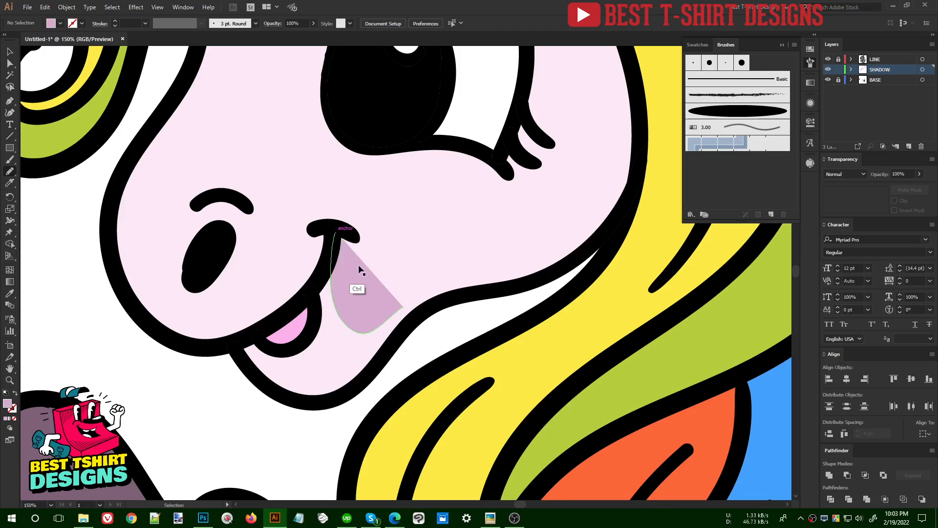
key("ctrl+z")
Draw Pencil shadow shapes over the chin below the mouth and along the jaw and cheek up beside the yellow hair.
mouse_move(335, 235)
left_mouse_down()
mouse_move(344, 287)
mouse_move(382, 279)
mouse_move(382, 317)
left_mouse_up()
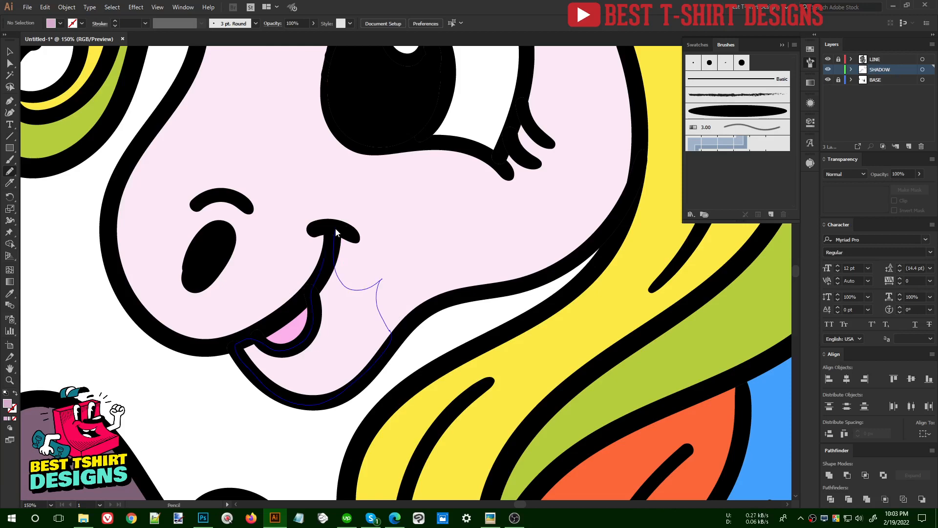
left_click_drag(324, 258, 335, 229)
mouse_move(445, 318)
left_mouse_down()
mouse_move(357, 359)
mouse_move(330, 406)
left_mouse_up()
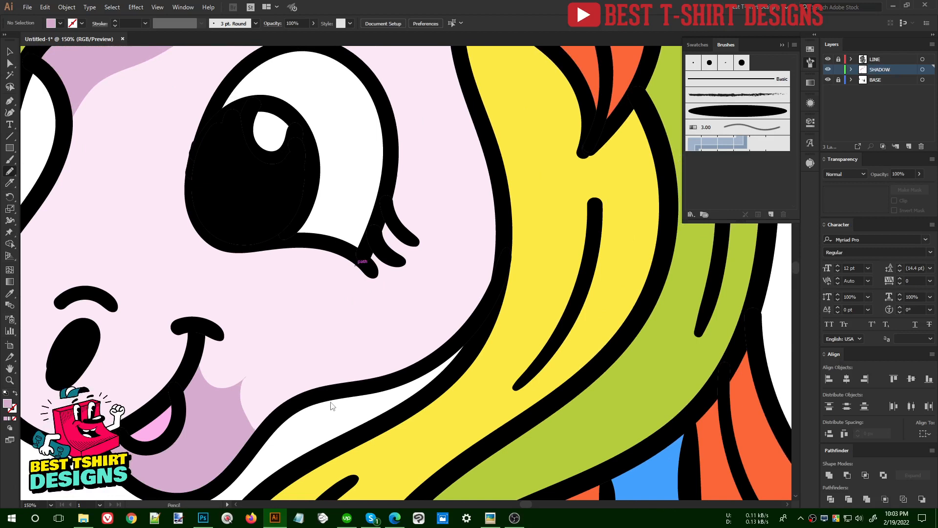
mouse_move(235, 395)
left_mouse_down()
mouse_move(255, 405)
mouse_move(398, 328)
mouse_move(437, 292)
mouse_move(460, 228)
mouse_move(459, 188)
mouse_move(479, 250)
mouse_move(456, 73)
left_mouse_up()
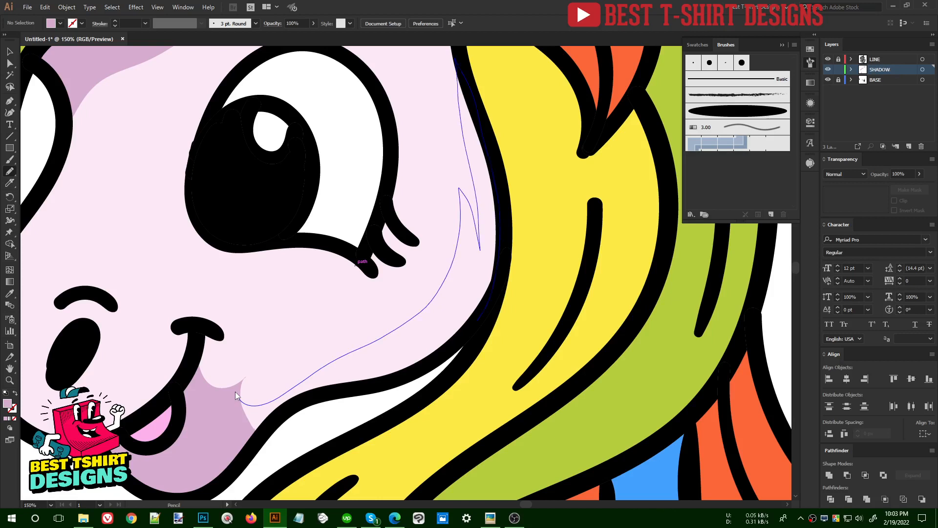
mouse_move(273, 420)
left_mouse_down()
mouse_move(237, 449)
mouse_move(235, 430)
left_mouse_up()
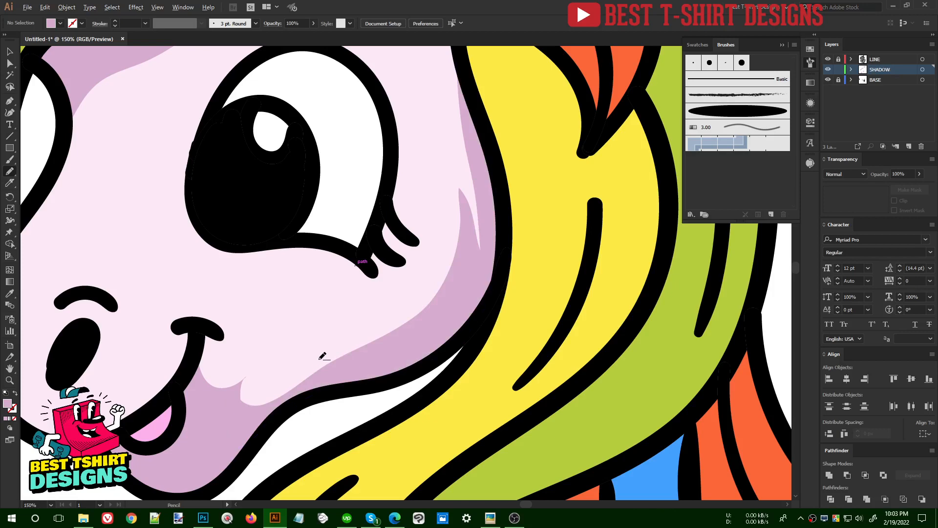
Draw a small Pencil shadow beside the lower eyelashes.
scroll(324, 358, "down", 1)
scroll(378, 343, "down", 2)
scroll(377, 292, "up", 2)
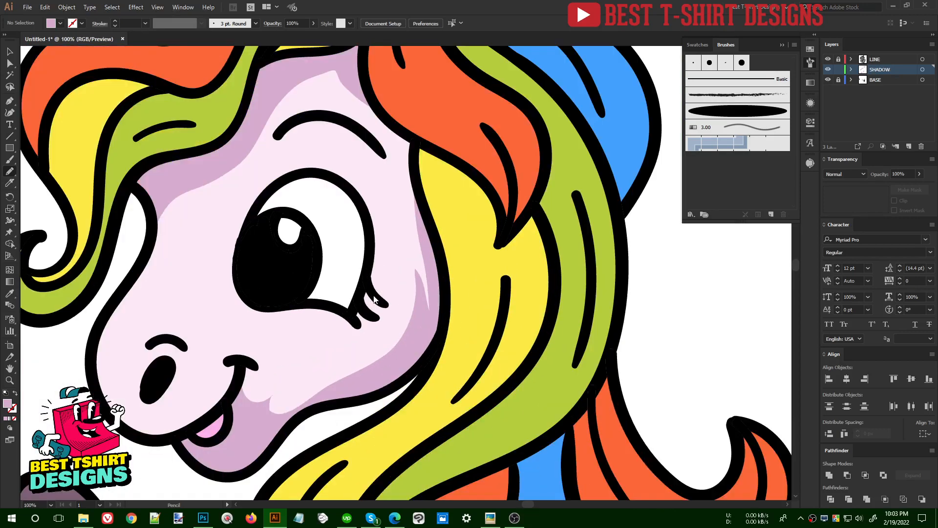
mouse_move(258, 305)
left_mouse_down()
mouse_move(350, 321)
mouse_move(374, 277)
left_mouse_up()
key("ctrl+z")
Draw a small Pencil shadow around the upper edge of the nostril, beneath its curved line.
scroll(318, 311, "down", 2)
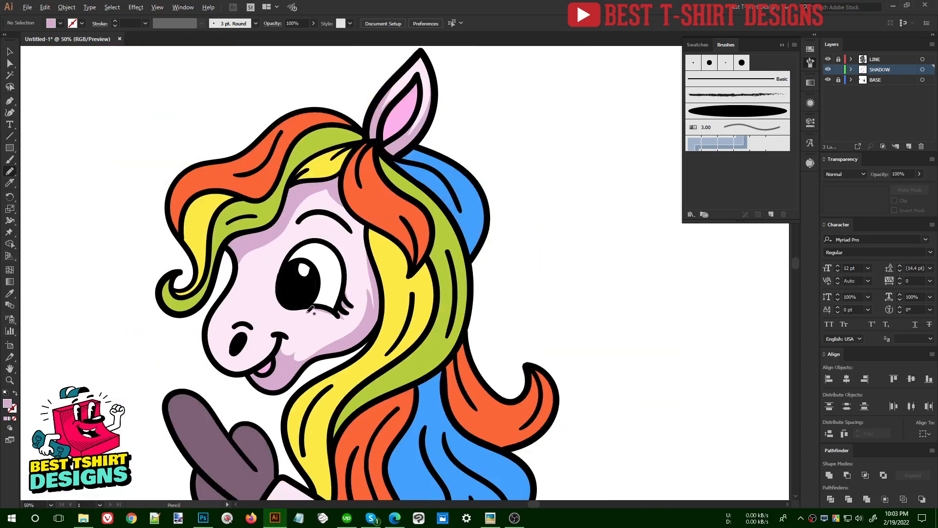
scroll(248, 363, "up", 1)
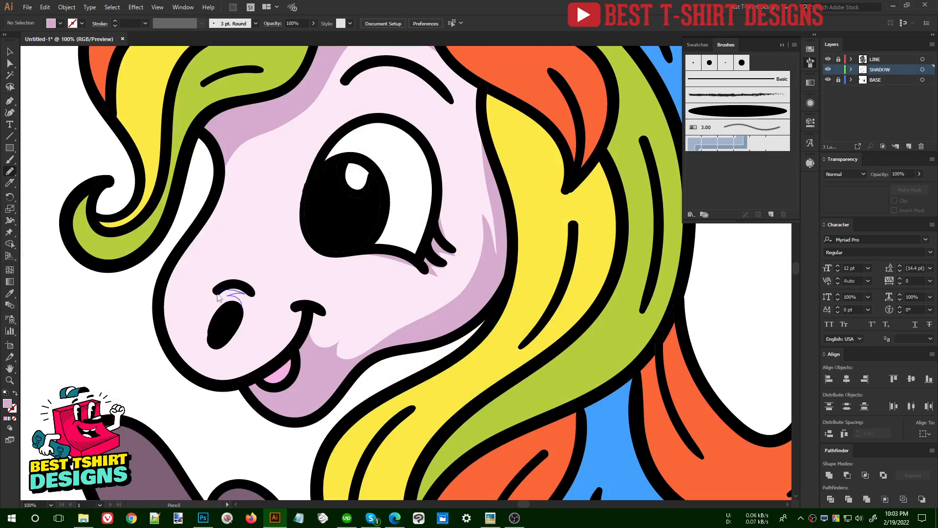
mouse_move(210, 338)
left_mouse_down()
mouse_move(255, 310)
mouse_move(218, 297)
left_mouse_up()
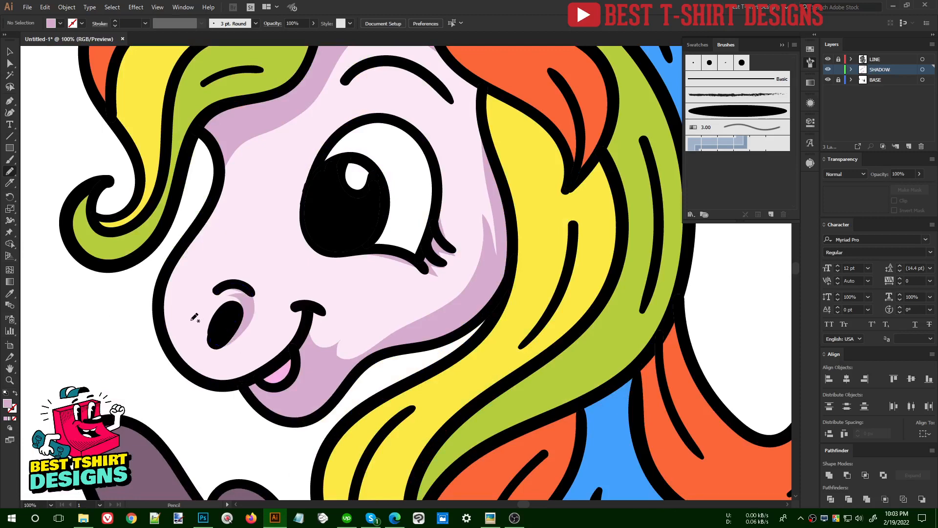
Draw a shadow shape on the foreleg section between the orange and blue hair, following both hair edges.
key("ctrl+minus")
key("ctrl+minus")
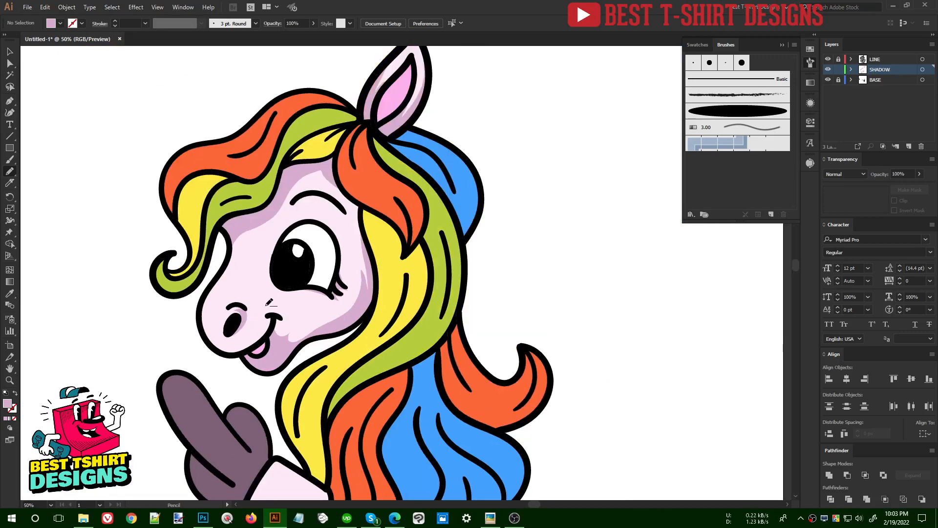
key("ctrl+minus")
scroll(313, 277, "down", 1)
key("ctrl+plus")
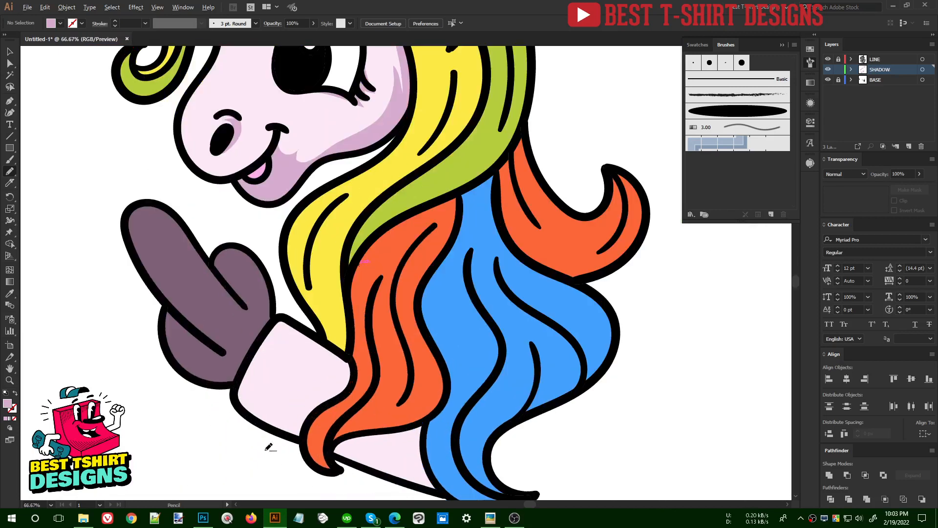
left_click_drag(235, 415, 192, 336)
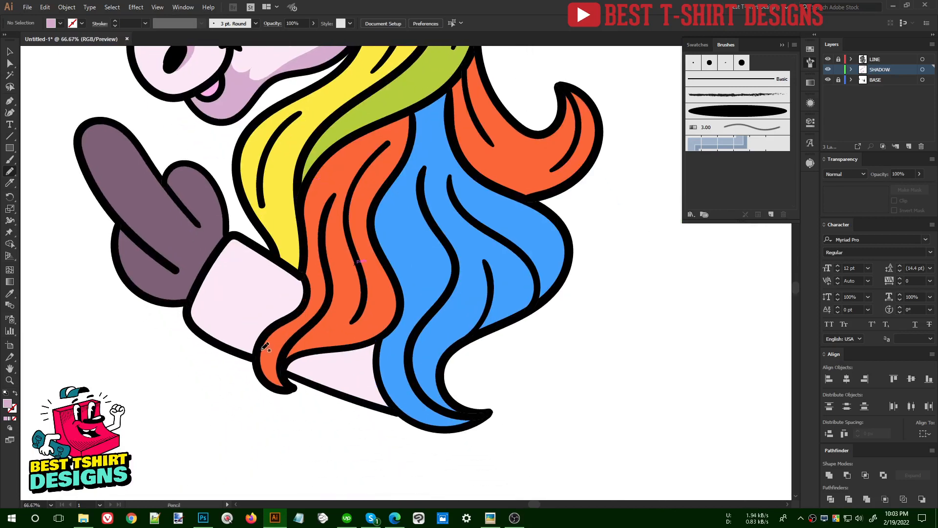
scroll(266, 346, "up", 1)
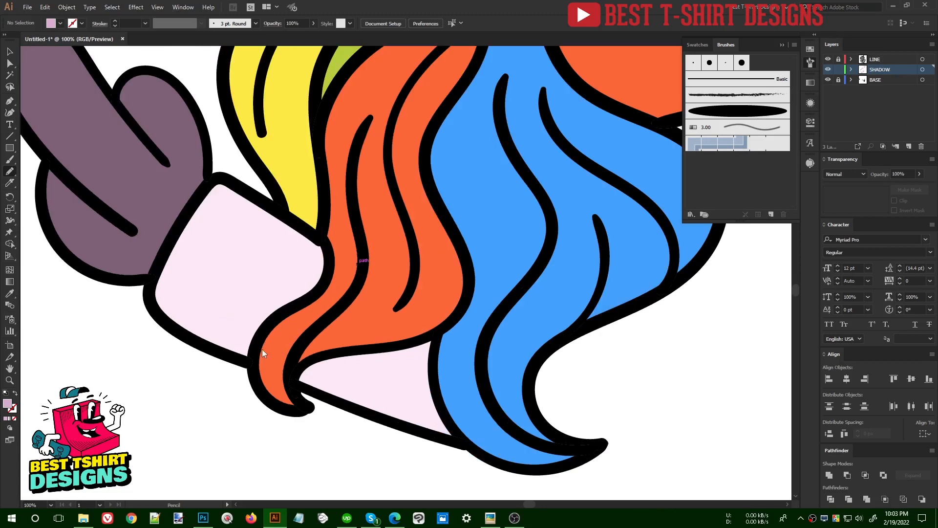
mouse_move(434, 438)
left_mouse_down()
mouse_move(412, 362)
mouse_move(327, 372)
left_mouse_up()
left_click_drag(432, 439, 433, 439)
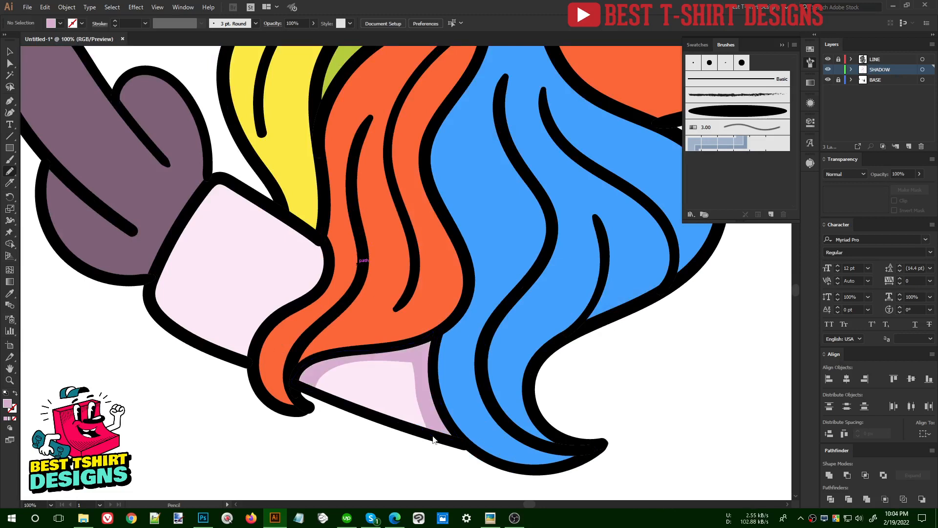
Draw a shadow shape on the foreleg section next to the hoof, along its upper edge and the orange hair.
mouse_move(254, 360)
left_mouse_down()
mouse_move(279, 293)
mouse_move(280, 262)
mouse_move(244, 222)
mouse_move(205, 215)
mouse_move(179, 229)
left_mouse_up()
left_click_drag(253, 359, 253, 360)
scroll(313, 306, "down", 2)
scroll(312, 306, "down", 1)
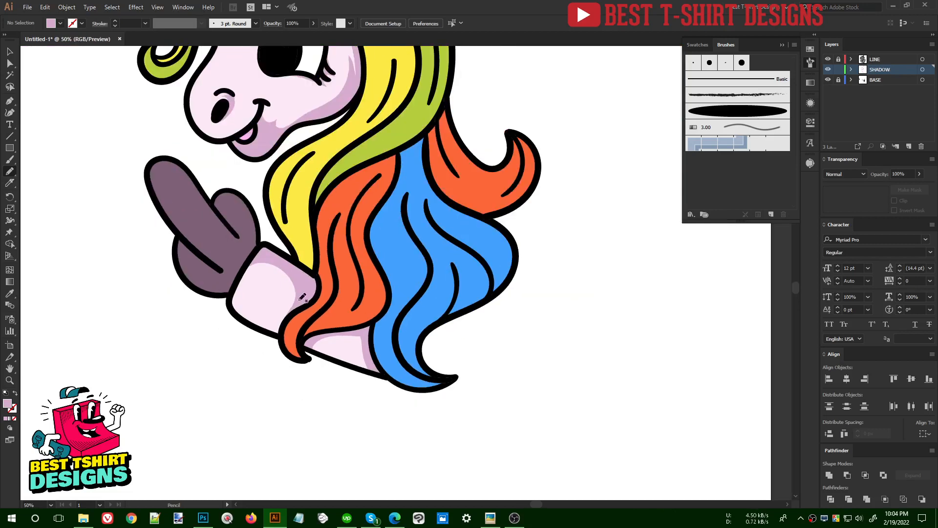
Review the shading across the whole horse, from close-up to full artboard view.
scroll(223, 252, "up", 3)
scroll(223, 252, "down", 2)
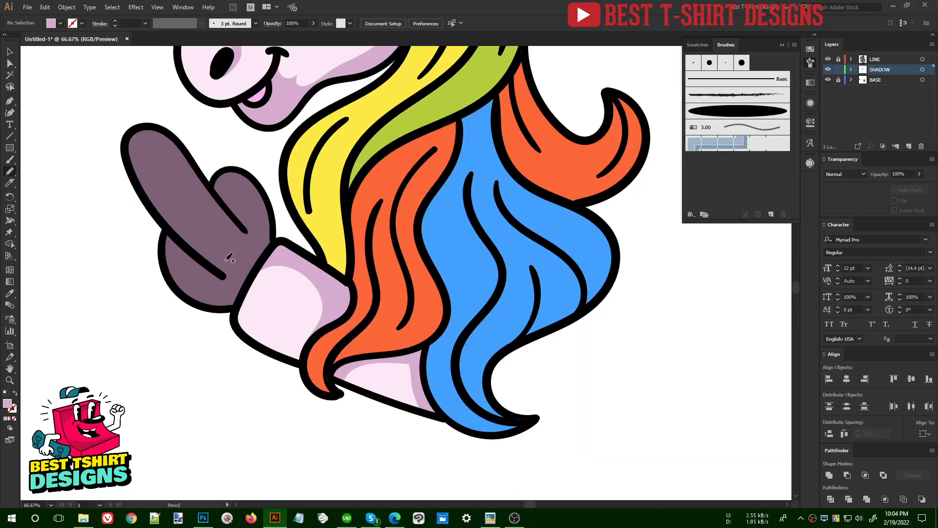
scroll(345, 263, "up", 4)
scroll(345, 263, "up", 1)
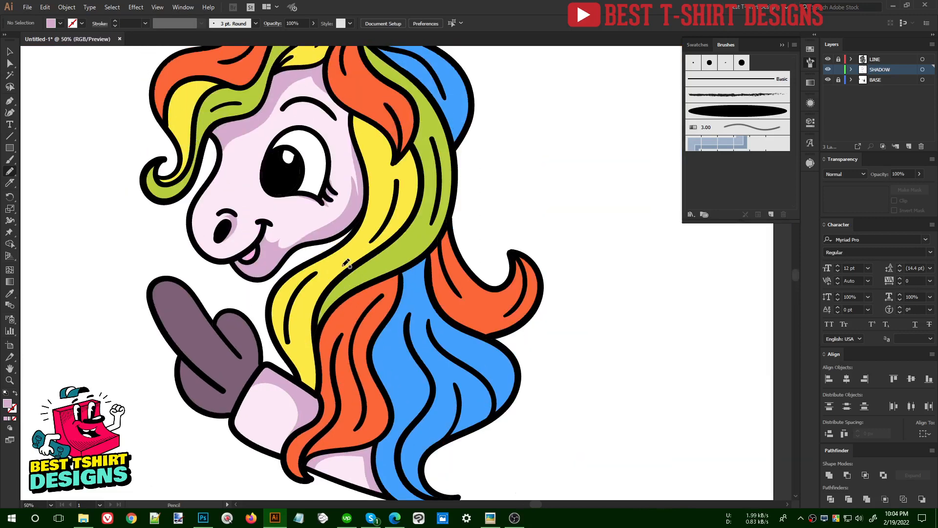
scroll(346, 263, "down", 1)
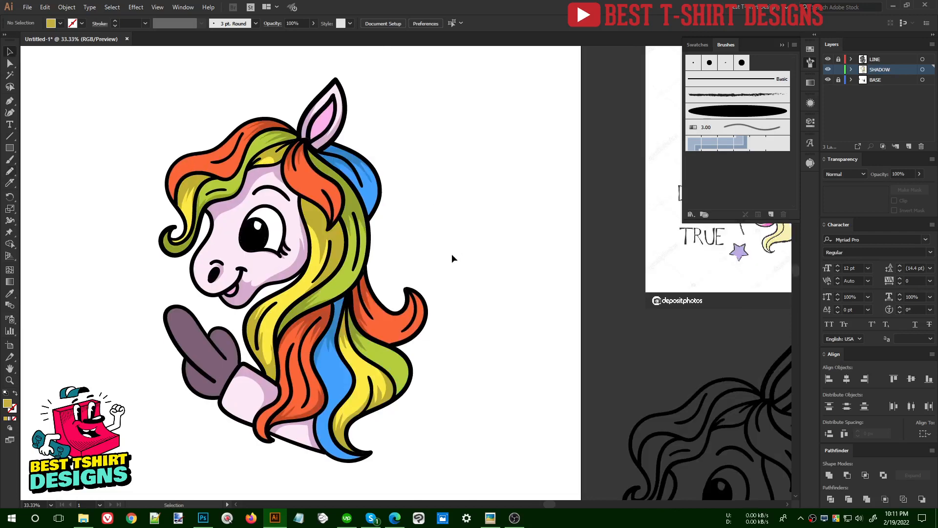
scroll(416, 248, "down", 1)
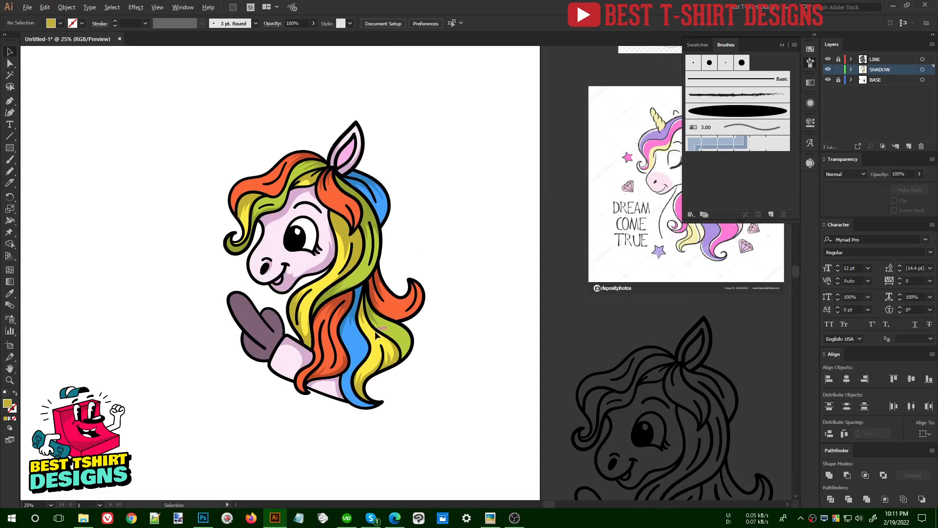
scroll(376, 331, "up", 2)
scroll(376, 276, "down", 1)
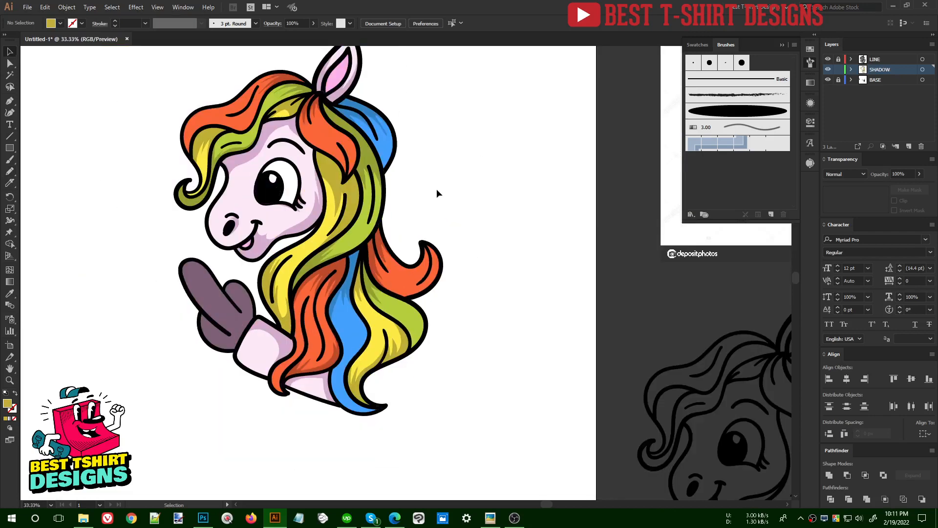
scroll(452, 202, "up", 1)
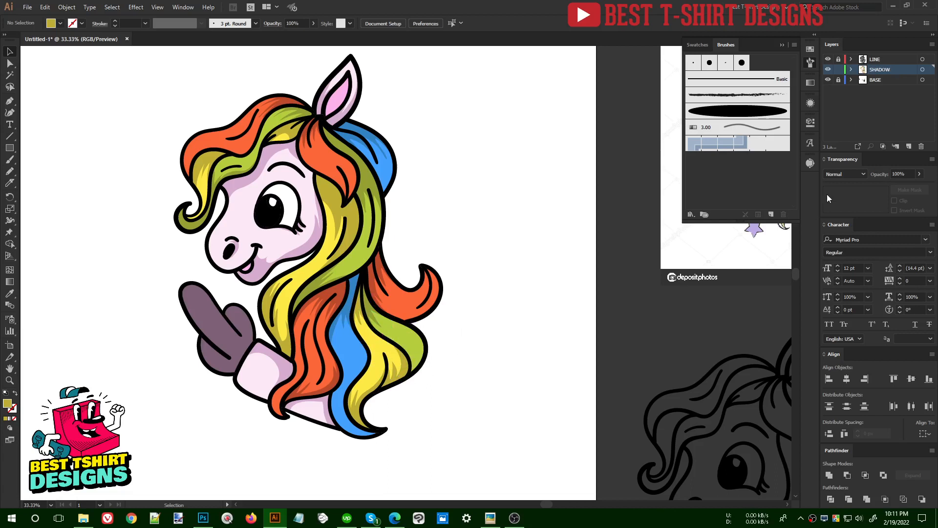
Isolate the LINE layer, and restore the SHADOW and BASE layers one at a time to check their contents.
left_click(827, 59, "alt")
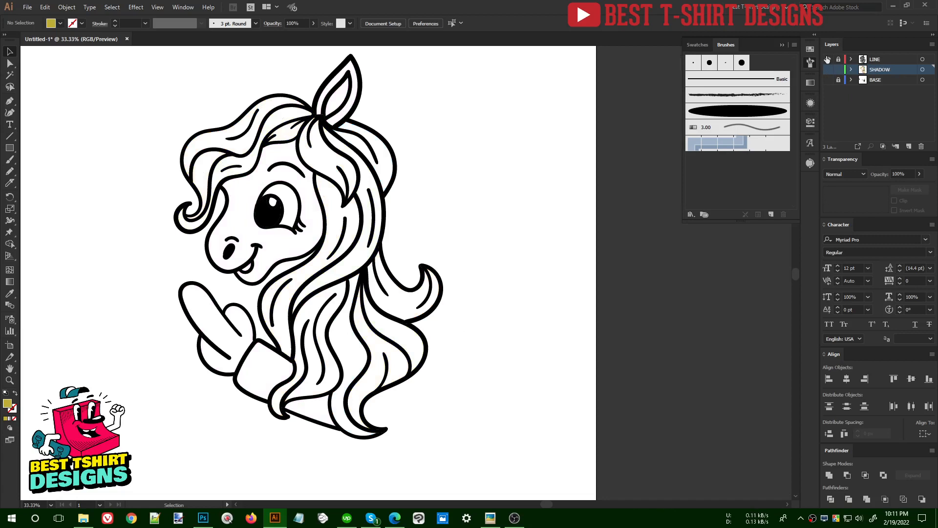
left_click(829, 69)
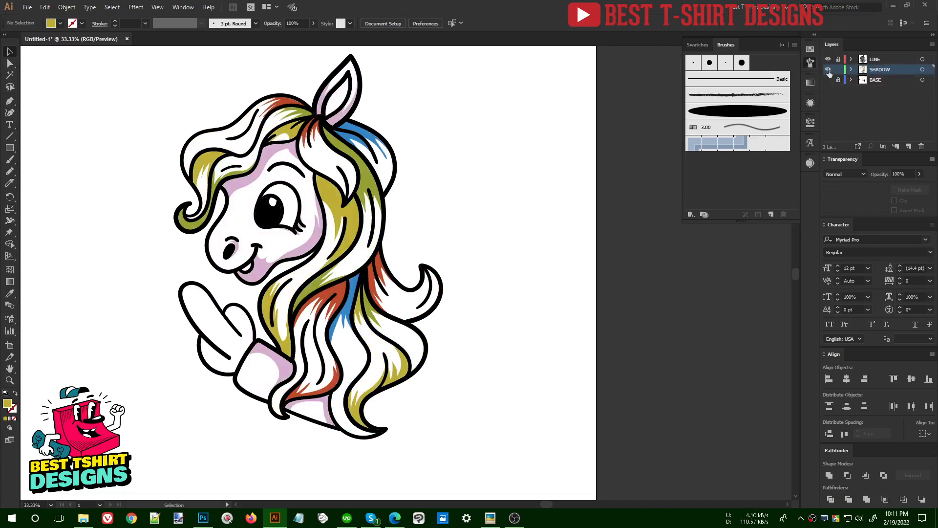
left_click(827, 80)
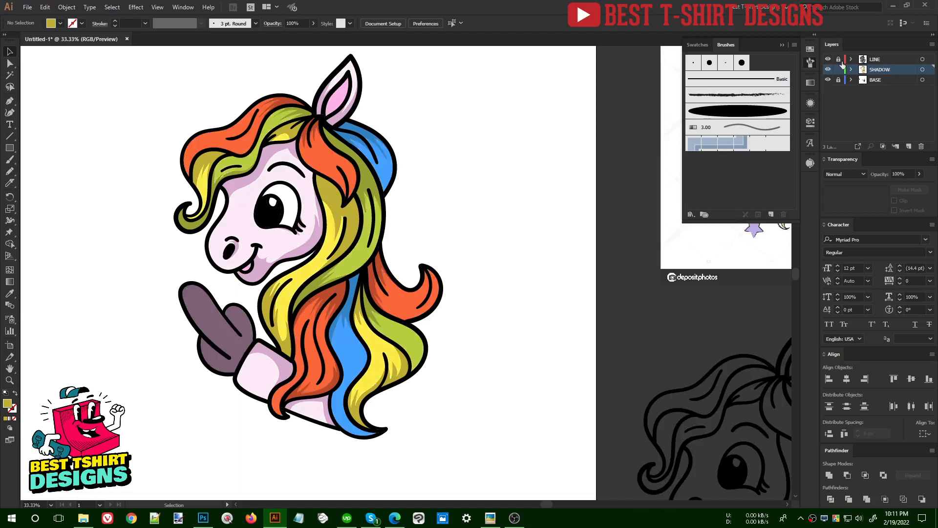
Unlock the LINE and BASE layers.
left_click(839, 80)
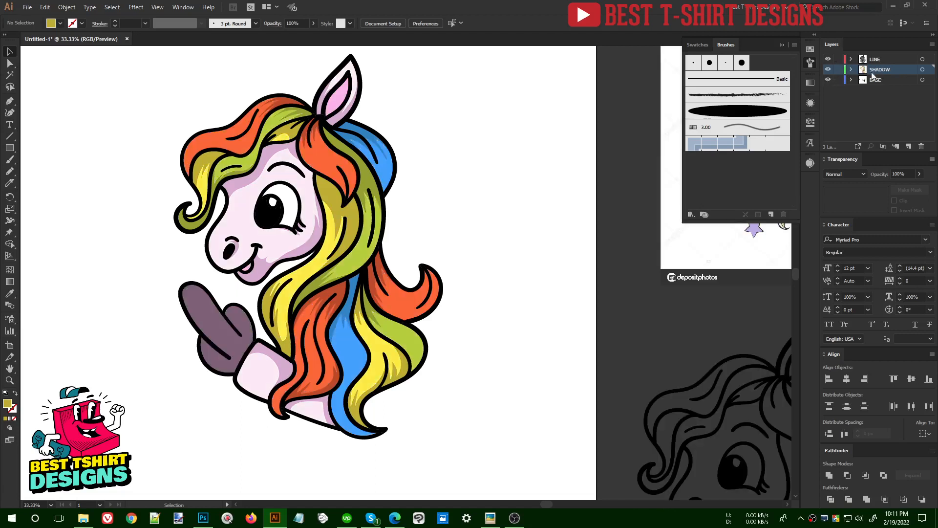
Group all the artwork on the LINE layer, and lock the LINE and SHADOW layers.
left_click(922, 59)
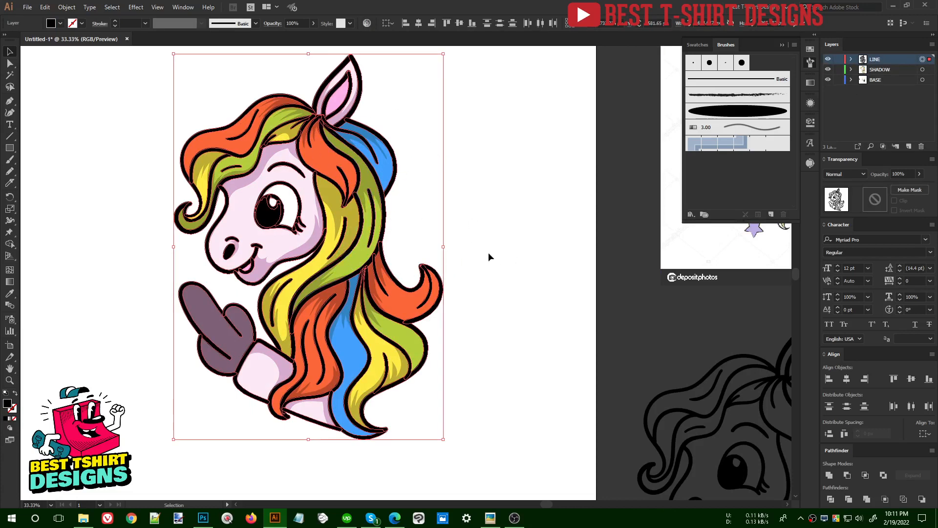
key("ctrl+g")
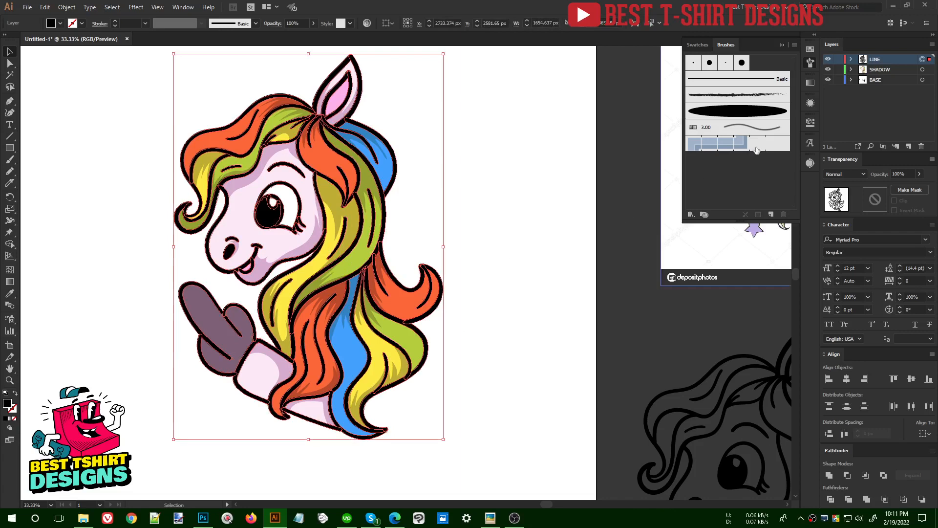
key("ctrl+minus")
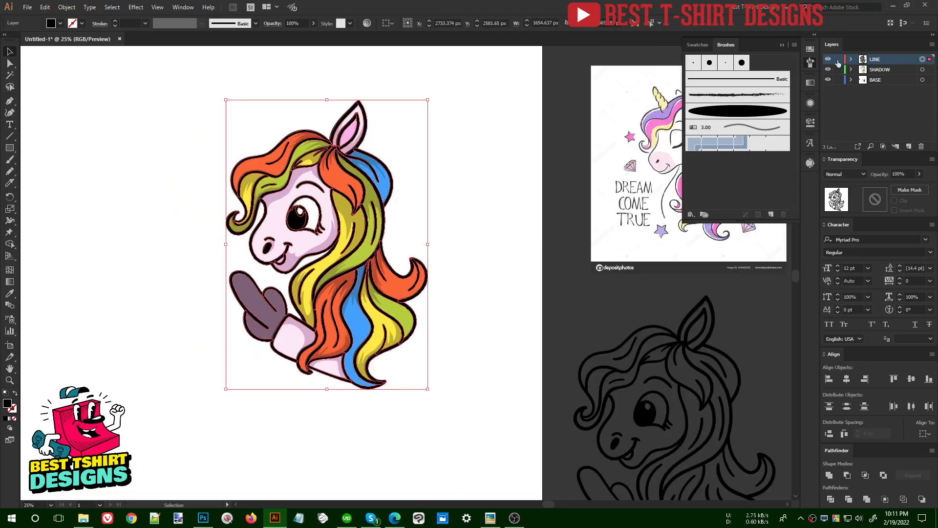
left_click(838, 60)
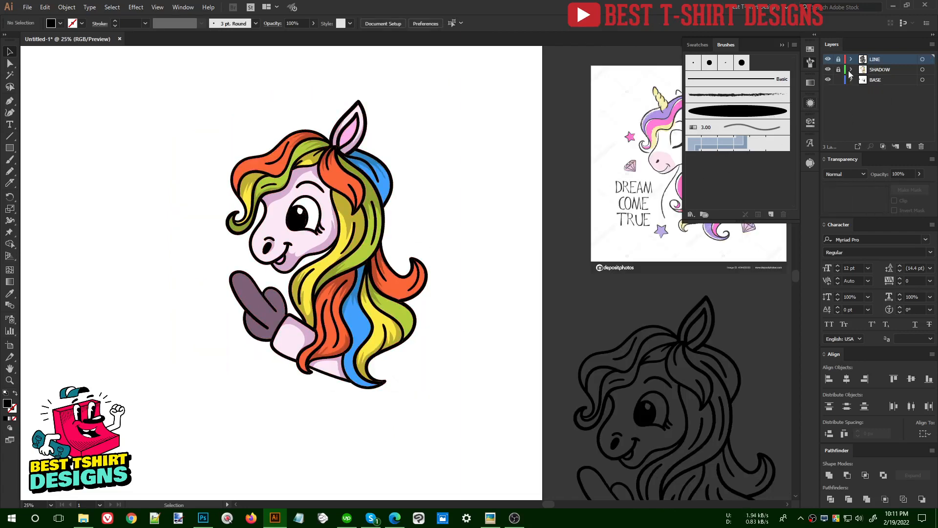
Group all the colour shapes on the BASE layer and lock that layer.
left_click_drag(175, 84, 472, 427)
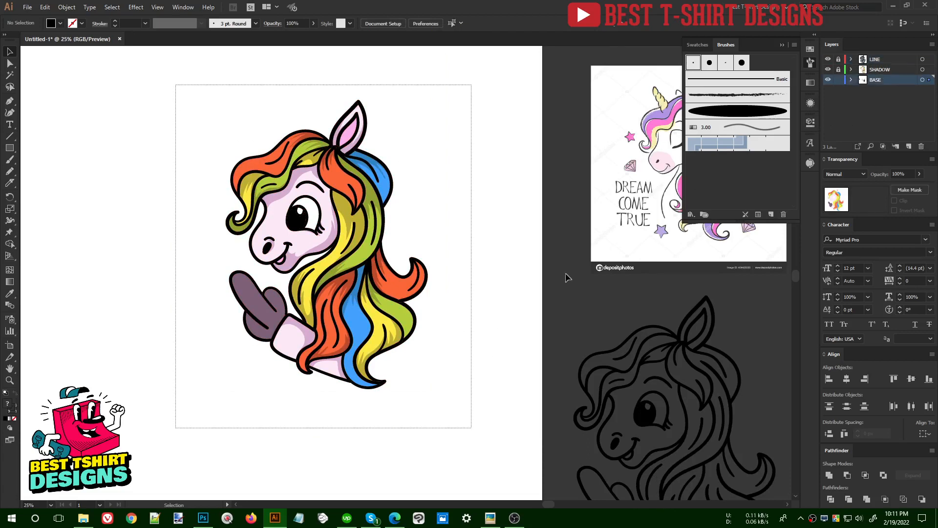
left_click(354, 211)
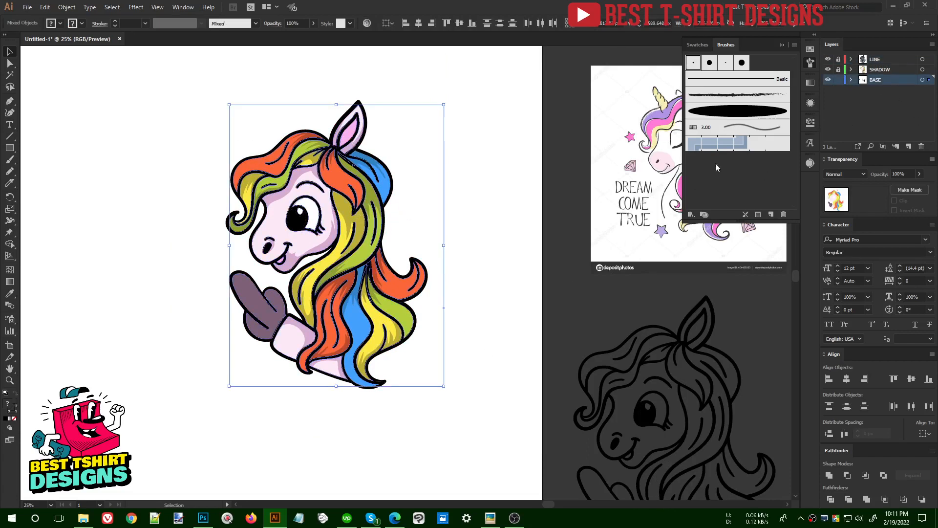
key("ctrl+g")
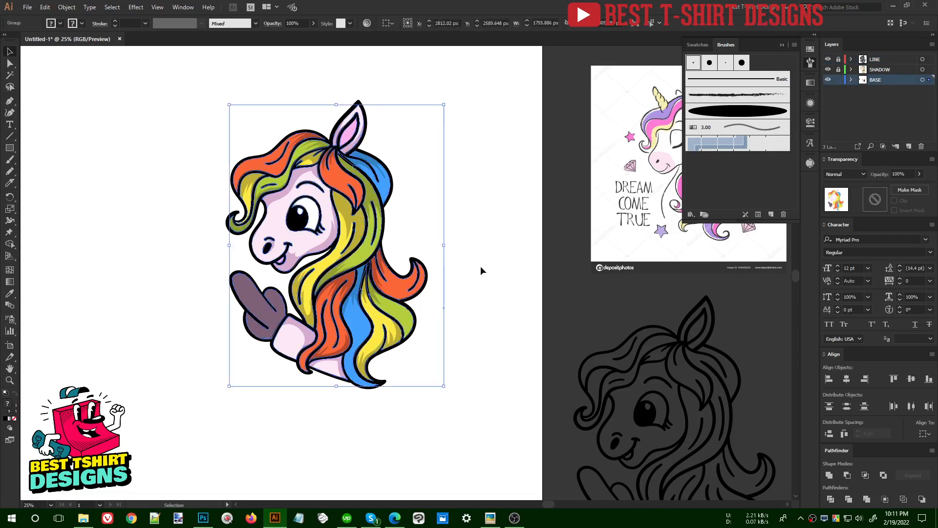
left_click(838, 79)
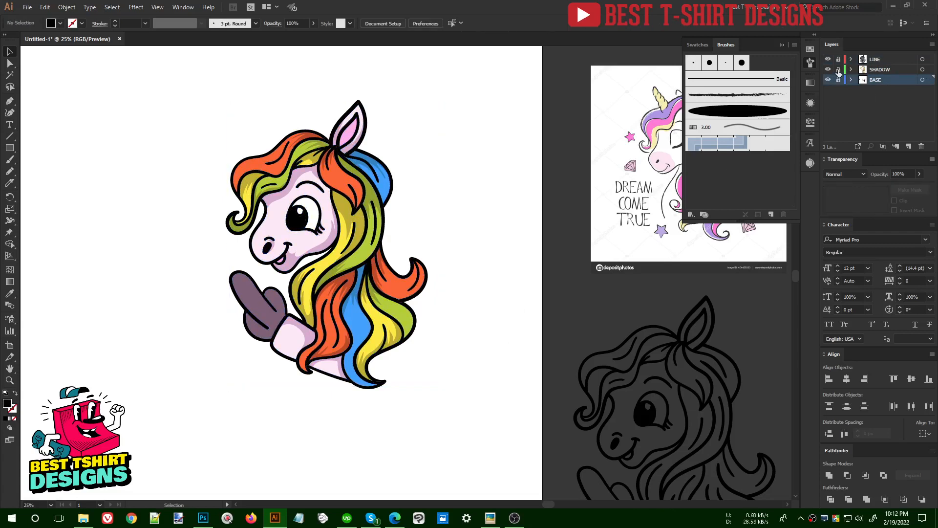
Group all the shadow shapes on the unlocked SHADOW layer, and unlock the LINE and BASE layers.
left_click_drag(164, 72, 469, 439)
key("ctrl+g")
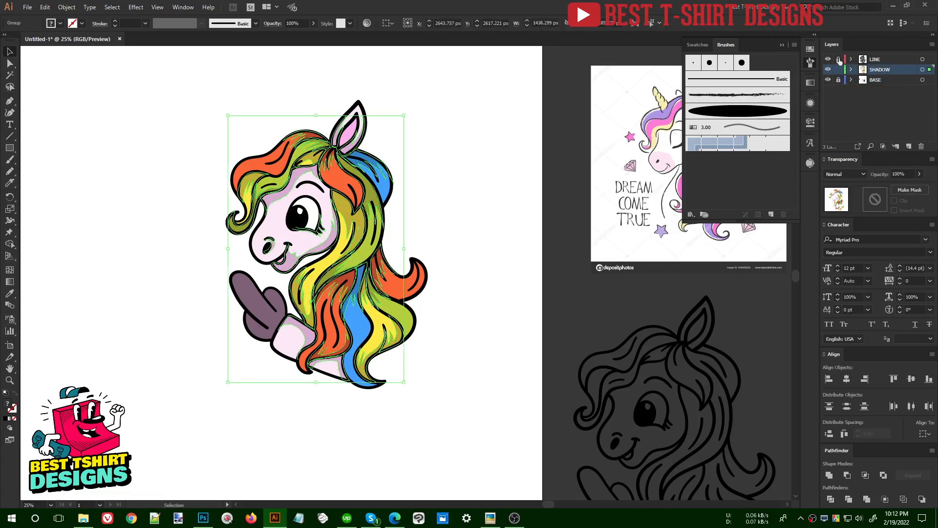
left_click(462, 250)
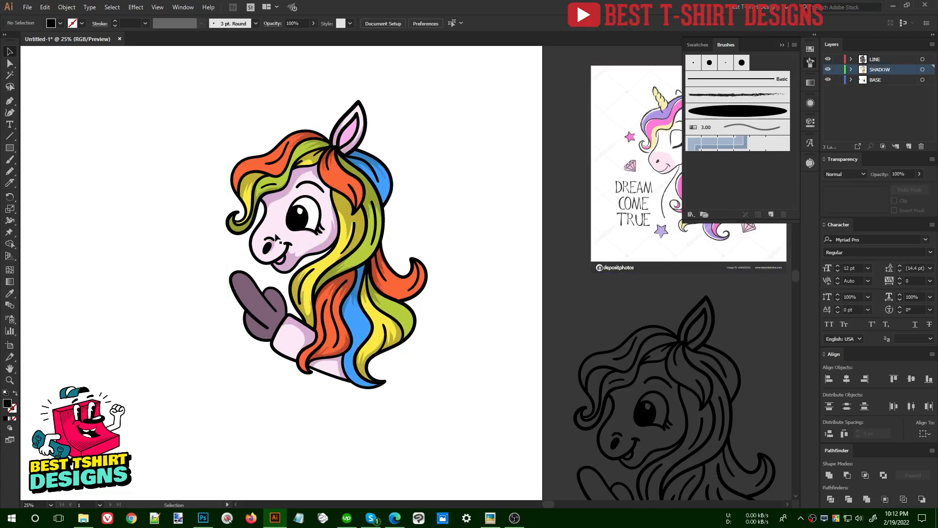
Group the horse's line, shadow and base artwork together and move the group up and to the left on the artboard.
scroll(415, 229, "up", 1)
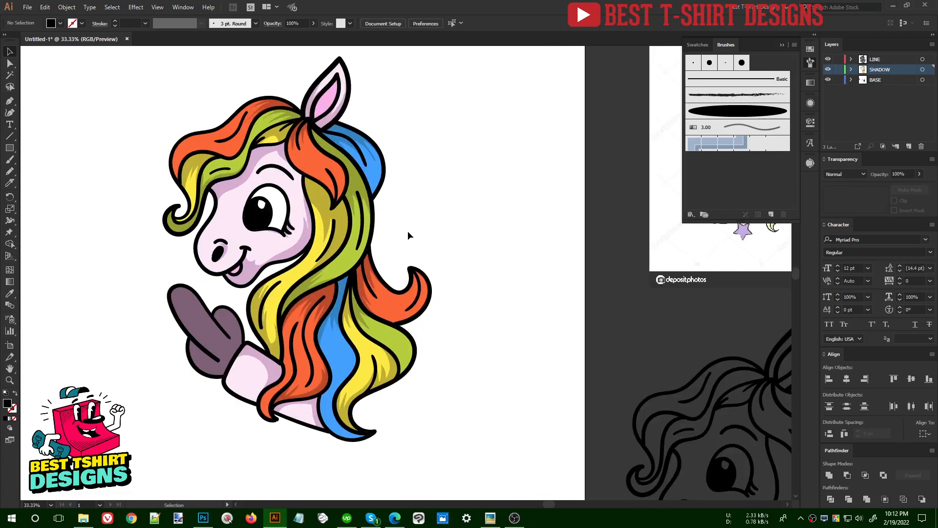
scroll(403, 238, "down", 2)
left_click_drag(247, 124, 449, 396)
key("a")
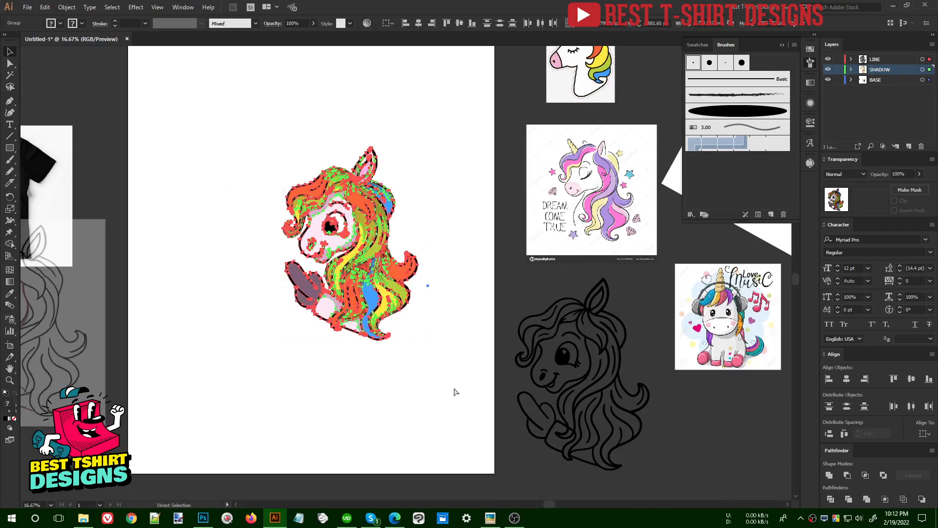
key("ctrl+g")
left_click(411, 289)
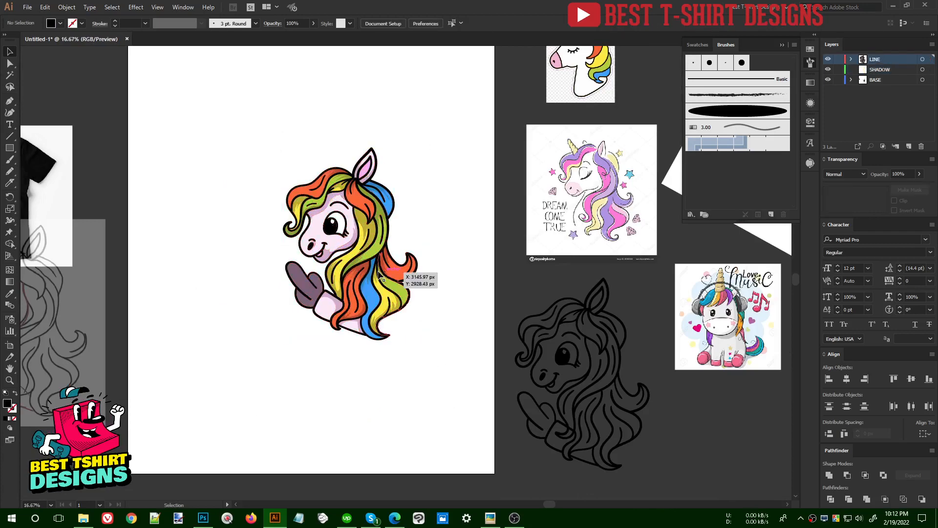
left_click_drag(379, 272, 303, 257)
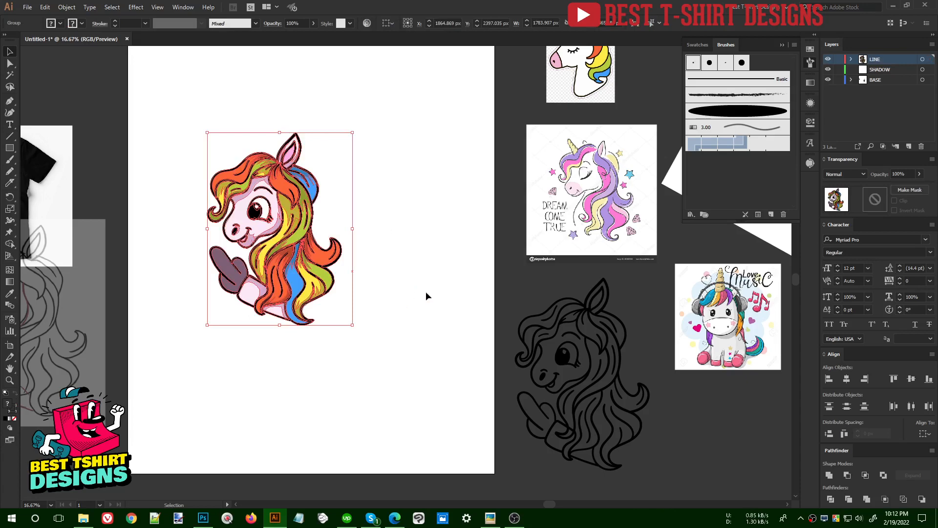
left_click(426, 291)
Move the black T-shirt reference image over the artboard's upper-left corner, beside the horse.
scroll(426, 290, "up", 1)
key("space")
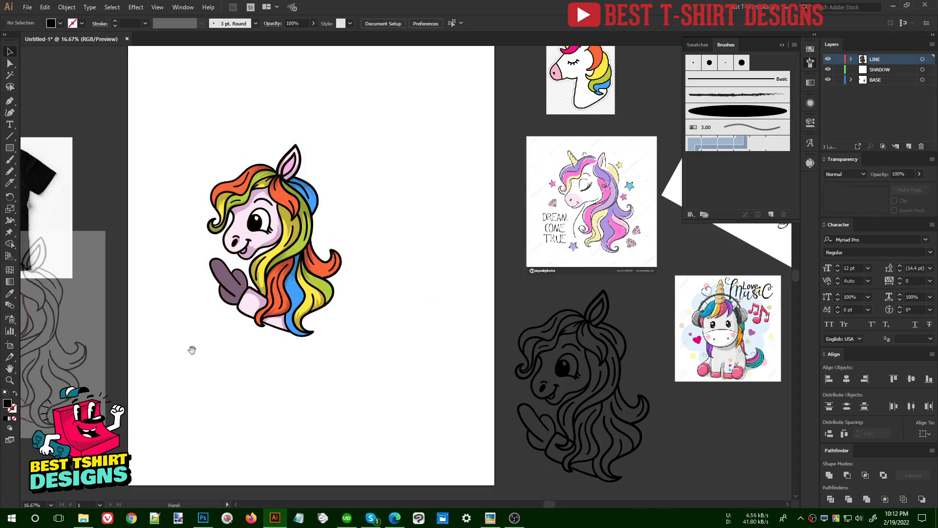
left_click_drag(159, 337, 333, 373)
left_click_drag(179, 216, 308, 145)
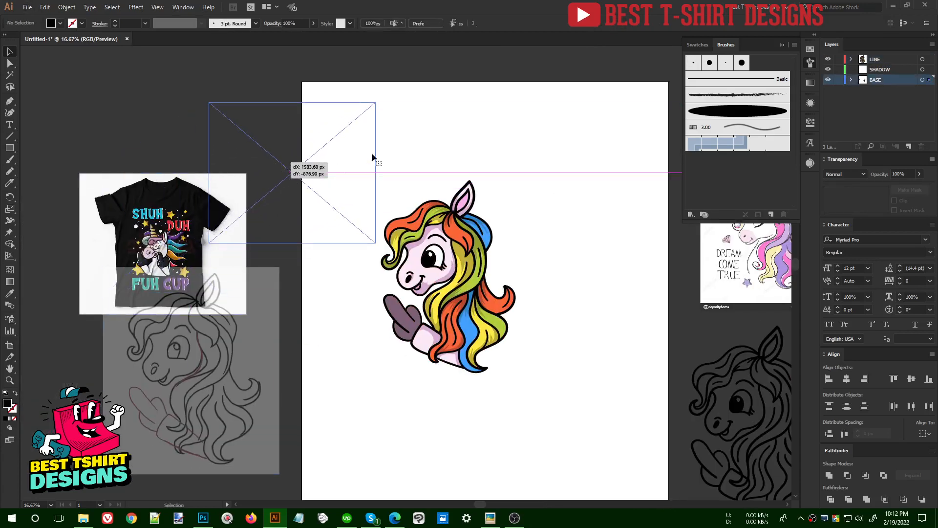
left_click_drag(420, 141, 362, 135)
left_click(363, 136)
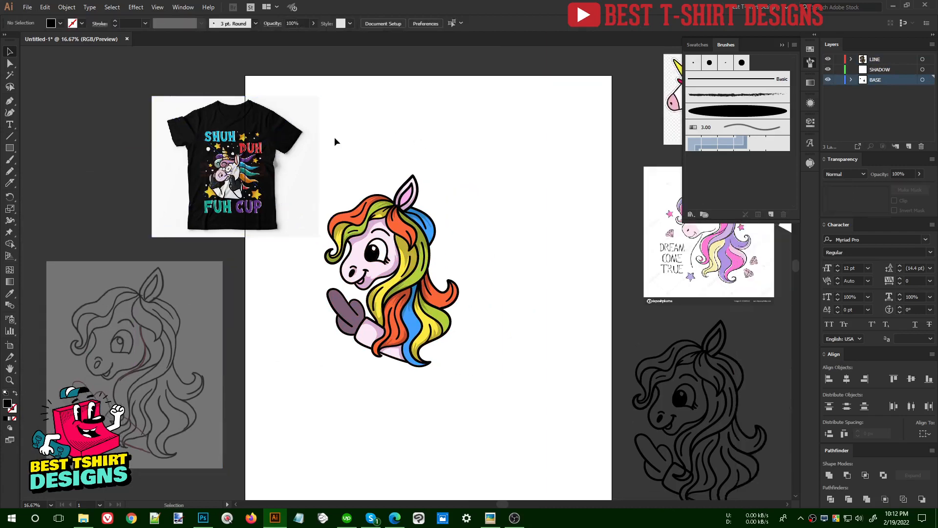
Add the text "shuh" on the artboard above the horse's head.
scroll(274, 177, "up", 1)
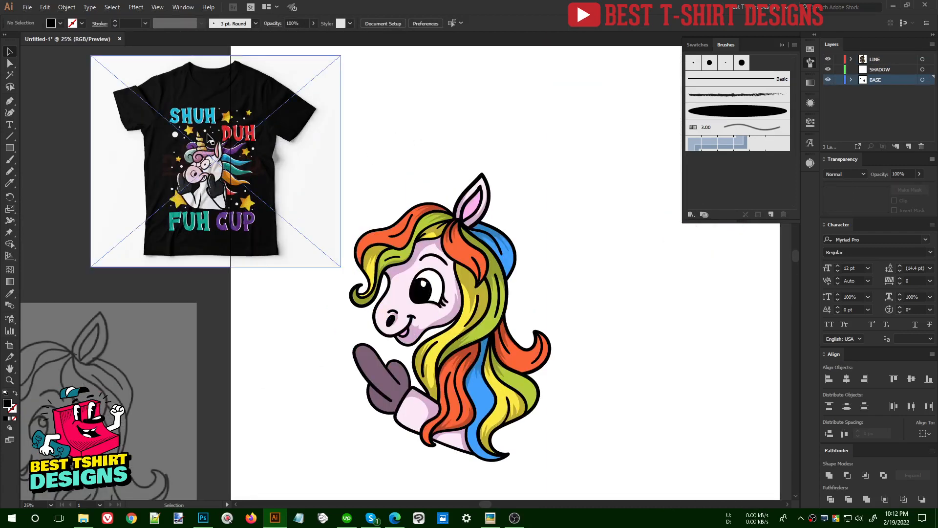
scroll(207, 137, "up", 1)
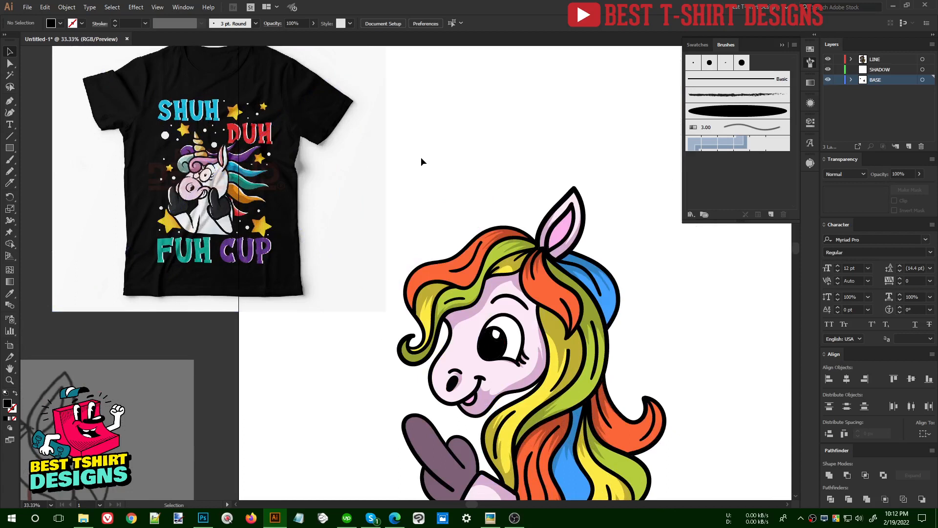
key("t")
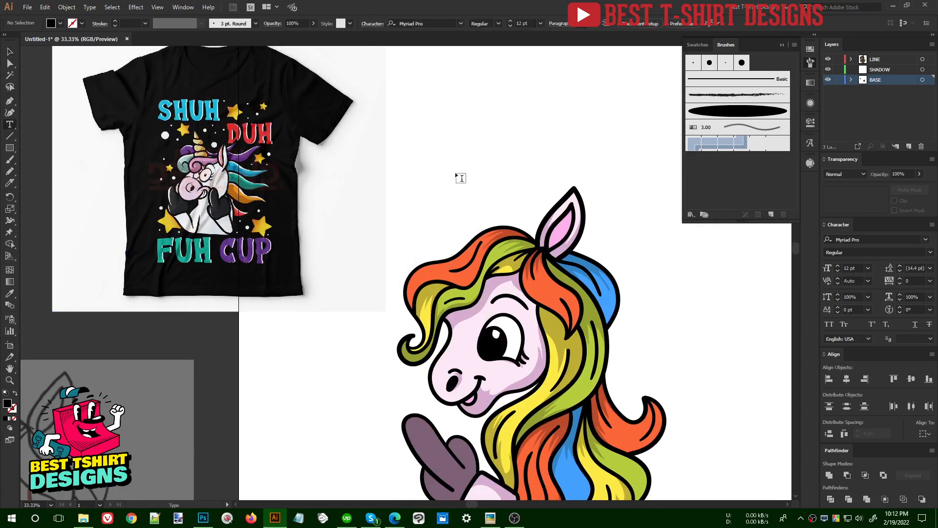
left_click(460, 171)
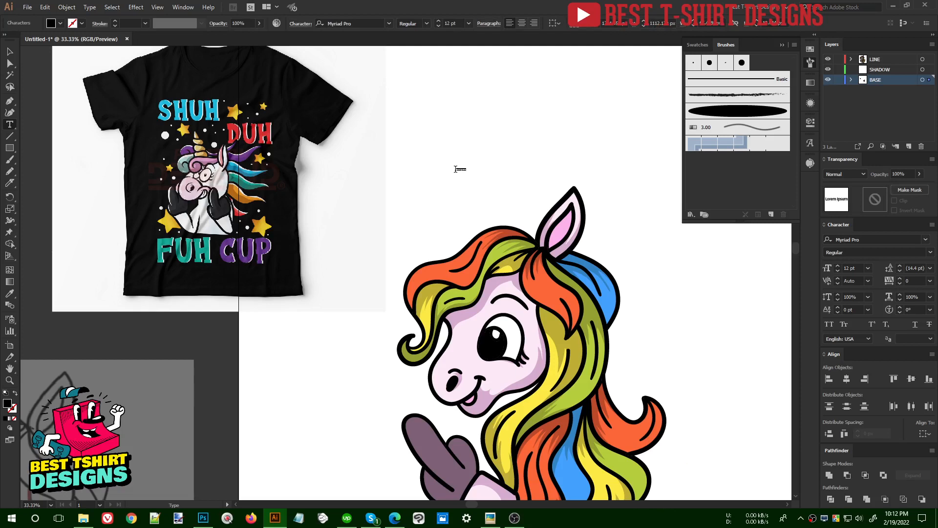
type("Shuh")
key("Escape")
left_click_drag(463, 175, 703, 359)
left_click_drag(547, 250, 423, 223)
key("ctrl+z")
key("ctrl+z")
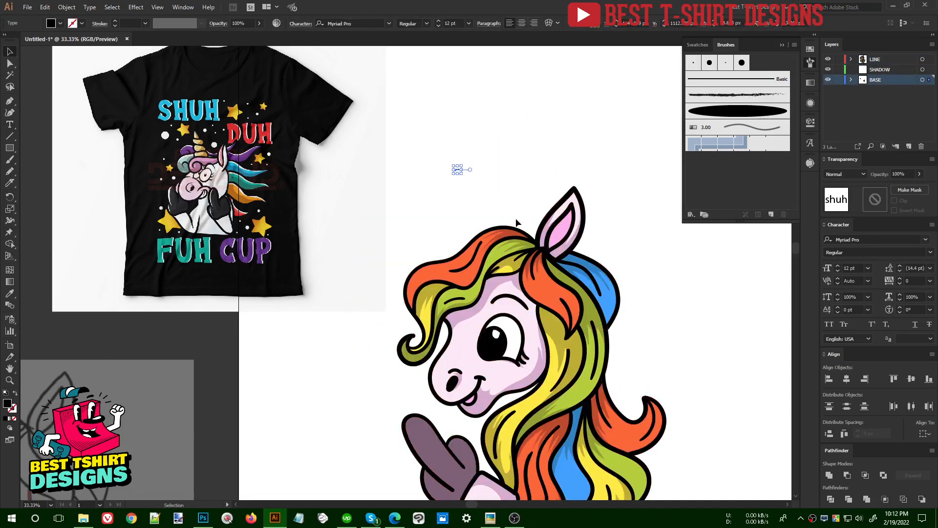
Enlarge the "shuh" text above the horse to about 421 pt and format it in Futura Bold Italic BT with All Caps.
left_click_drag(462, 174, 597, 249)
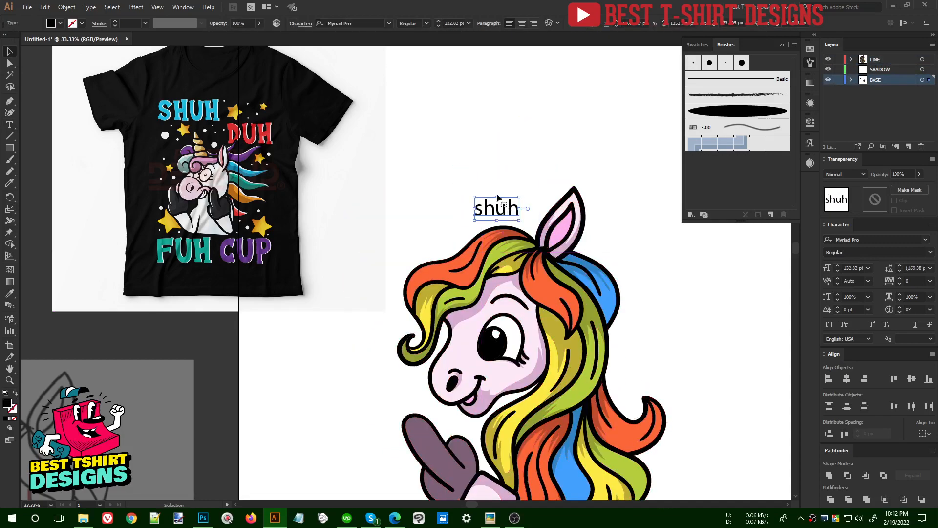
left_click_drag(514, 209, 578, 160)
right_click(533, 164)
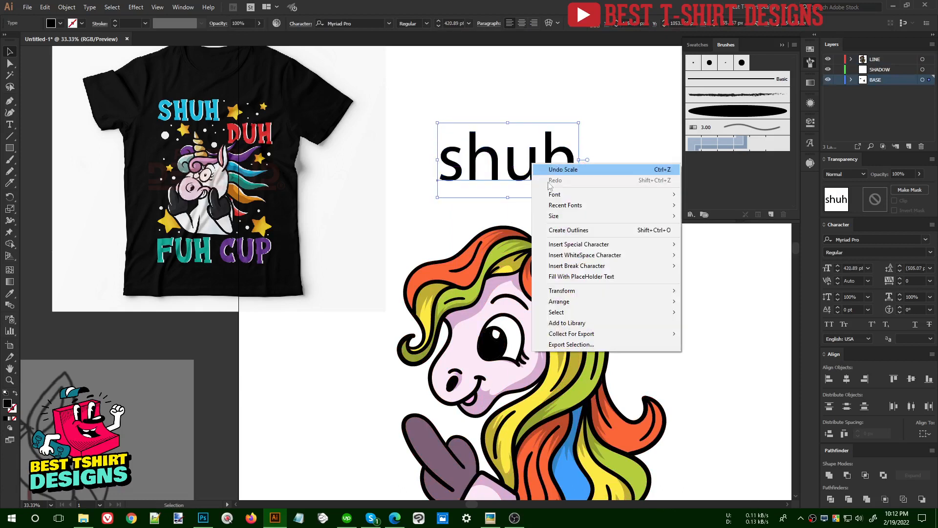
mouse_move(586, 205)
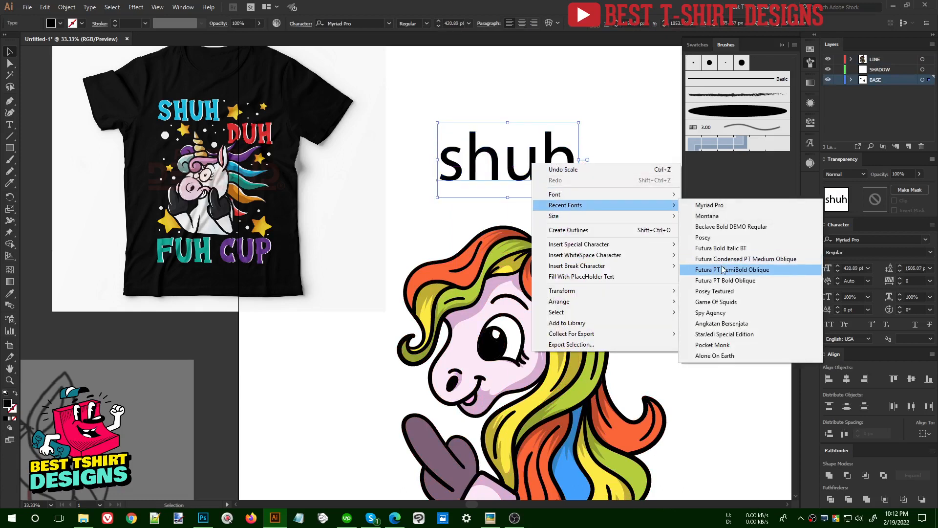
left_click(720, 248)
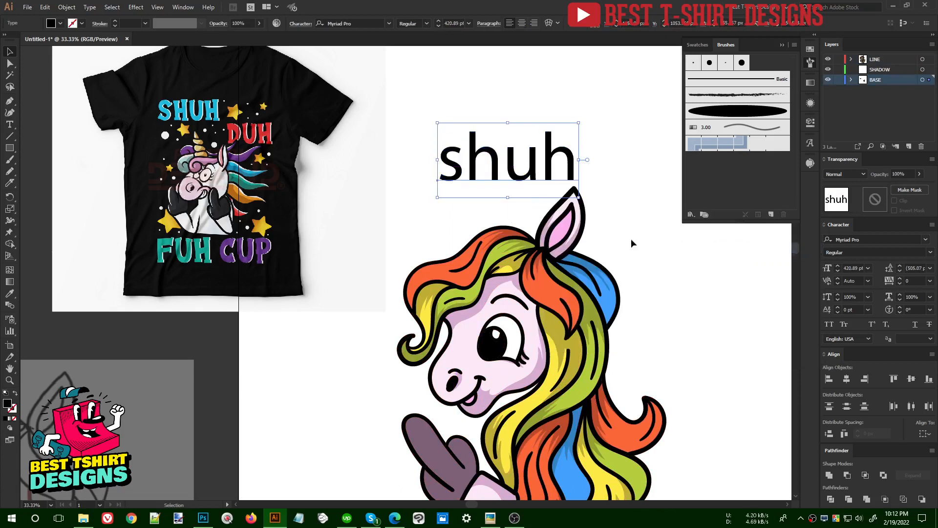
left_click(829, 324)
left_click_drag(533, 151, 473, 128)
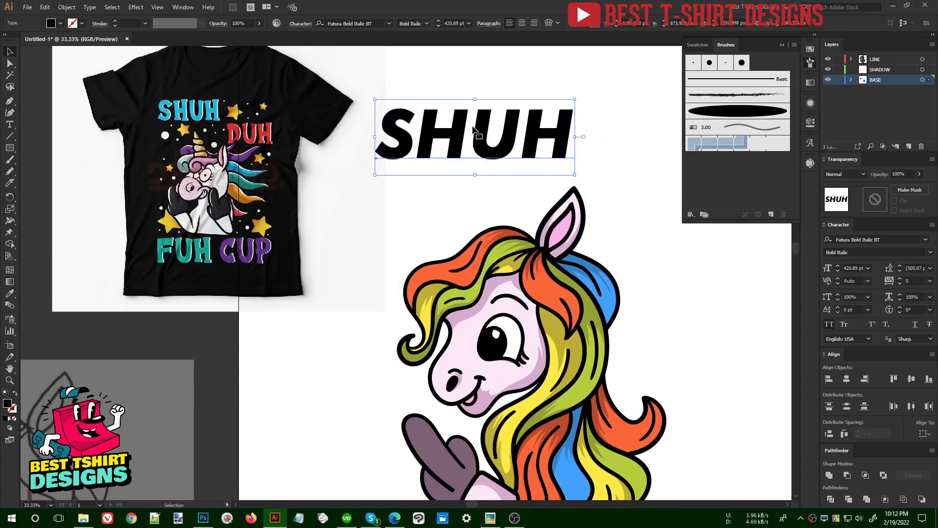
Convert the SHUH text to outlines and fill it with the cyan sampled from the reference T-shirt's SHUH lettering.
right_click(460, 142)
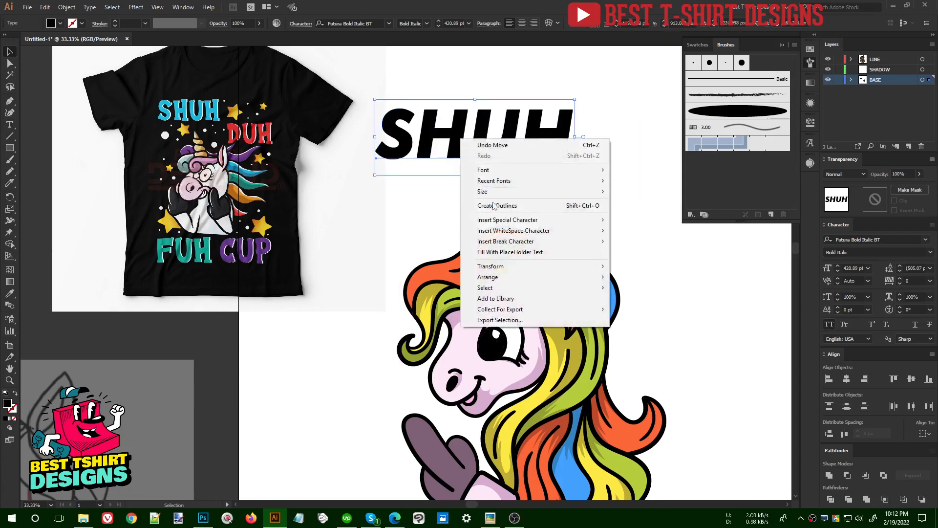
left_click(469, 205)
key("i")
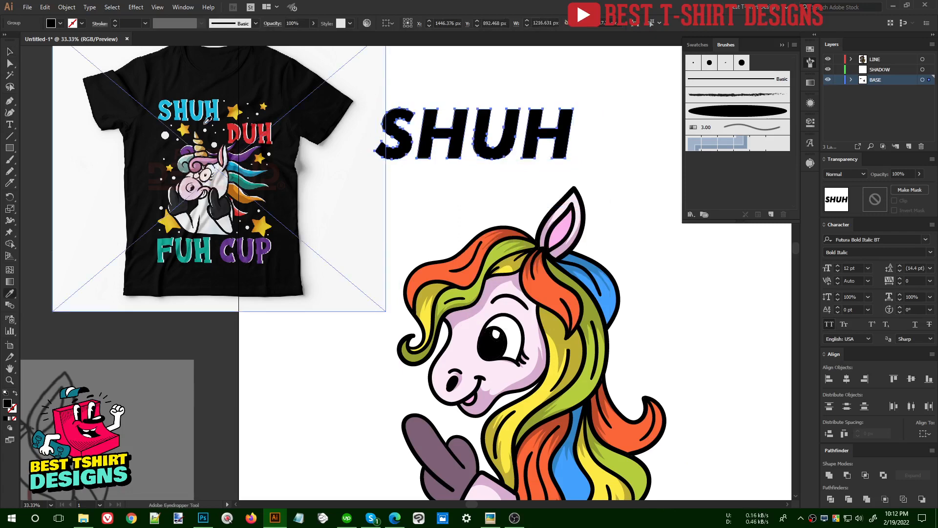
left_click(187, 108)
key("v")
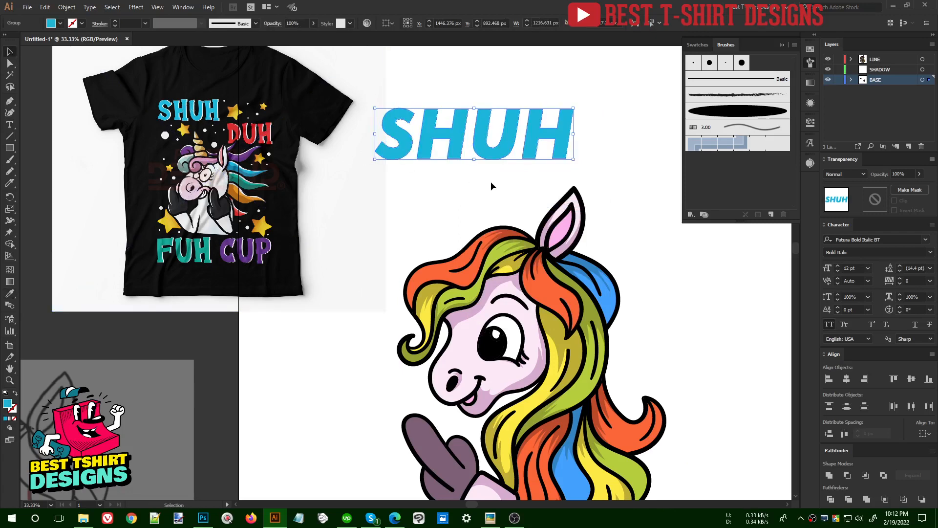
left_click(592, 128)
Duplicate the cyan SHUH lettering in place and offset the copy about 10 px right and 8 px down.
scroll(592, 123, "up", 1)
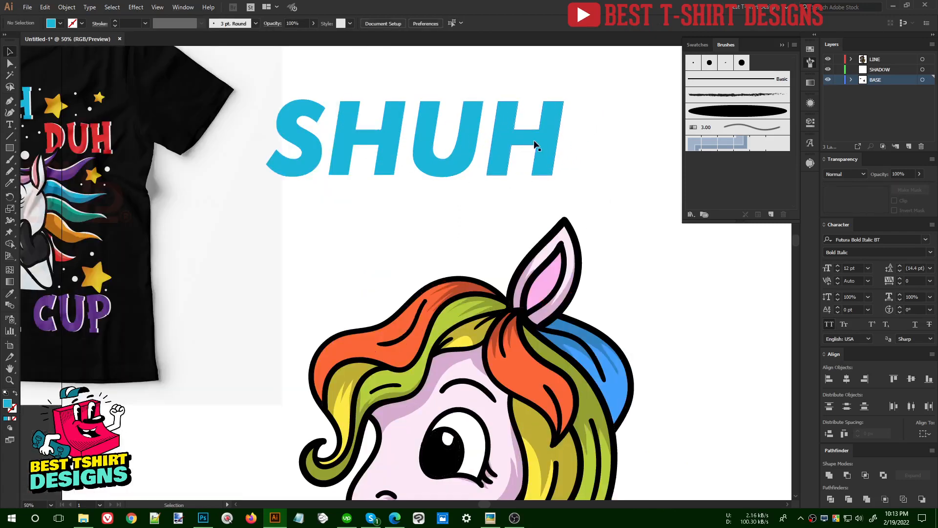
left_click(534, 140)
key("a")
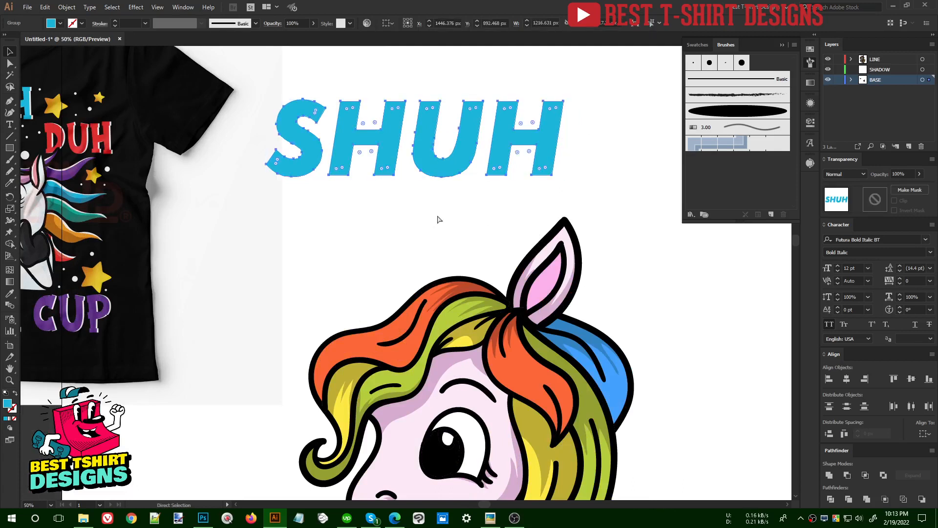
key("v")
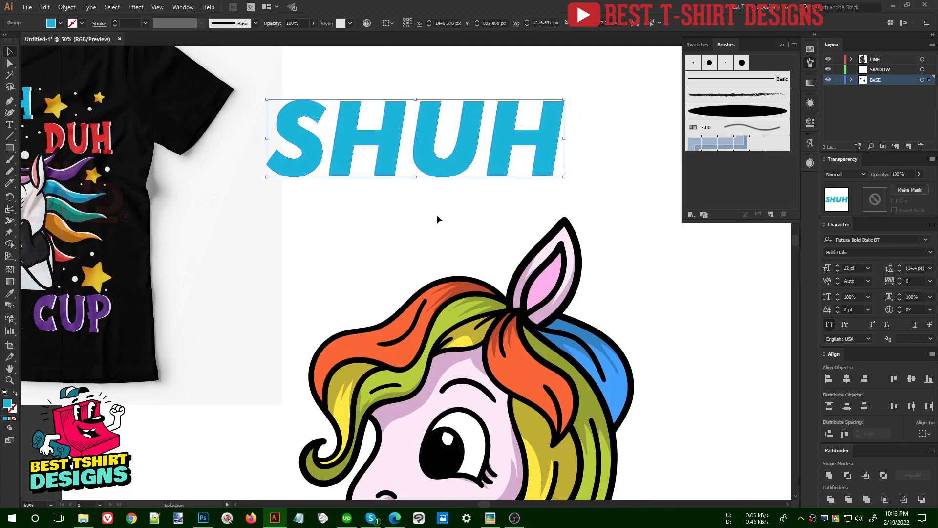
key("Right")
key("Right")
key("Right")
key("Right")
key("Right")
key("Right")
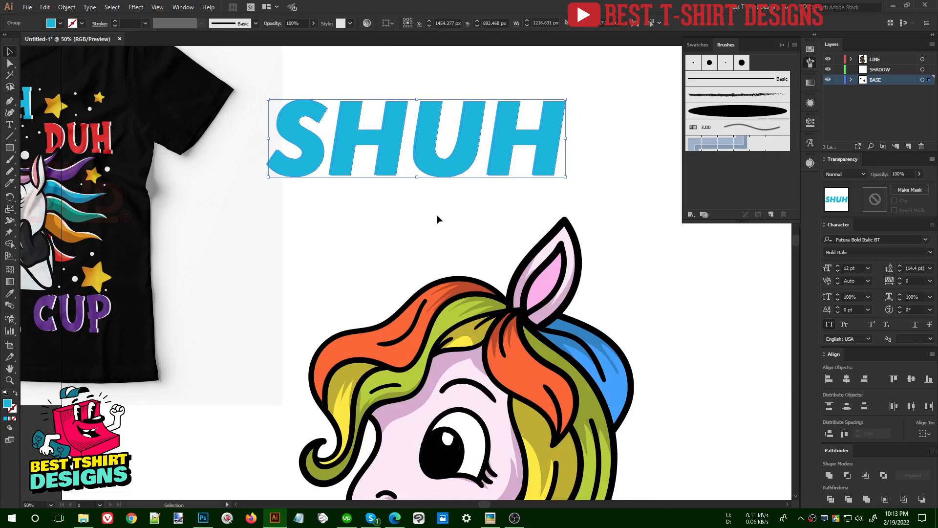
key("Down")
key("Down")
key("Down")
key("Down")
key("Down")
key("Down")
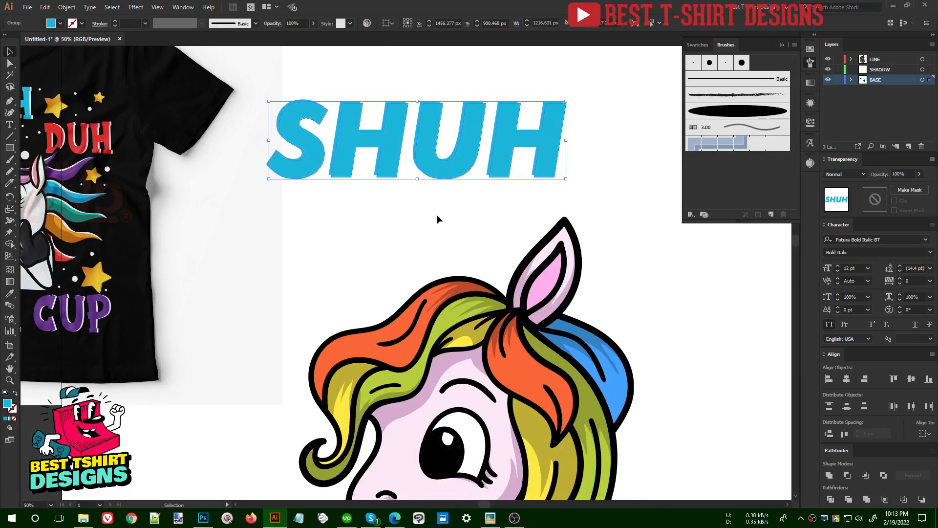
Move the reference T-shirt image off the artboard and draw a black rectangle, about 2214 by 1419 px, over the SHUH lettering and horse's head.
scroll(402, 208, "down", 2)
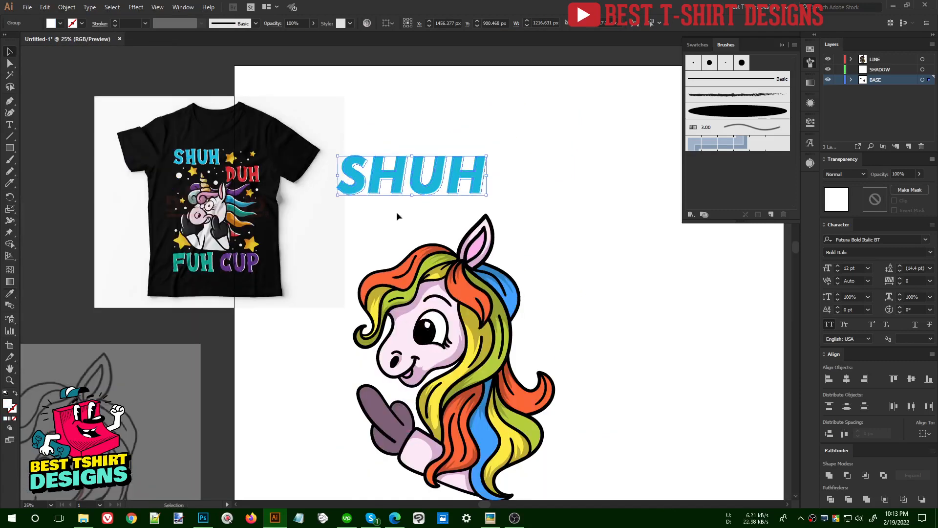
left_click_drag(314, 189, 186, 189)
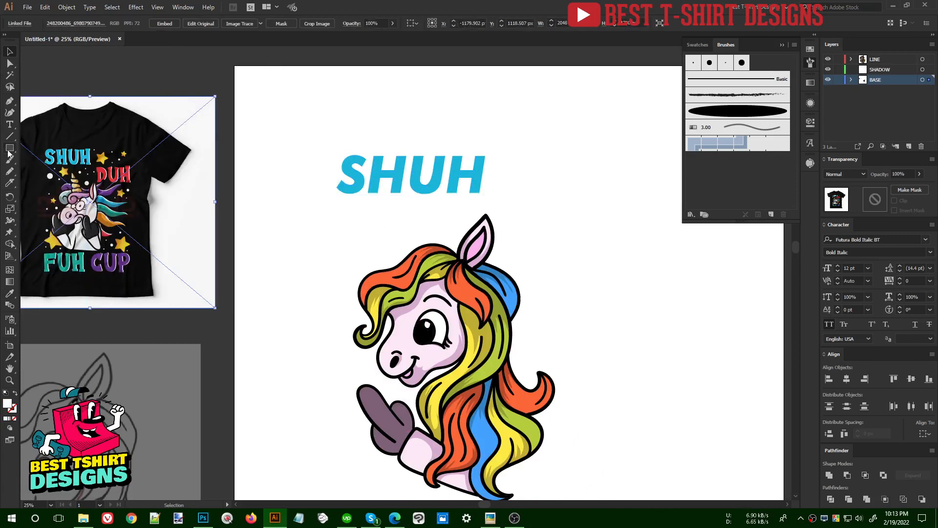
left_click(9, 152)
left_click_drag(300, 124, 571, 297)
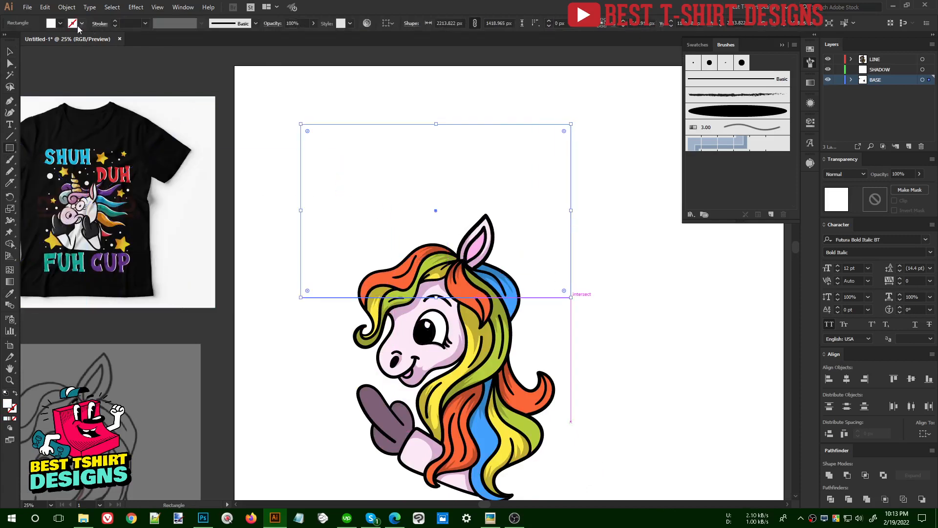
left_click(60, 22)
left_click(28, 41)
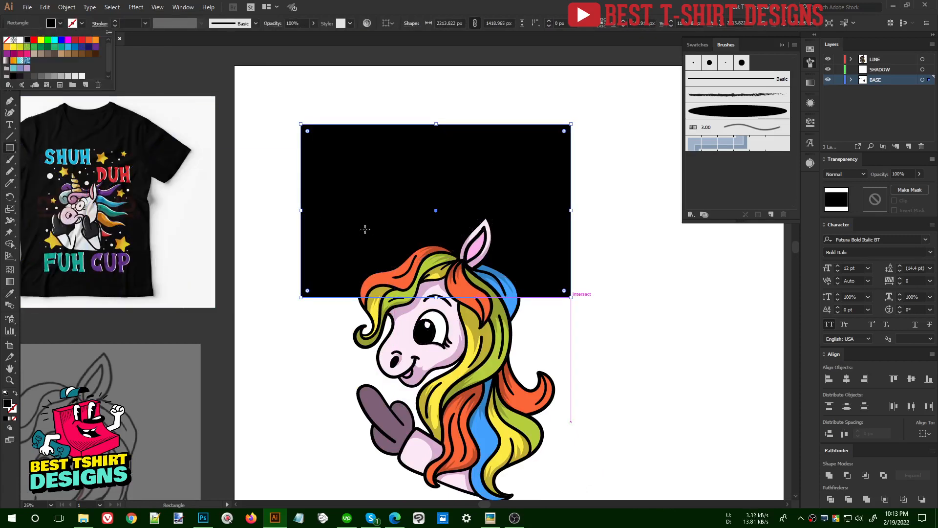
Send the black rectangle to the back, behind the SHUH lettering, and deselect it.
left_click(366, 228)
key("v")
key("ctrl+shift+[")
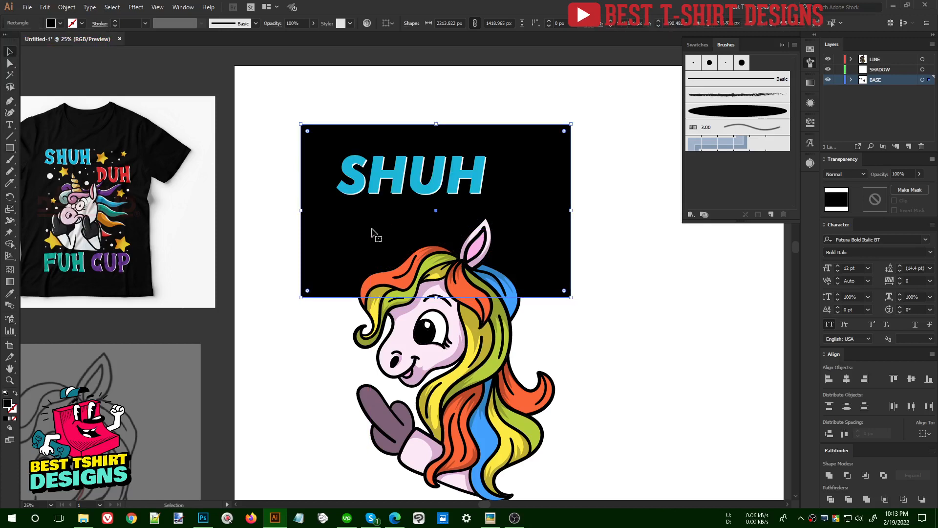
key("ctrl+shift+a")
Extend the black rectangle downward and slightly wider so it backs the whole horse and the SHUH lettering.
scroll(436, 181, "up", 1)
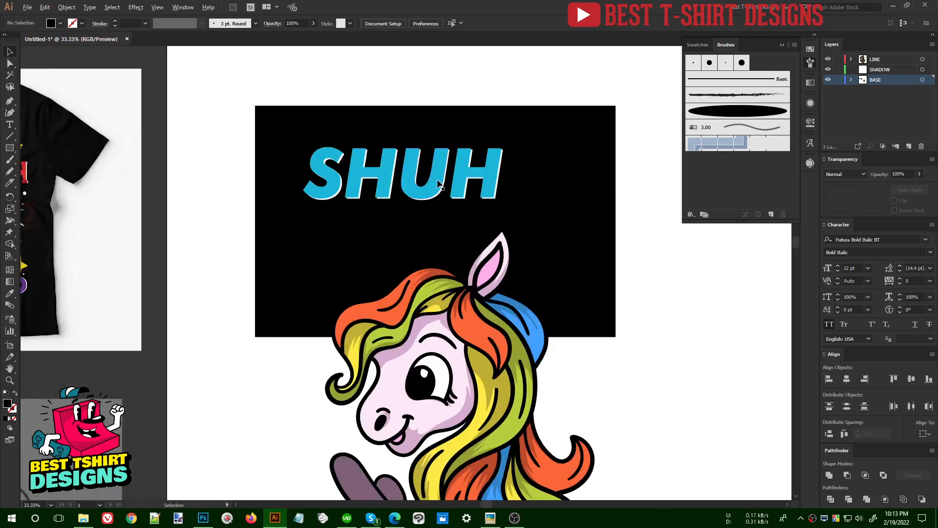
scroll(404, 185, "down", 2)
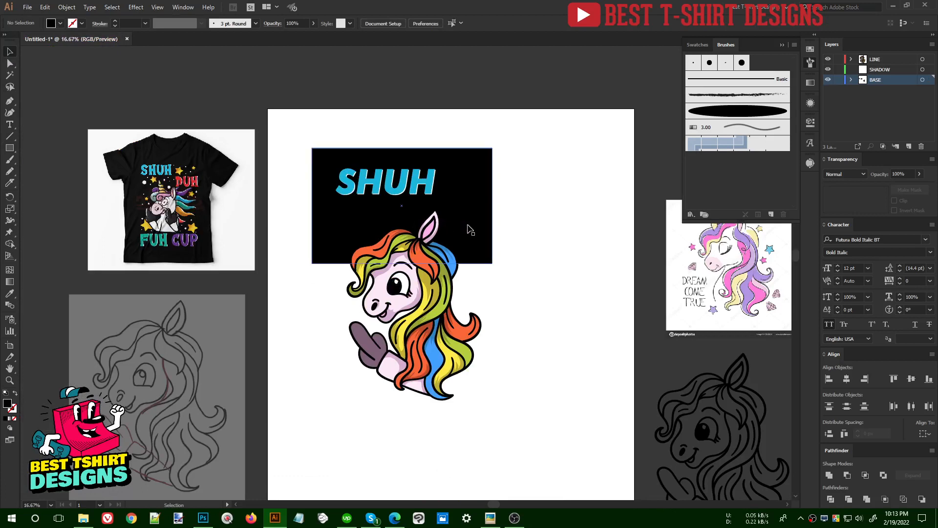
left_click(492, 268)
left_click_drag(491, 268, 512, 427)
key("ctrl+shift+a")
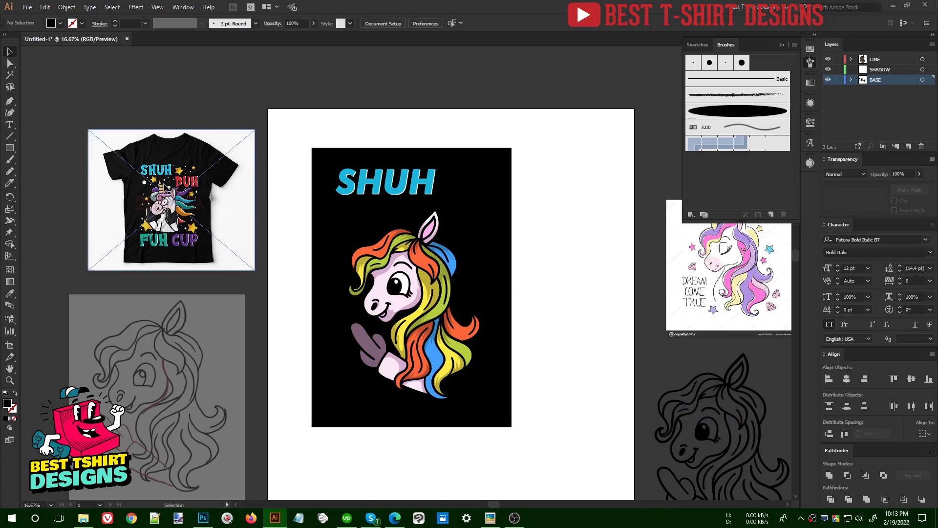
Compare the reference T-shirt's lettering and layout with the horse and SHUH artwork on the black background.
scroll(165, 187, "up", 1)
scroll(165, 187, "up", 2)
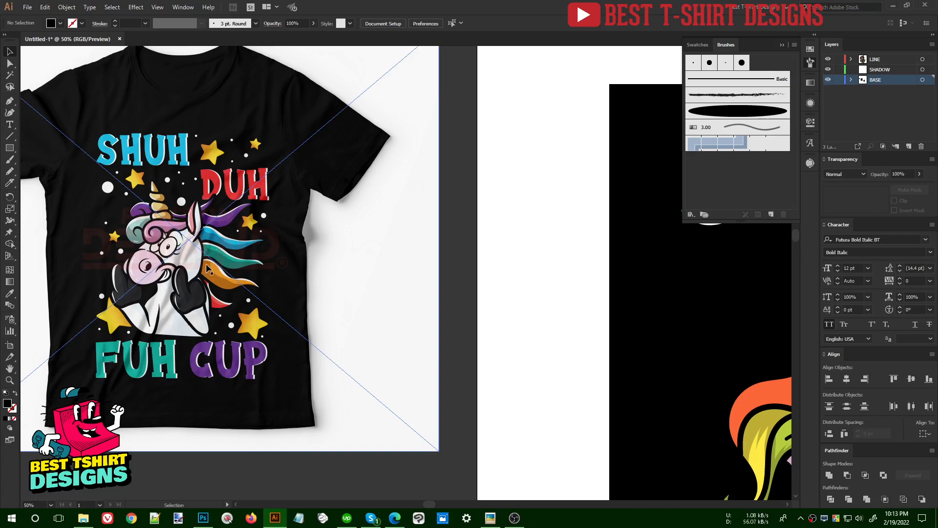
scroll(336, 327, "down", 3)
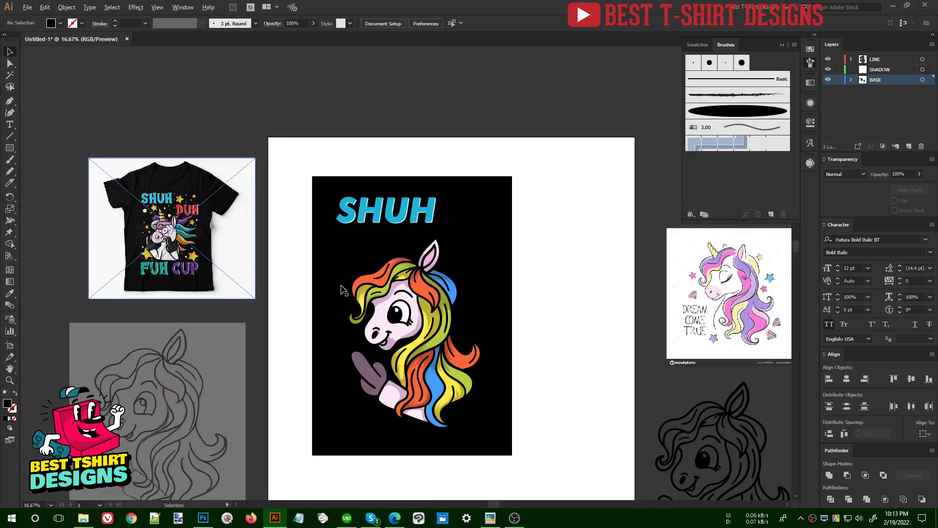
left_click_drag(545, 313, 480, 280)
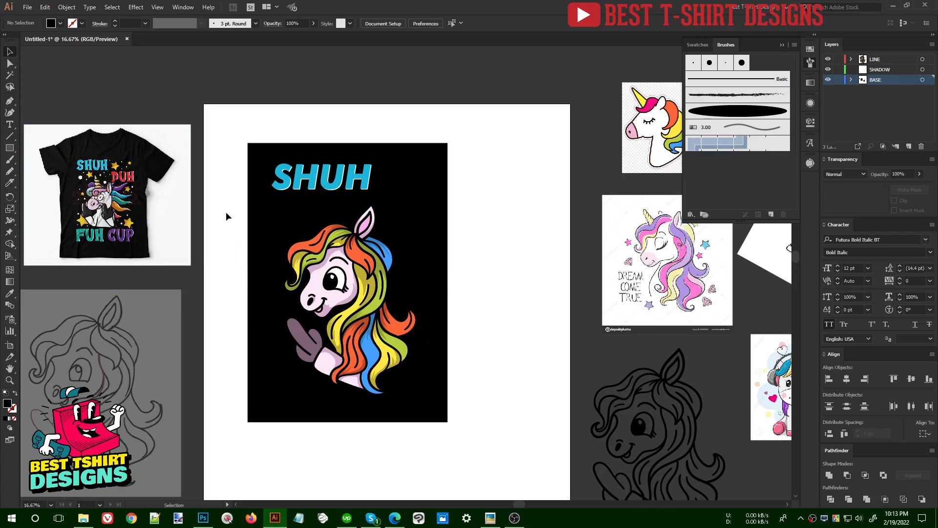
left_click_drag(233, 136, 485, 461)
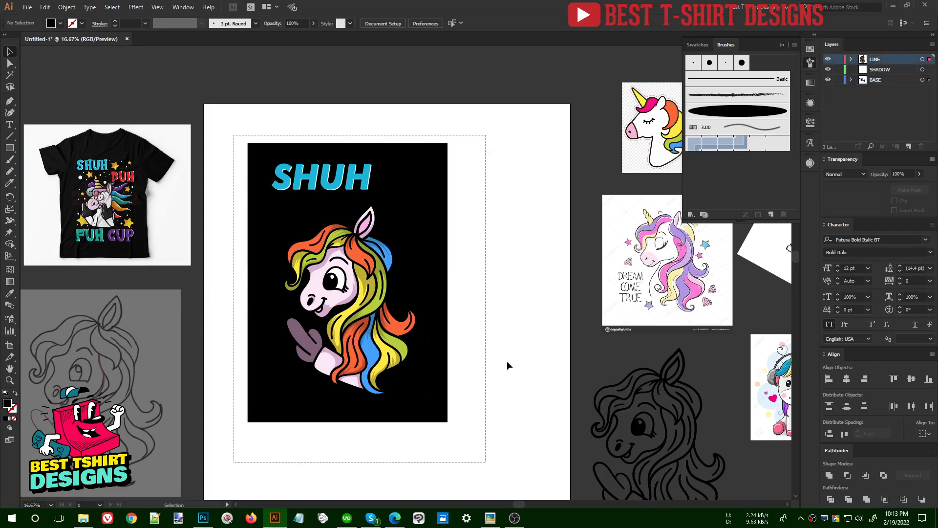
left_click(506, 361)
scroll(322, 303, "up", 1)
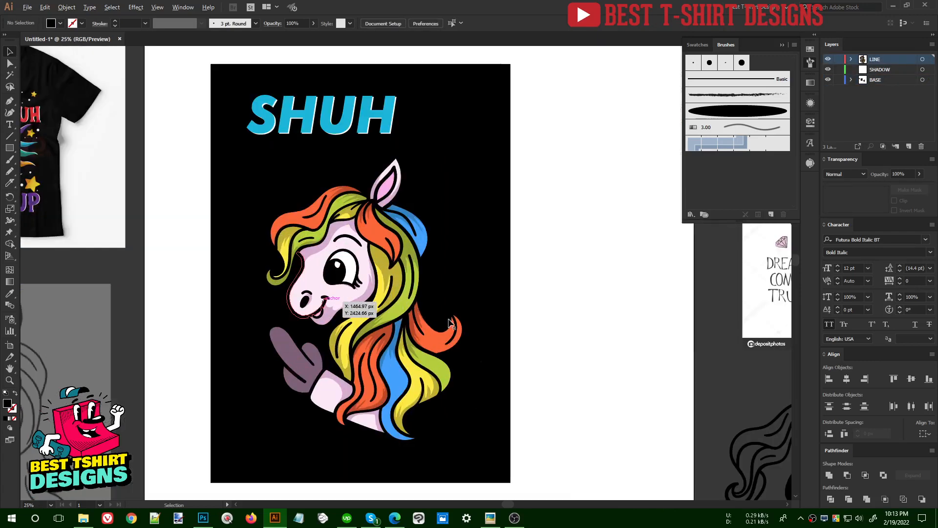
scroll(547, 325, "down", 1)
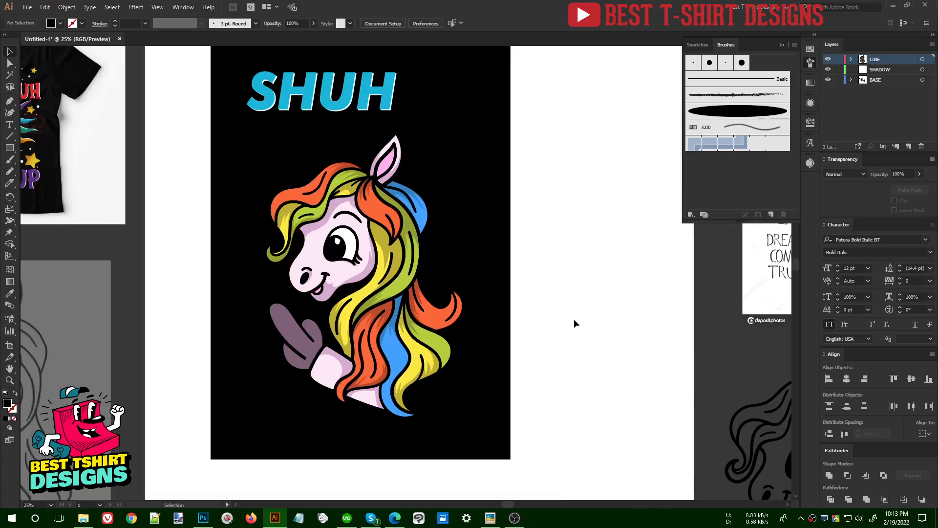
scroll(296, 265, "down", 1)
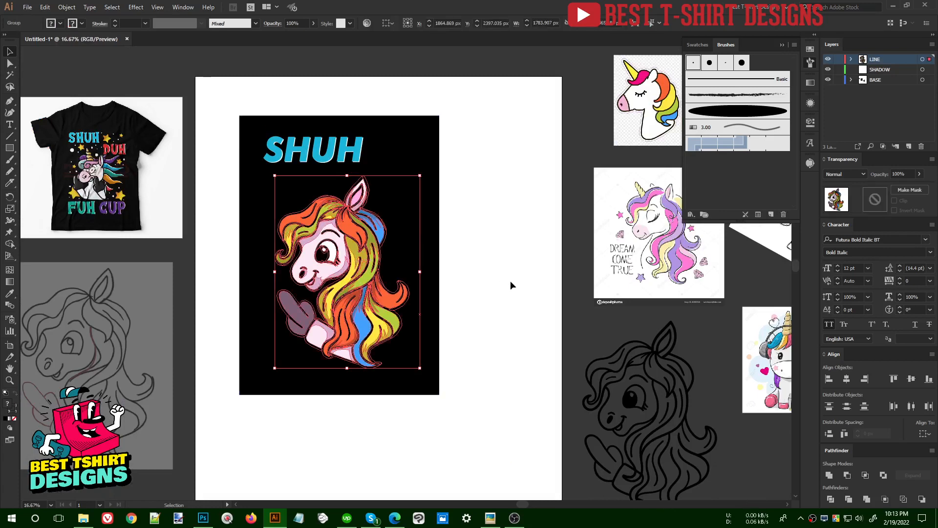
left_click(498, 265)
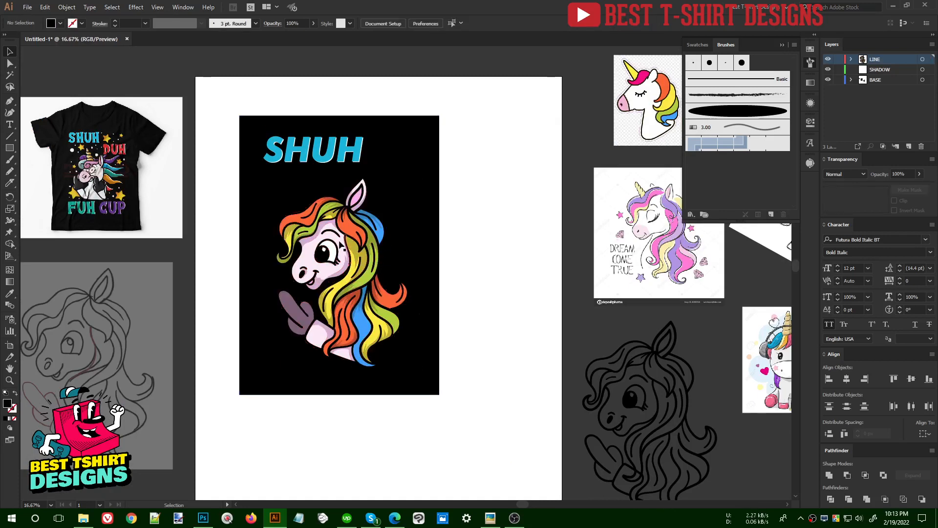
Move the rainbow unicorn and DREAM COME TRUE unicorn reference images next to the black rectangle, one above the other, over the artboard's right edge.
left_click_drag(651, 218, 527, 156)
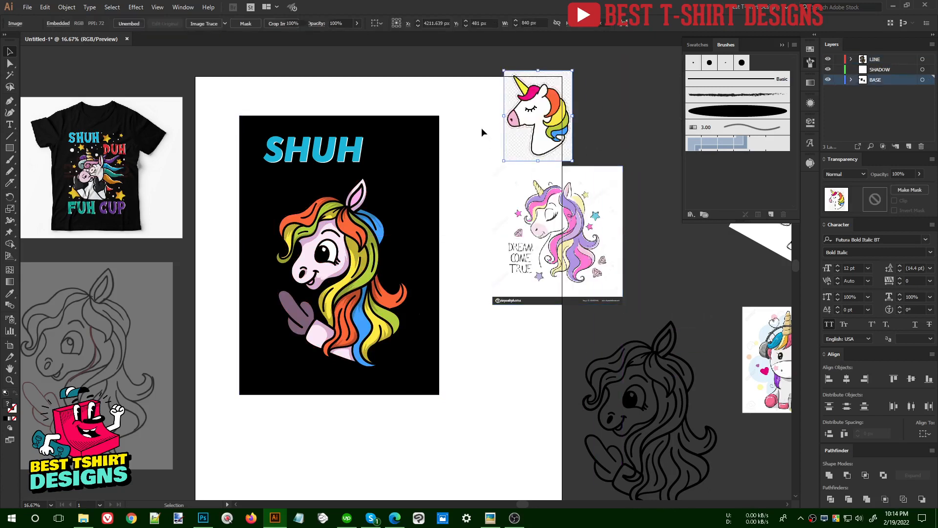
left_click_drag(518, 229, 538, 256)
left_click(502, 331)
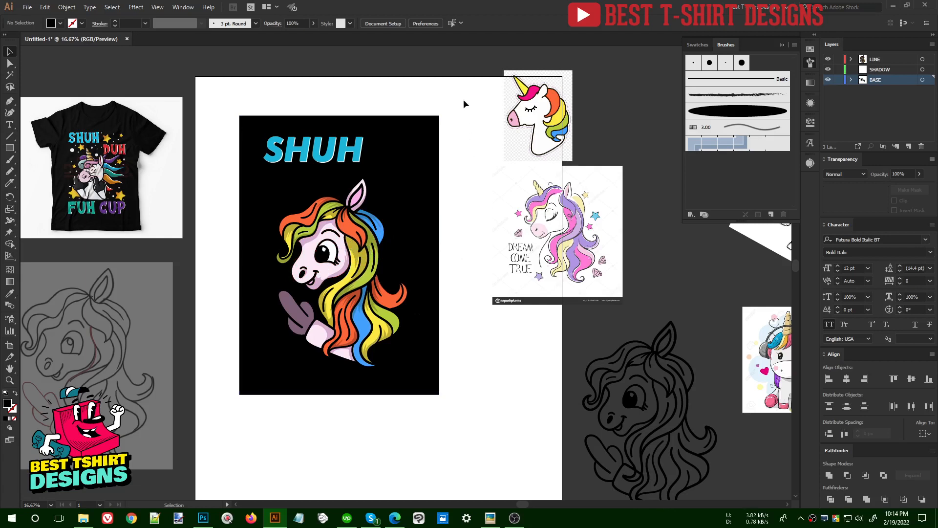
left_click_drag(463, 100, 523, 311)
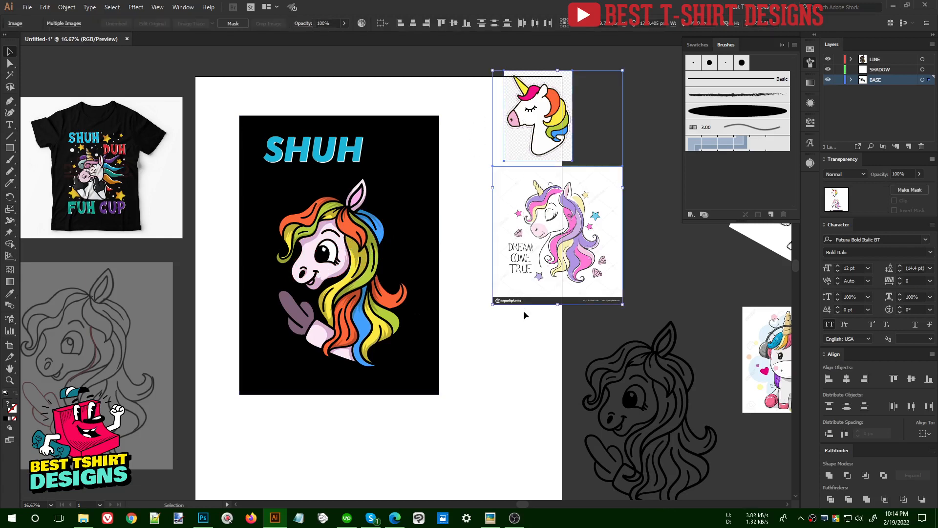
left_click(367, 244)
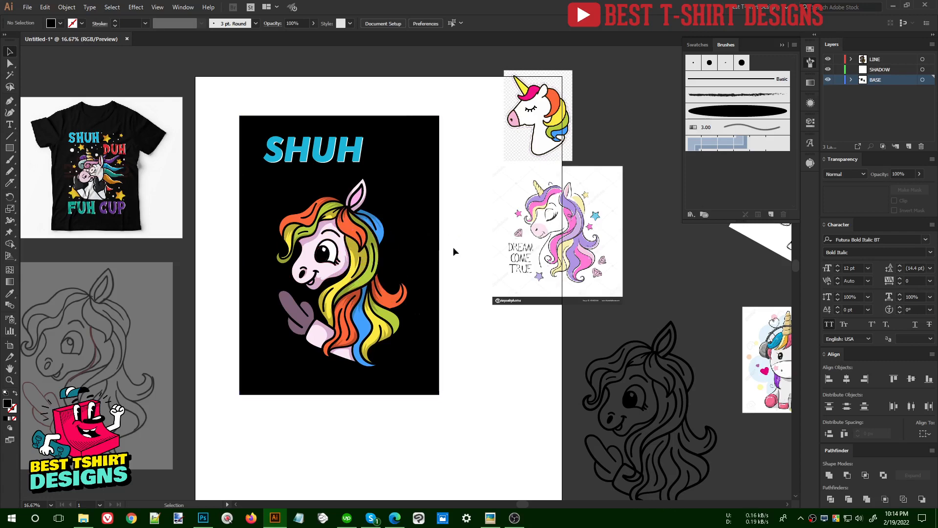
scroll(253, 218, "up", 1)
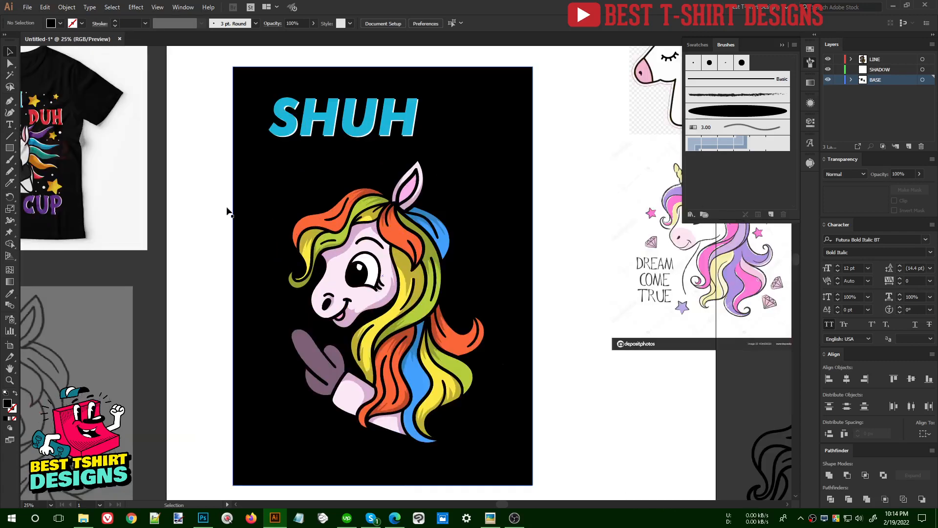
scroll(187, 186, "down", 1)
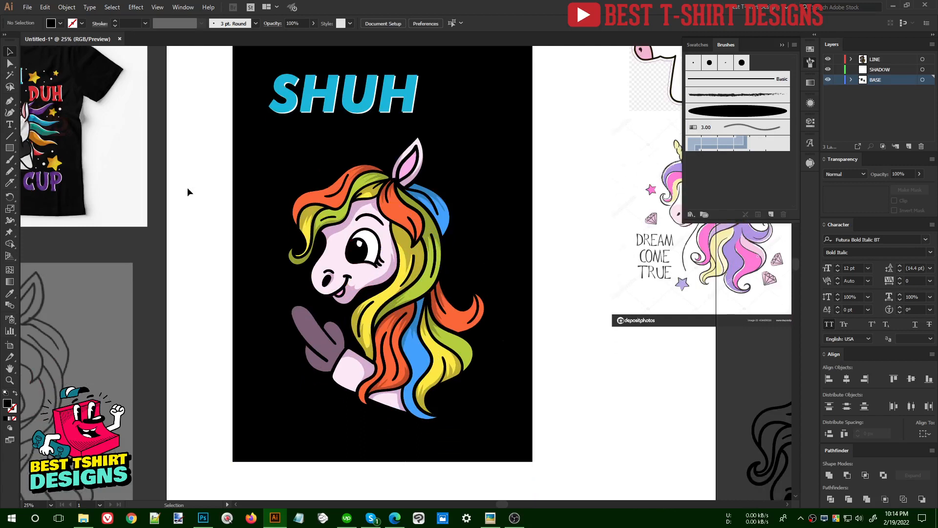